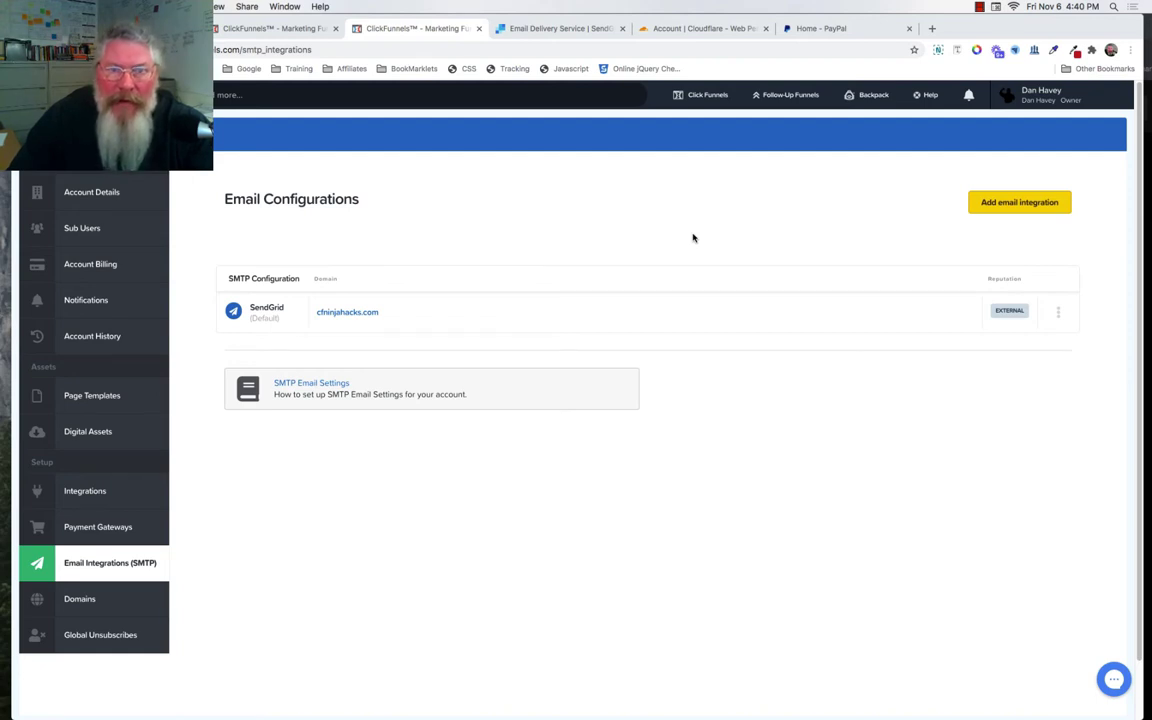
# Step: Switch to the other ClickFunnels tab and show the test Stripe step's automation triggers
pyautogui.click(307, 33)
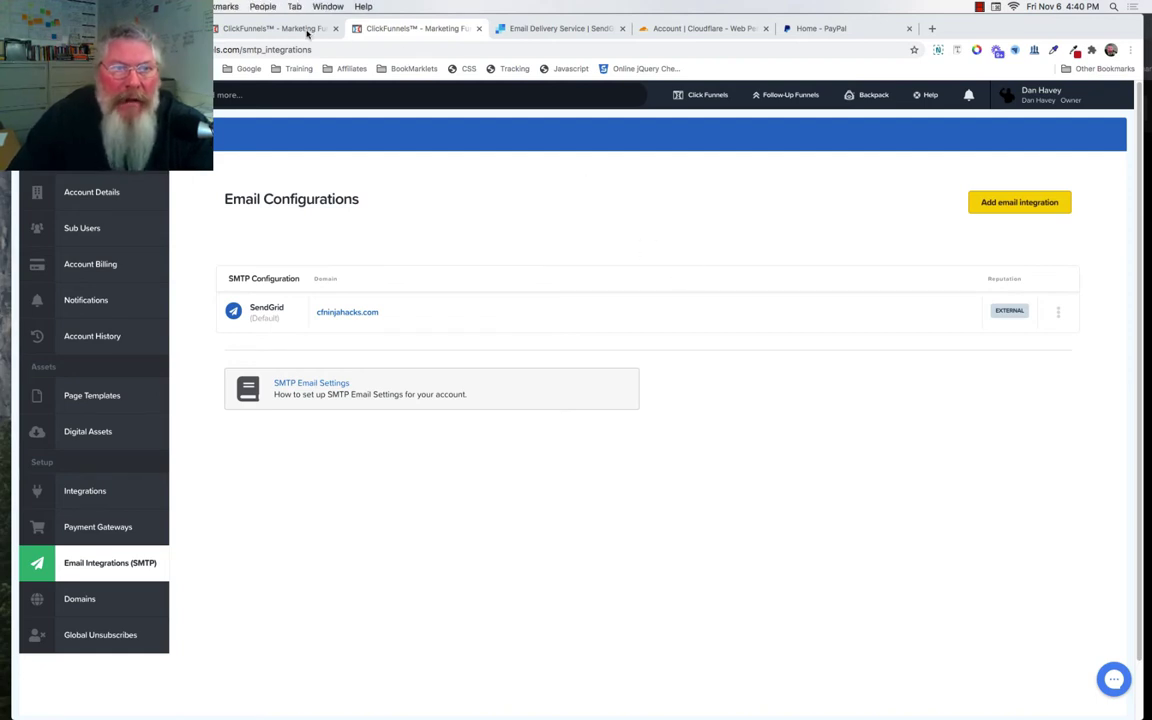
pyautogui.click(307, 33)
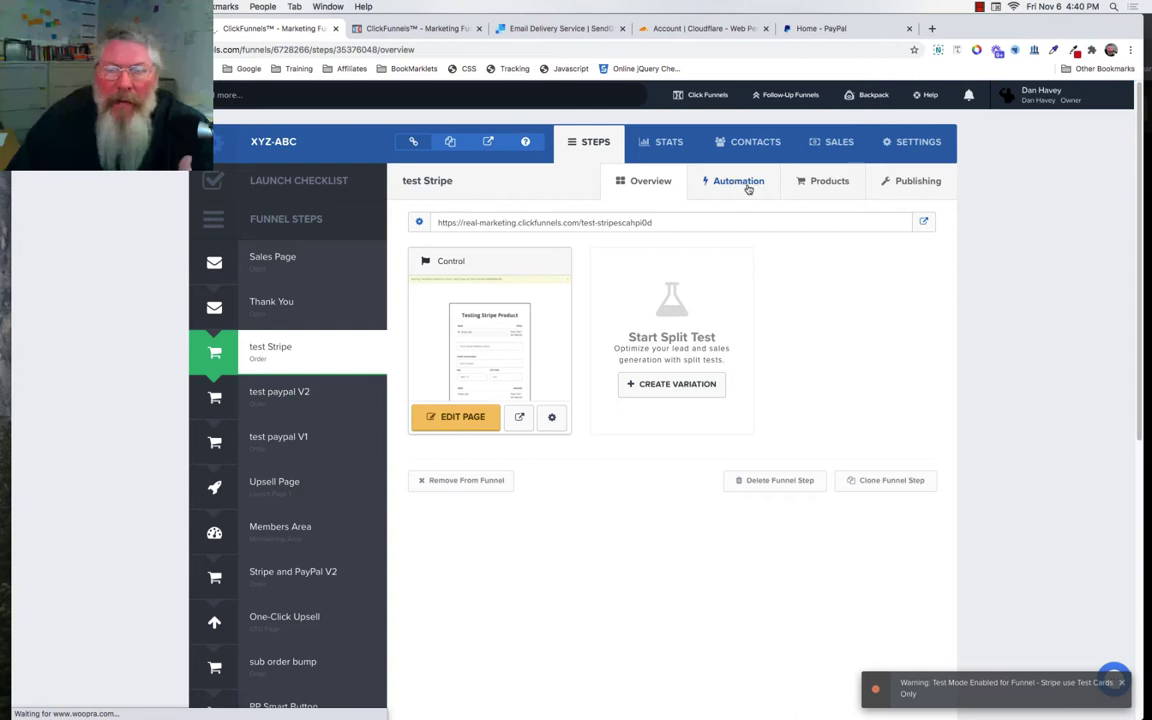
pyautogui.click(740, 186)
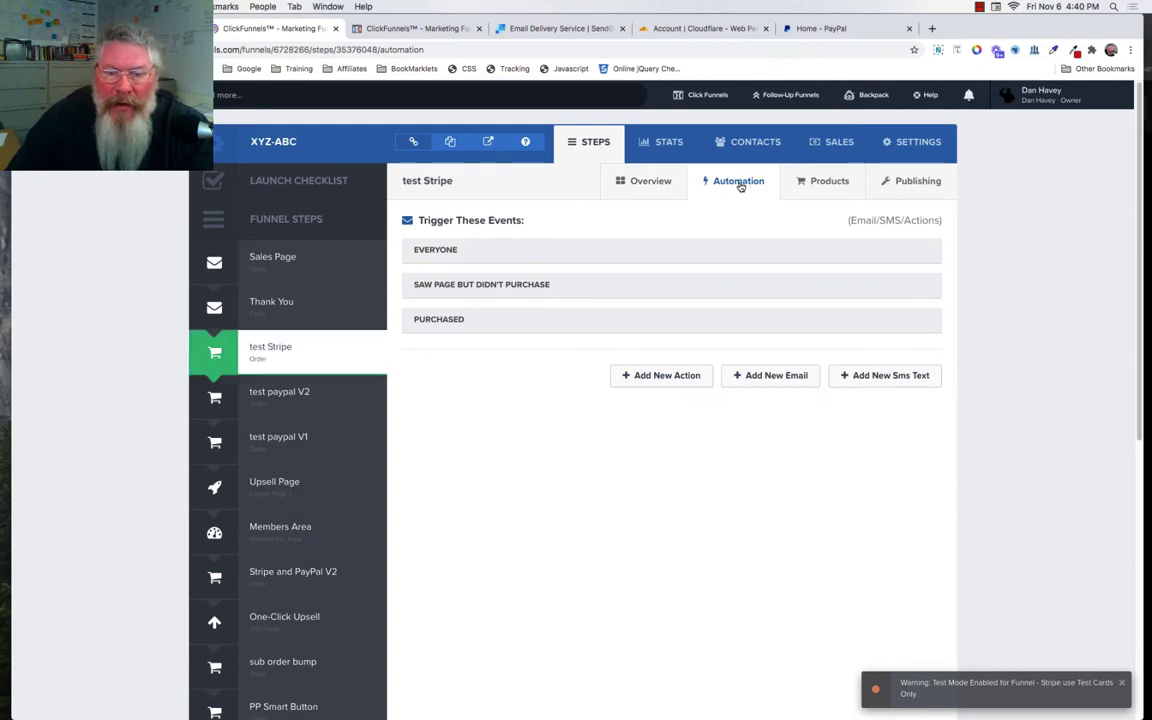
pyautogui.click(664, 379)
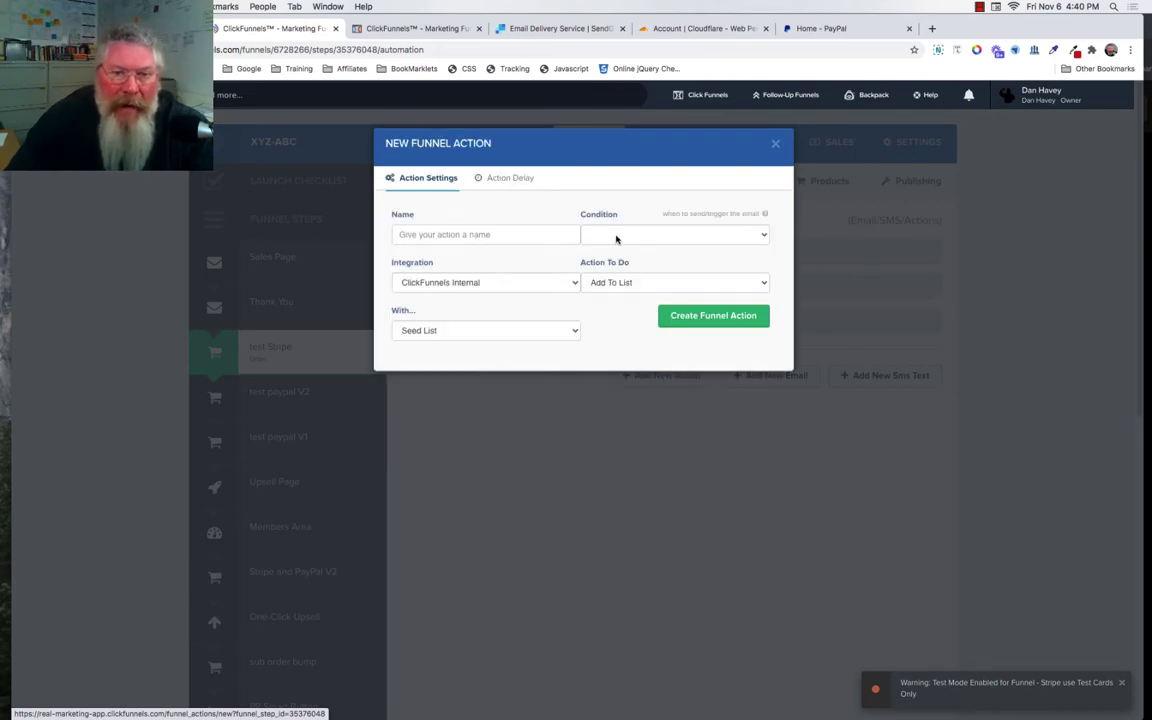
pyautogui.click(629, 236)
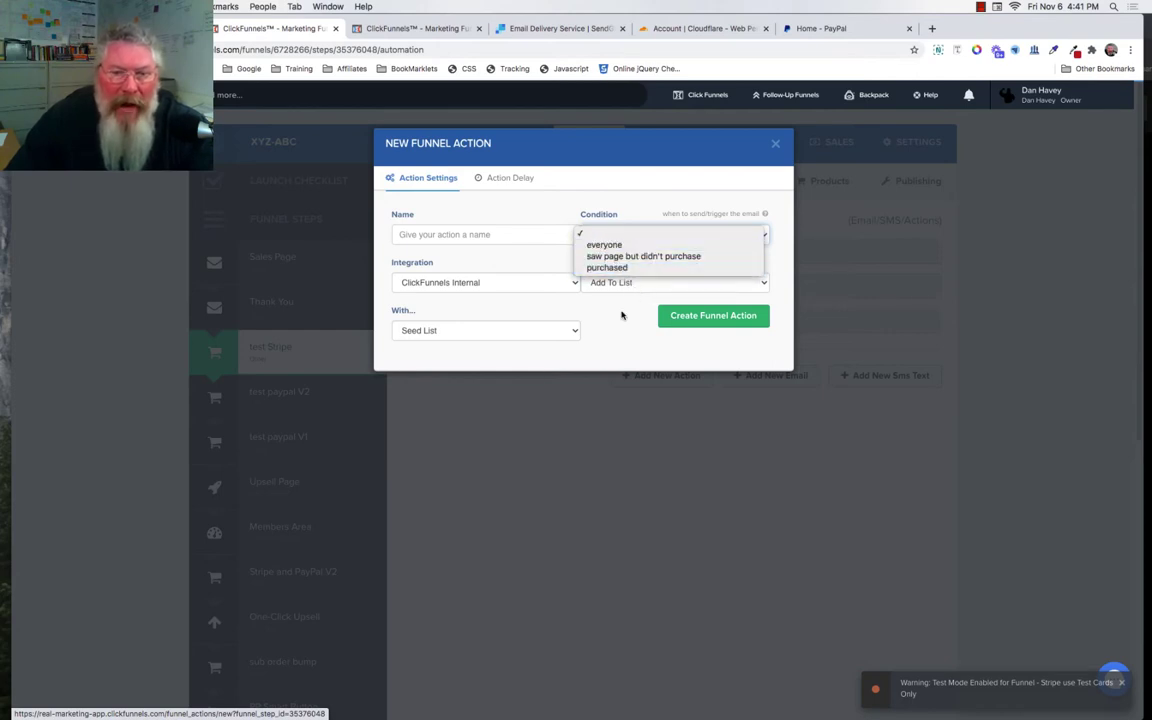
pyautogui.click(618, 309)
pyautogui.click(625, 286)
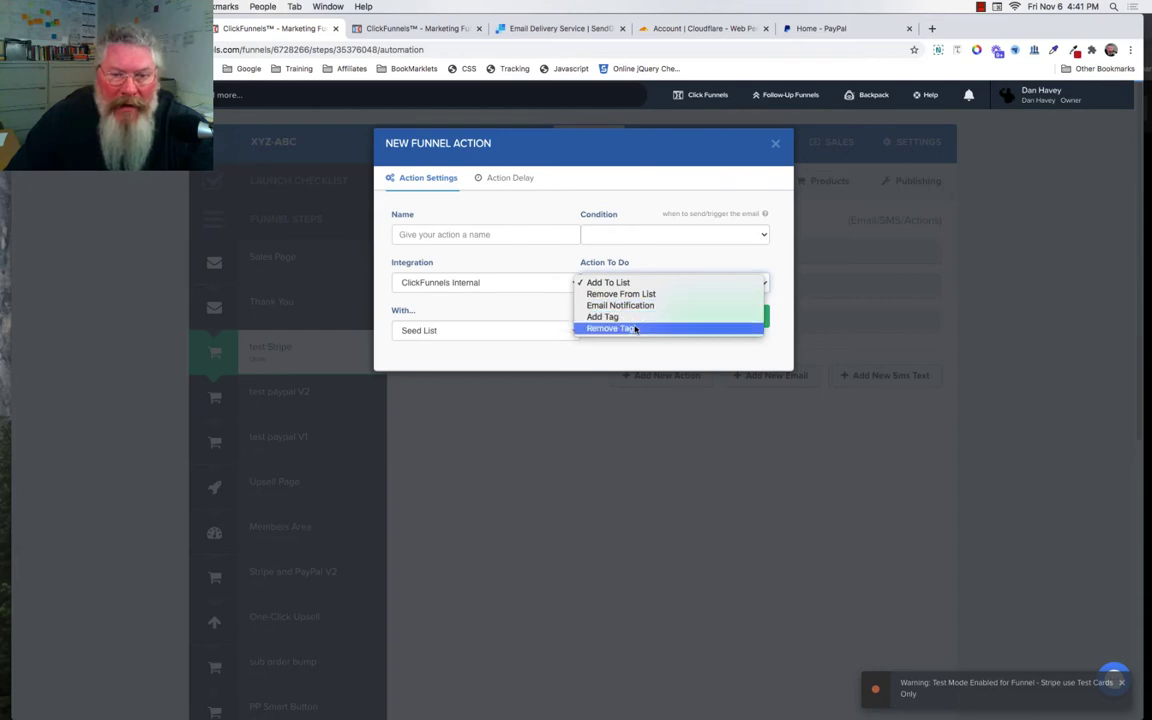
pyautogui.click(540, 312)
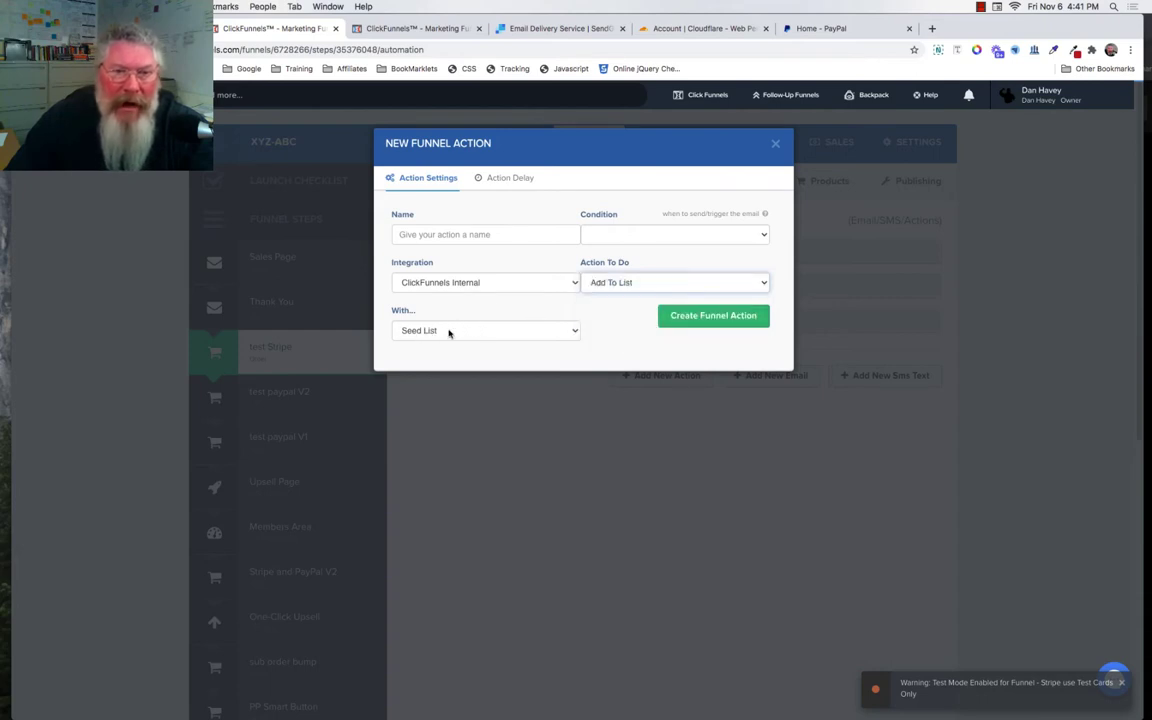
pyautogui.click(775, 144)
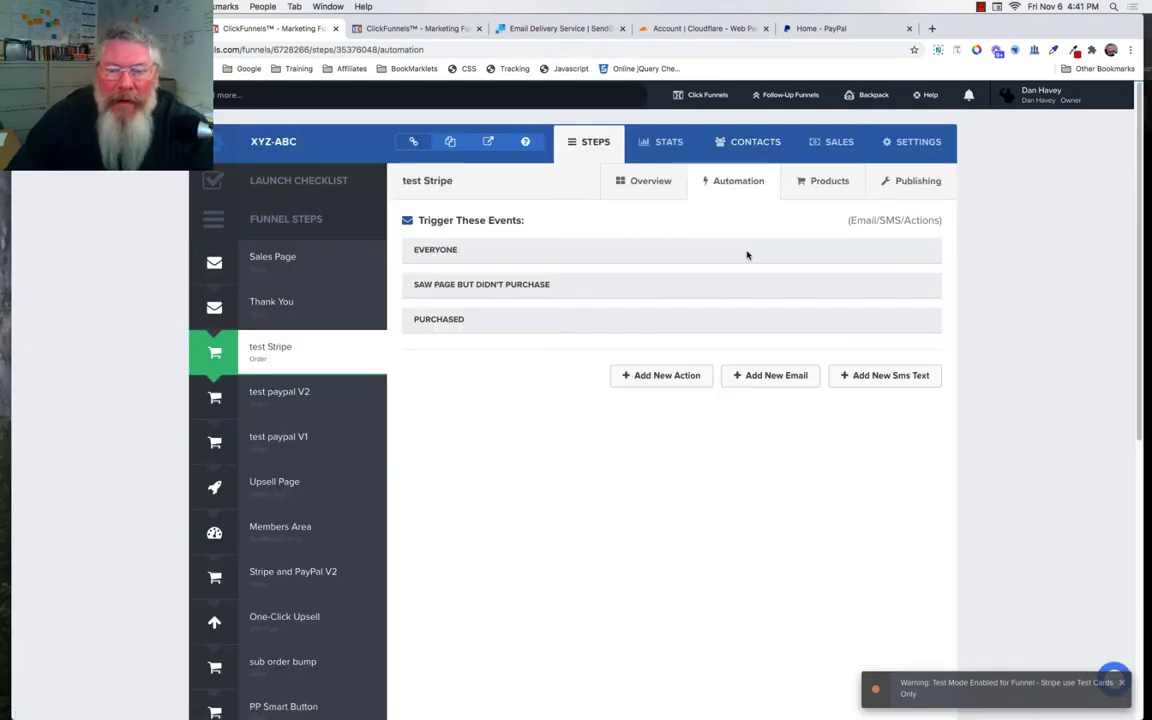
pyautogui.click(760, 377)
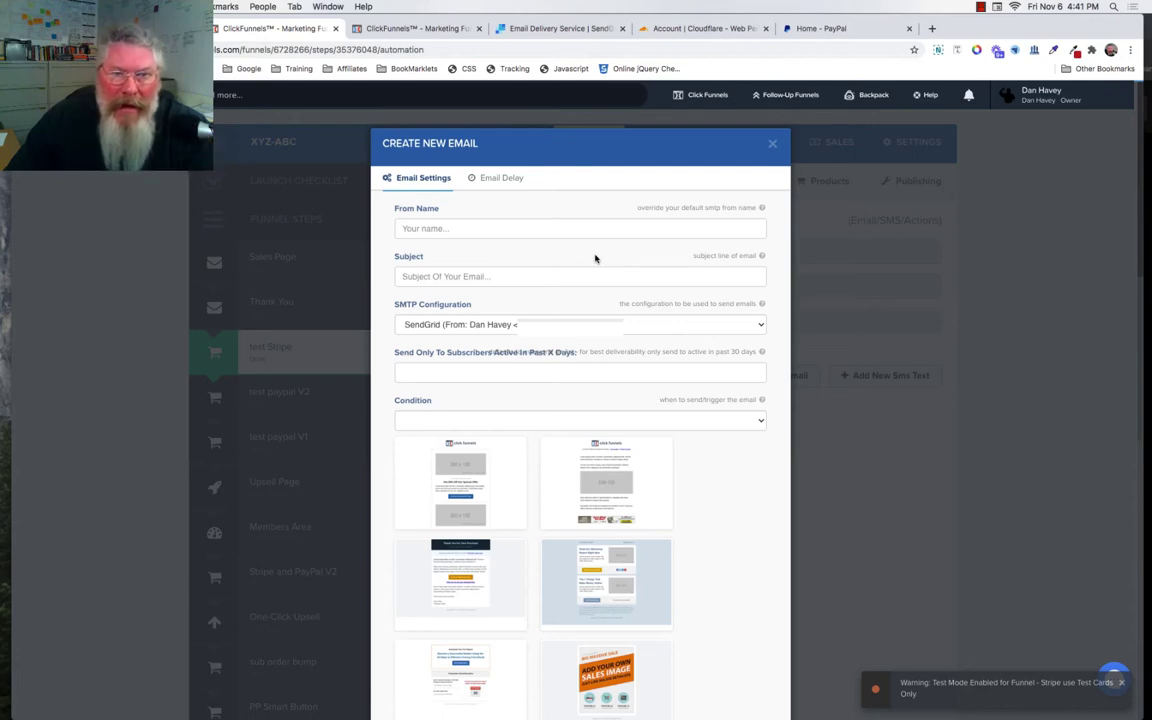
pyautogui.click(516, 420)
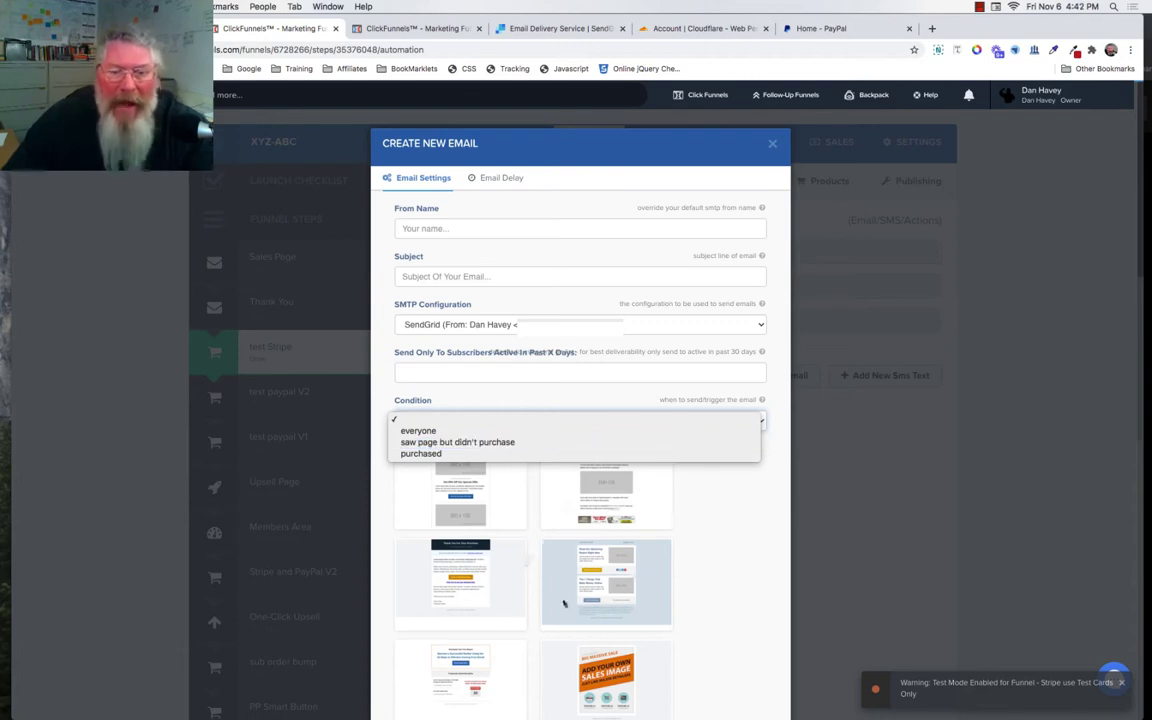
pyautogui.click(724, 543)
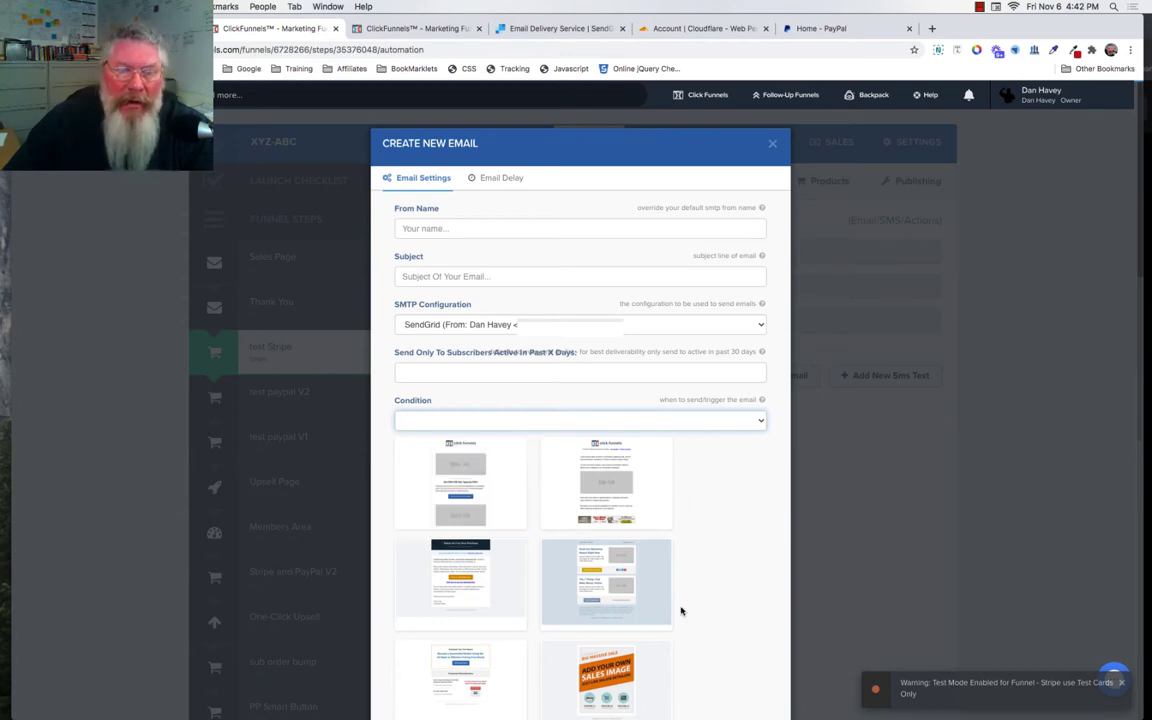
# Step: Discard the new email, edit the Stripe Sub product, and enable its fulfillment email
pyautogui.click(695, 129)
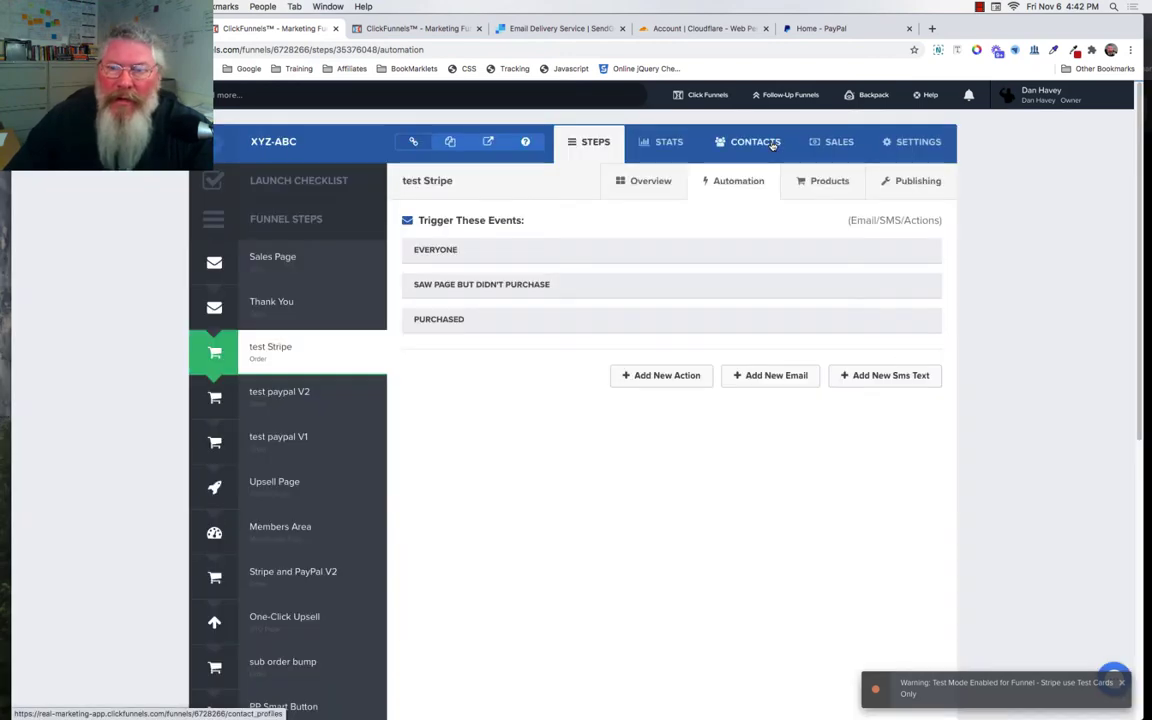
pyautogui.click(814, 181)
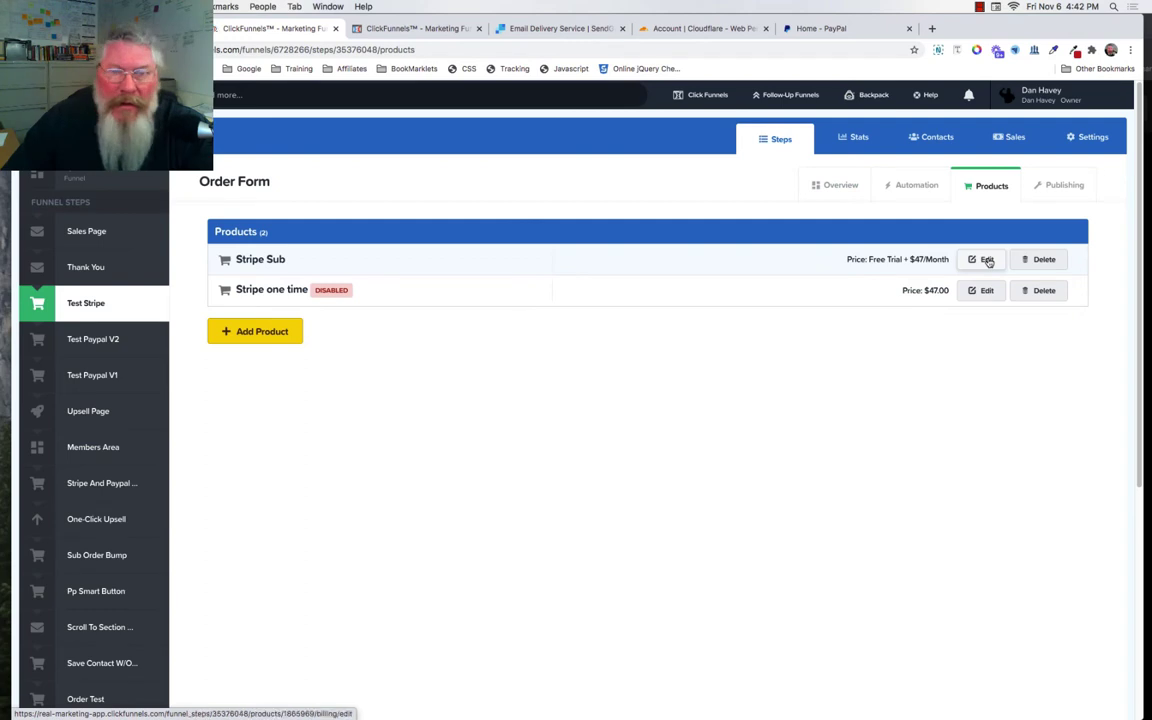
pyautogui.click(986, 260)
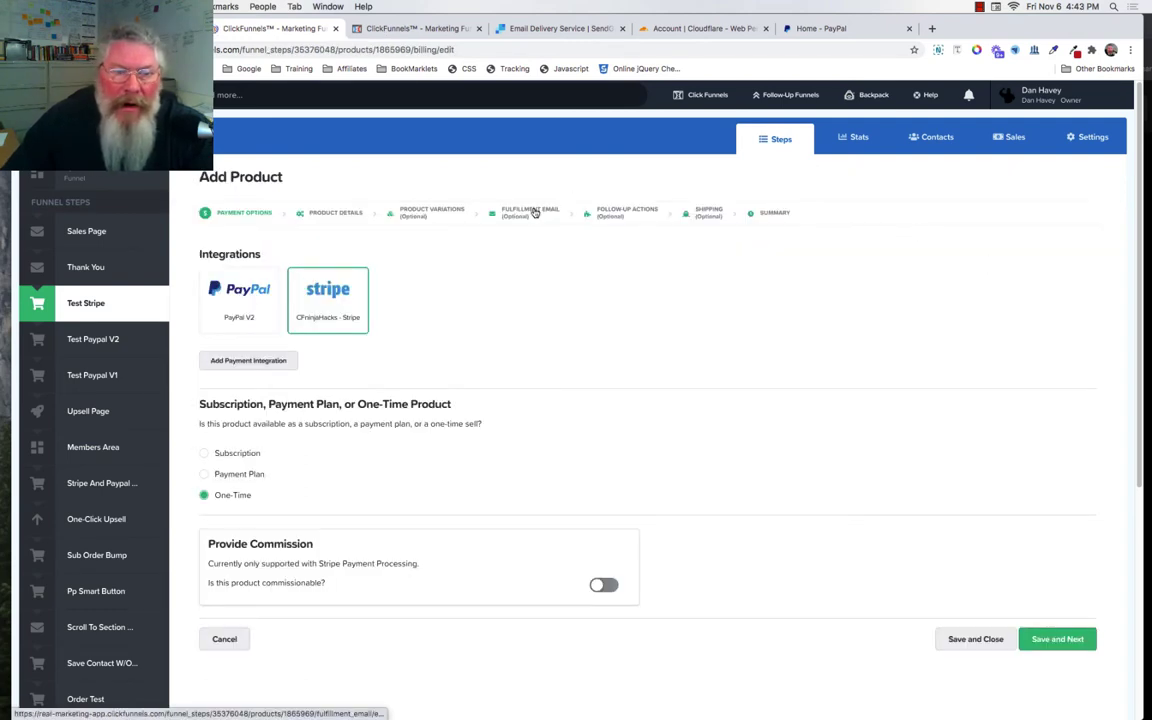
pyautogui.click(533, 211)
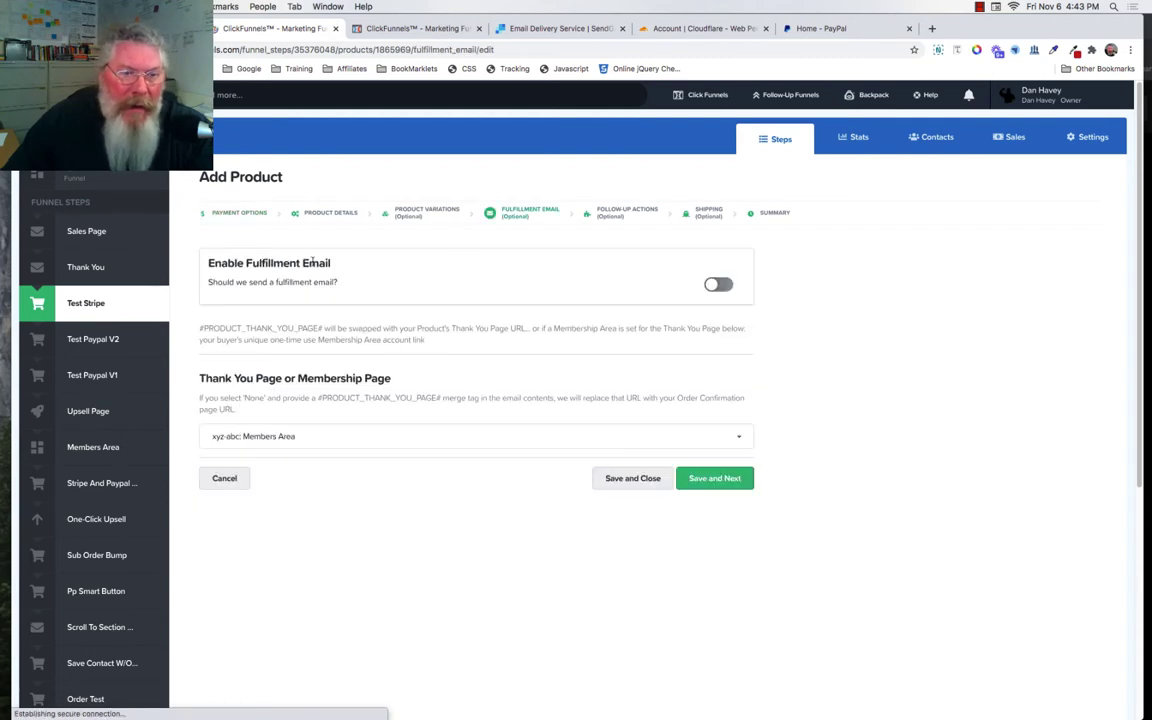
pyautogui.click(718, 284)
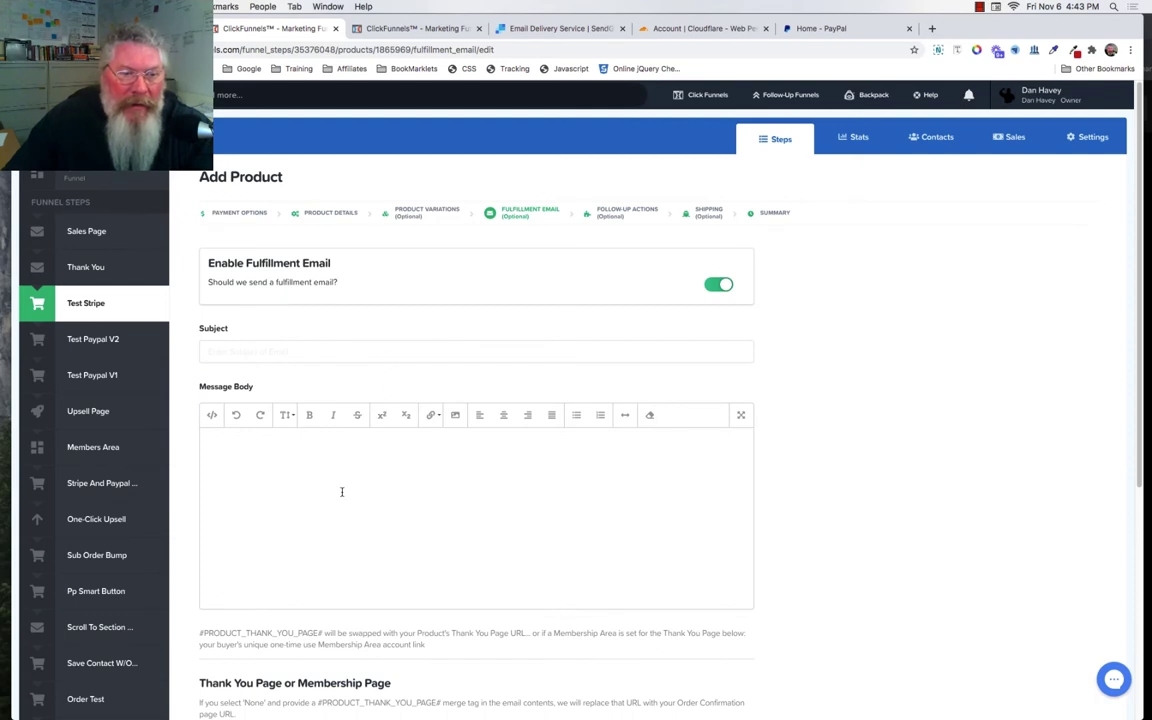
# Step: Copy the #PRODUCT_THANK_YOU_PAGE# merge tag from the help text into the Message Body
pyautogui.scroll(-3, 501, 501)
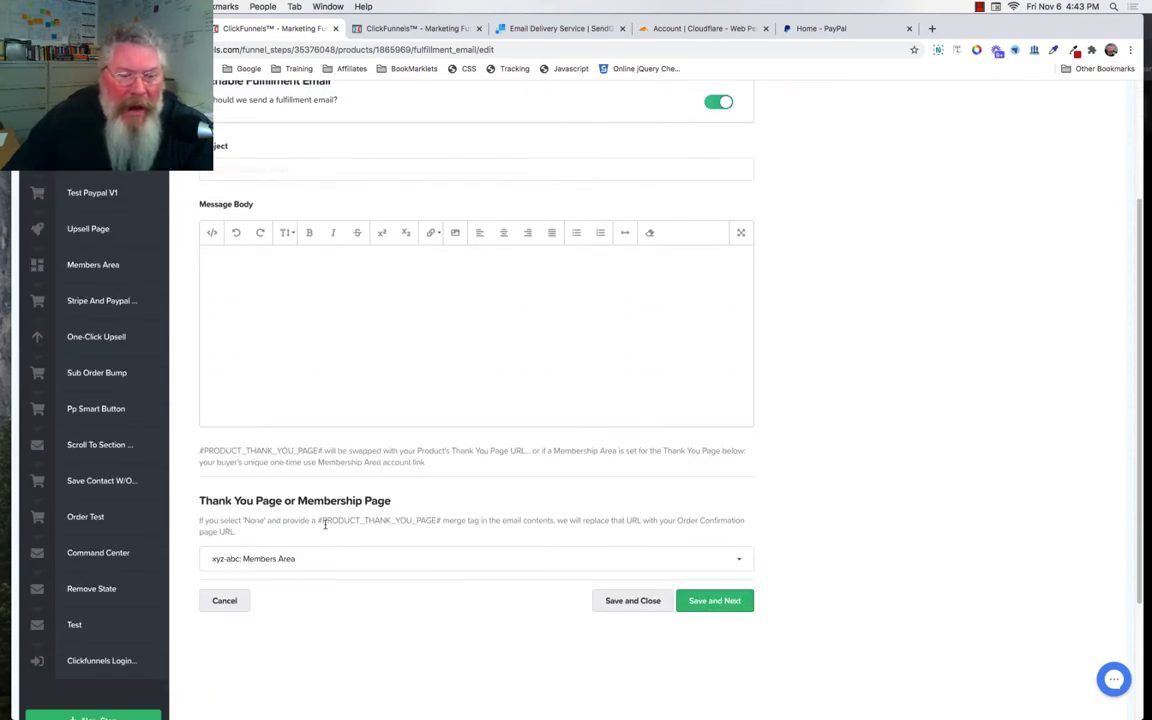
pyautogui.moveTo(318, 520); pyautogui.dragTo(440, 521)
pyautogui.press('super+c')
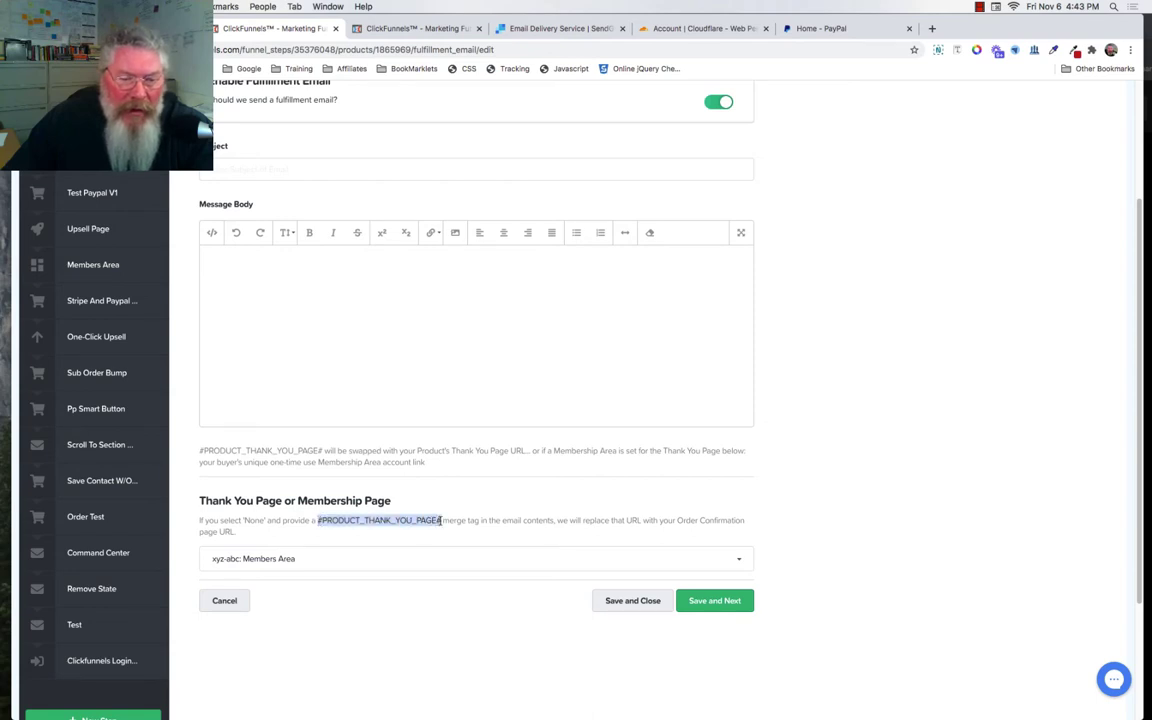
pyautogui.click(405, 290)
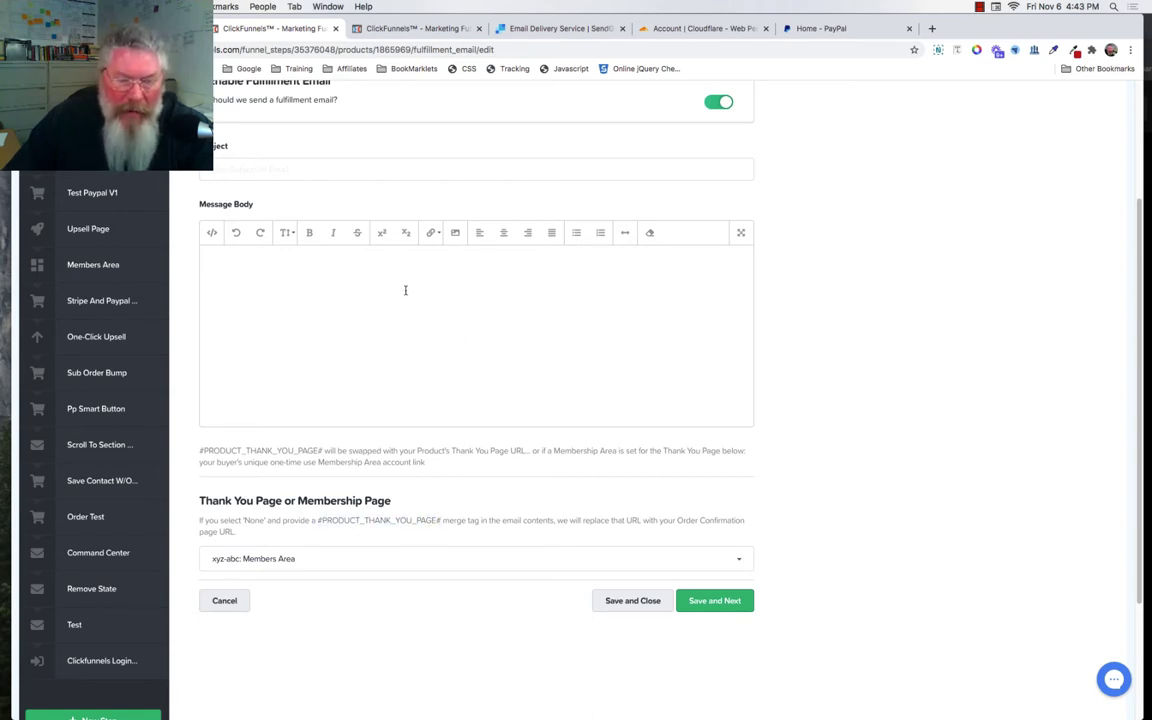
pyautogui.press('super+v')
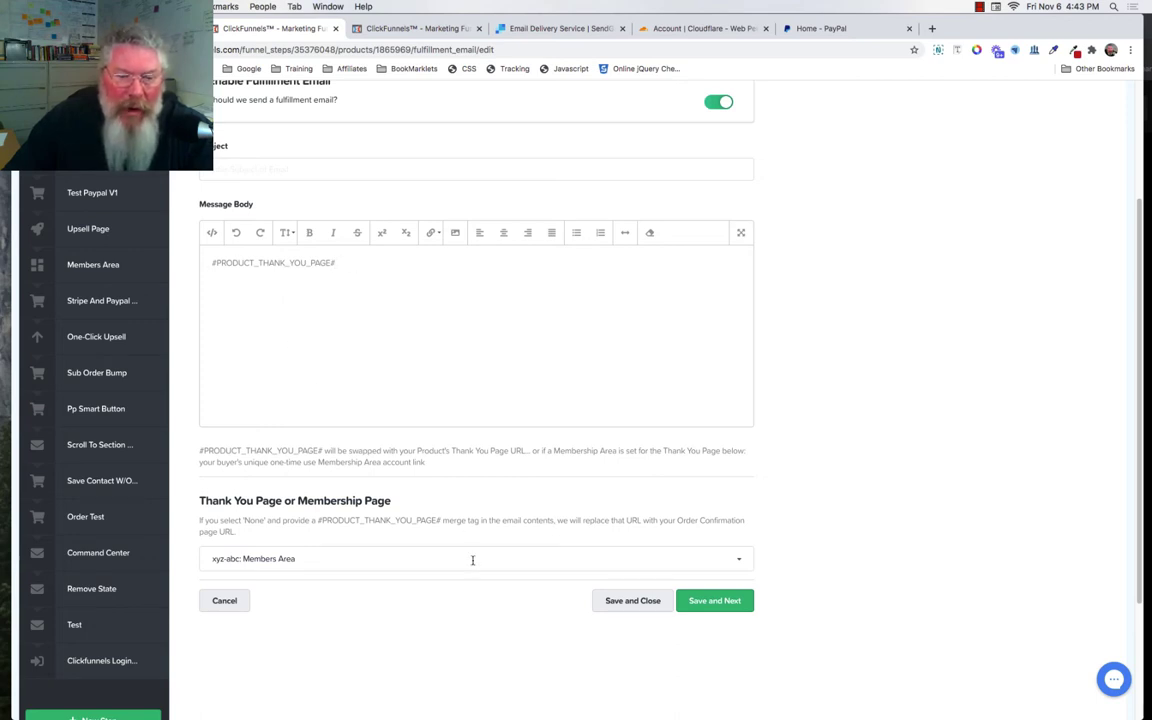
# Step: Set the thank-you page to Webinar Funnel 1: Thank You Page
pyautogui.click(290, 558)
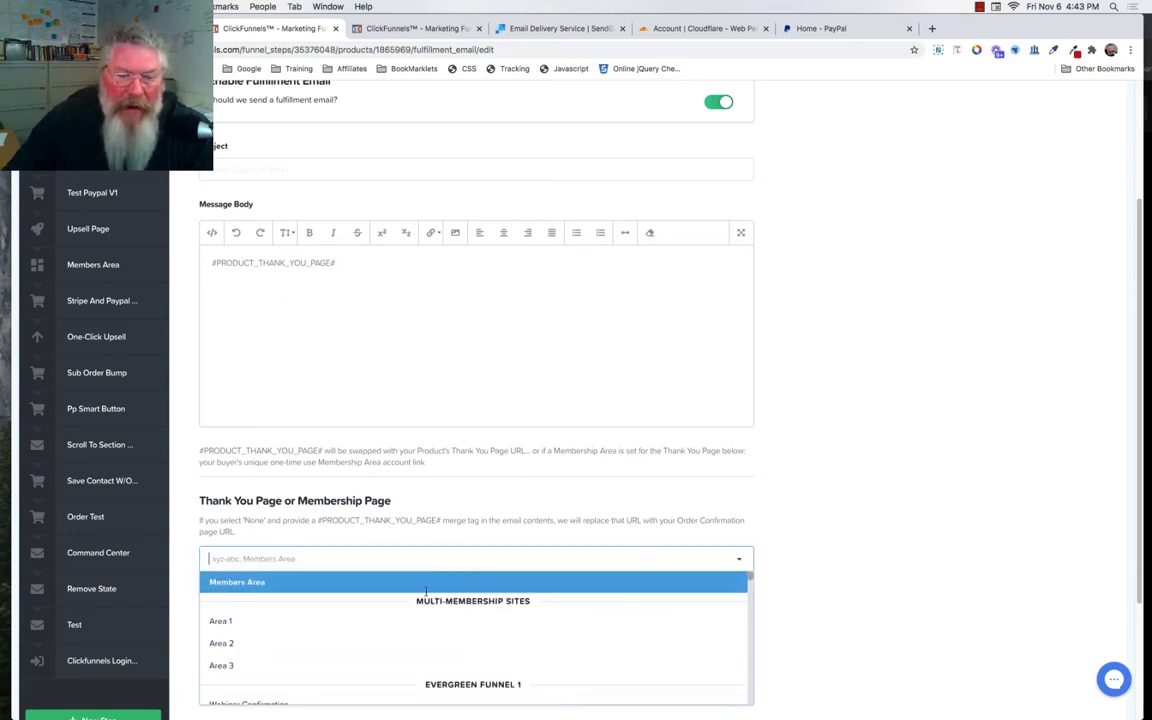
pyautogui.scroll(-5, 405, 618)
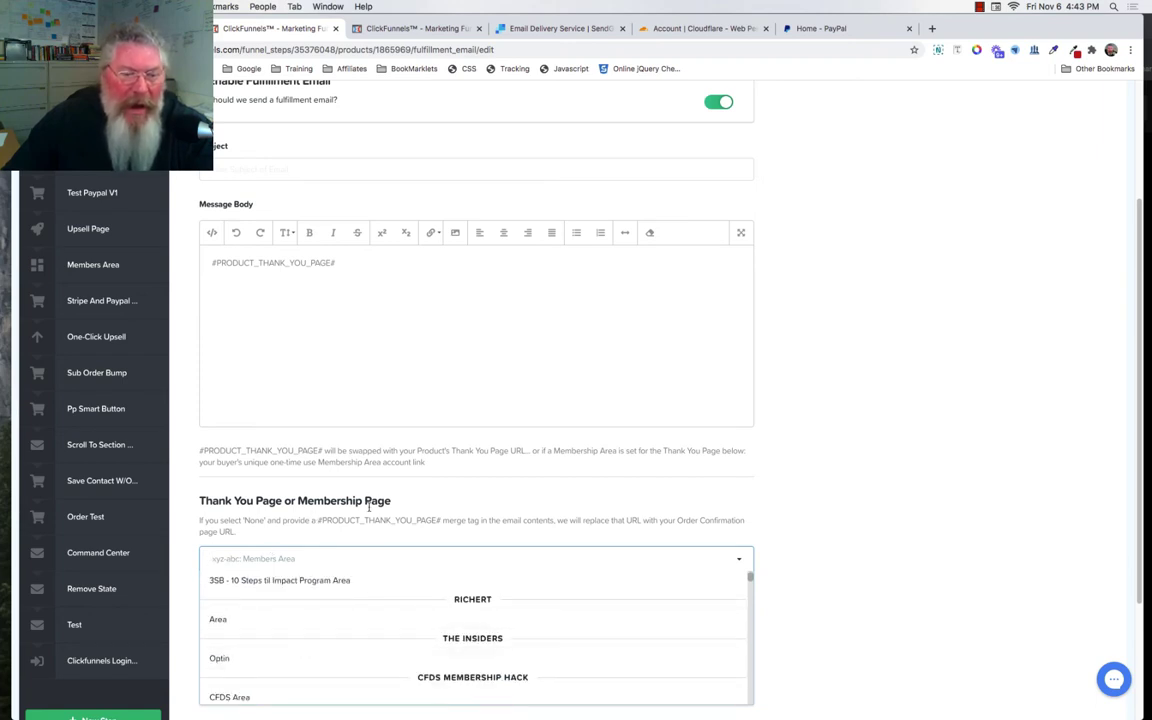
pyautogui.scroll(-3, 373, 655)
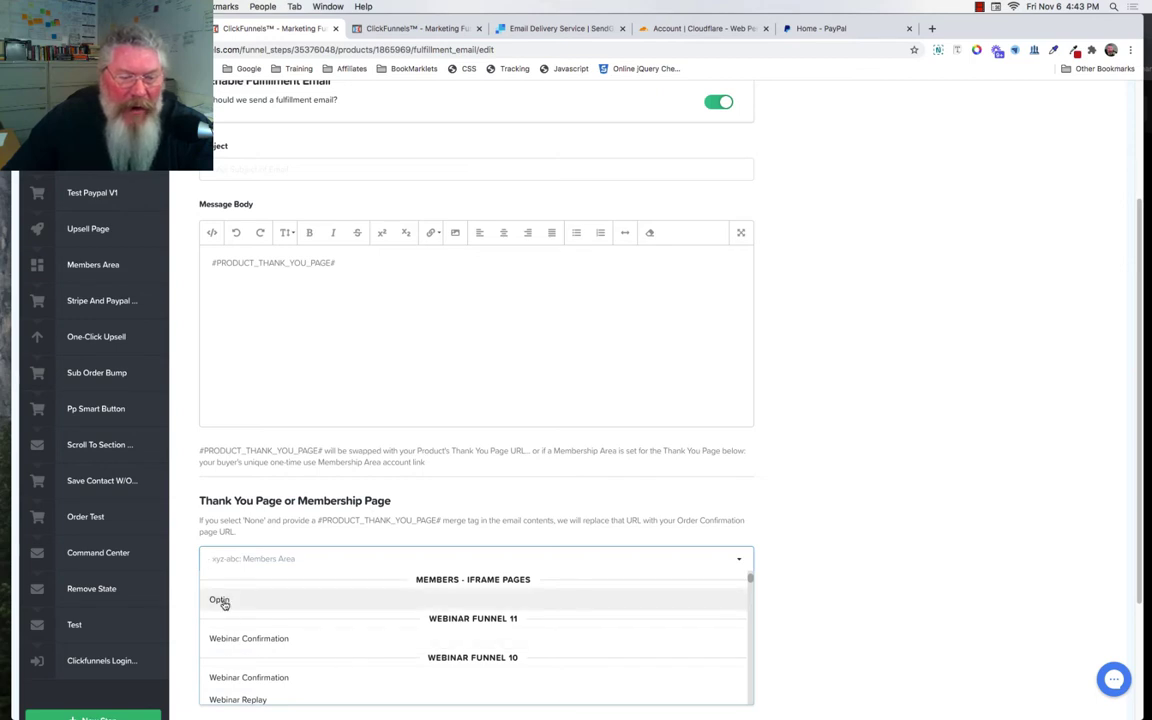
pyautogui.scroll(-5, 230, 605)
pyautogui.scroll(-5, 230, 610)
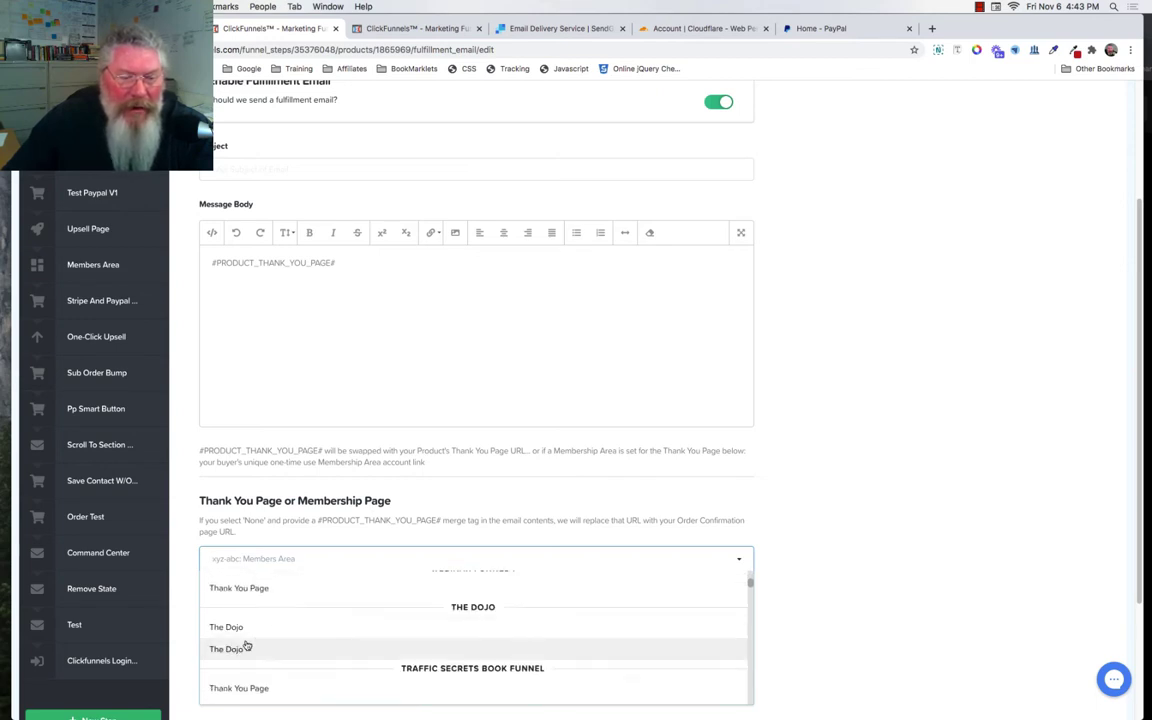
pyautogui.click(252, 594)
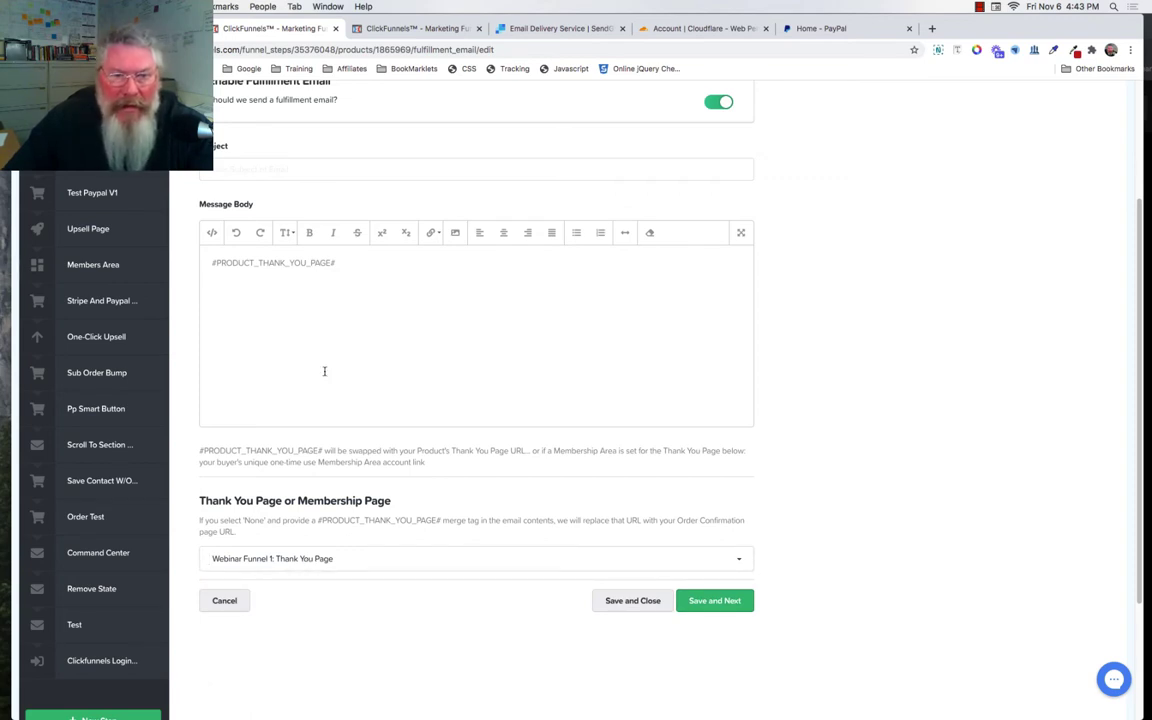
pyautogui.moveTo(211, 262); pyautogui.dragTo(339, 264)
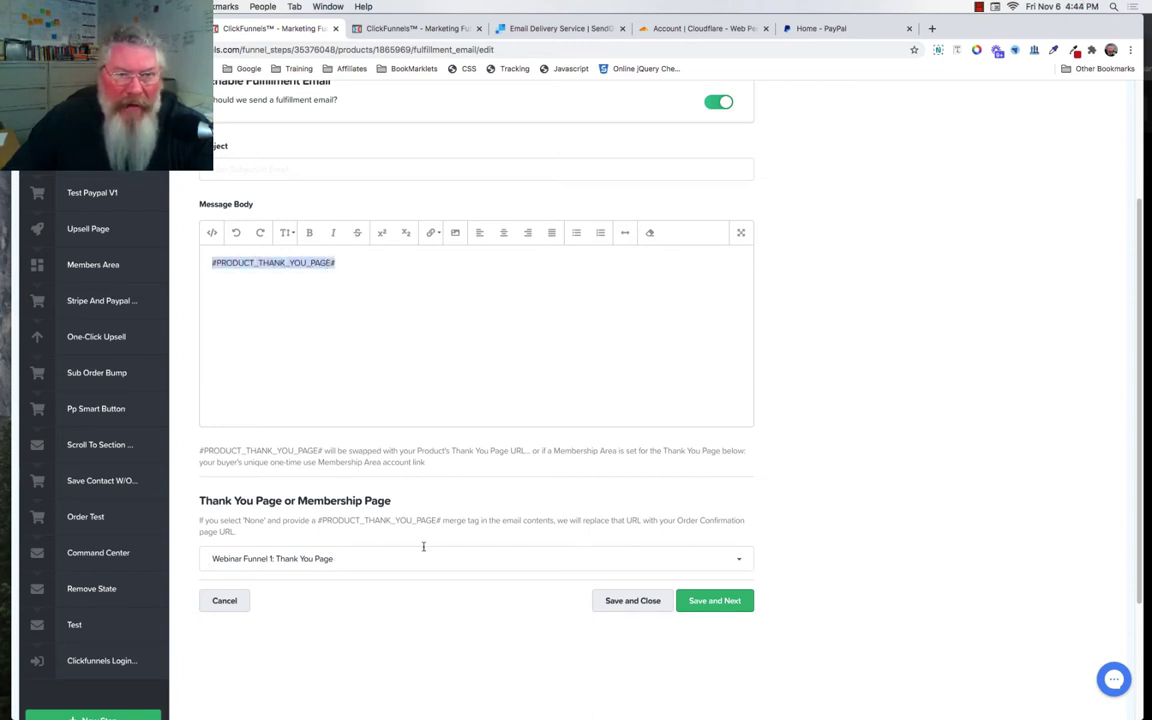
pyautogui.scroll(3, 429, 540)
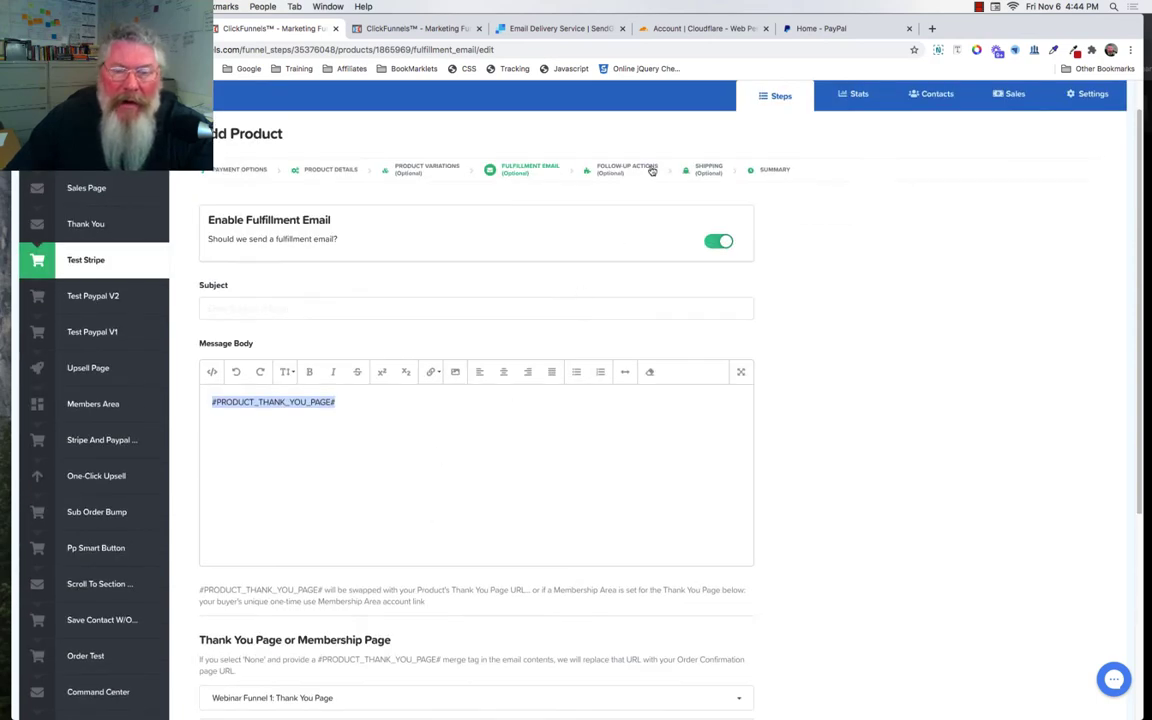
# Step: Turn on Trigger Follow-Up Action and choose ClickFunnels Internal as the follow-up integration
pyautogui.click(626, 168)
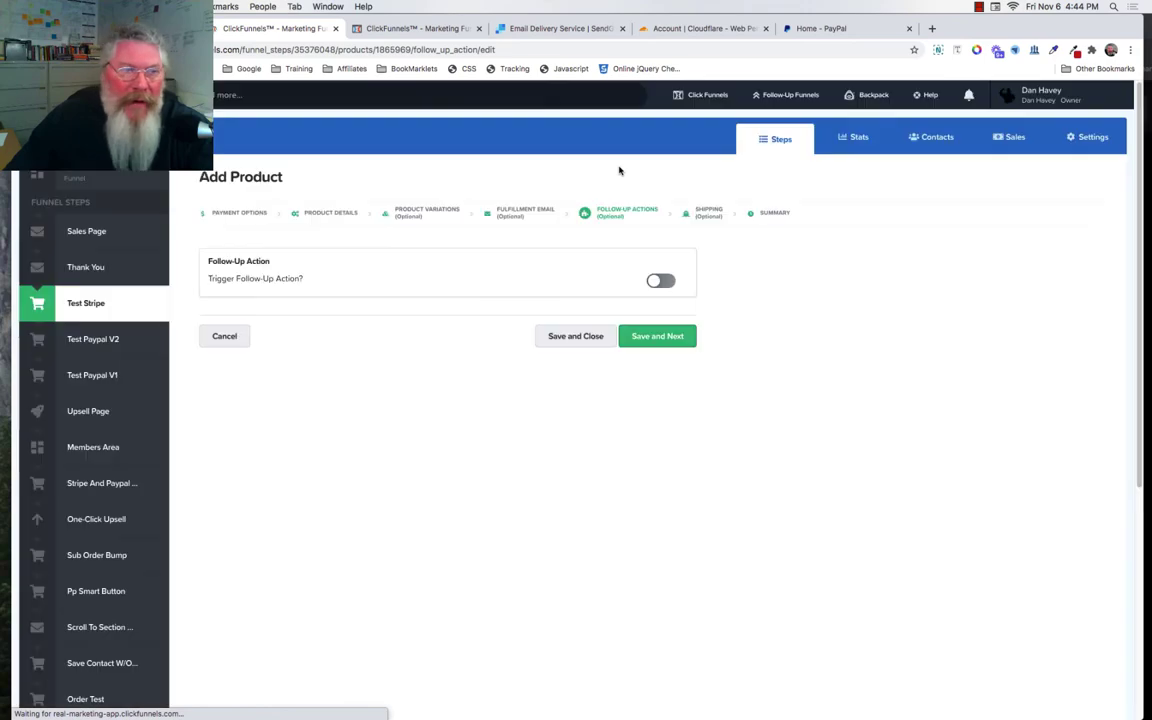
pyautogui.click(661, 282)
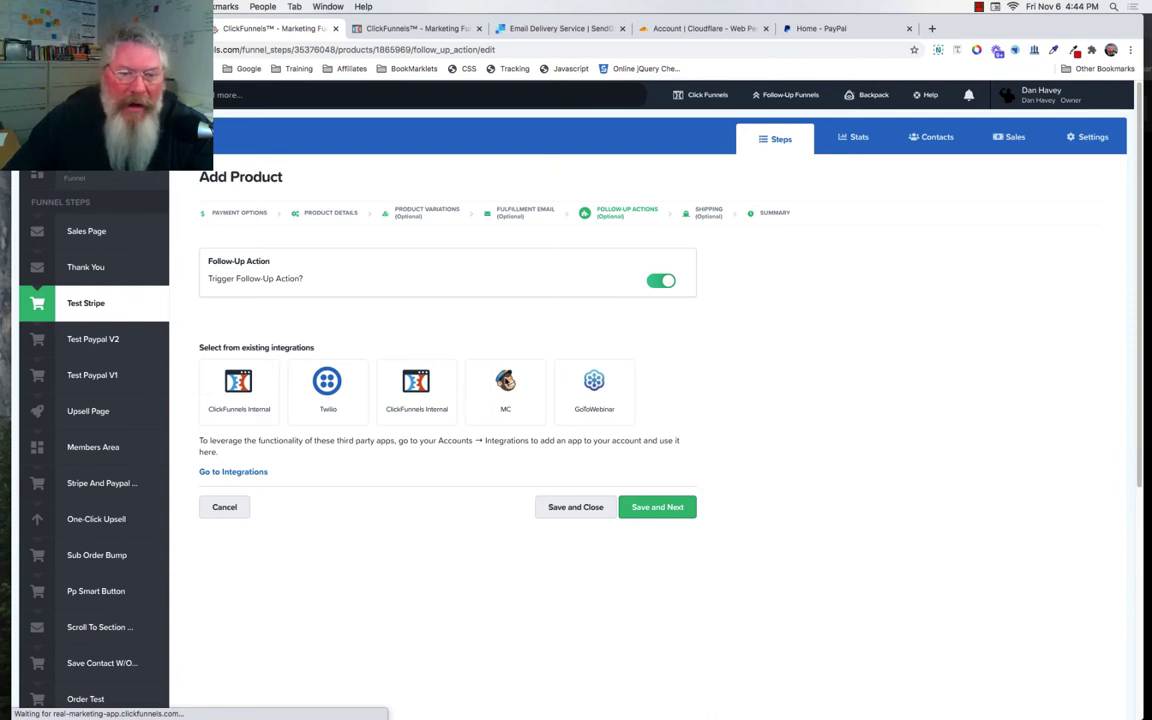
pyautogui.click(507, 388)
pyautogui.scroll(-2, 497, 466)
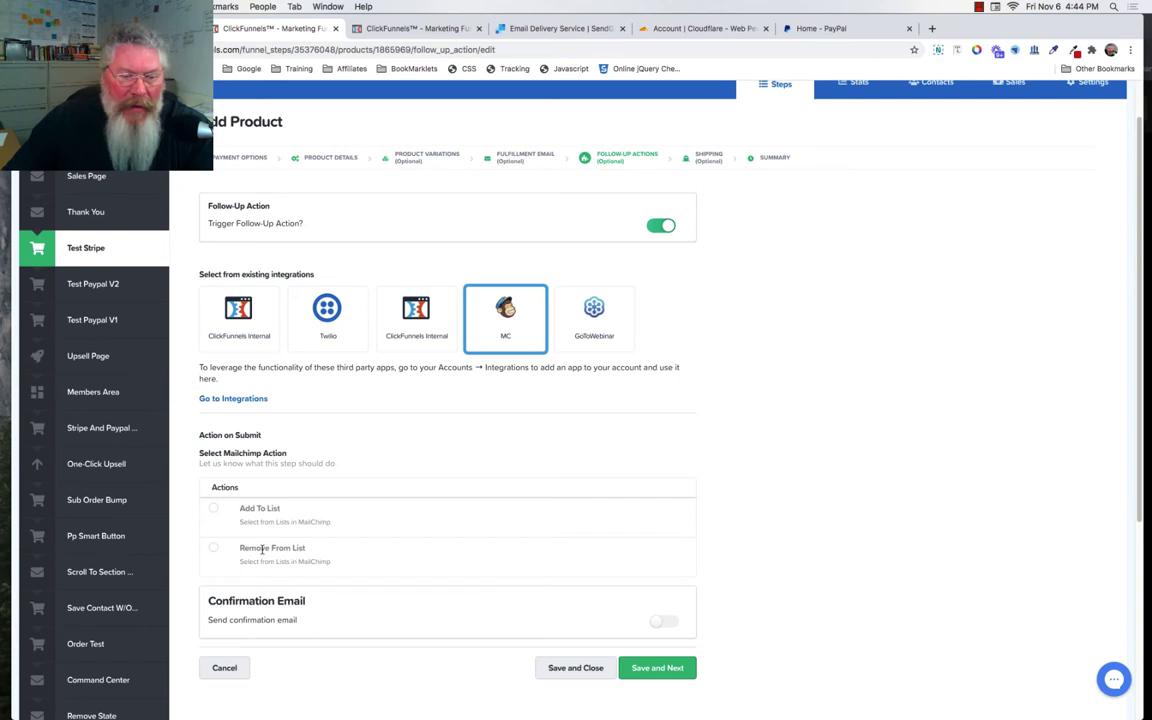
pyautogui.click(250, 316)
pyautogui.scroll(-5, 406, 470)
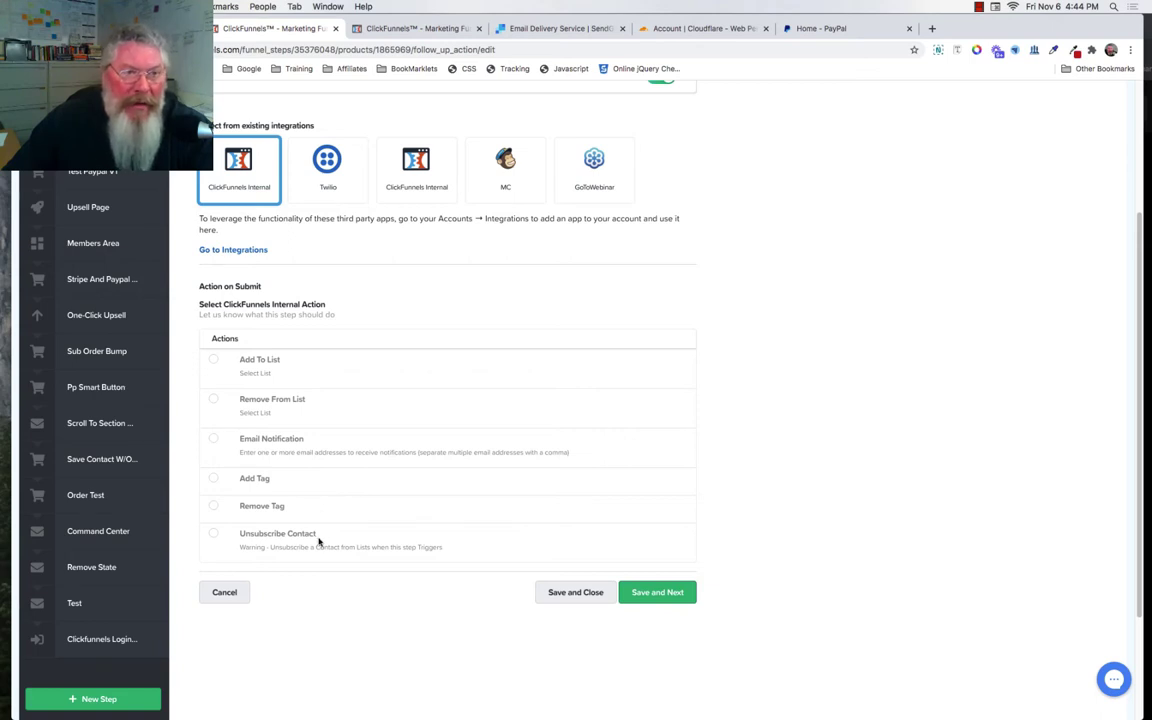
pyautogui.scroll(3, 741, 328)
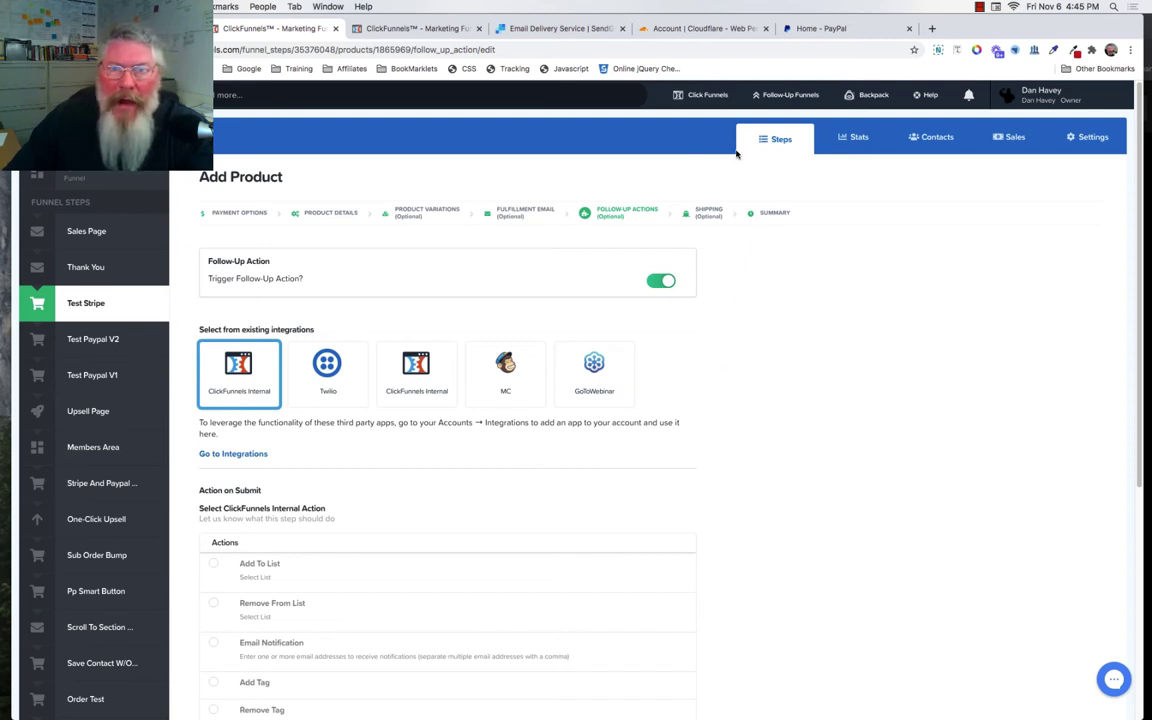
# Step: Start a new Transactional Only email integration from the Email Configurations page
pyautogui.click(411, 28)
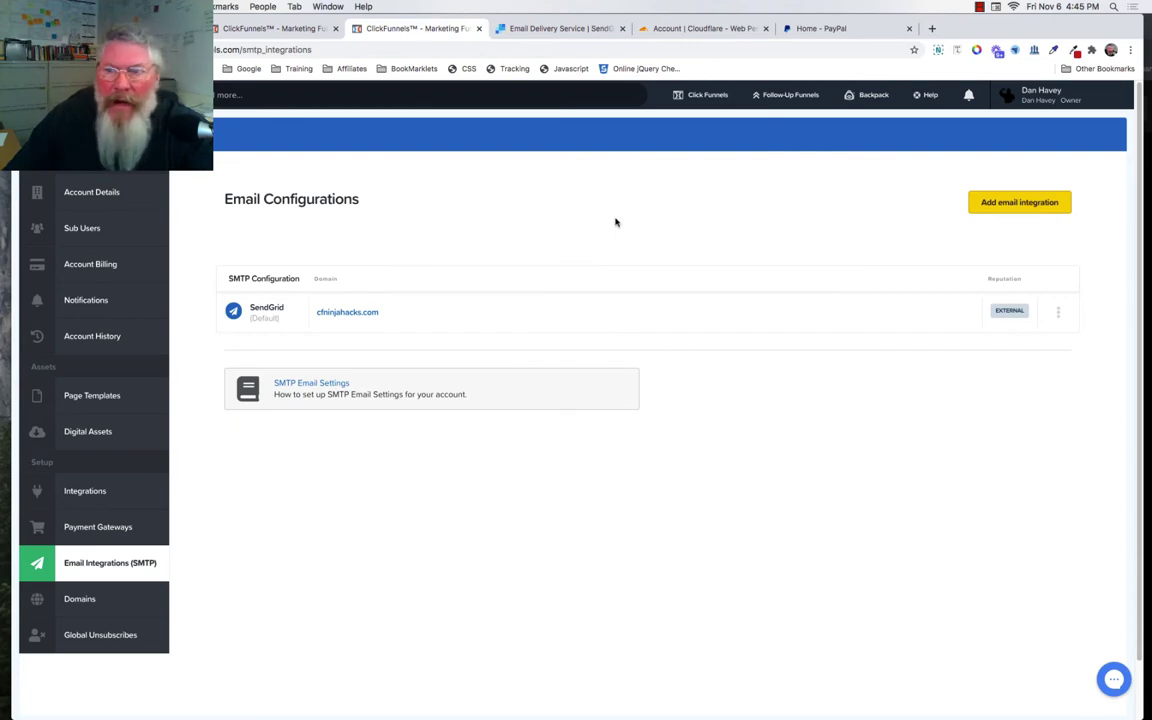
pyautogui.click(1017, 204)
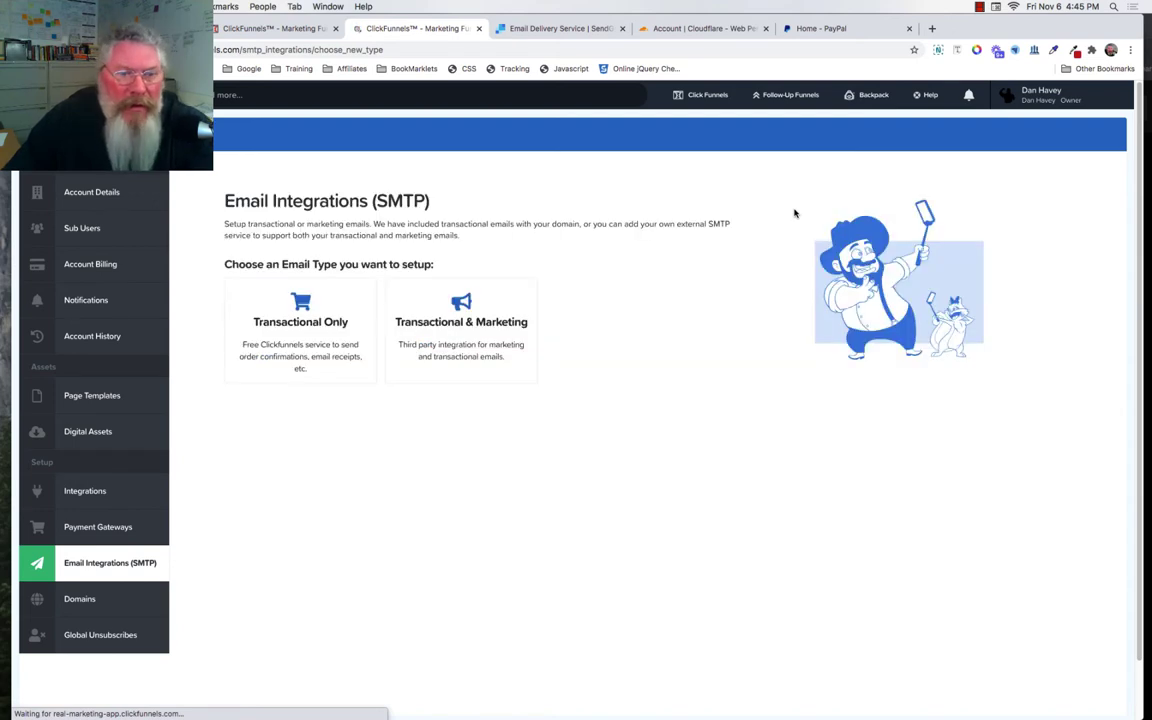
pyautogui.click(275, 352)
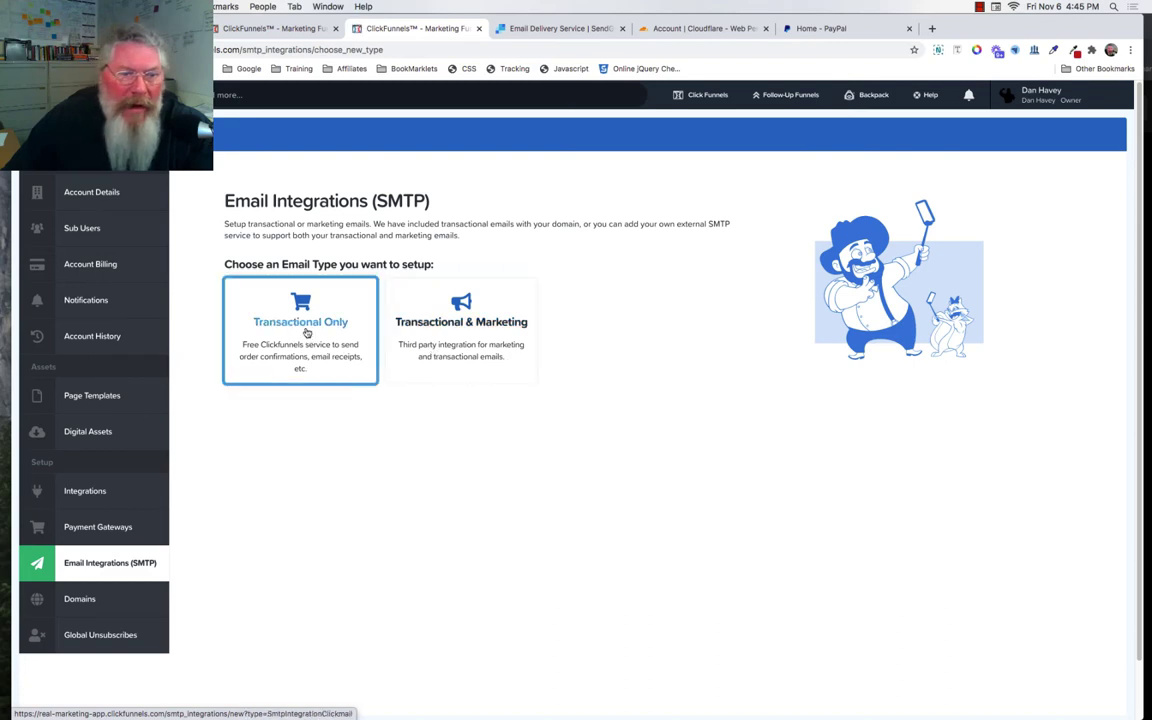
pyautogui.click(306, 332)
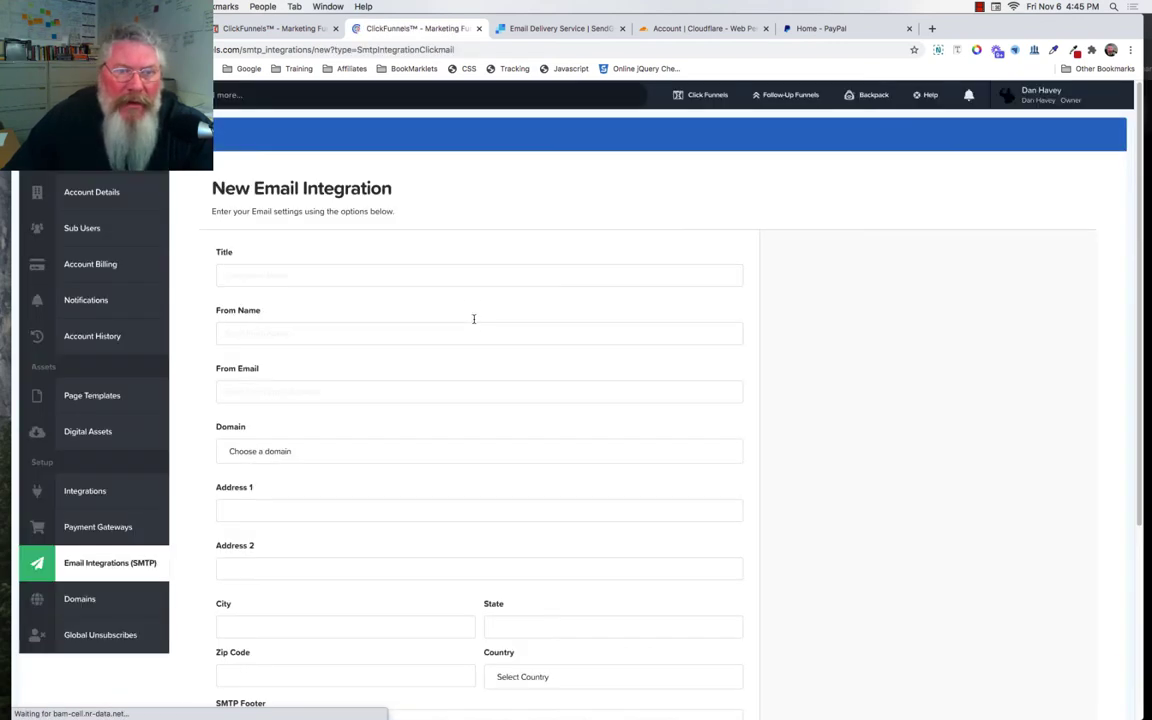
# Step: Title the integration 'test', enter the sender's name, and autofill the sender email and street address
pyautogui.click(337, 274)
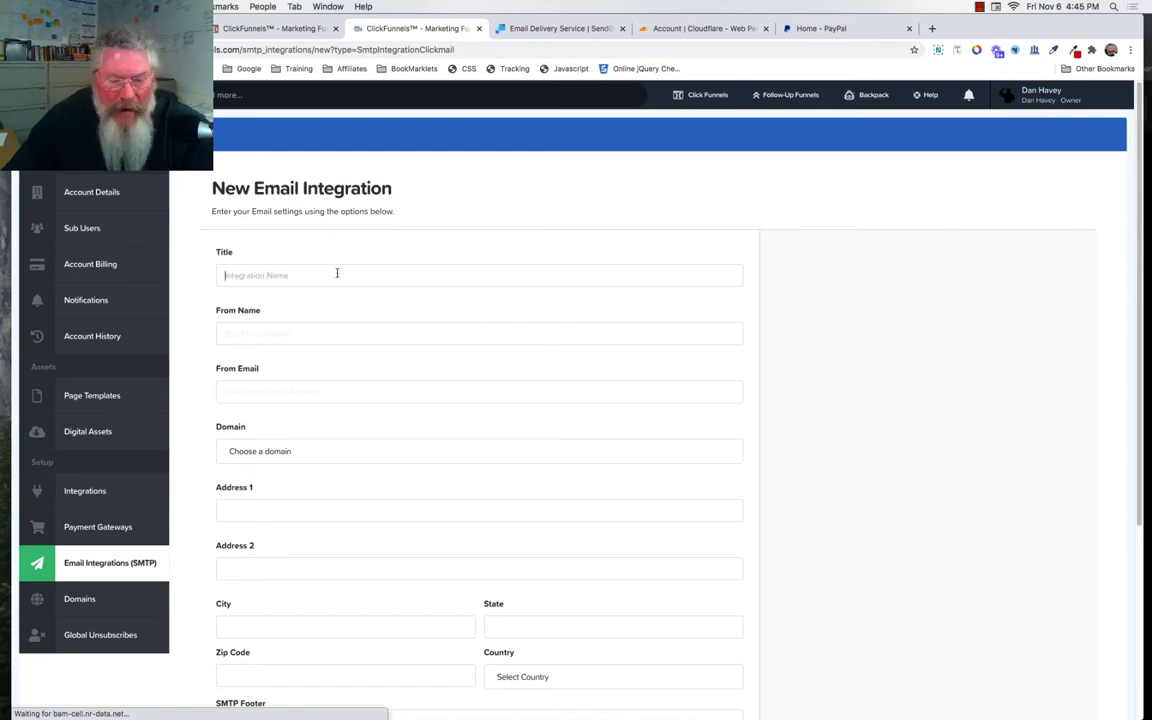
pyautogui.write('test')
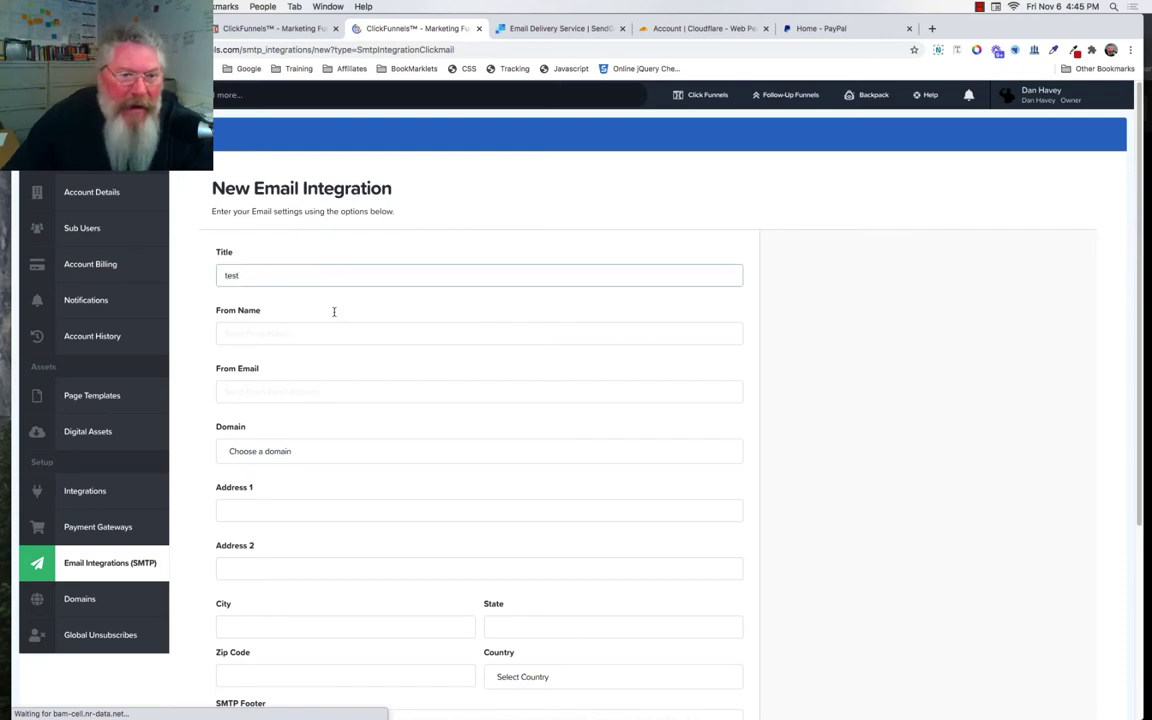
pyautogui.click(324, 329)
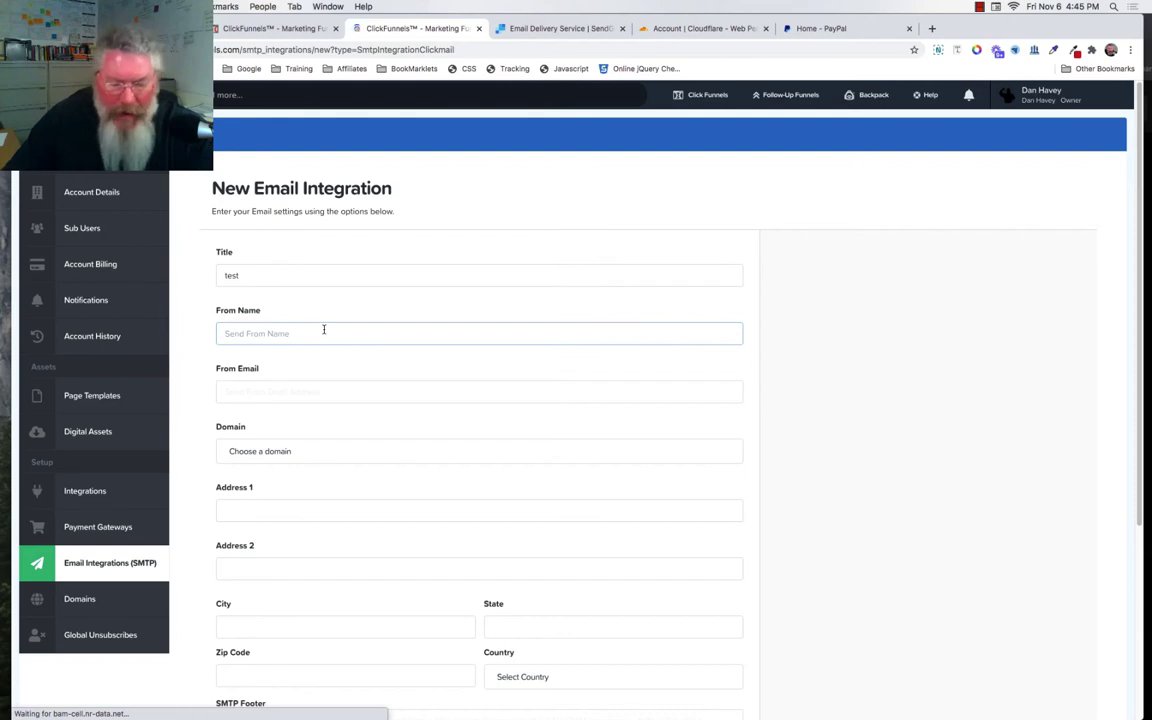
pyautogui.write('dan')
pyautogui.click(324, 393)
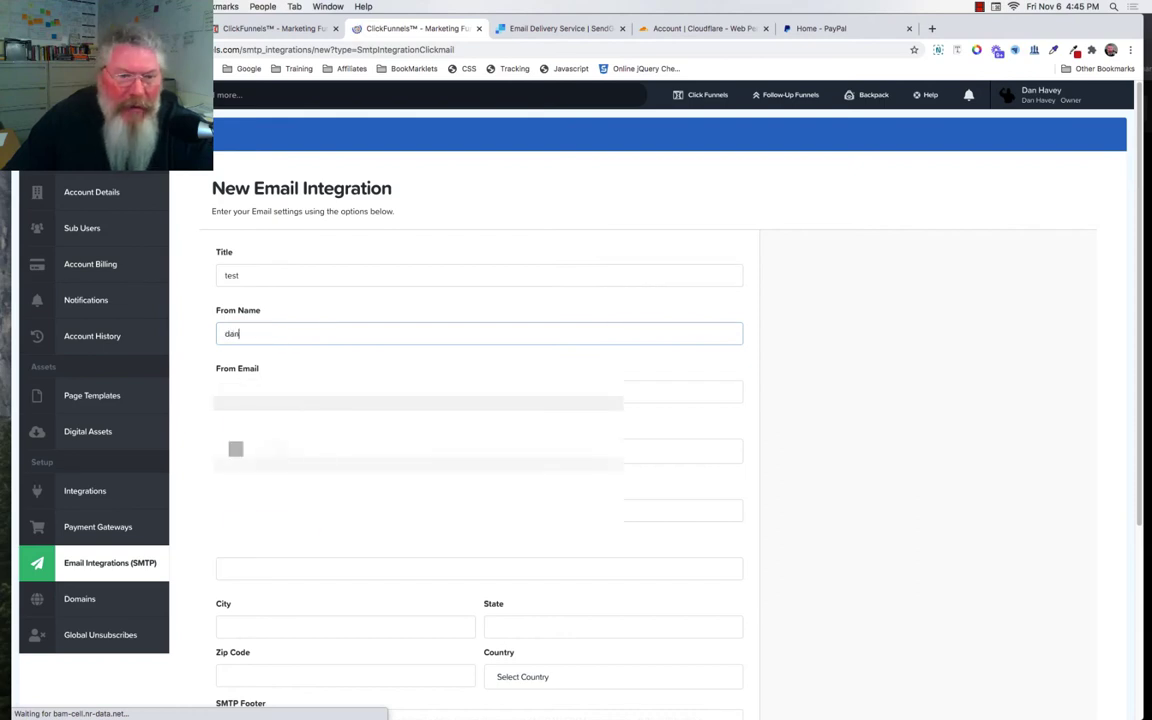
pyautogui.click(300, 402)
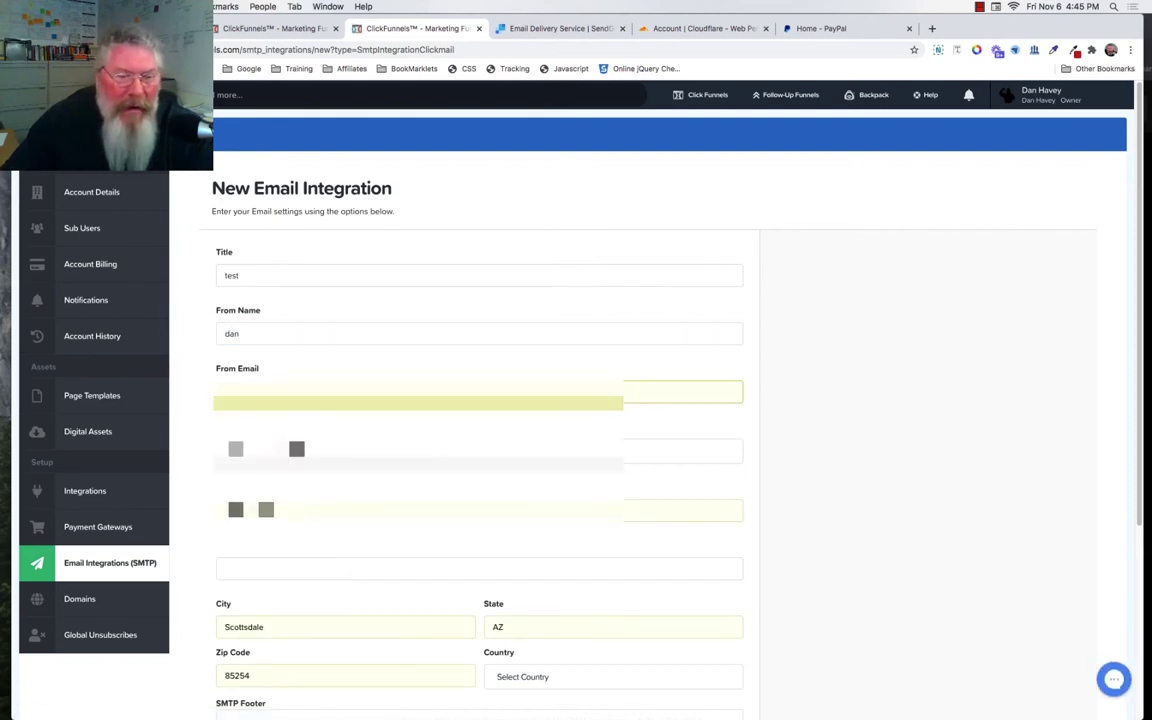
pyautogui.click(430, 451)
pyautogui.click(506, 467)
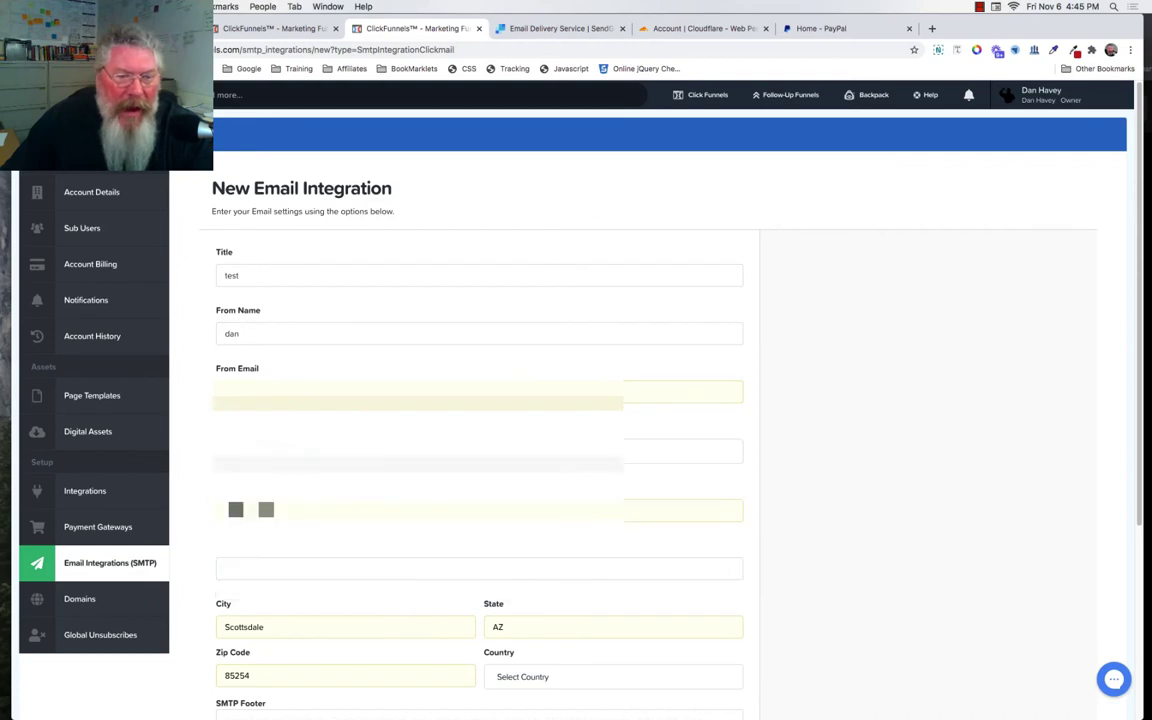
# Step: Set the country to Viet Nam and save the SMTP integration
pyautogui.scroll(-1, 506, 456)
pyautogui.scroll(-5, 506, 456)
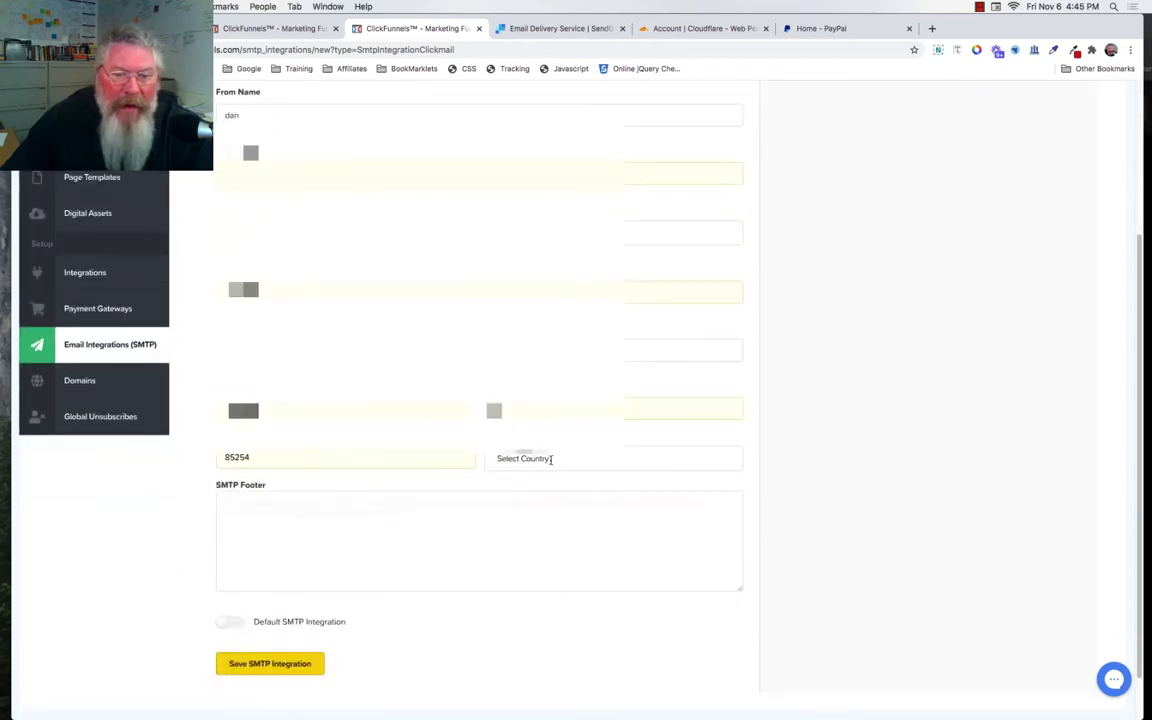
pyautogui.click(550, 459)
pyautogui.scroll(-20, 545, 528)
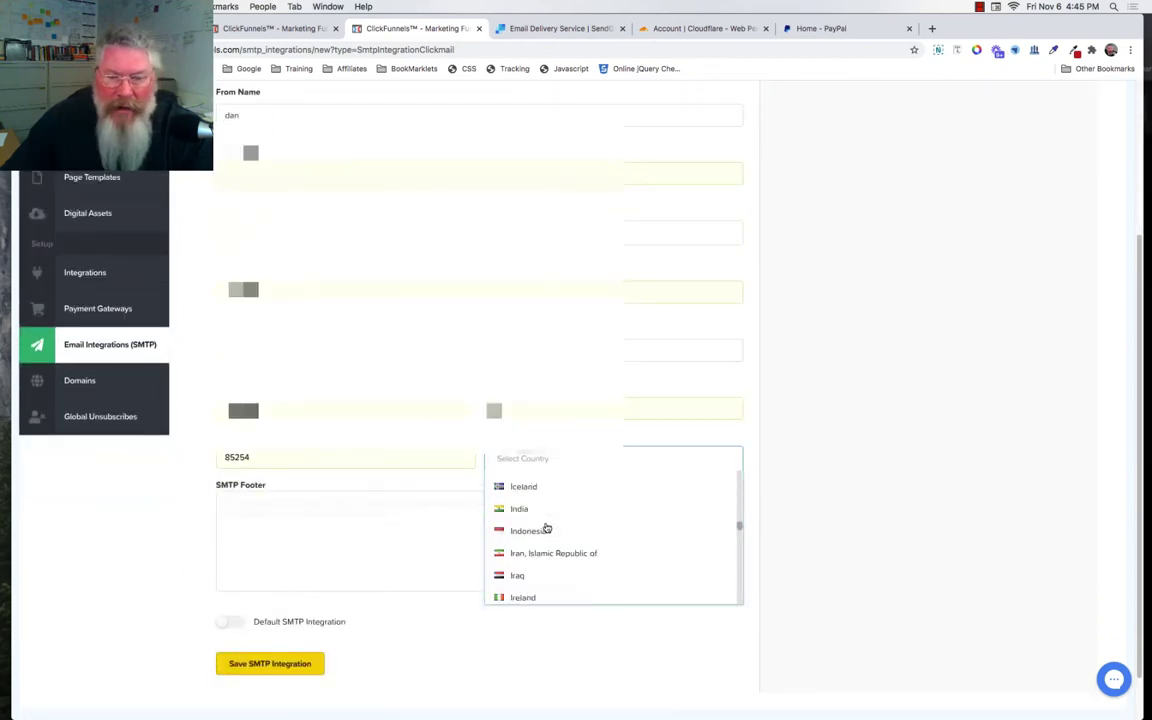
pyautogui.scroll(-20, 547, 528)
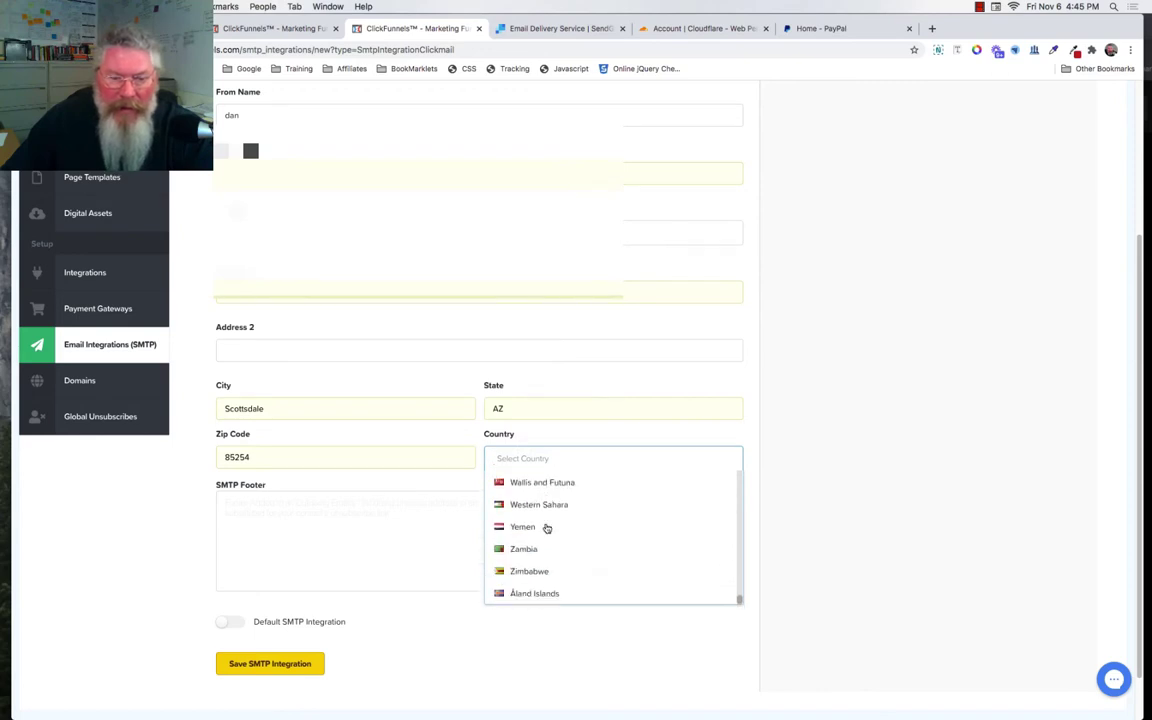
pyautogui.scroll(3, 546, 528)
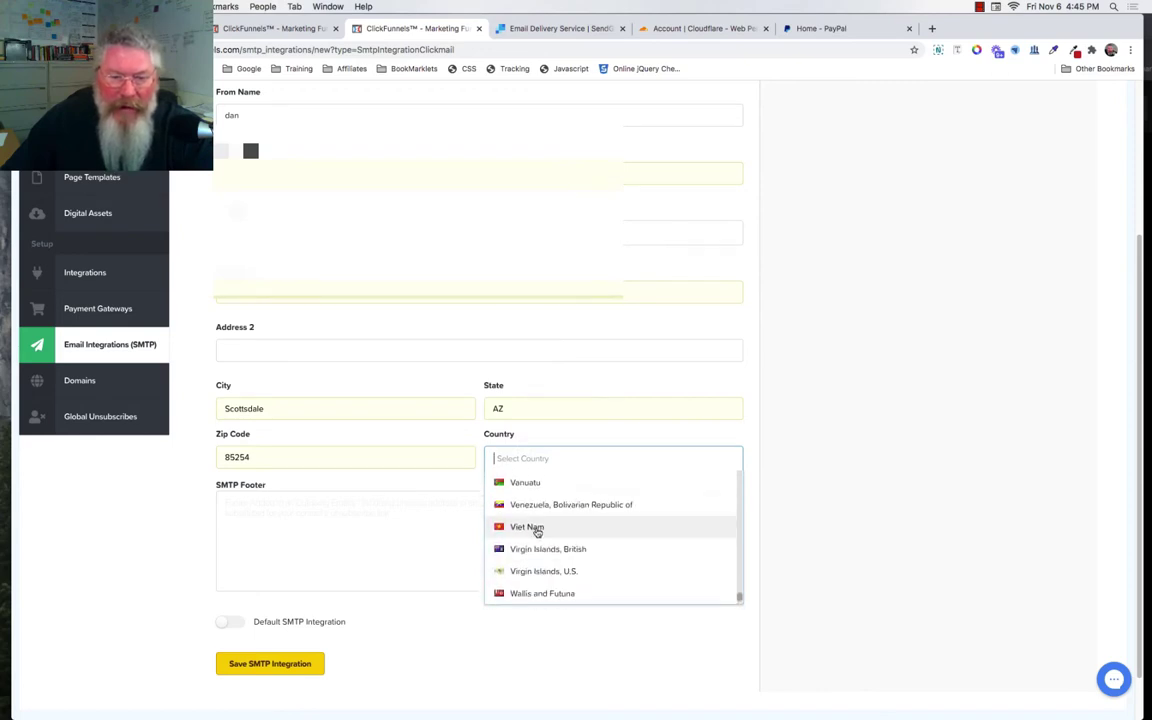
pyautogui.click(540, 527)
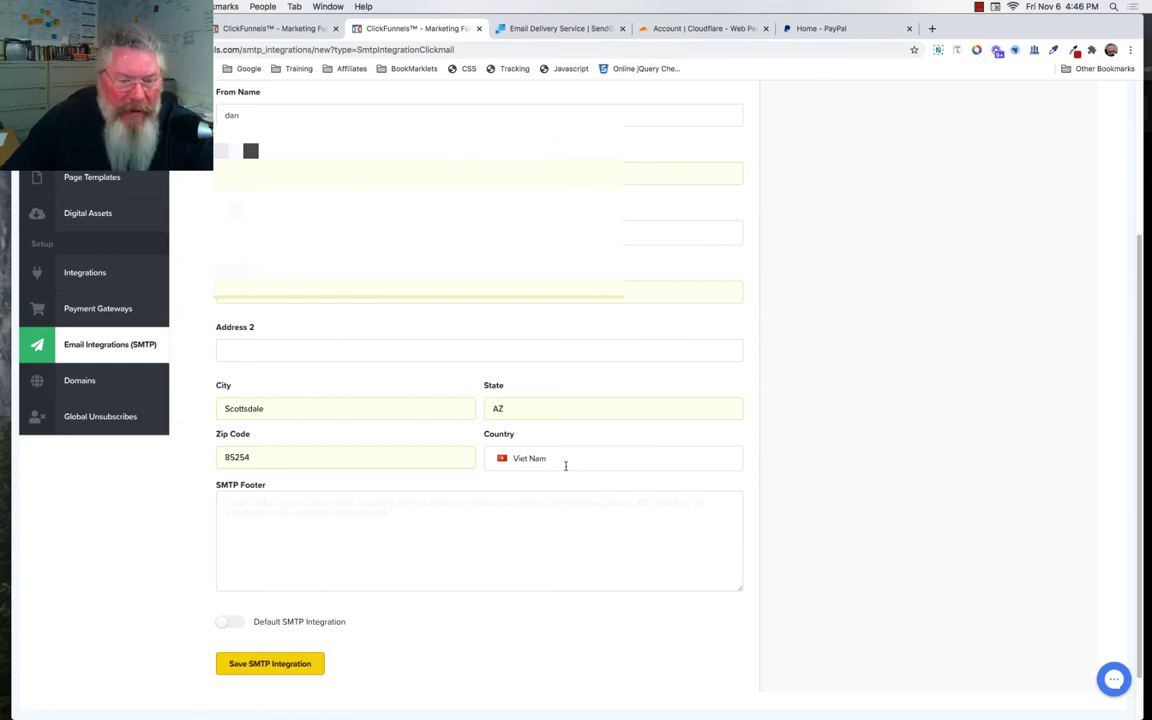
pyautogui.click(261, 665)
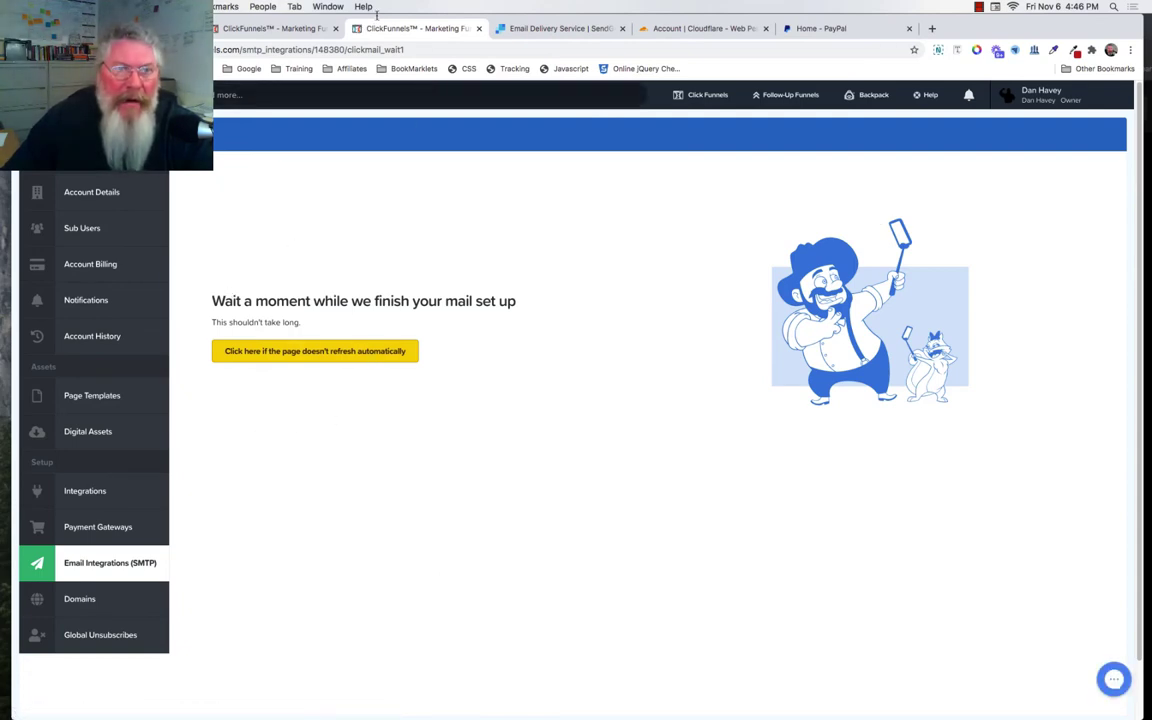
# Step: Refresh the wait page to finish mail setup and copy the guide's HTML footer snippet
pyautogui.click(357, 345)
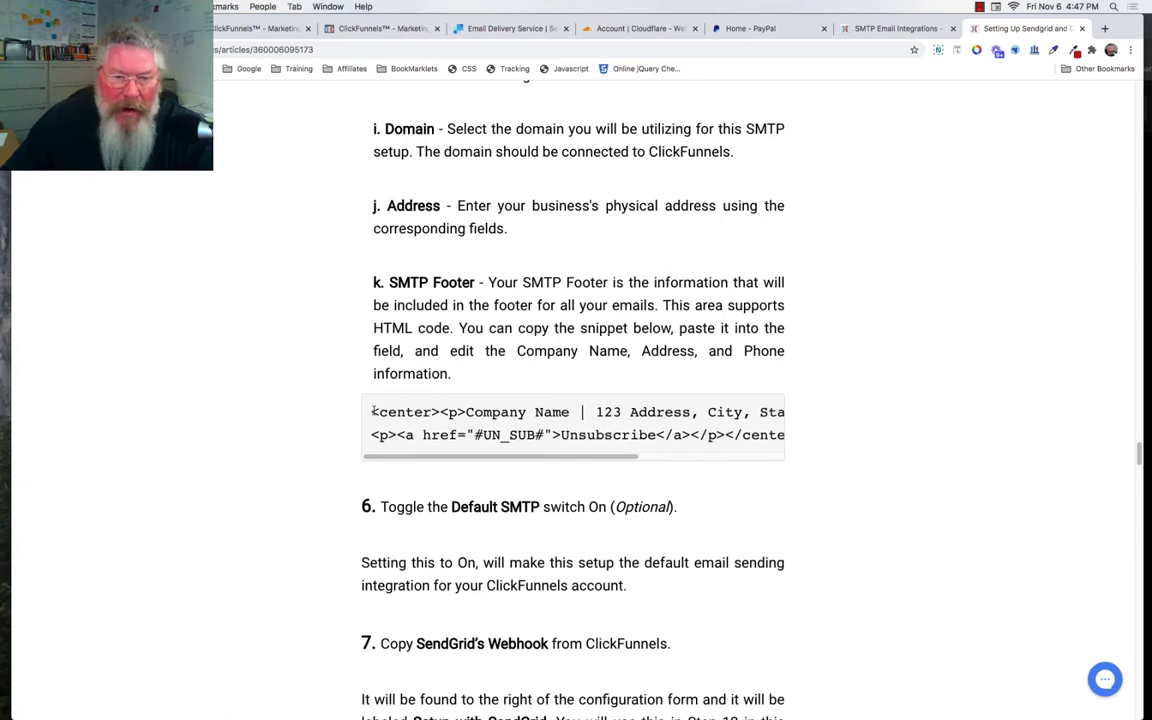
pyautogui.moveTo(371, 411); pyautogui.dragTo(725, 443)
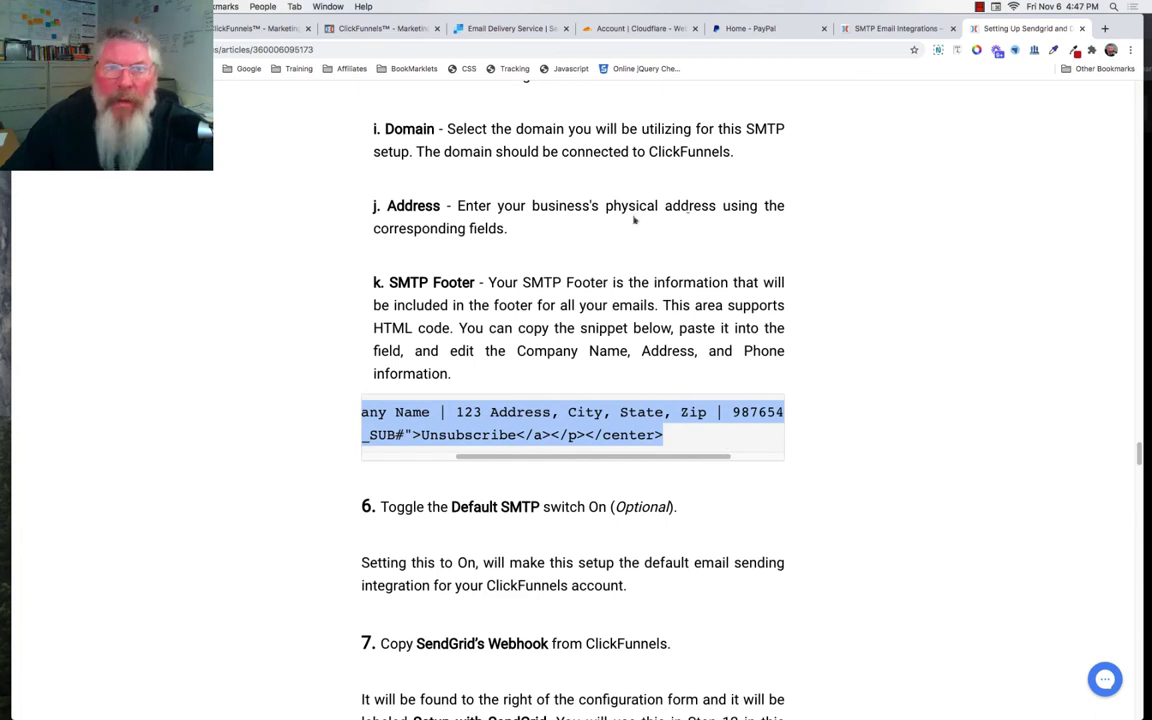
pyautogui.click(382, 29)
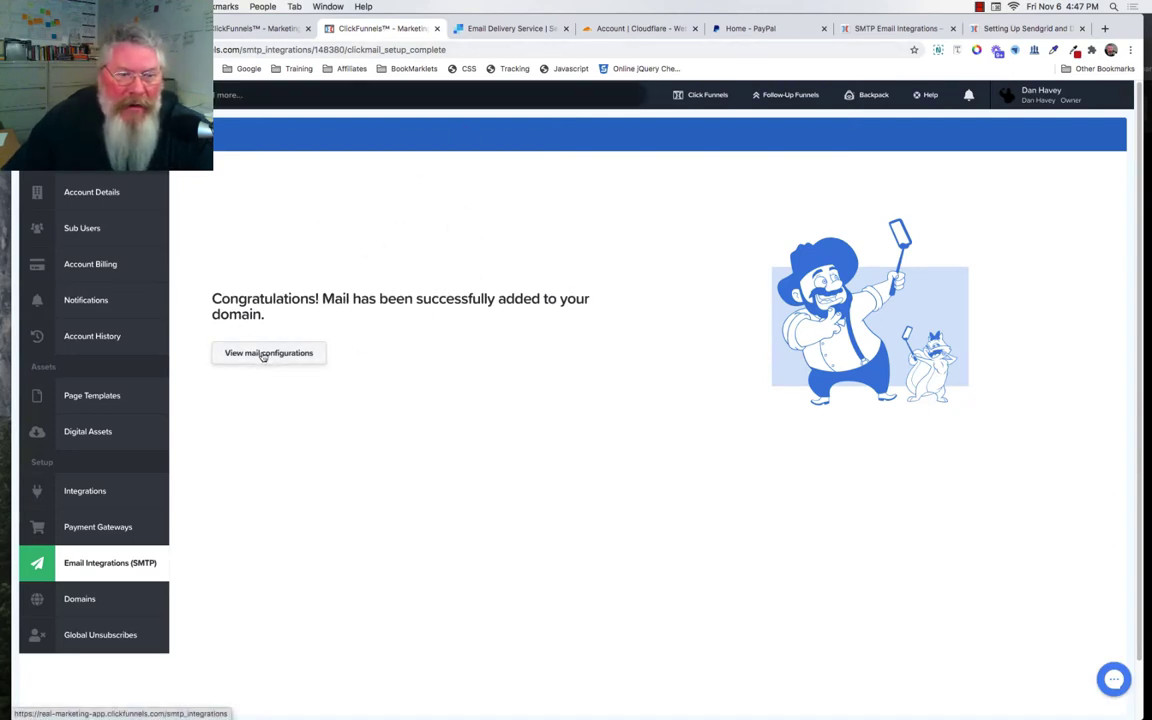
# Step: Open the 'test' integration for editing from the mail configurations list
pyautogui.click(262, 354)
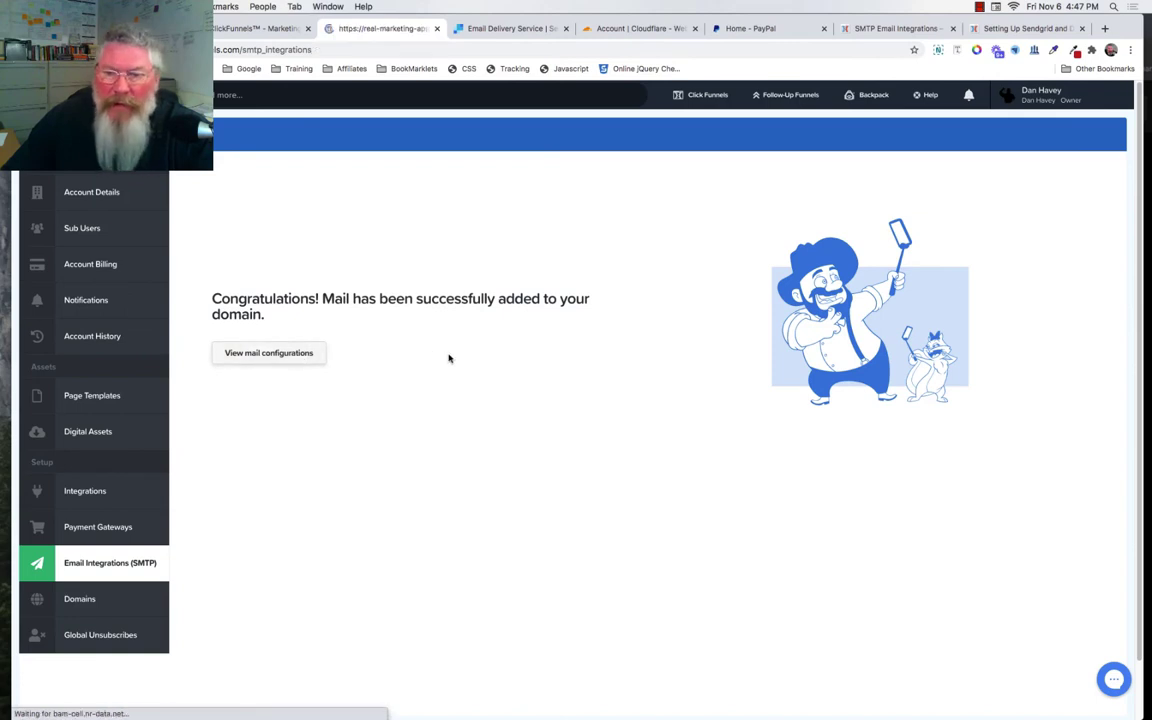
pyautogui.click(1058, 352)
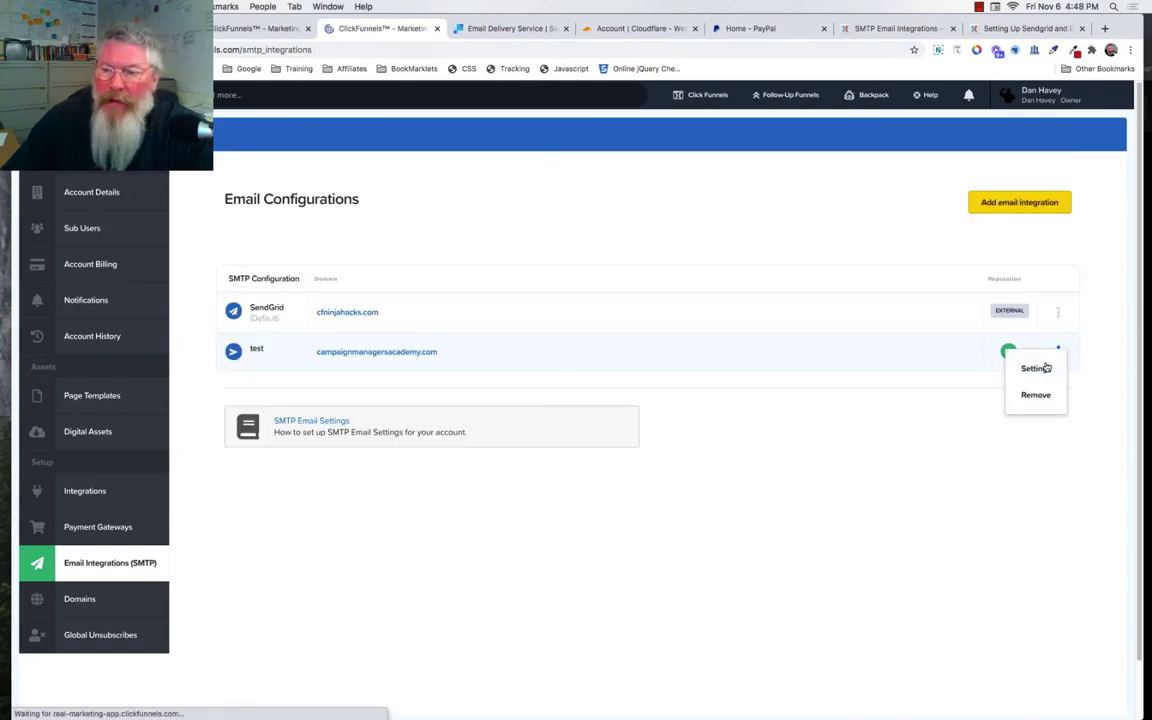
pyautogui.click(521, 355)
pyautogui.scroll(-5, 437, 427)
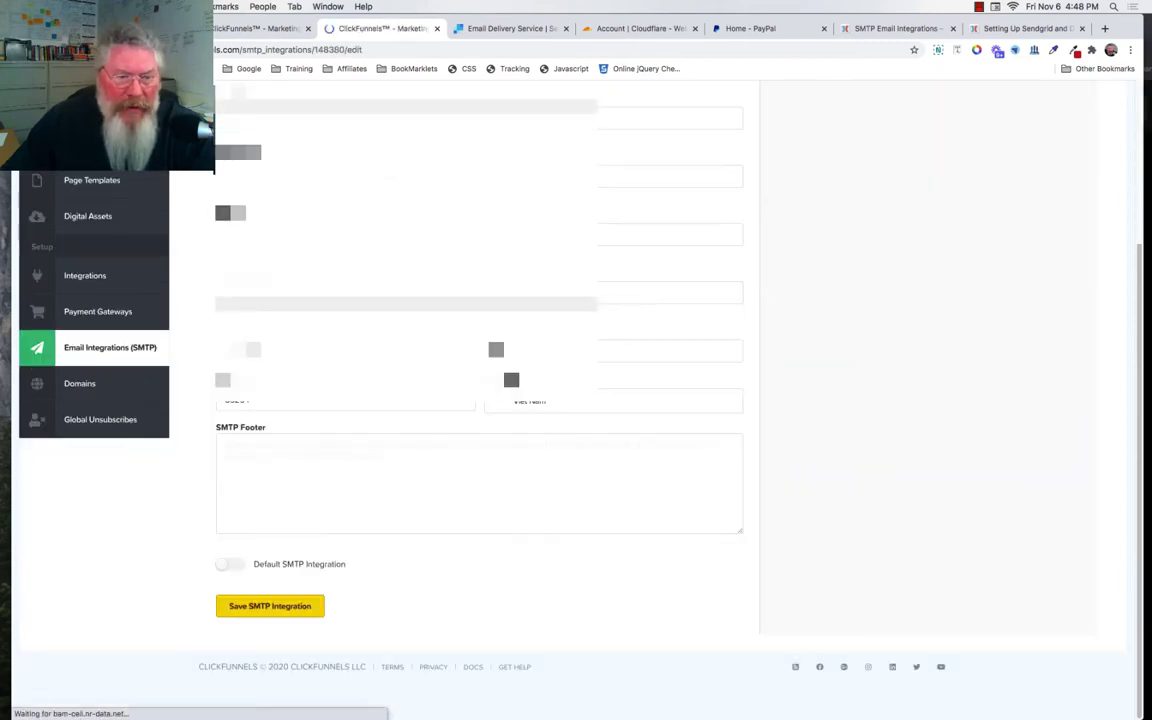
# Step: Paste the HTML unsubscribe footer into SMTP Footer and save the integration
pyautogui.click(422, 442)
pyautogui.press('super+v')
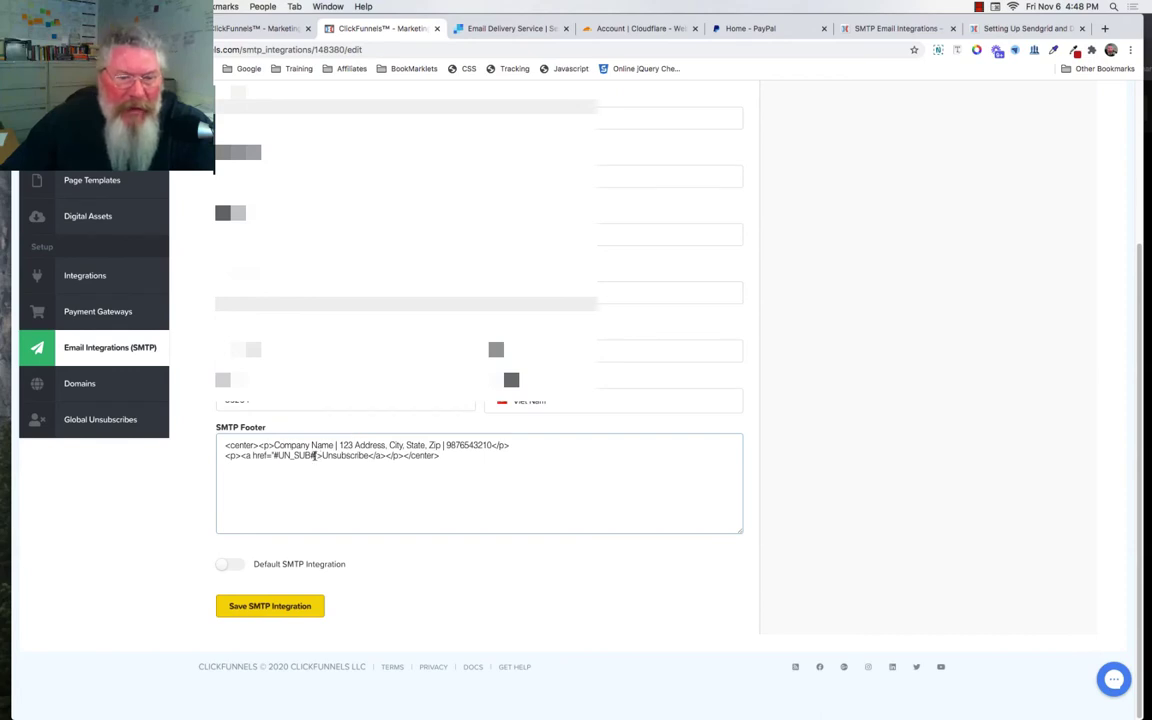
pyautogui.moveTo(314, 455); pyautogui.dragTo(271, 455)
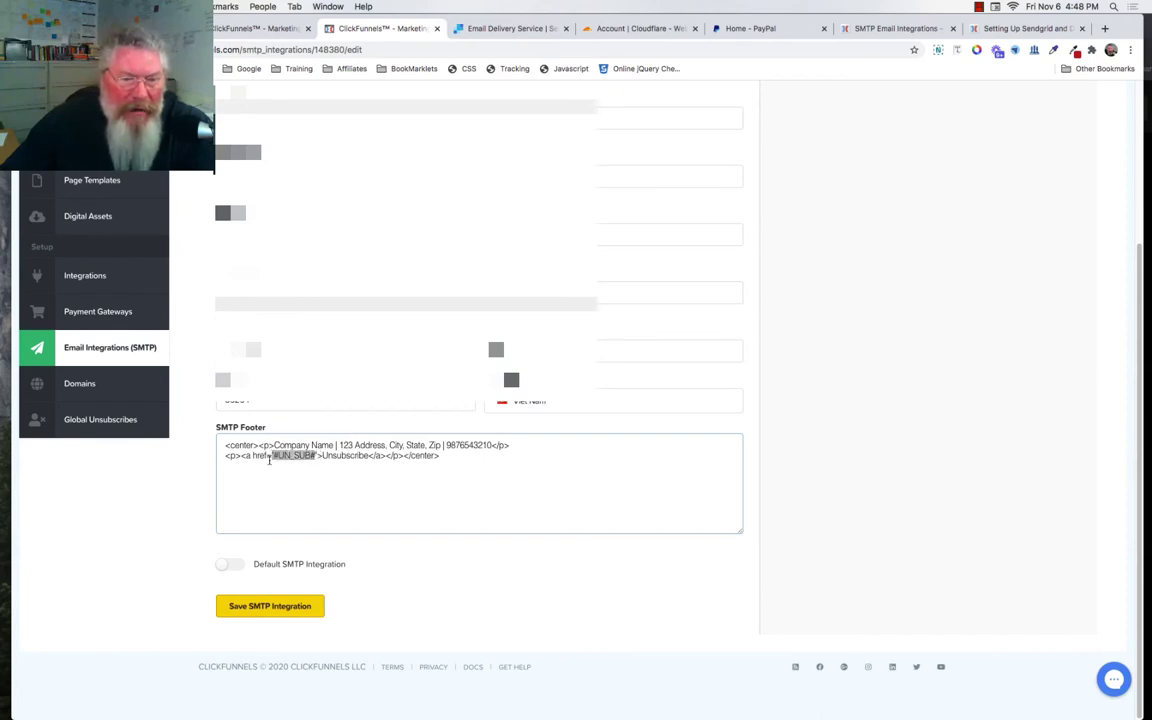
pyautogui.moveTo(244, 455); pyautogui.dragTo(316, 455)
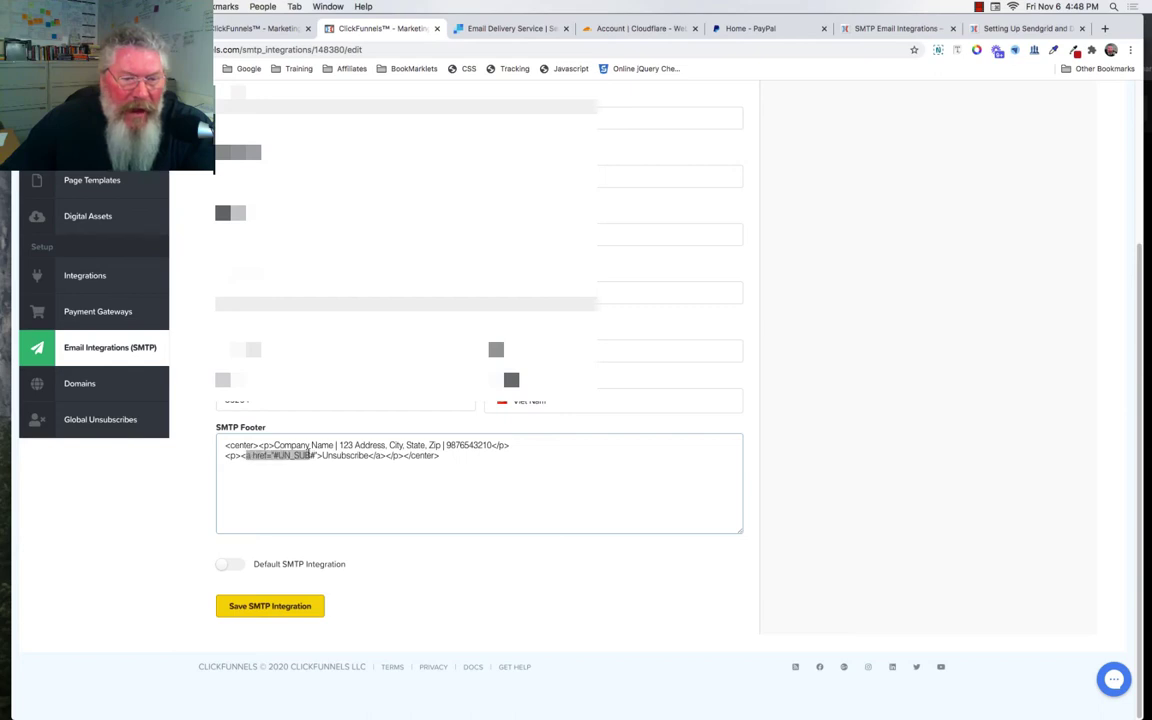
pyautogui.click(318, 470)
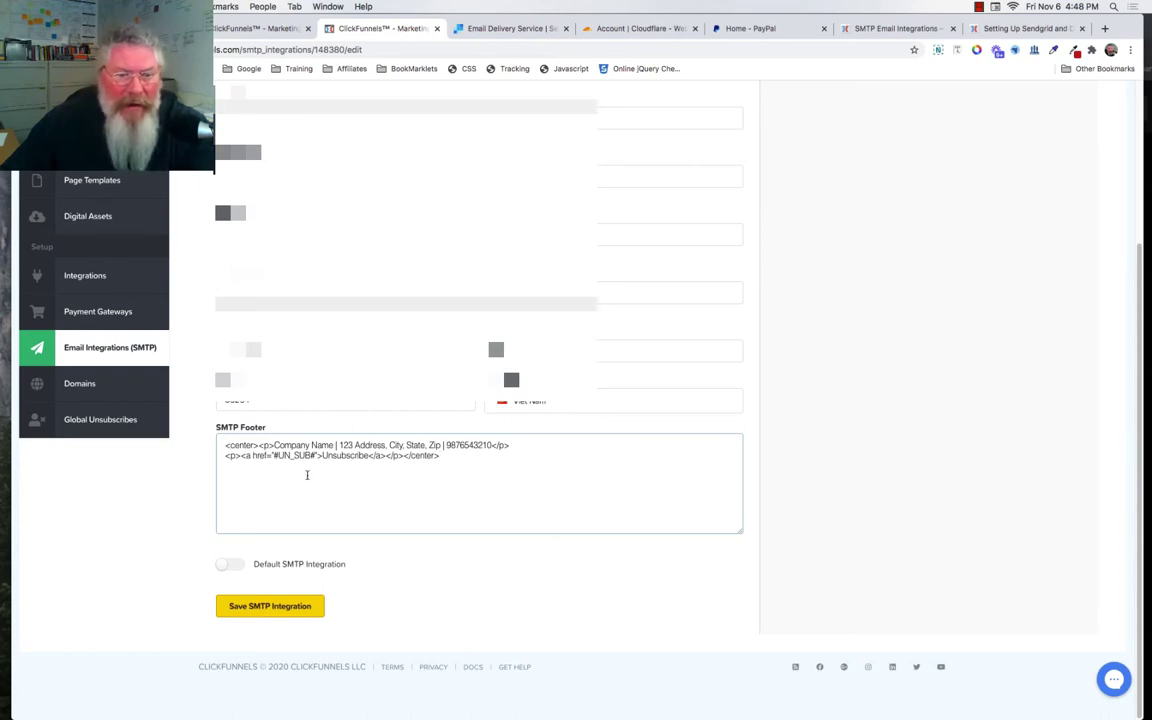
pyautogui.click(266, 607)
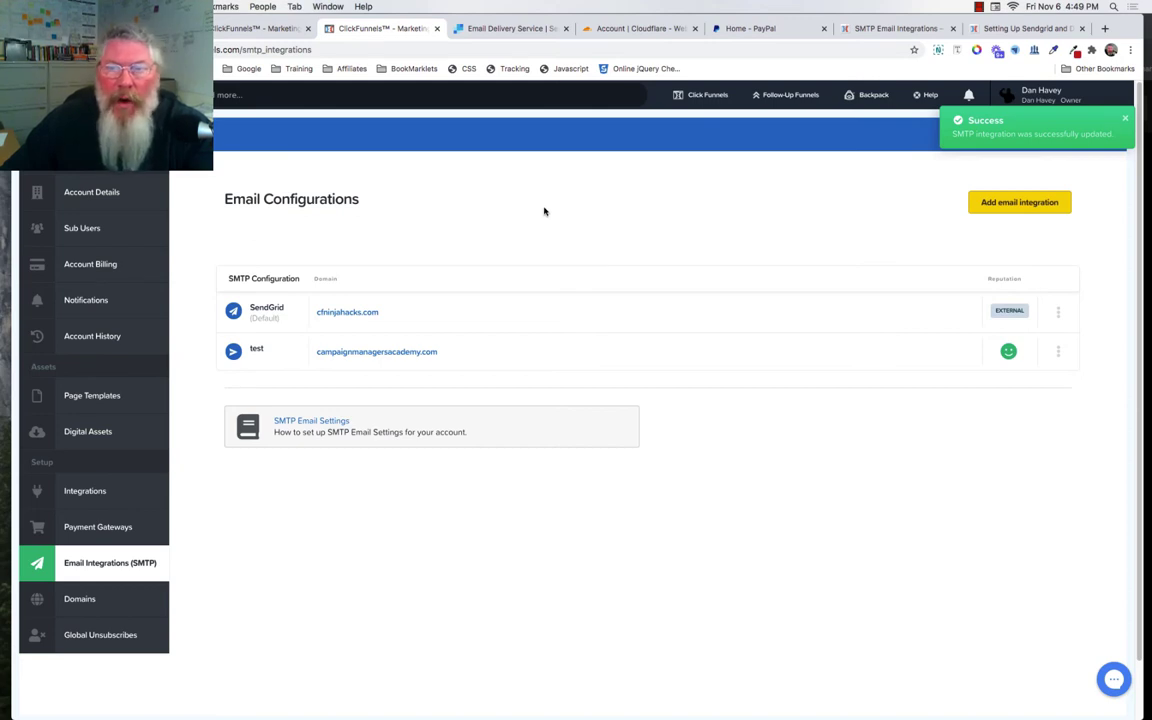
# Step: Sign up for a free SendGrid account with an email, autofilled 16-character password, and accepted terms
pyautogui.click(503, 30)
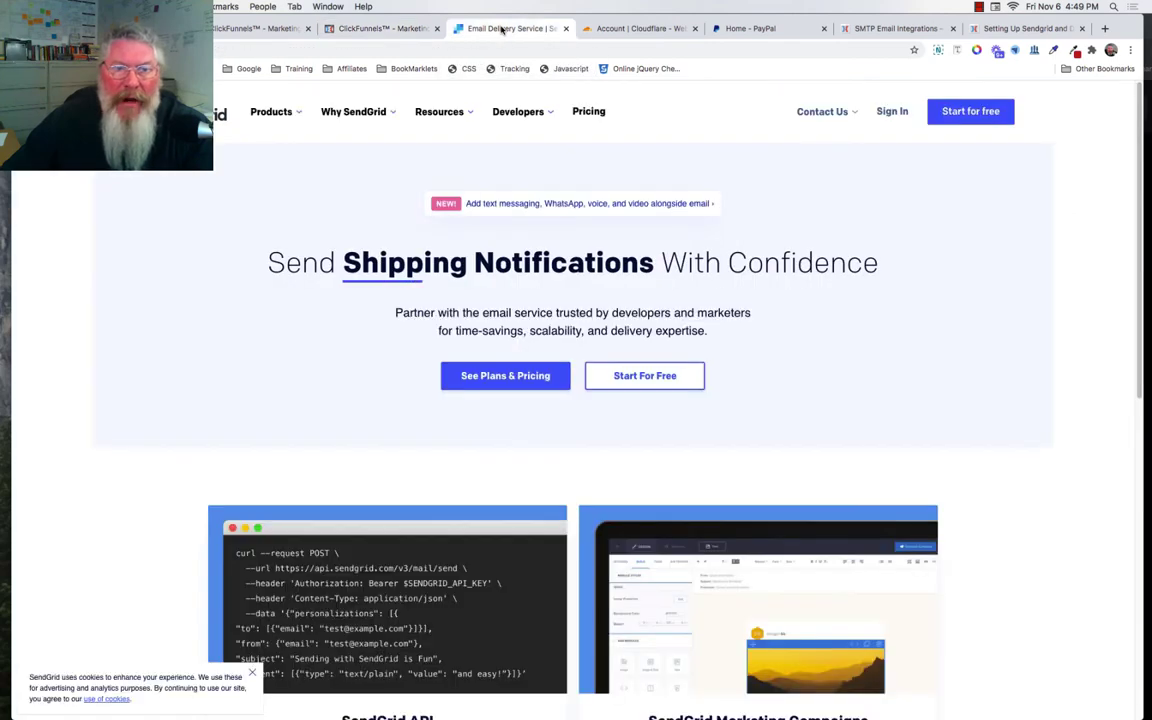
pyautogui.click(968, 113)
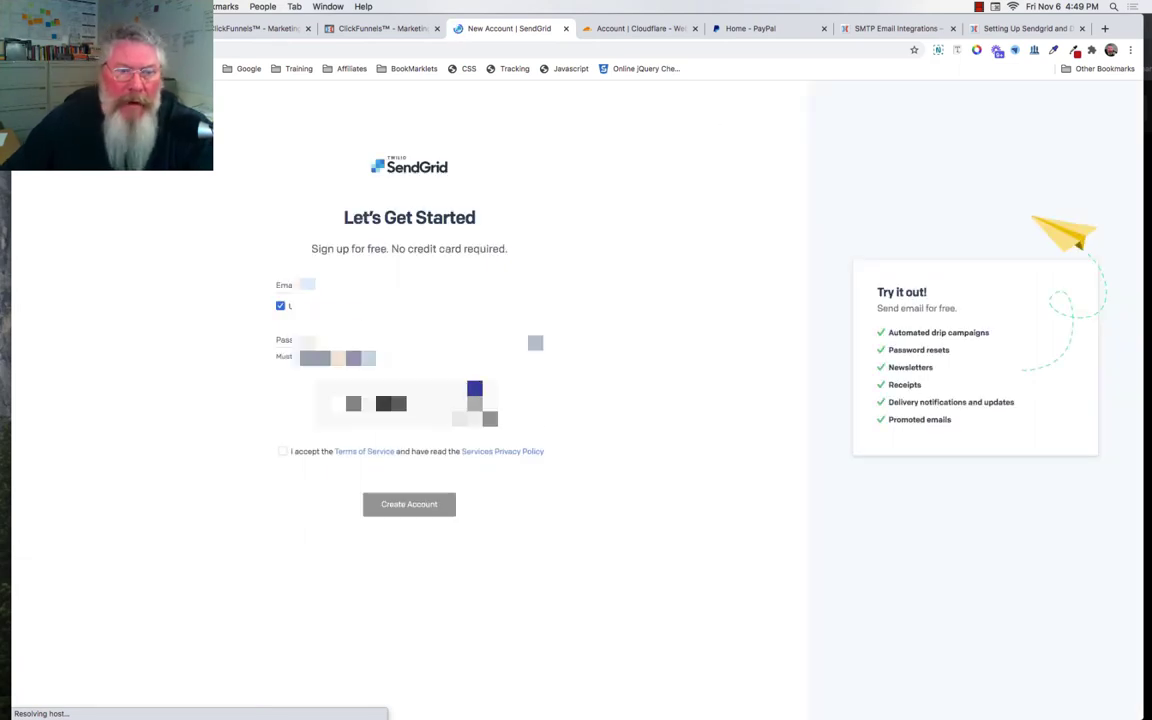
pyautogui.click(277, 284)
pyautogui.write('te')
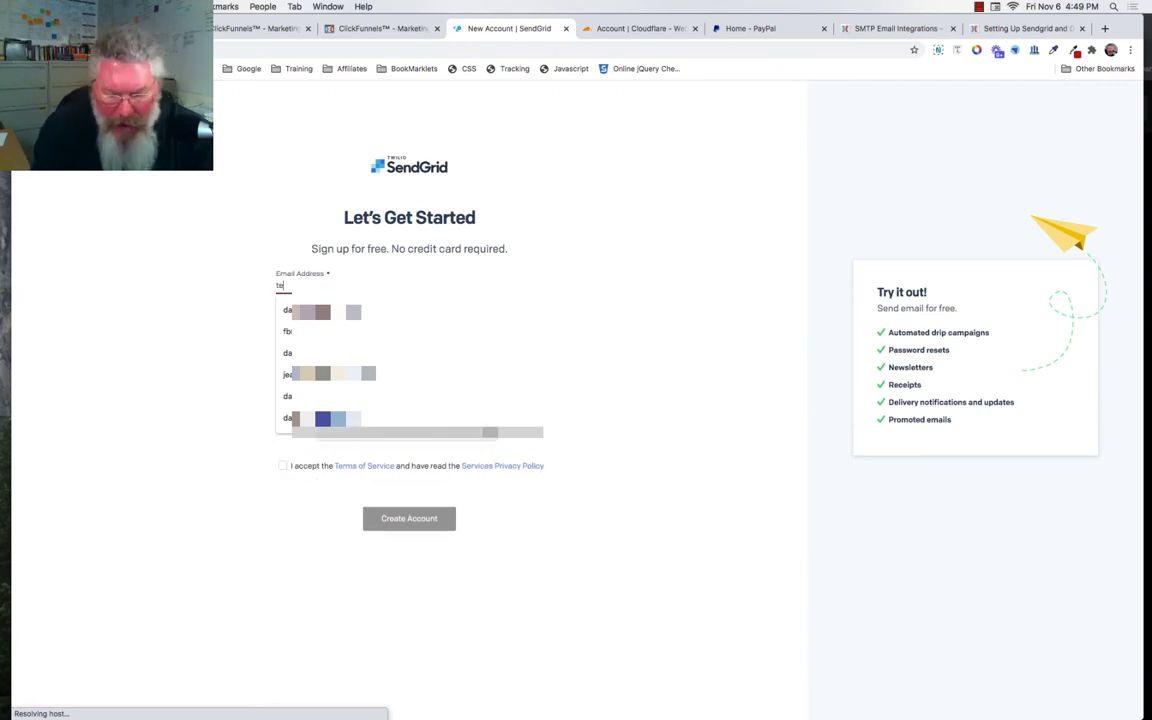
pyautogui.write('st@')
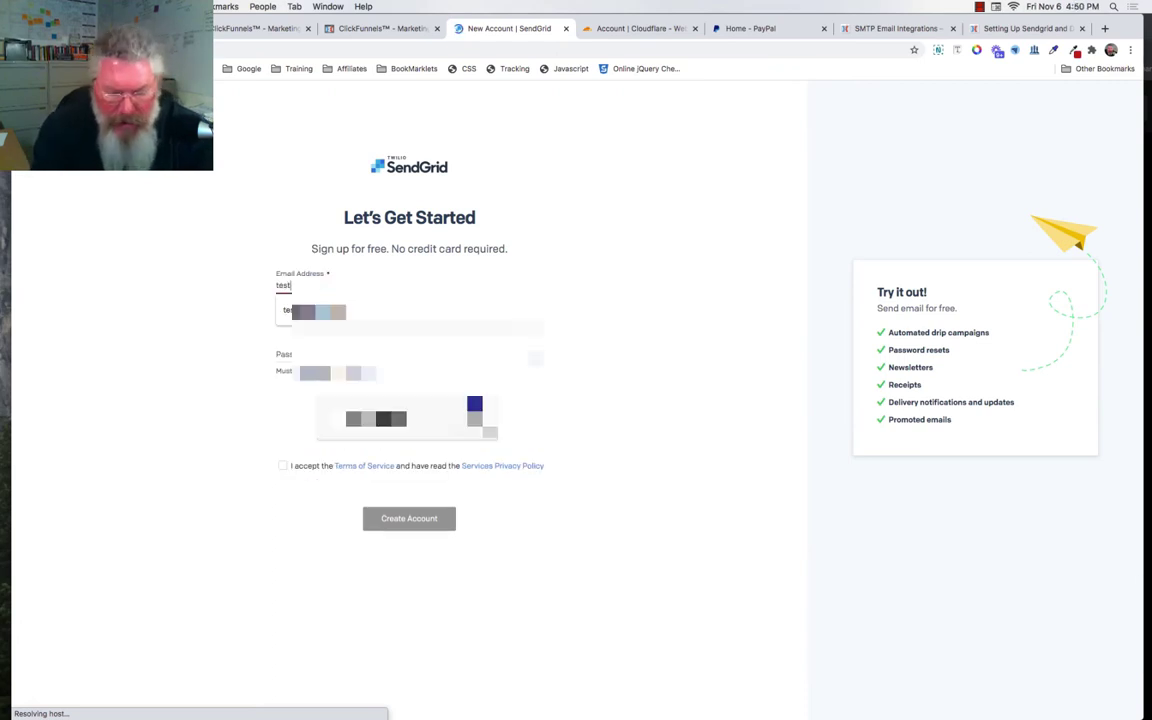
pyautogui.click(330, 343)
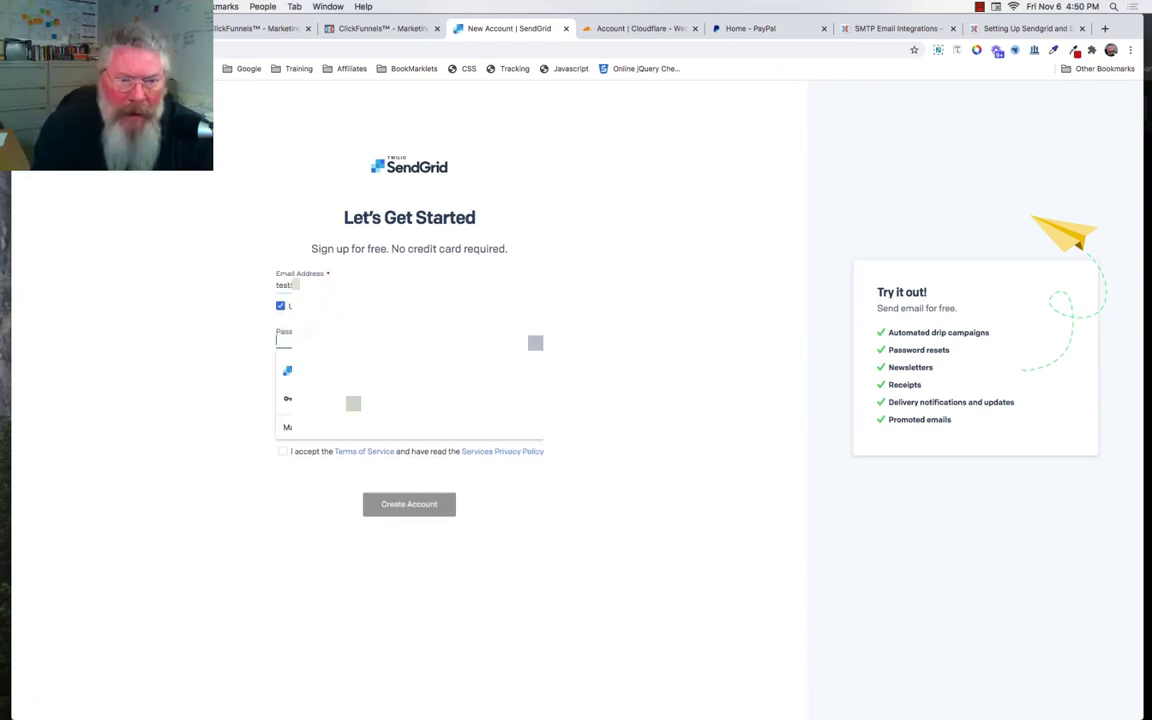
pyautogui.press('Down')
pyautogui.press('Return')
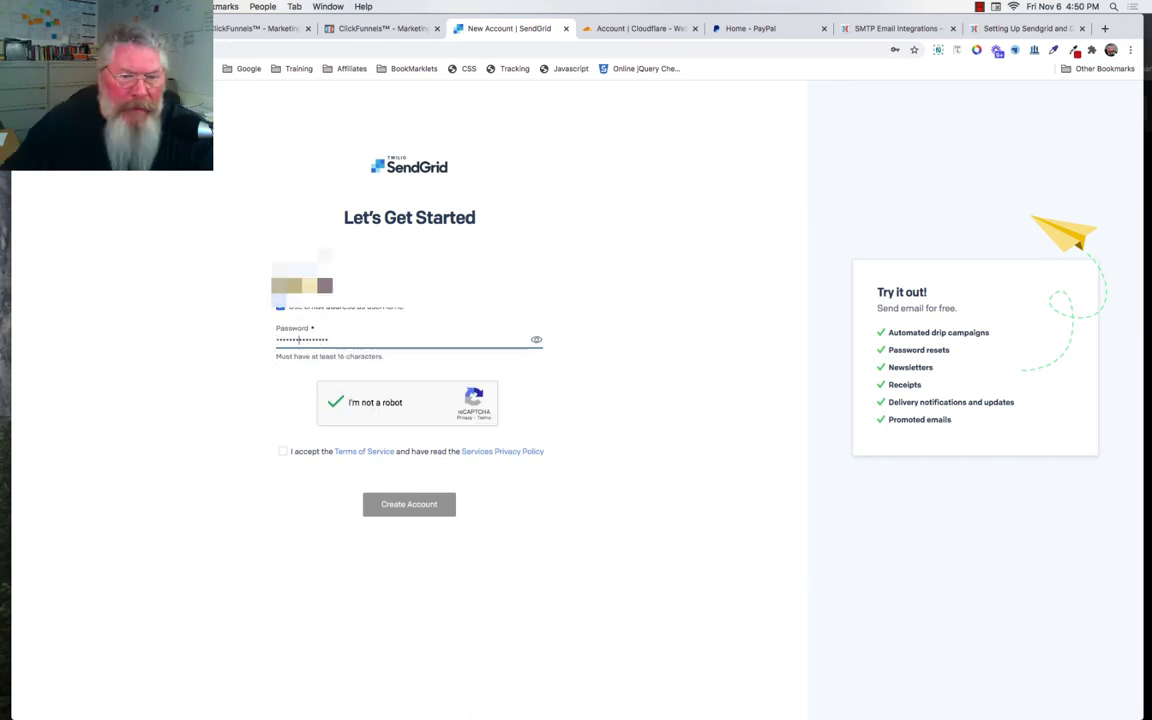
pyautogui.moveTo(338, 357); pyautogui.dragTo(384, 360)
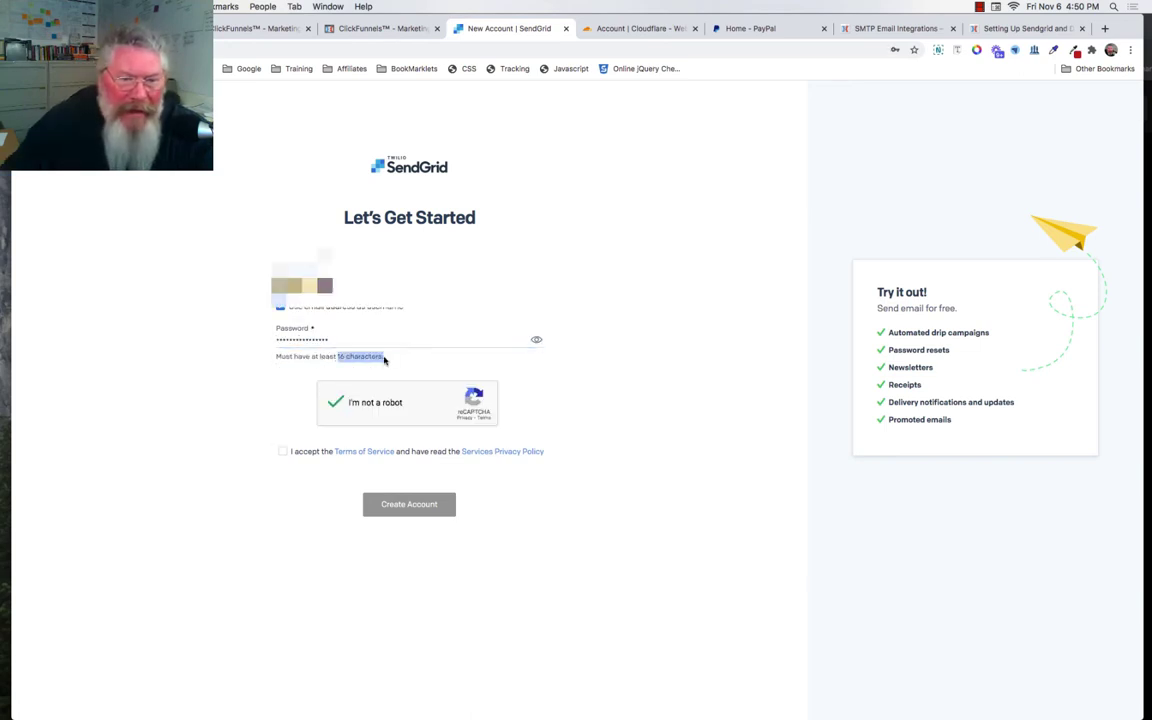
pyautogui.click(283, 452)
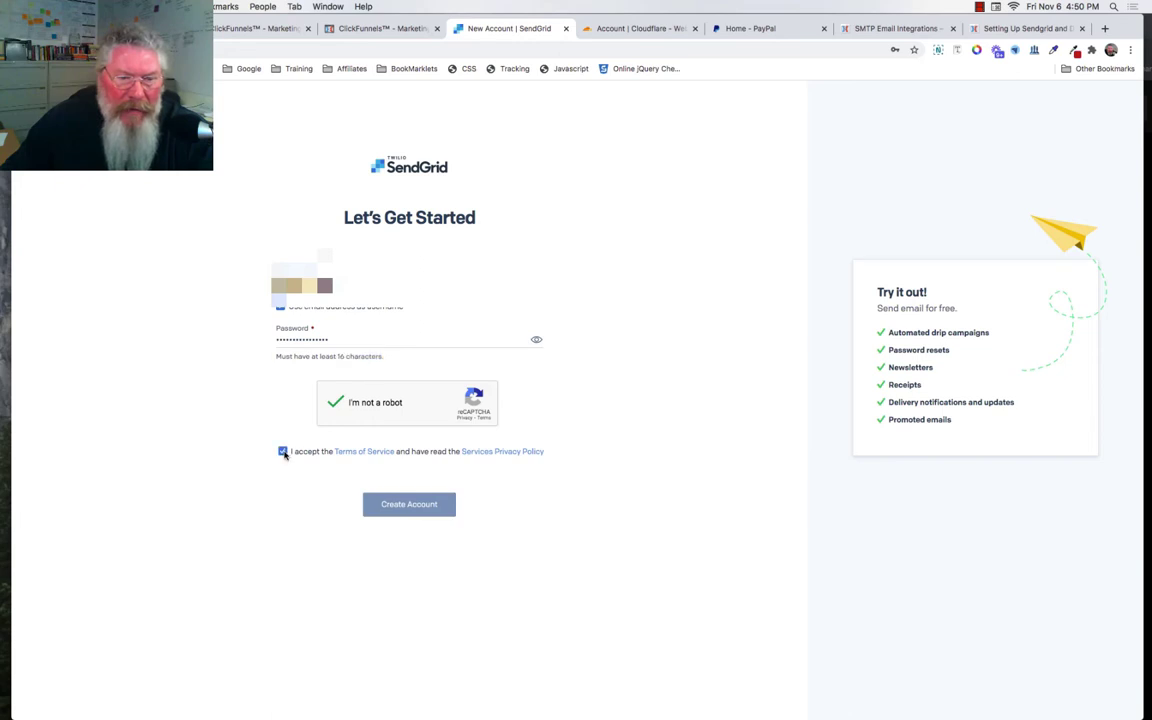
pyautogui.click(407, 505)
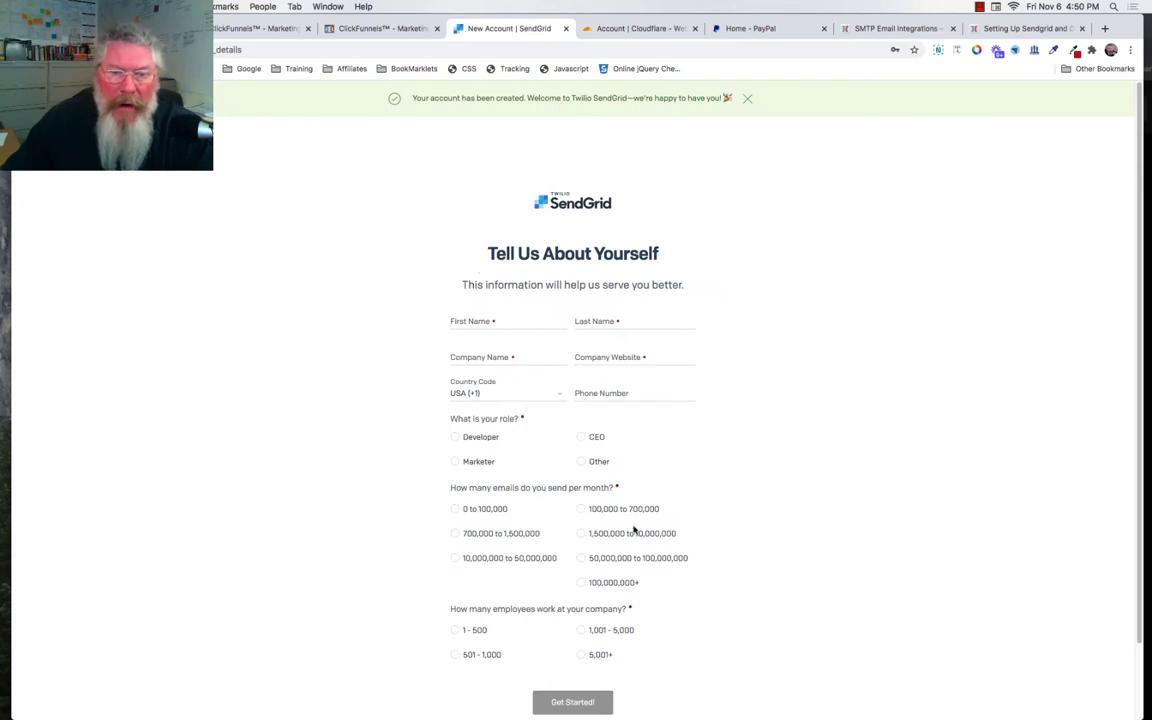
# Step: Submit the SendGrid profile, create a single sender, then start a new ClickFunnels email integration
pyautogui.click(979, 7)
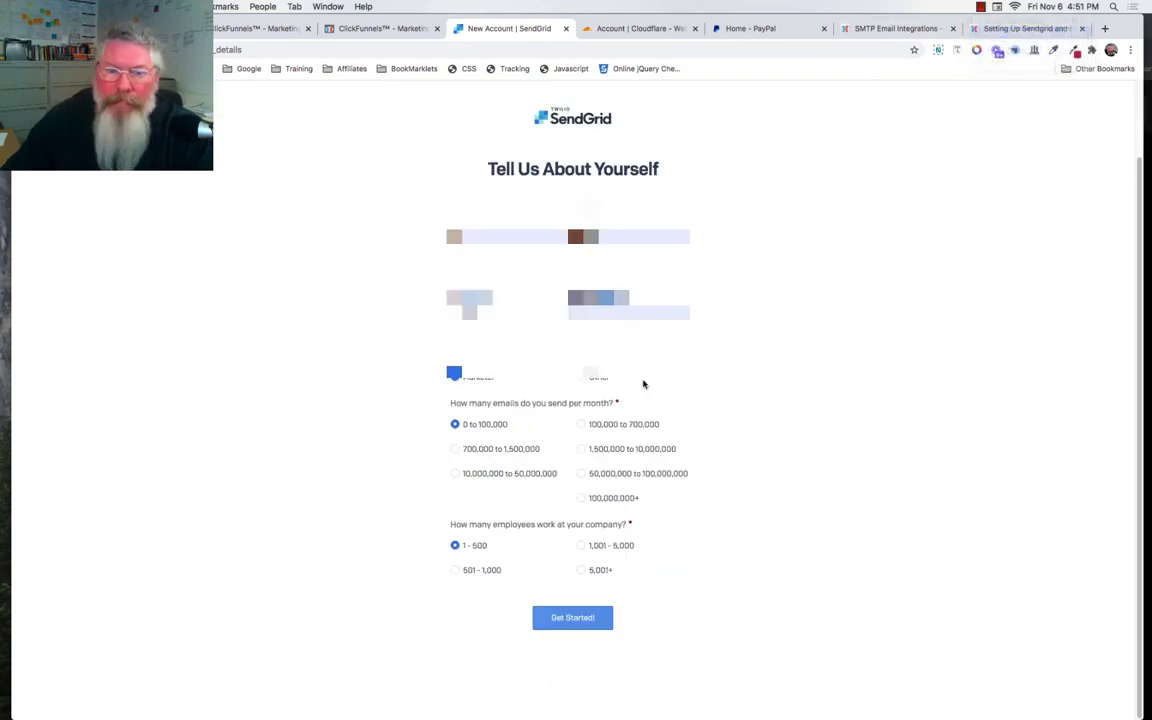
pyautogui.click(572, 626)
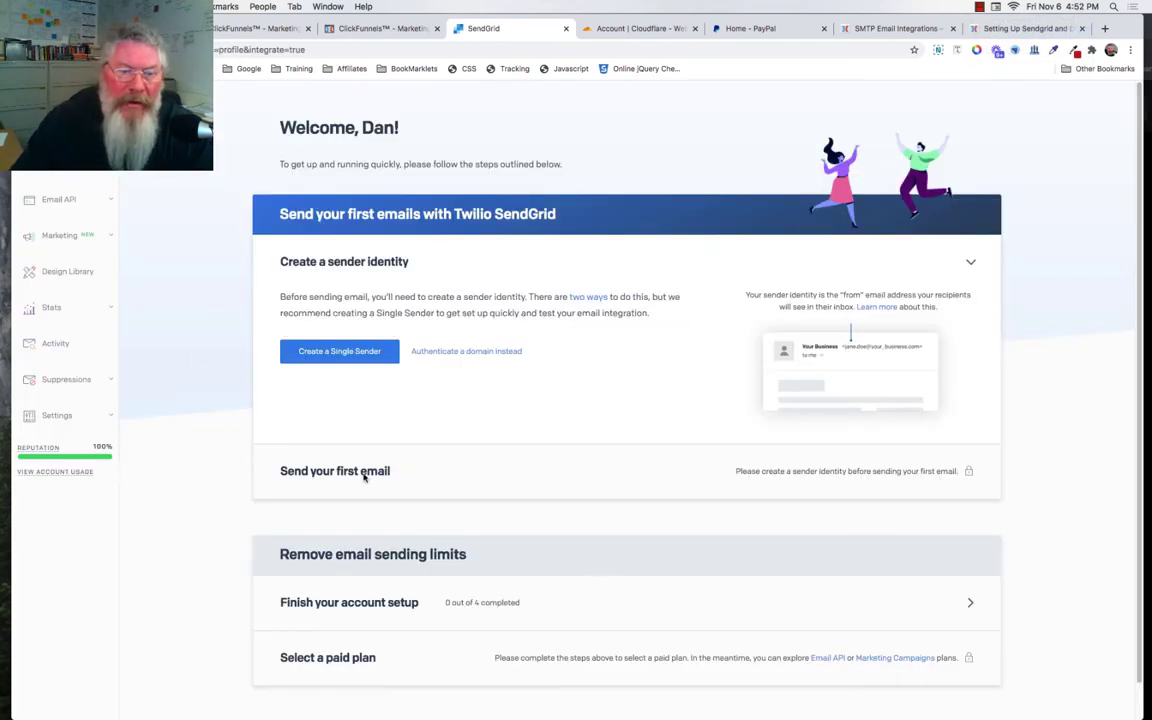
pyautogui.click(341, 356)
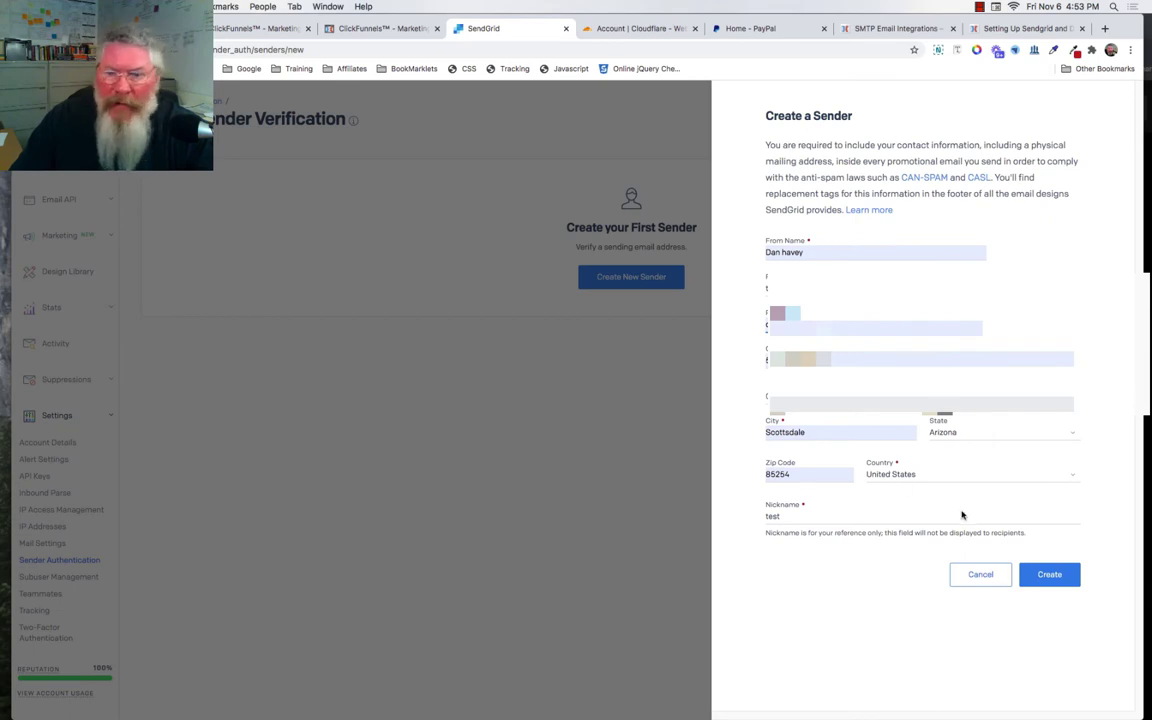
pyautogui.click(1039, 576)
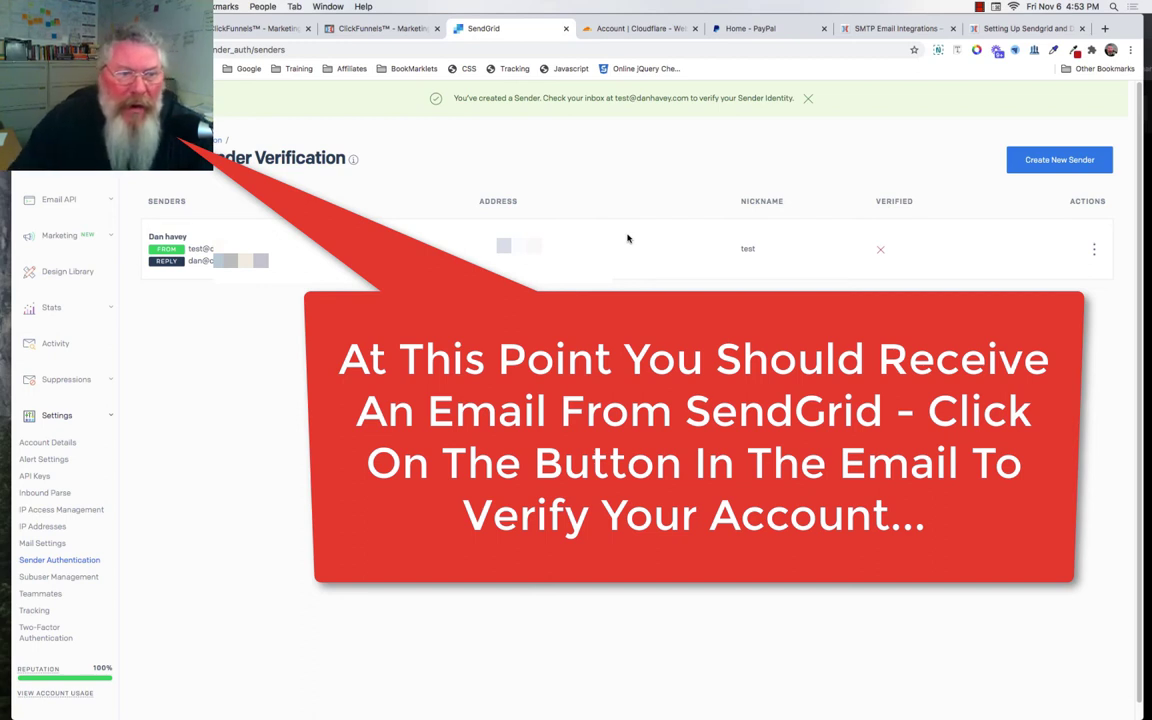
pyautogui.click(383, 30)
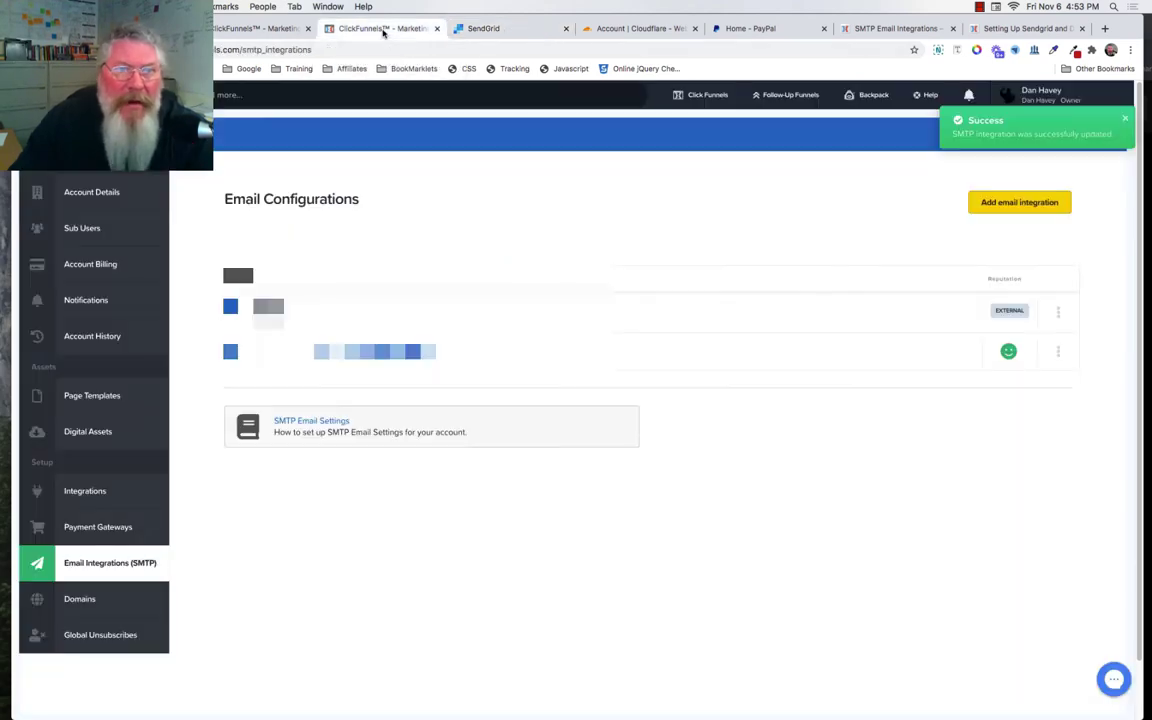
pyautogui.click(1012, 203)
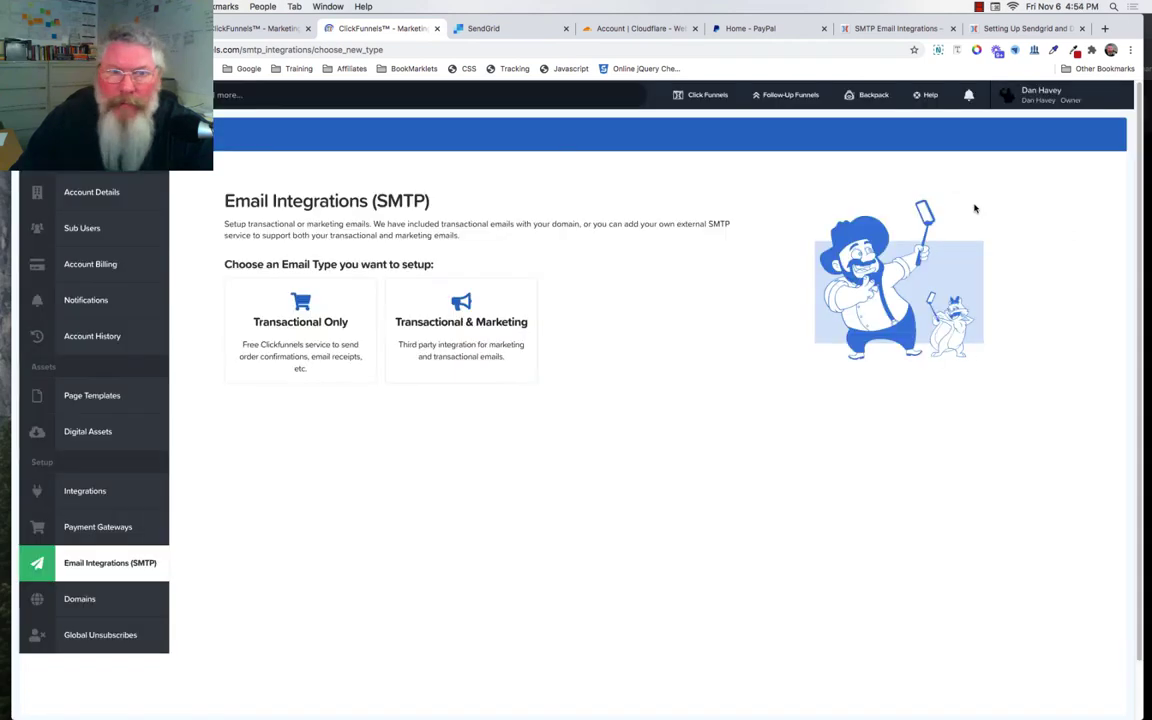
# Step: Choose Transactional & Marketing, title it 'Test Demo', enter the sender name, and begin the from email
pyautogui.click(458, 328)
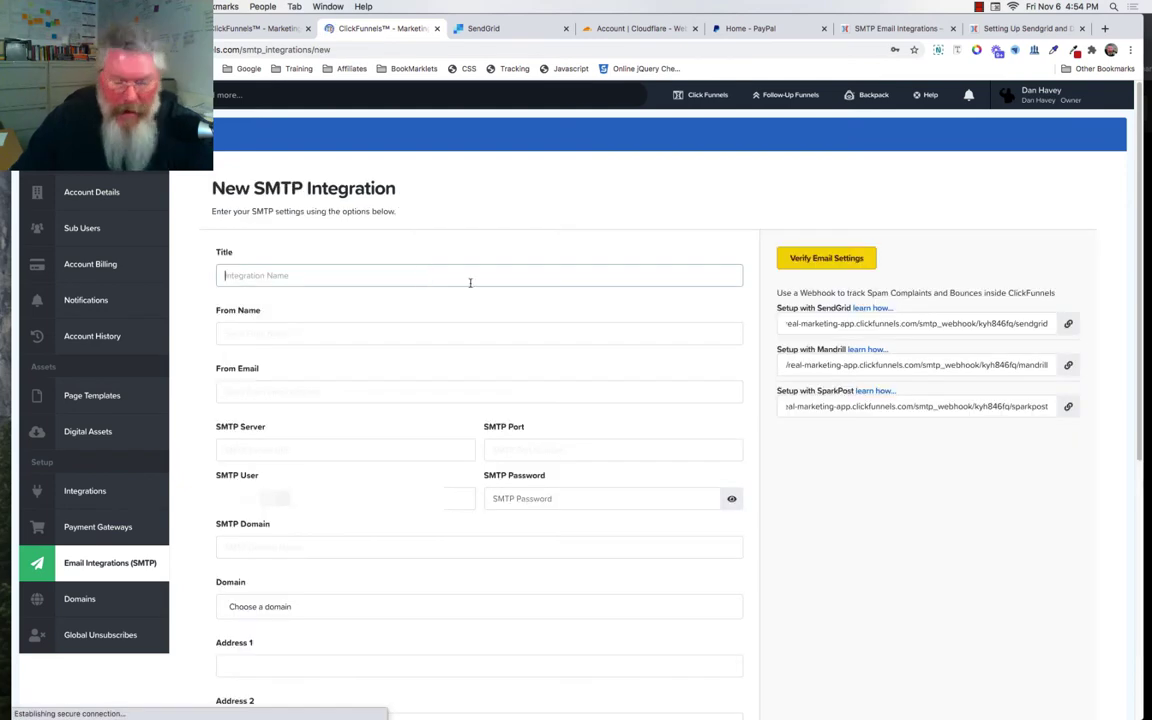
pyautogui.write('Tes')
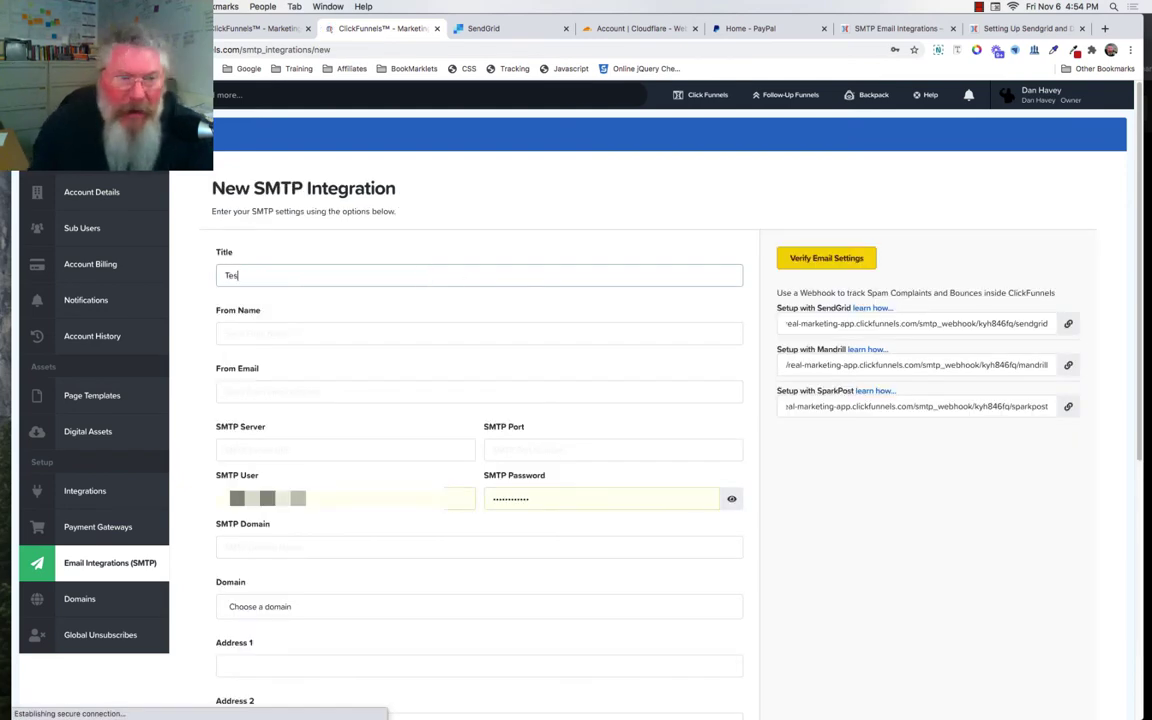
pyautogui.write('t Demo')
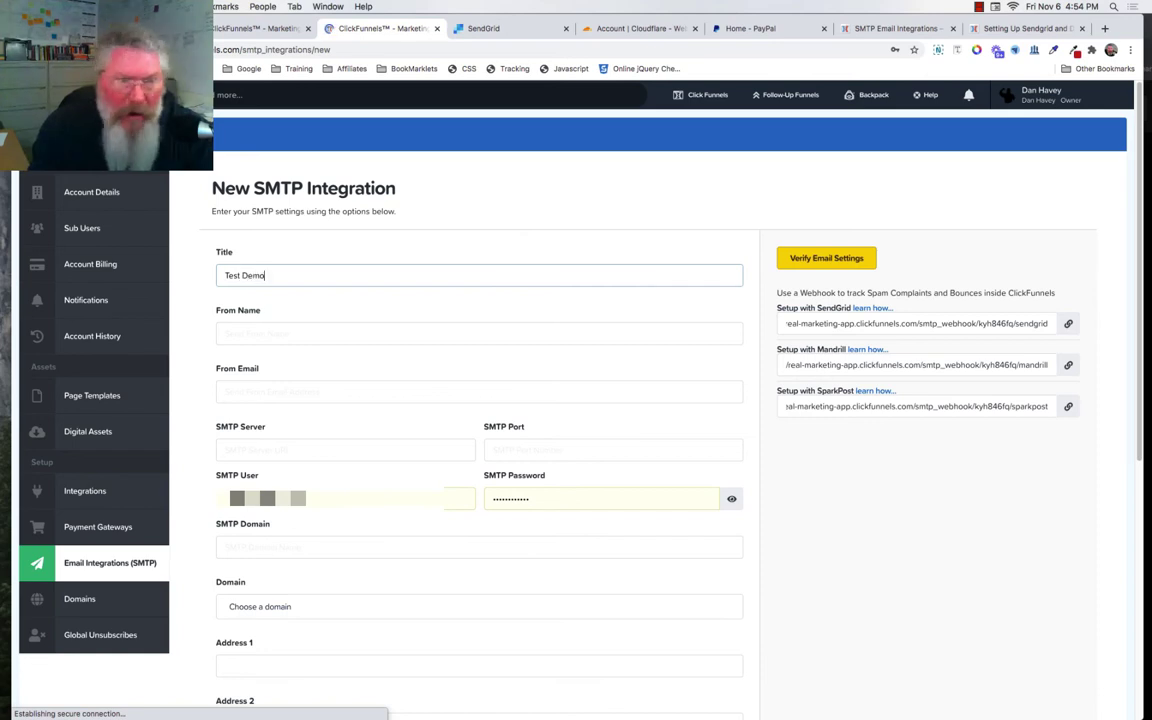
pyautogui.press('Tab')
pyautogui.write('Dan')
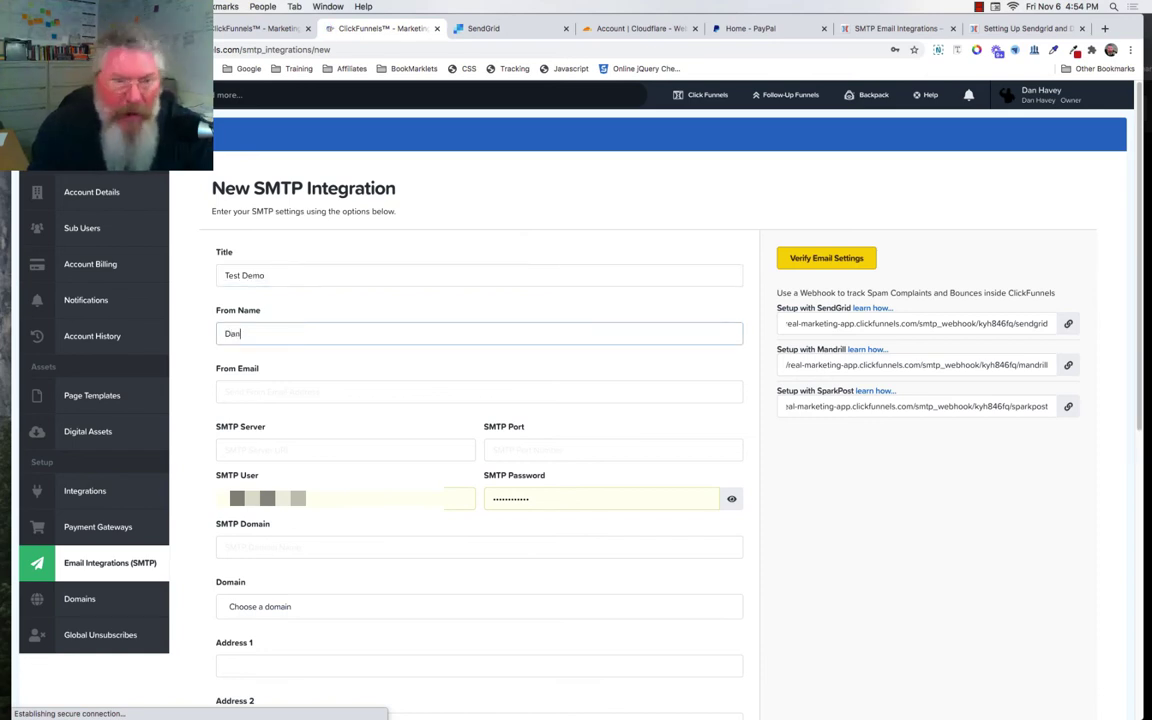
pyautogui.press('Tab')
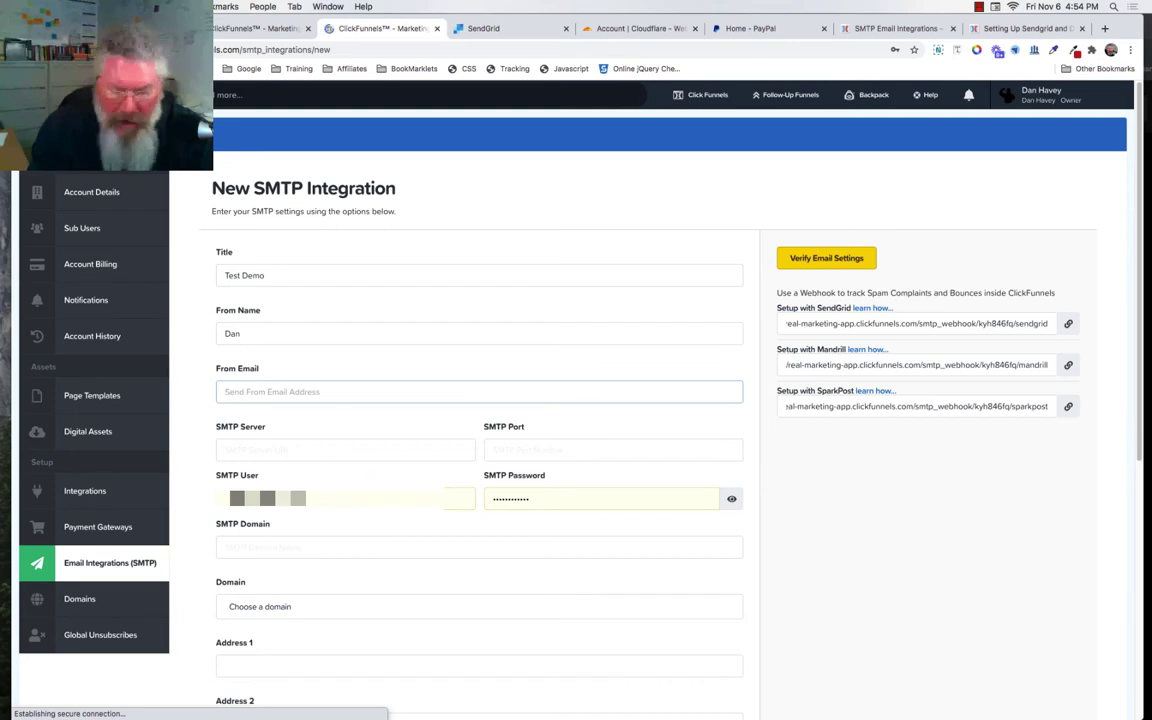
pyautogui.write('t')
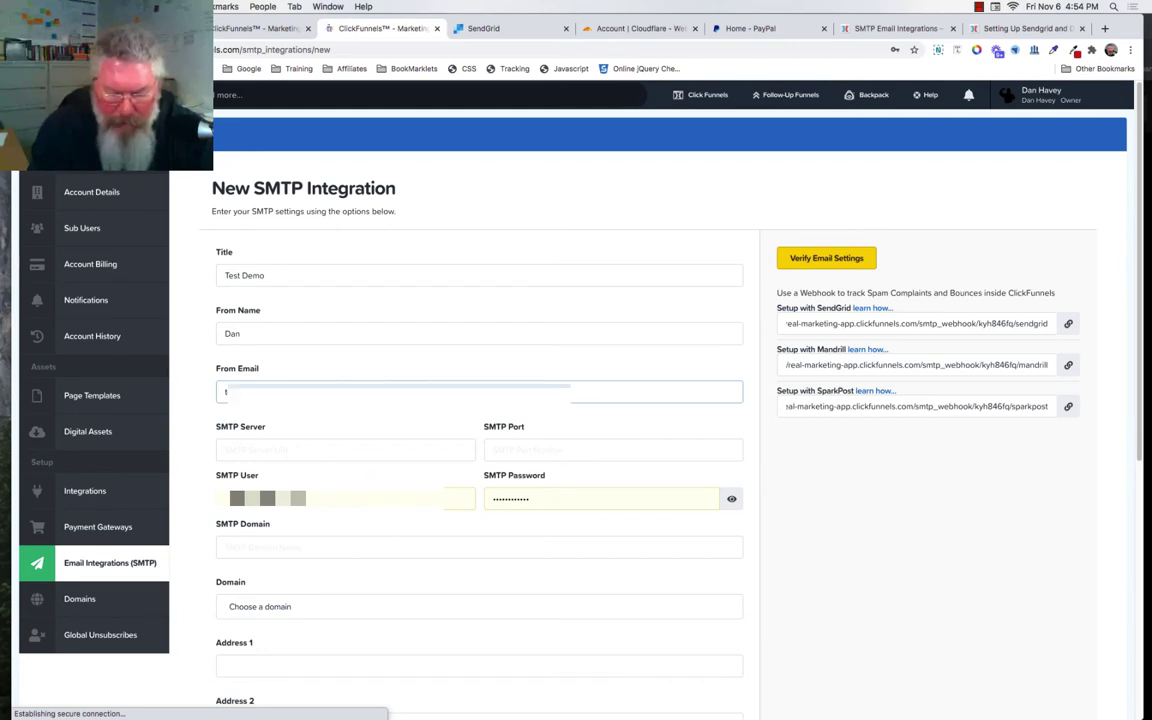
pyautogui.write('est')
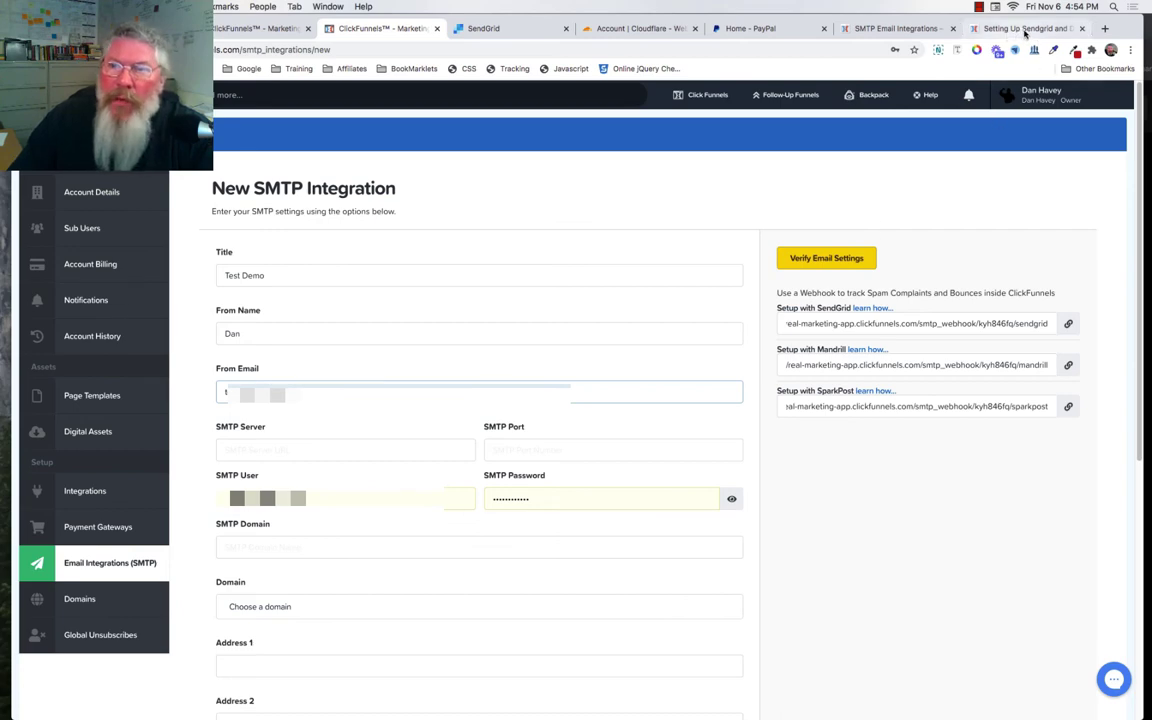
# Step: Paste smtp.sendgrid.net from the help article into SMTP Server and enter port 587
pyautogui.click(1027, 30)
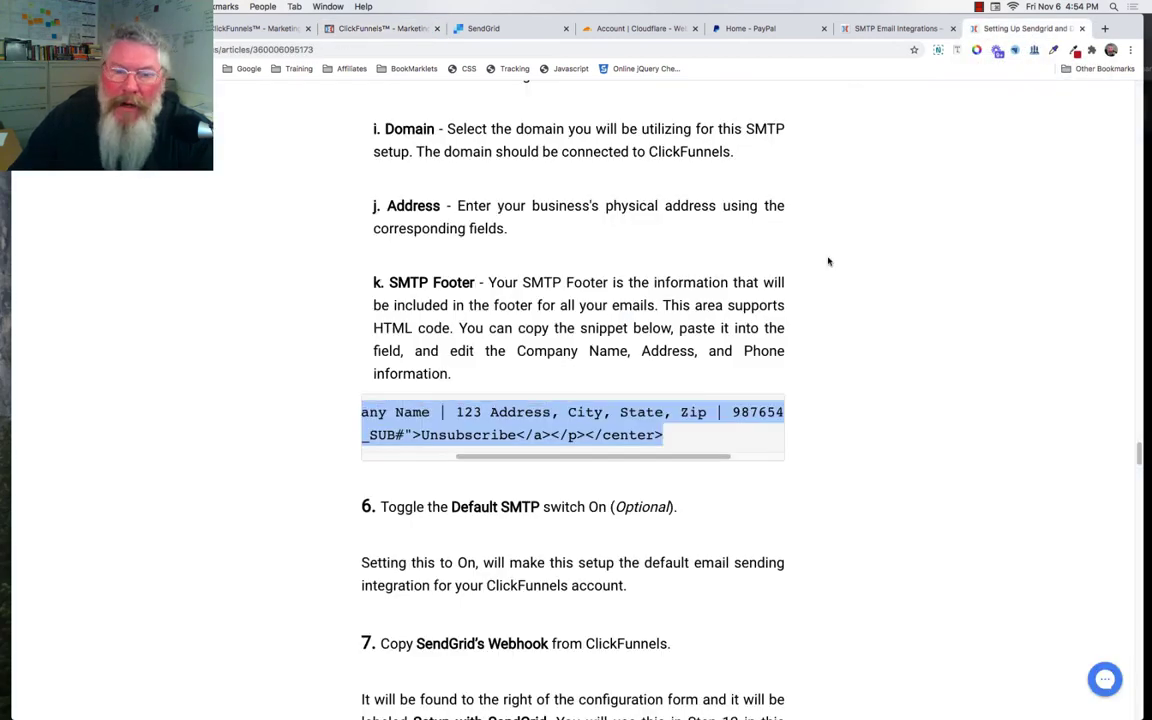
pyautogui.scroll(10, 689, 346)
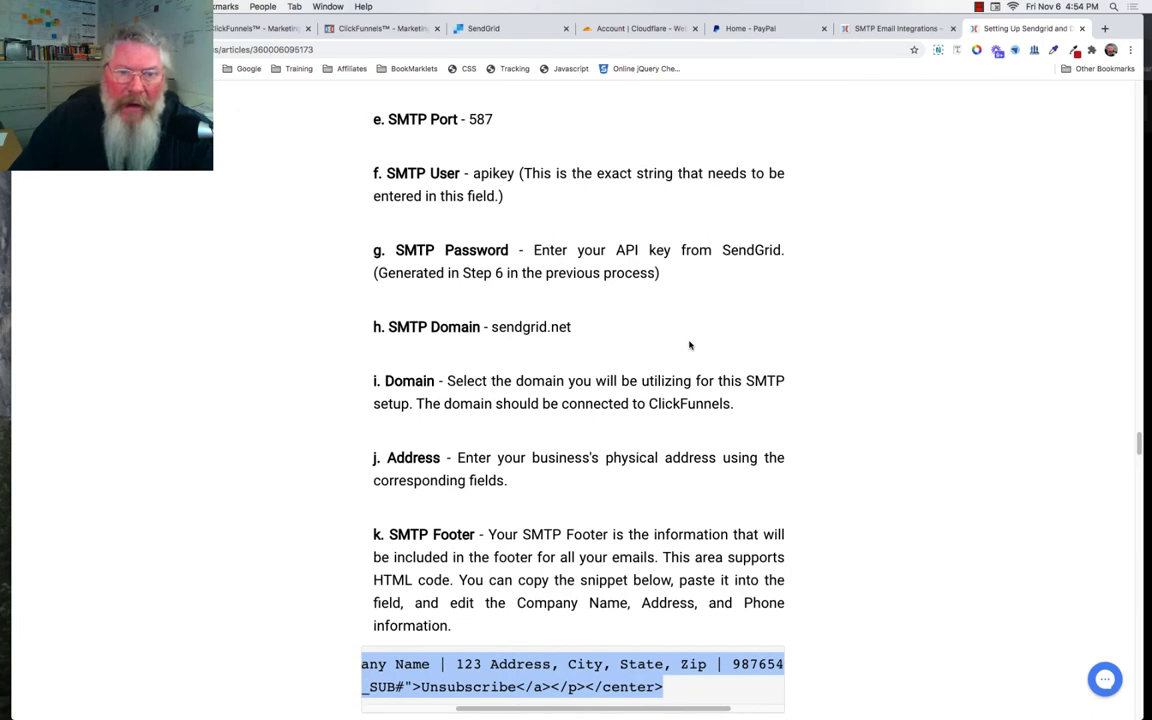
pyautogui.scroll(1, 650, 352)
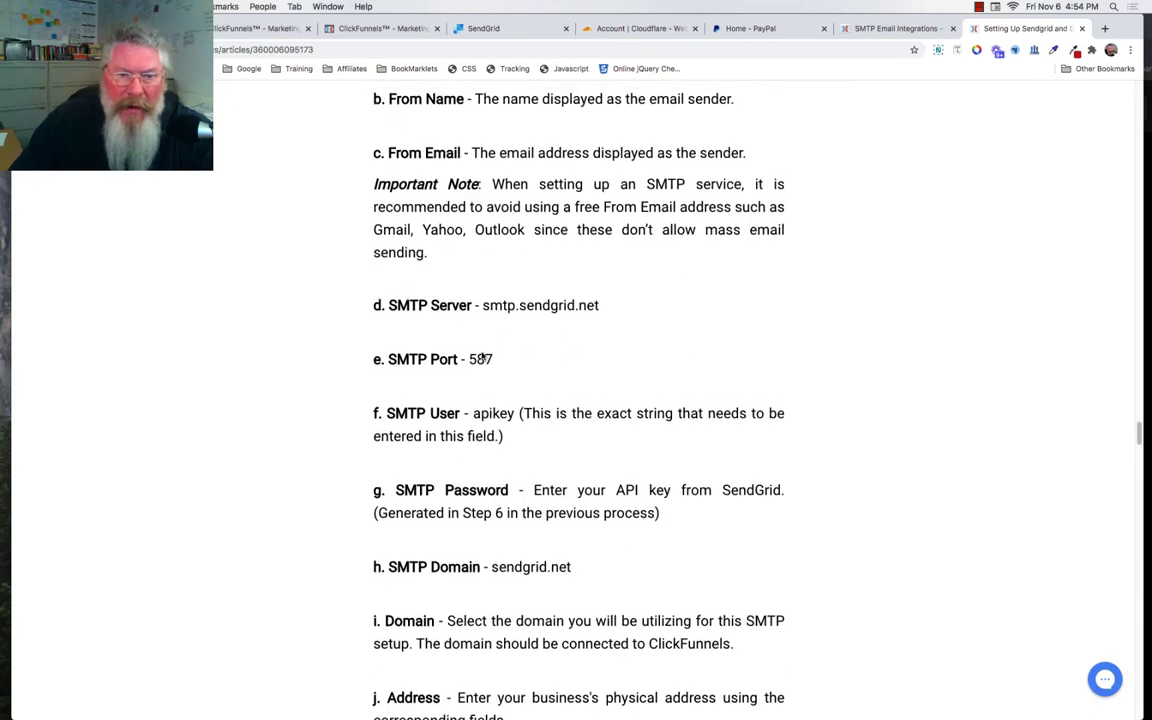
pyautogui.doubleClick(546, 305)
pyautogui.press('super+c')
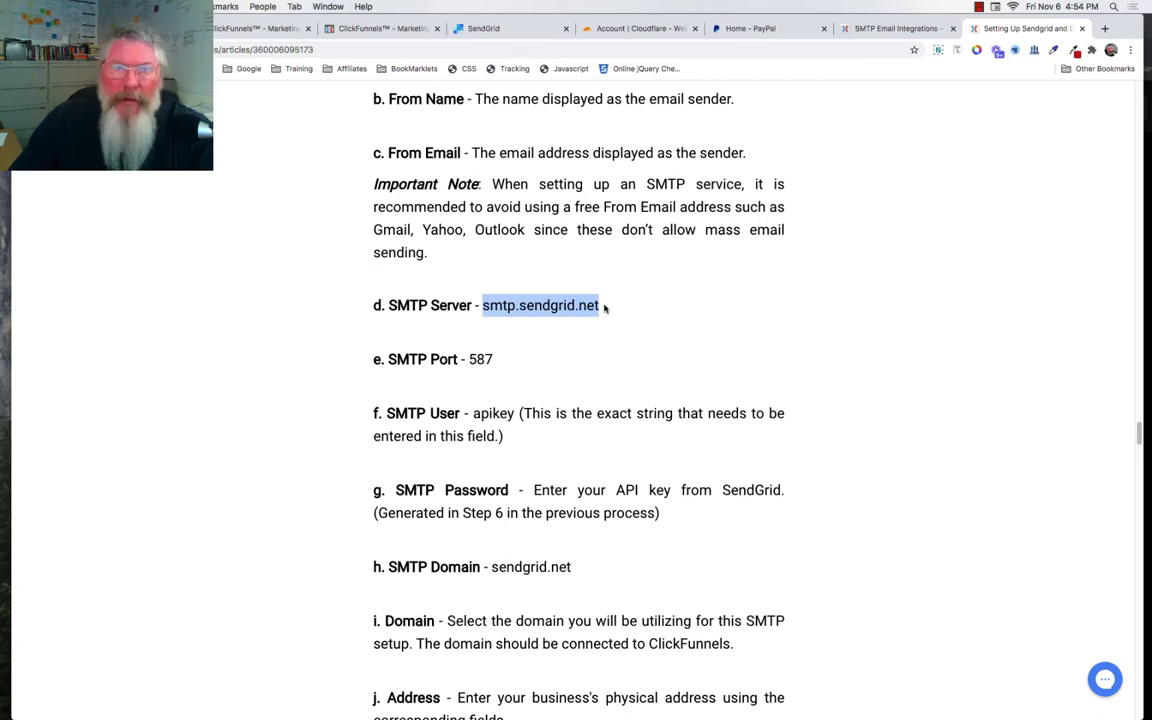
pyautogui.click(462, 30)
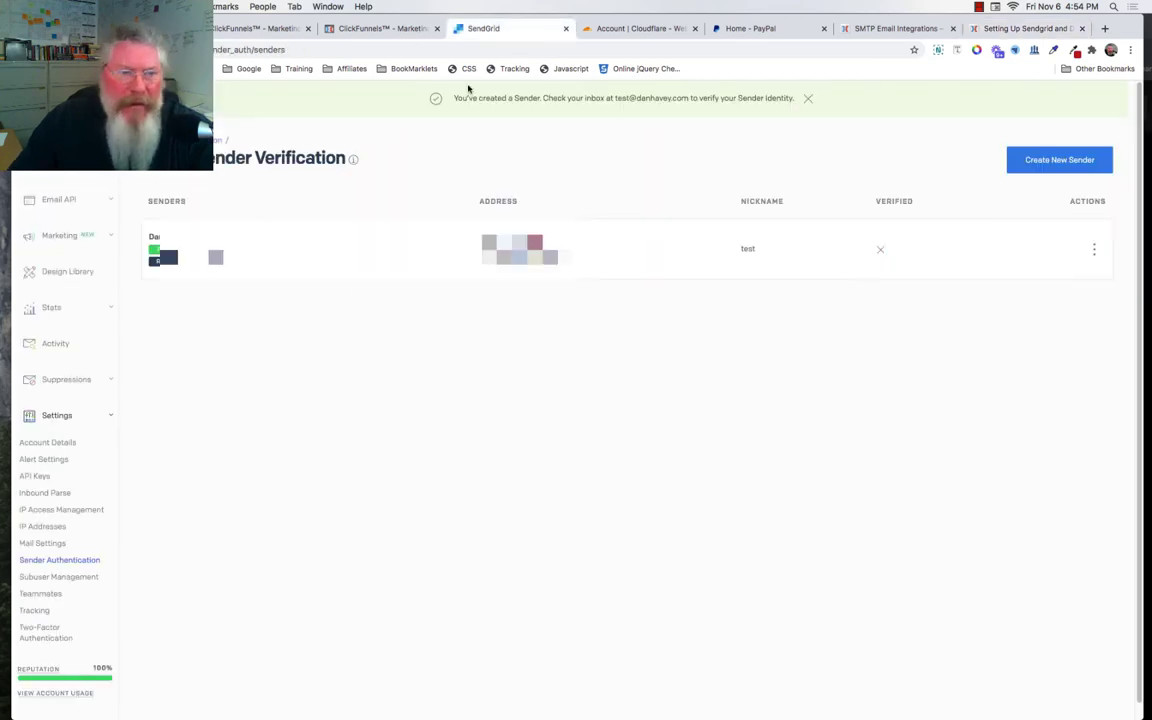
pyautogui.click(378, 29)
pyautogui.click(293, 451)
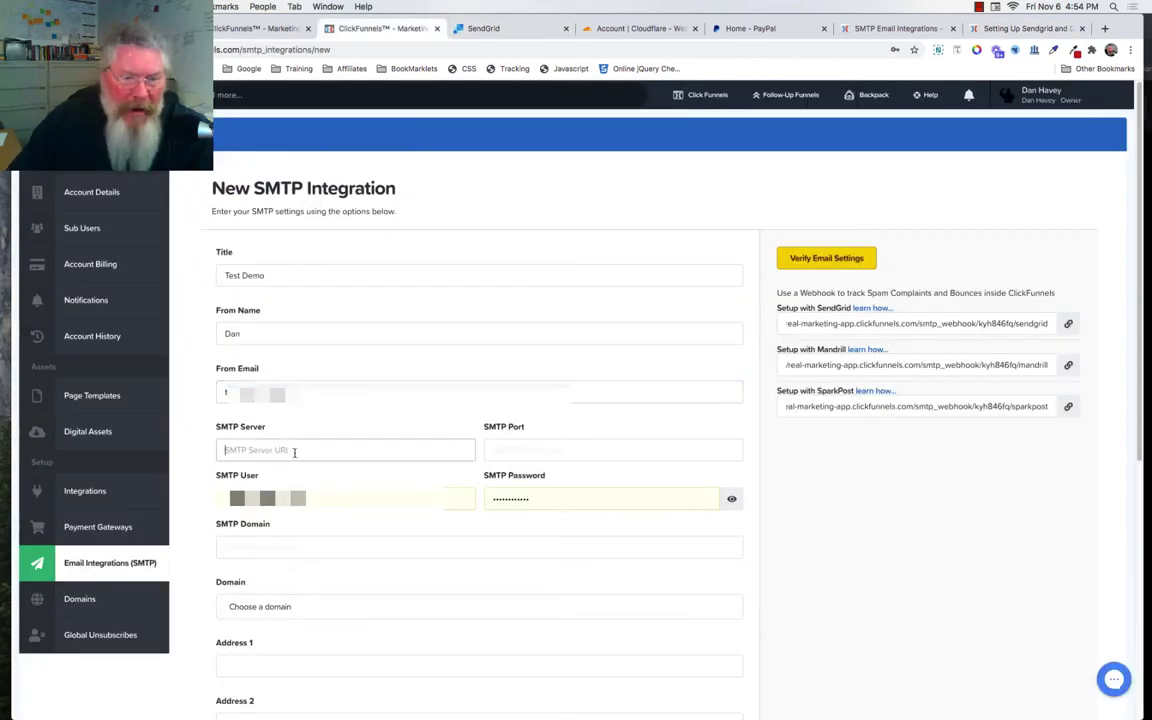
pyautogui.press('super+v')
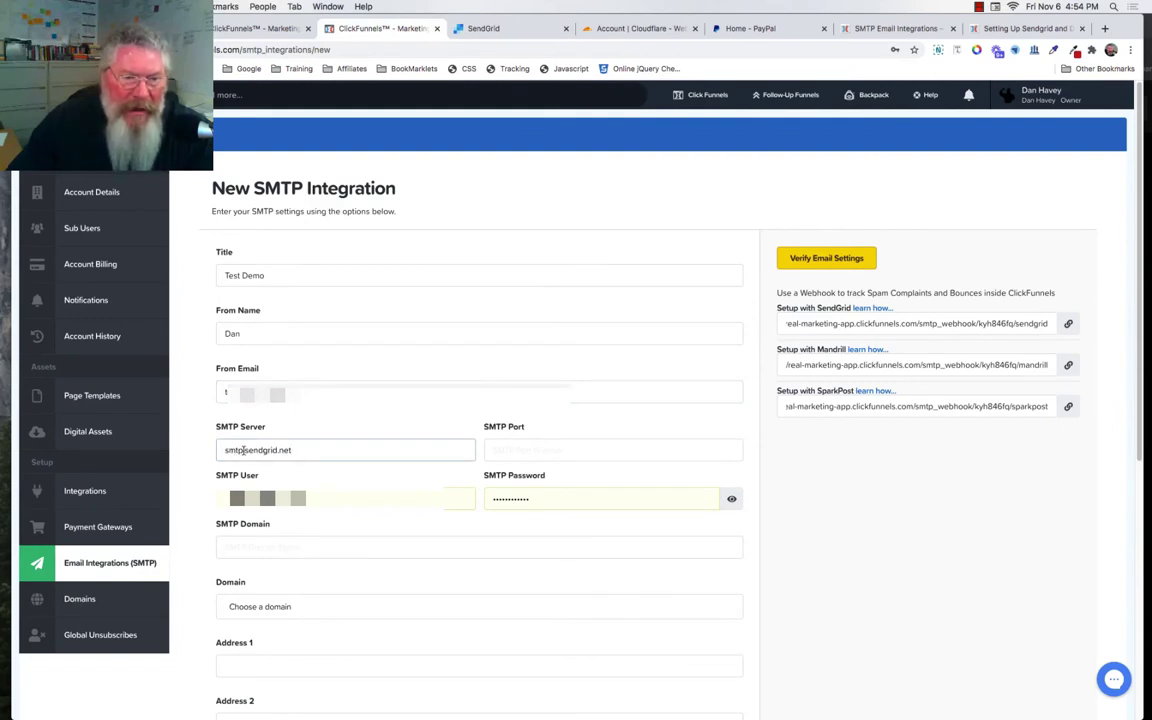
pyautogui.click(500, 450)
pyautogui.write('587')
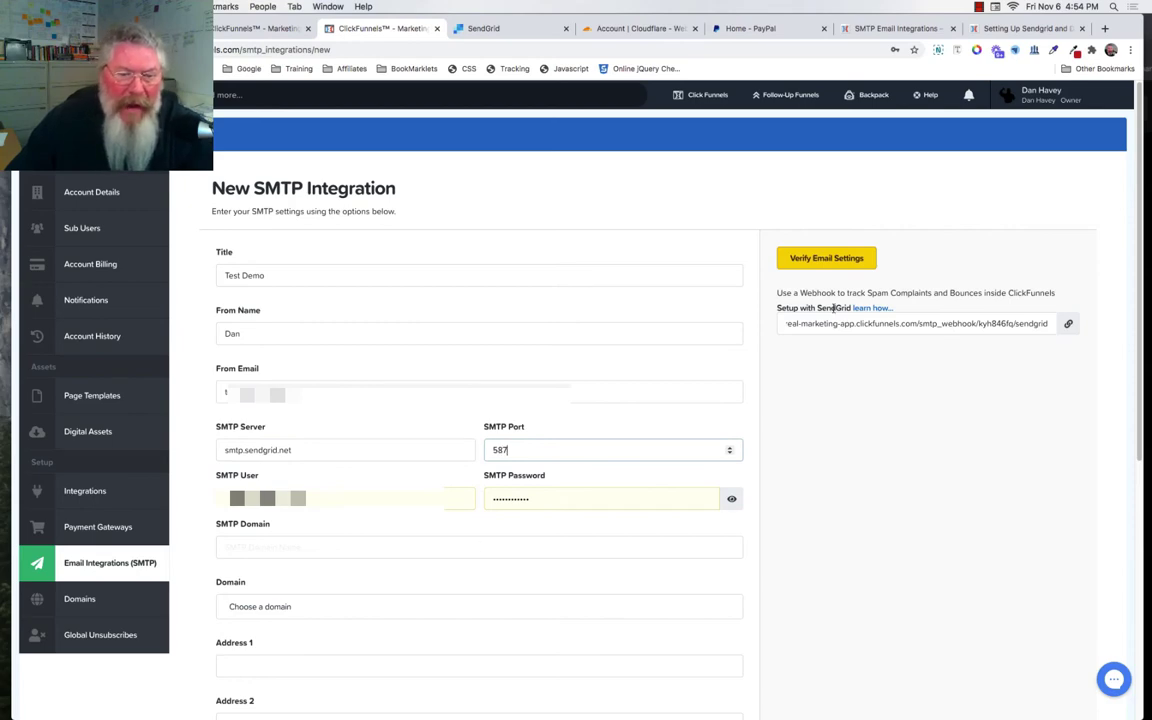
# Step: Copy sendgrid.net from the article and paste it into the SMTP Domain field
pyautogui.click(1025, 28)
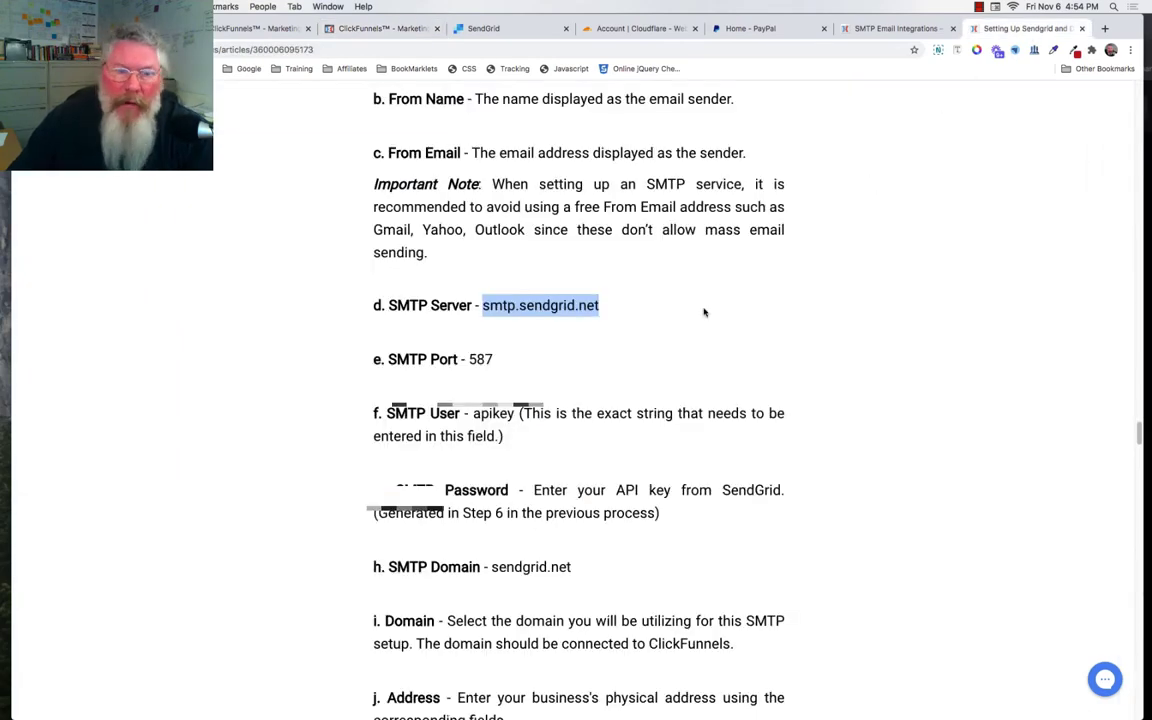
pyautogui.scroll(-3, 560, 400)
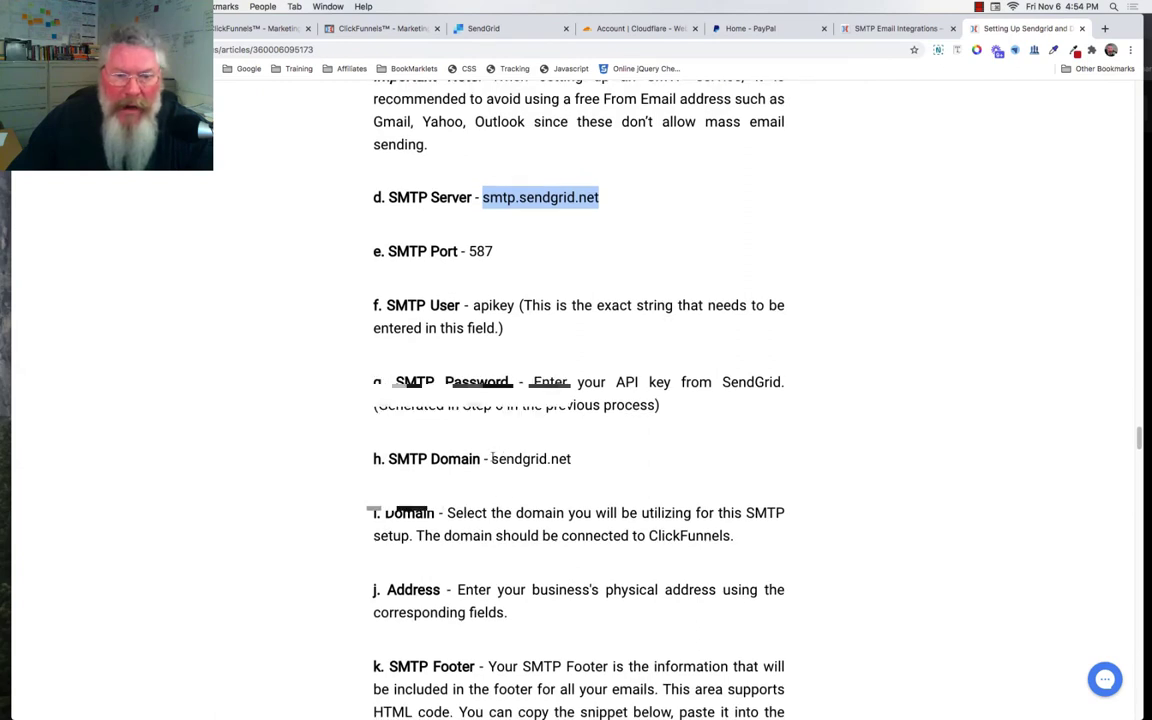
pyautogui.moveTo(492, 458); pyautogui.dragTo(586, 465)
pyautogui.press('super+c')
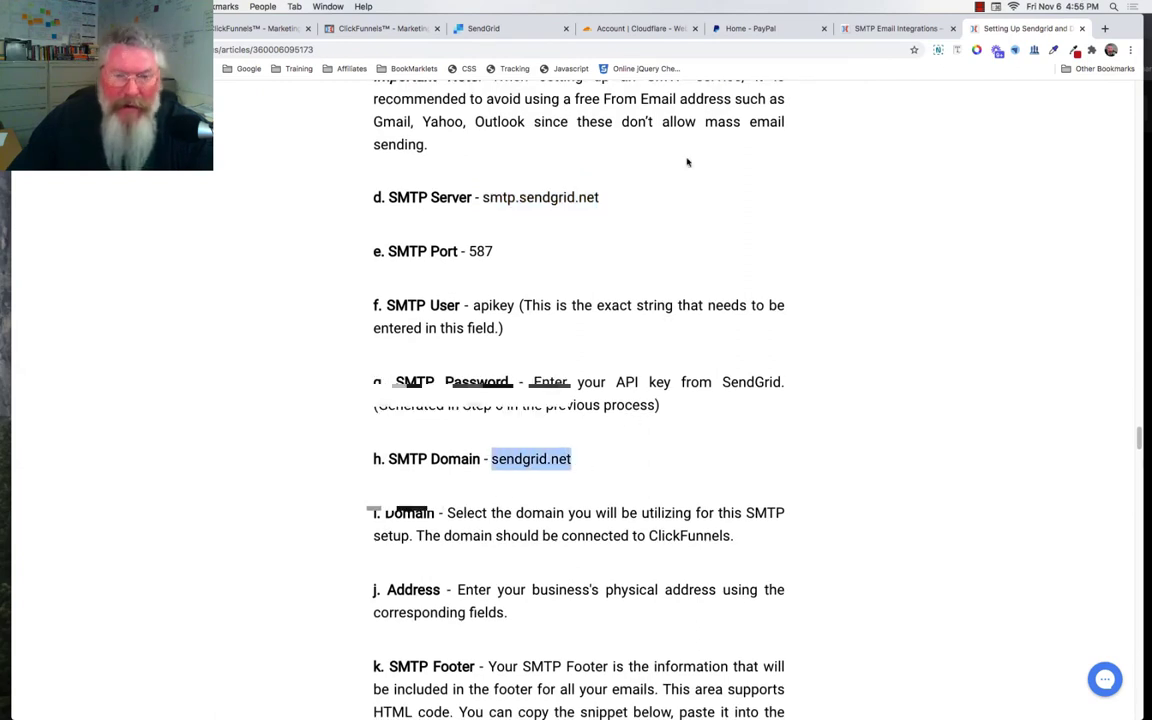
pyautogui.click(394, 32)
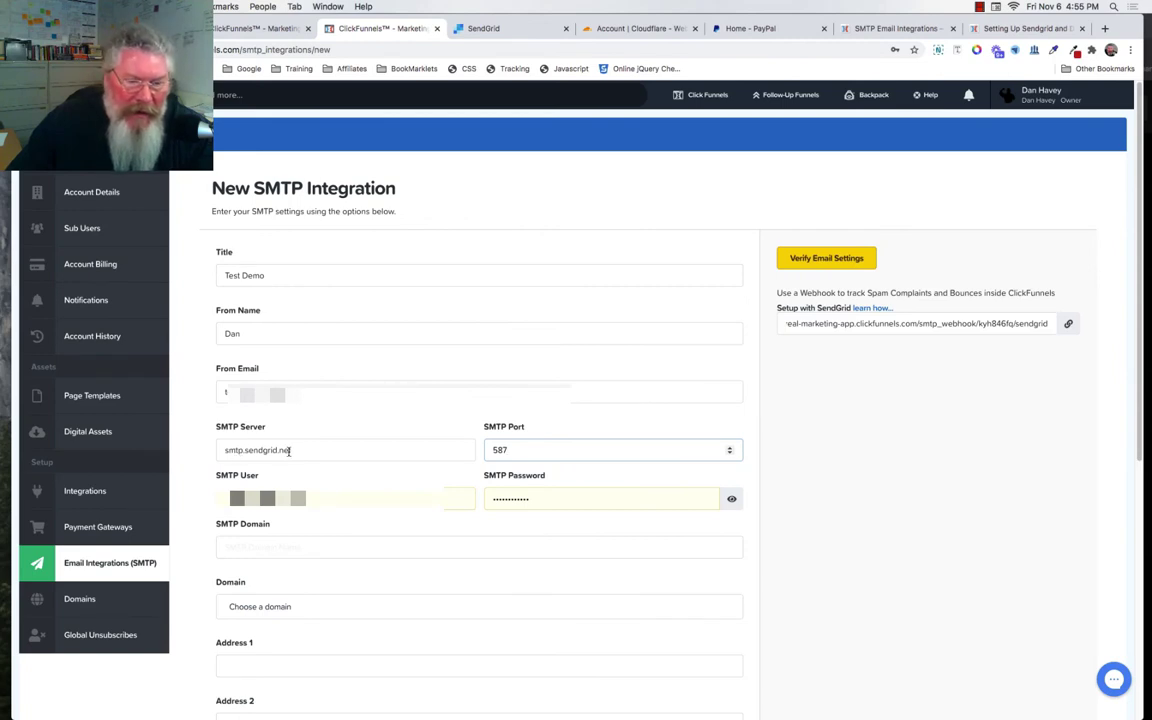
pyautogui.click(260, 545)
pyautogui.press('super+v')
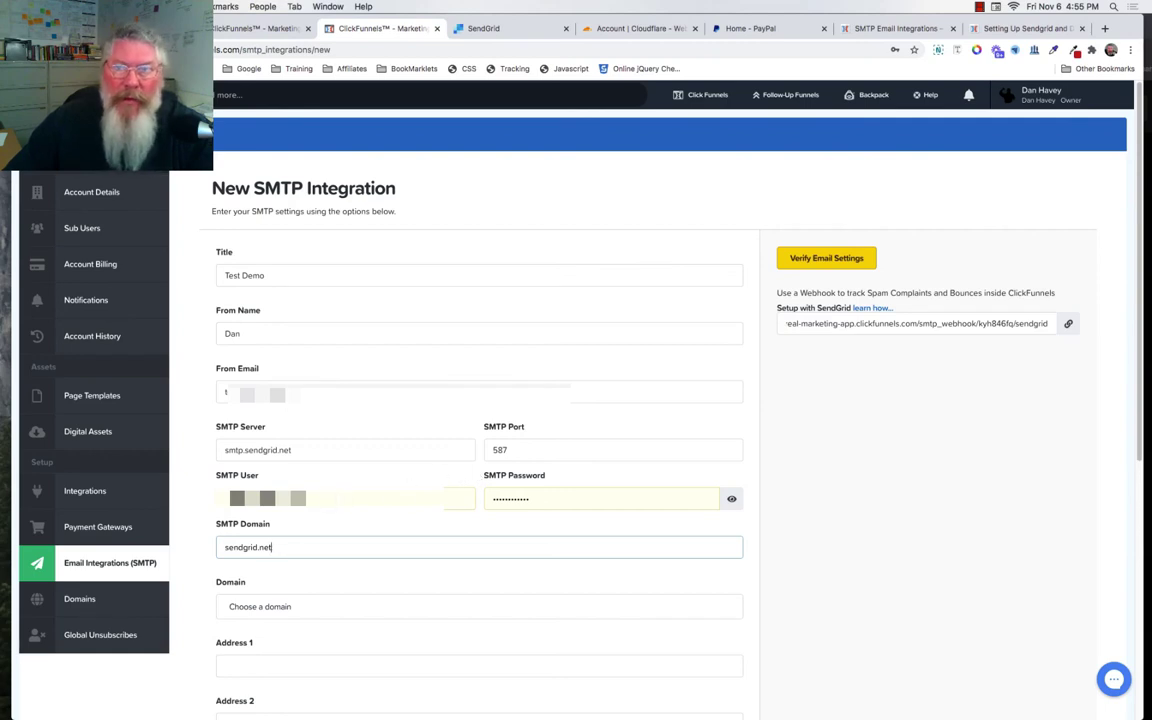
# Step: Copy apikey from the help article for SMTP User, then go to SendGrid's Sender Verification page
pyautogui.click(1001, 29)
pyautogui.scroll(1, 663, 393)
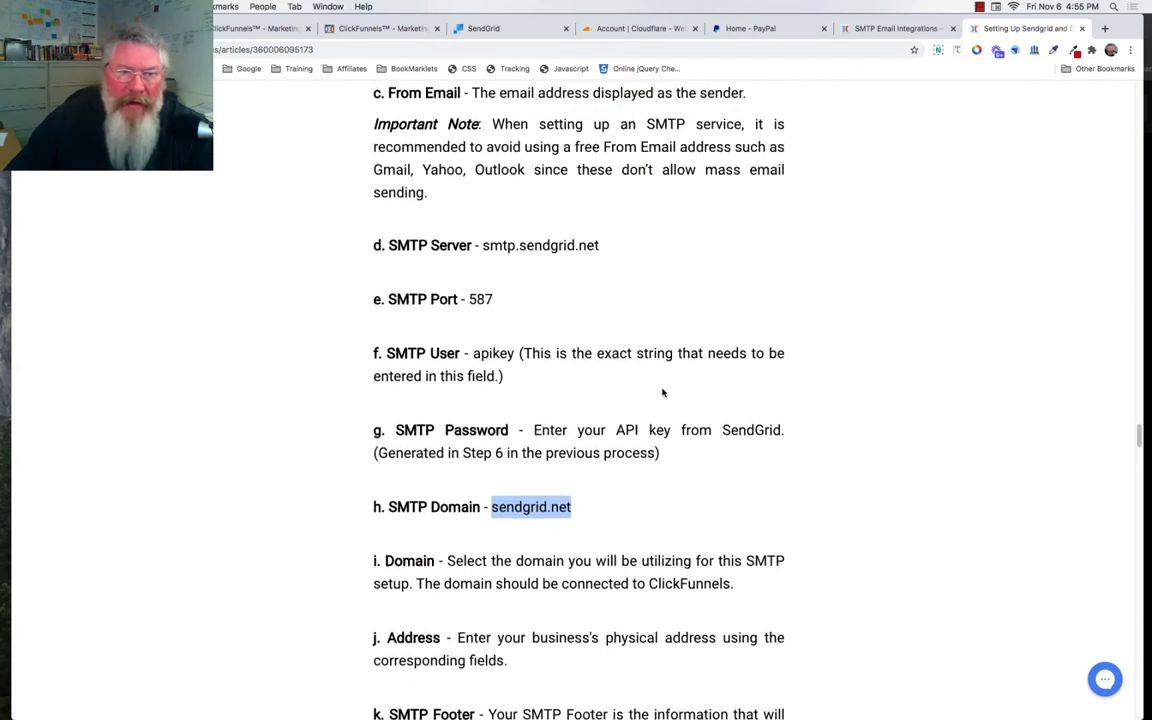
pyautogui.doubleClick(487, 352)
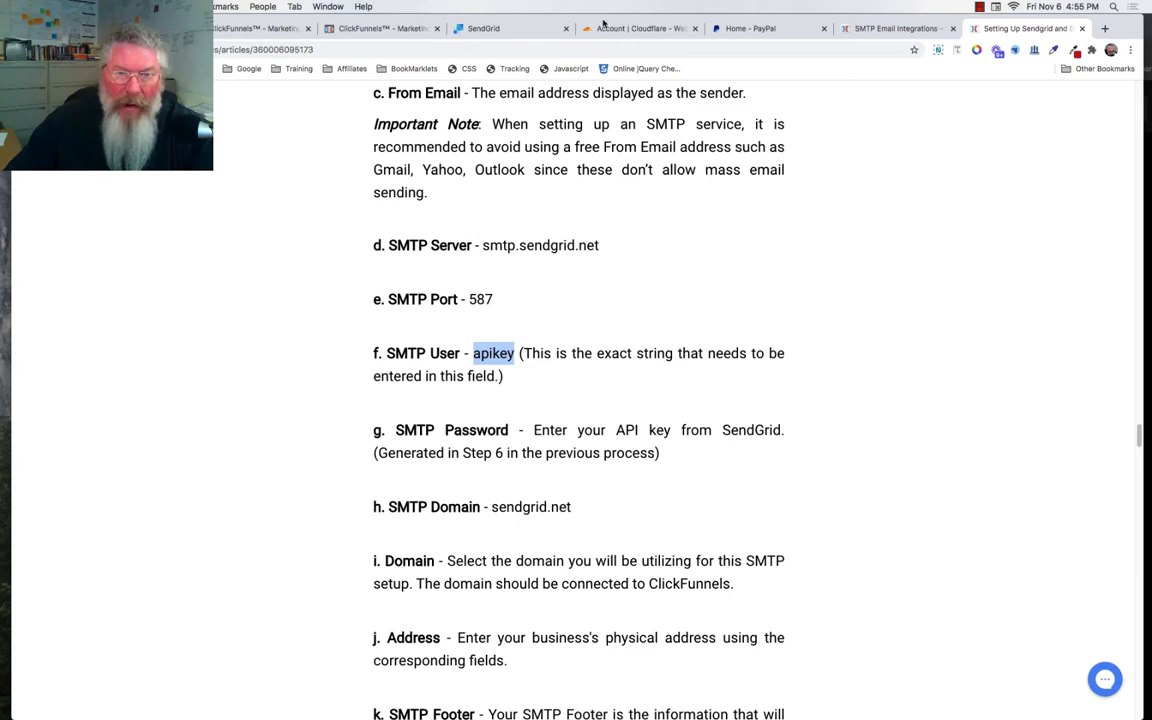
pyautogui.click(383, 28)
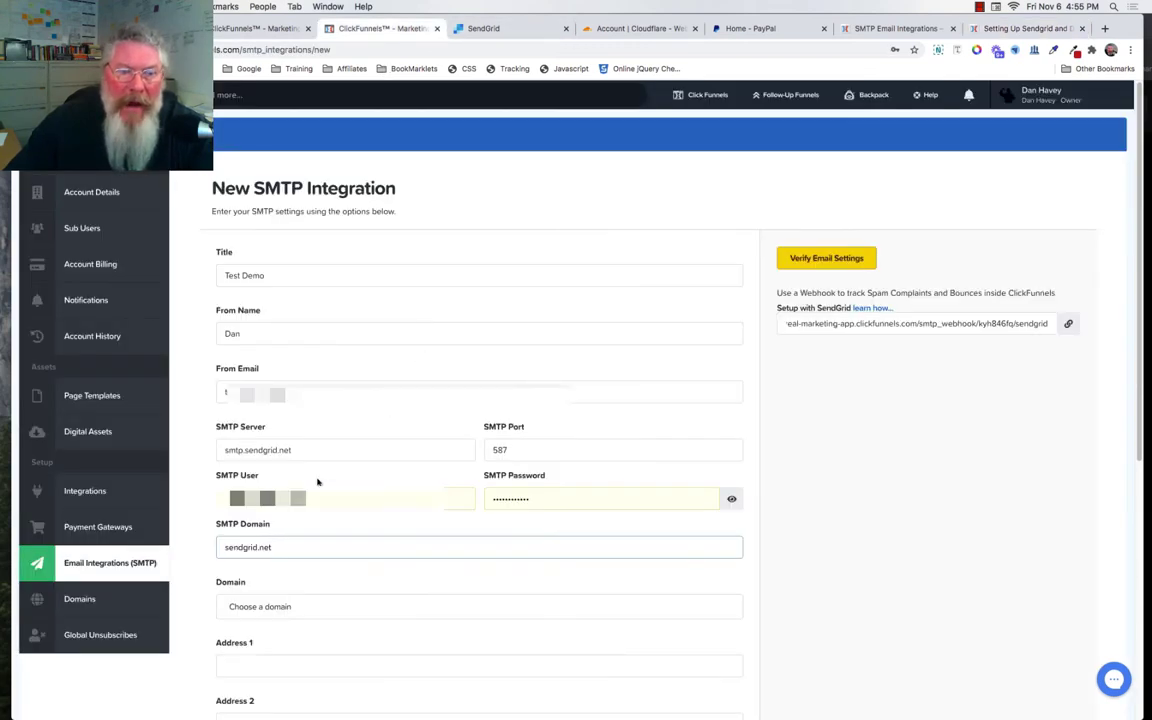
pyautogui.click(228, 6)
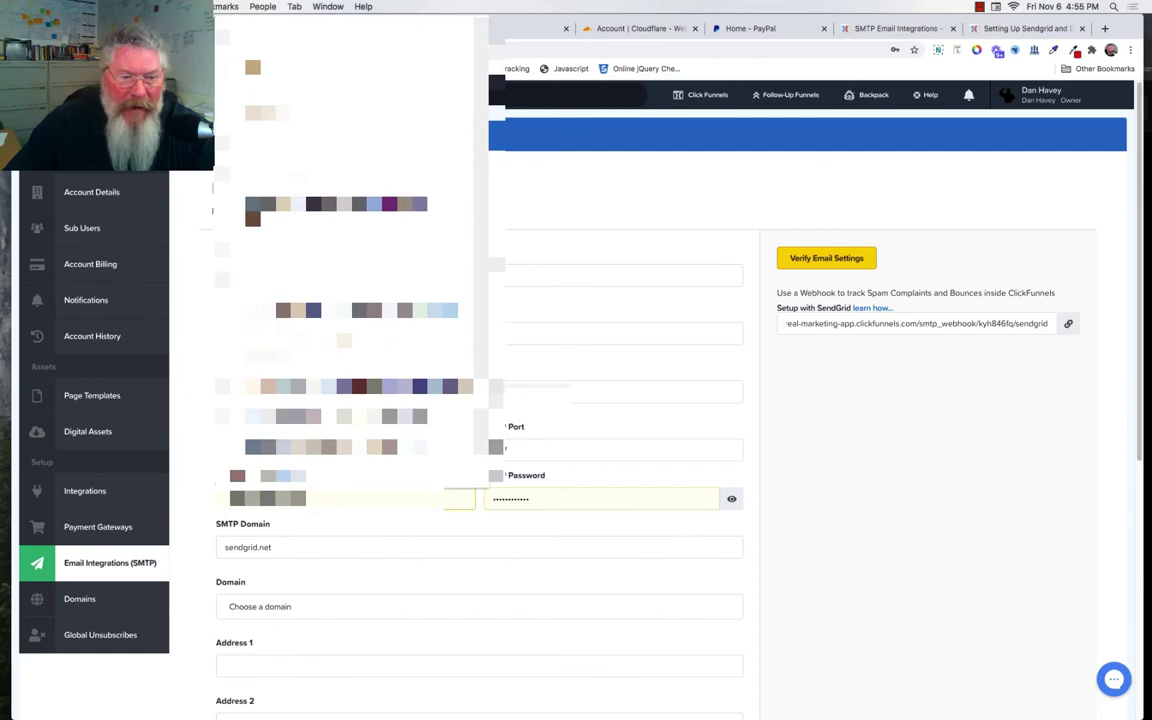
pyautogui.click(446, 537)
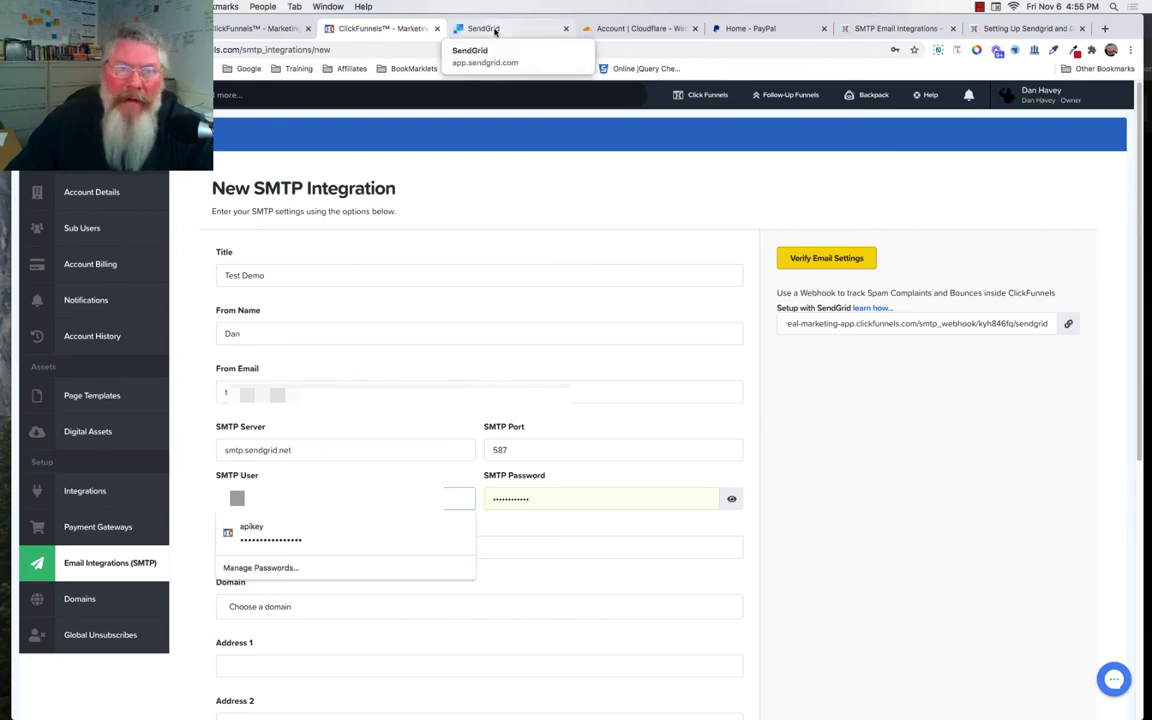
pyautogui.click(1004, 30)
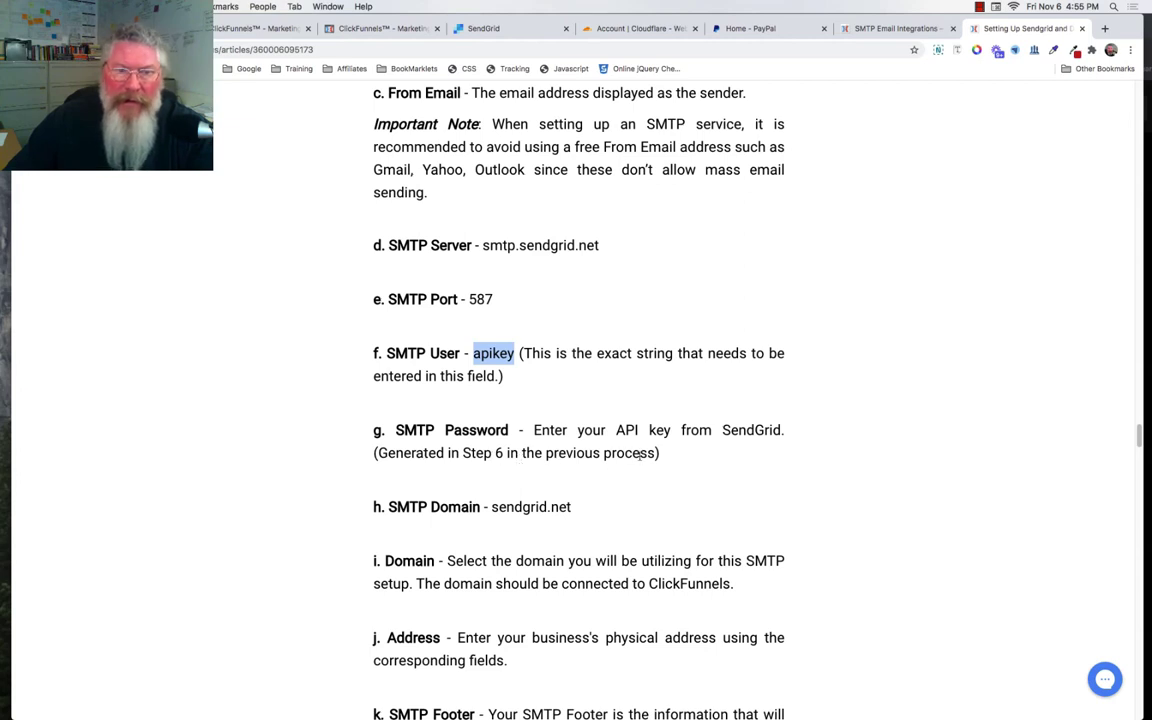
pyautogui.click(484, 30)
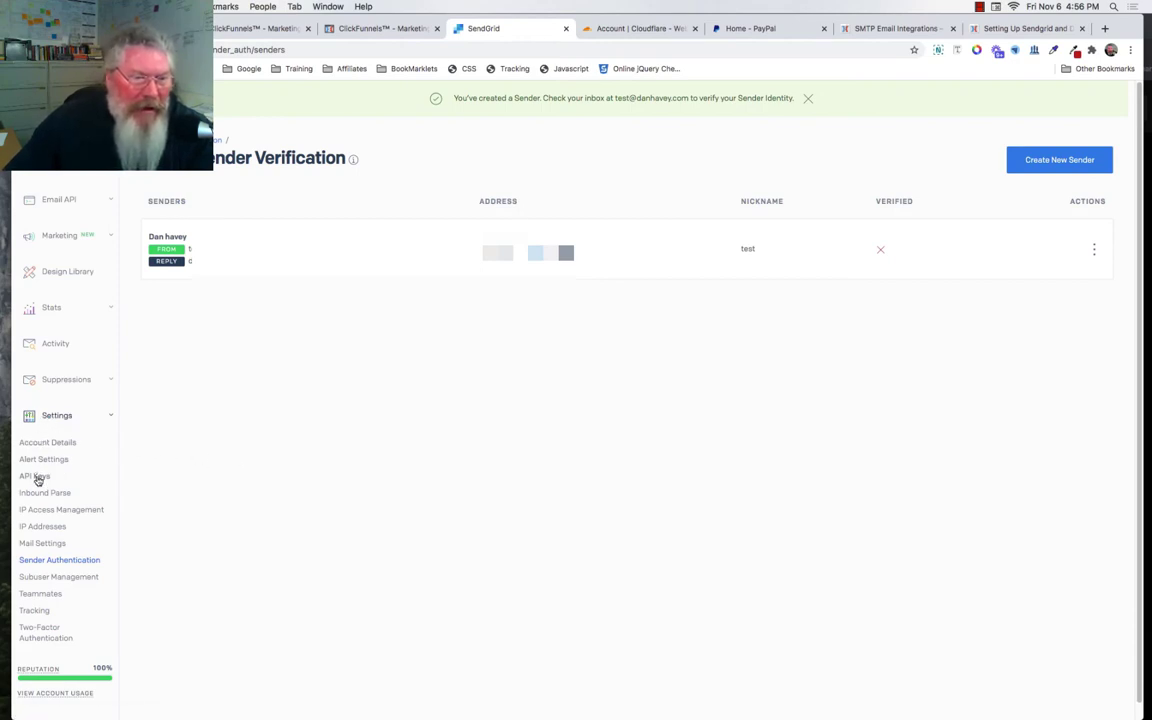
# Step: Create a Full Access SendGrid API key named 'test key' and copy its value
pyautogui.click(37, 479)
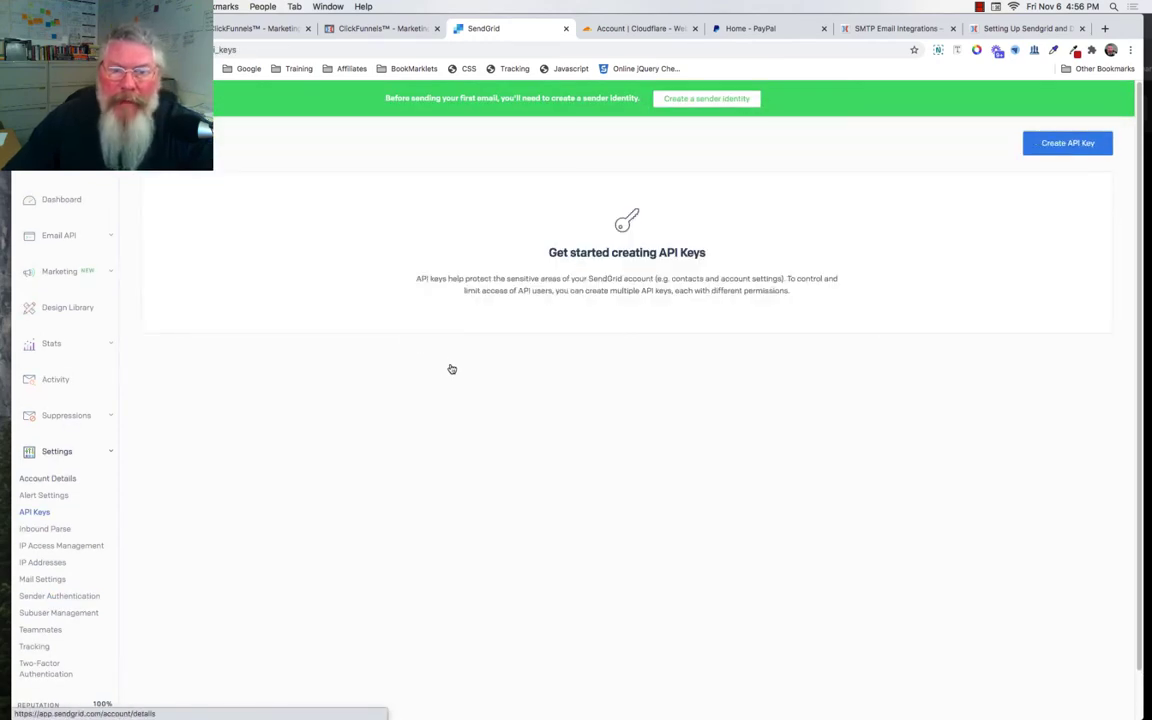
pyautogui.click(1066, 146)
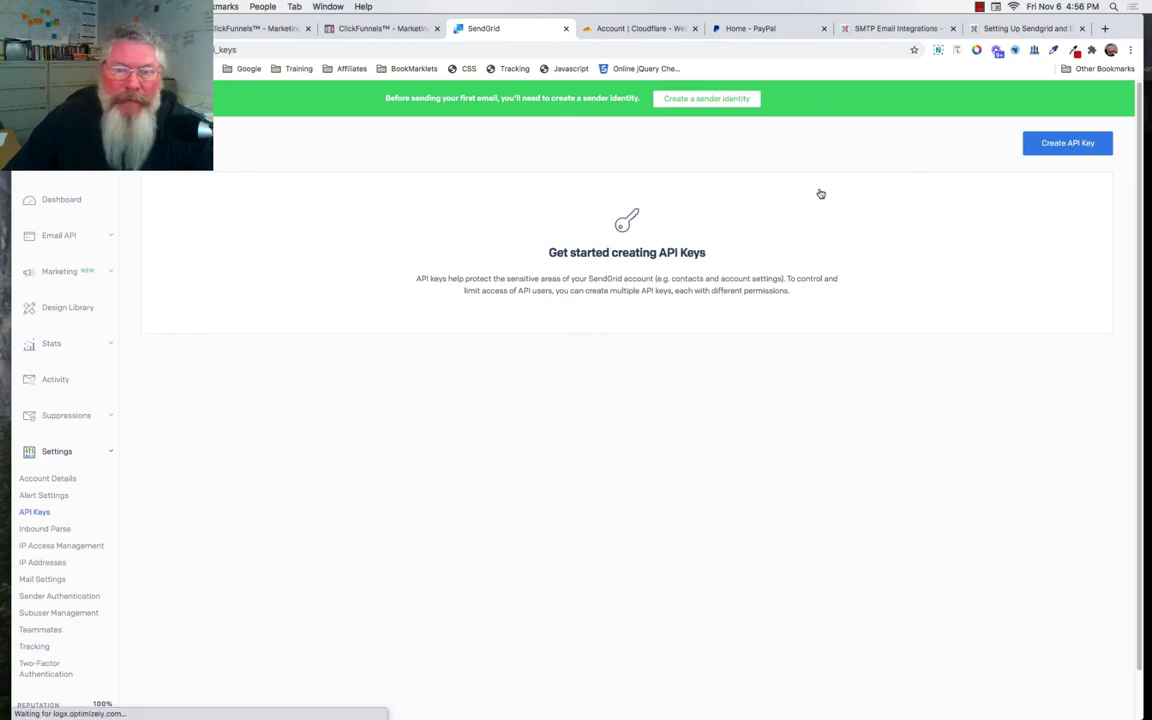
pyautogui.write('t')
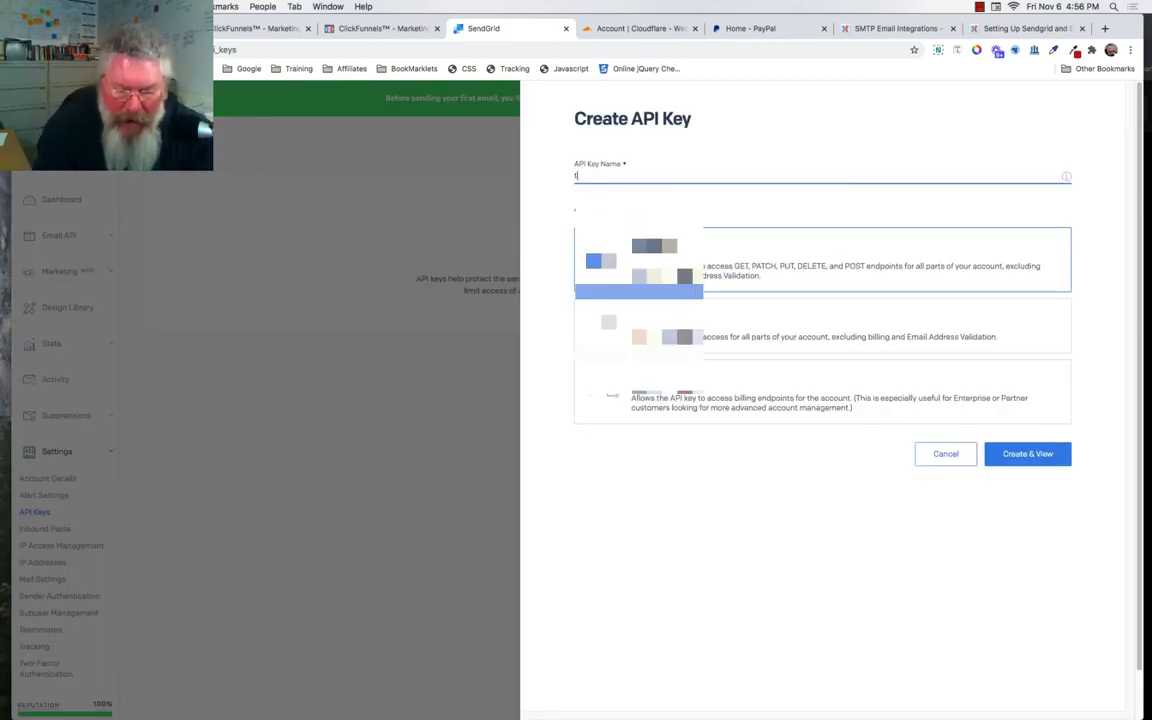
pyautogui.write('est key')
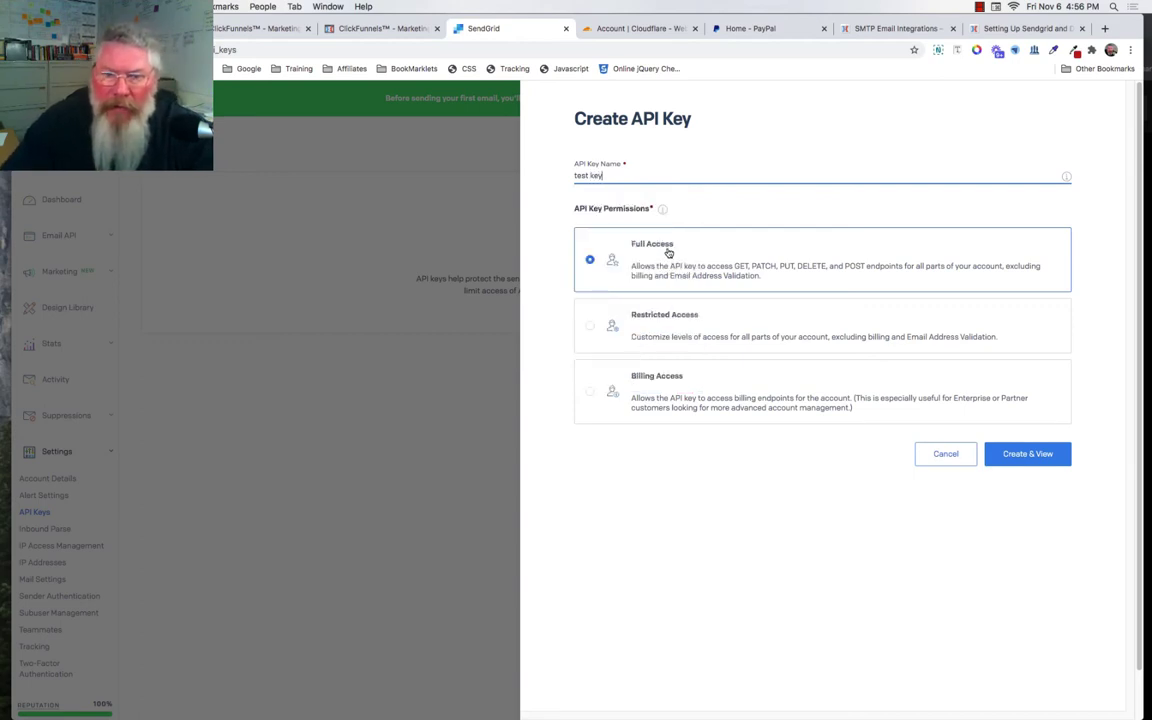
pyautogui.click(1025, 455)
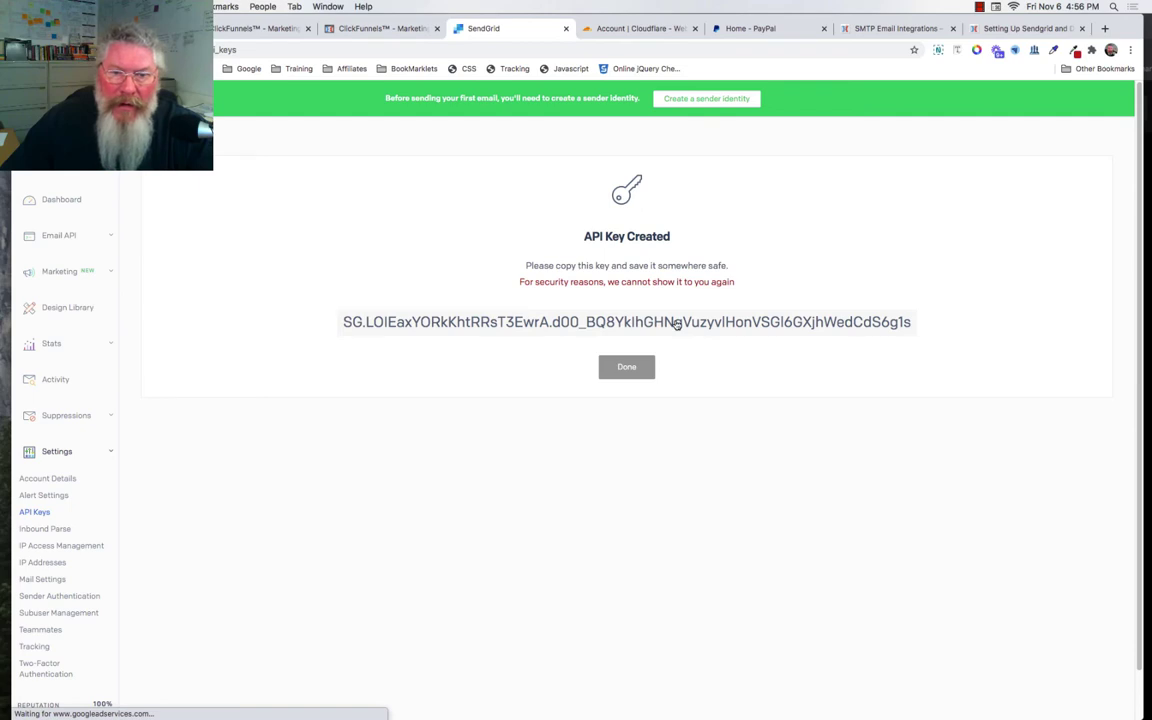
pyautogui.click(664, 328)
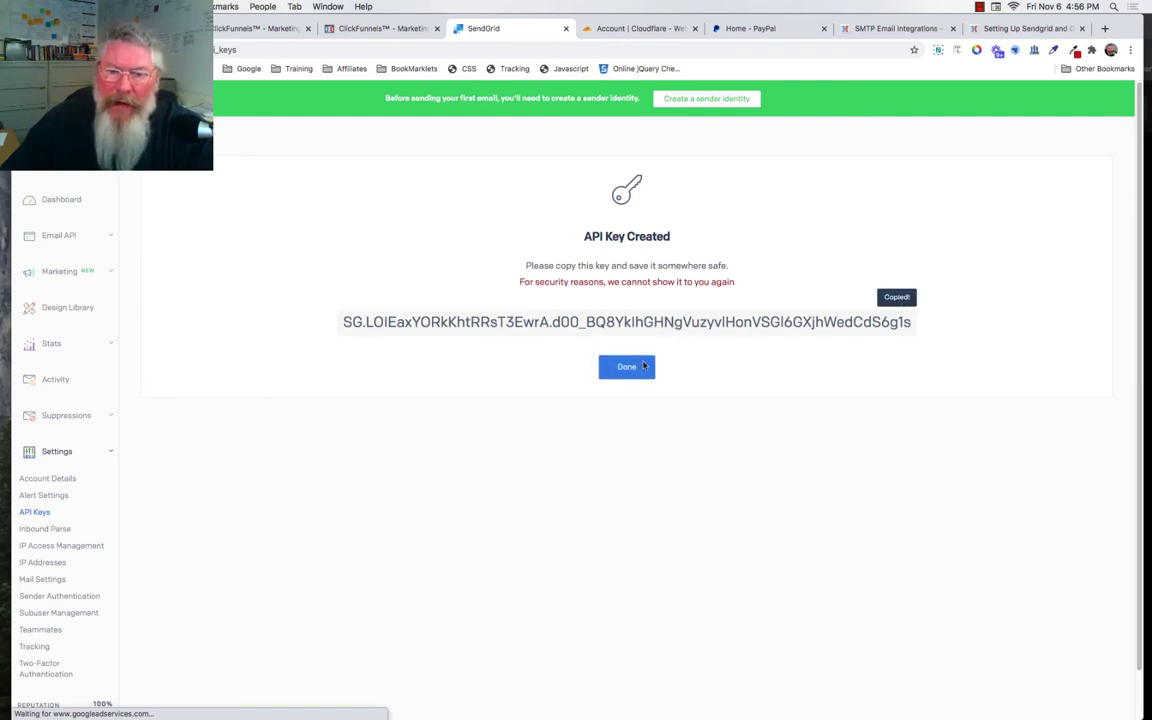
pyautogui.click(630, 368)
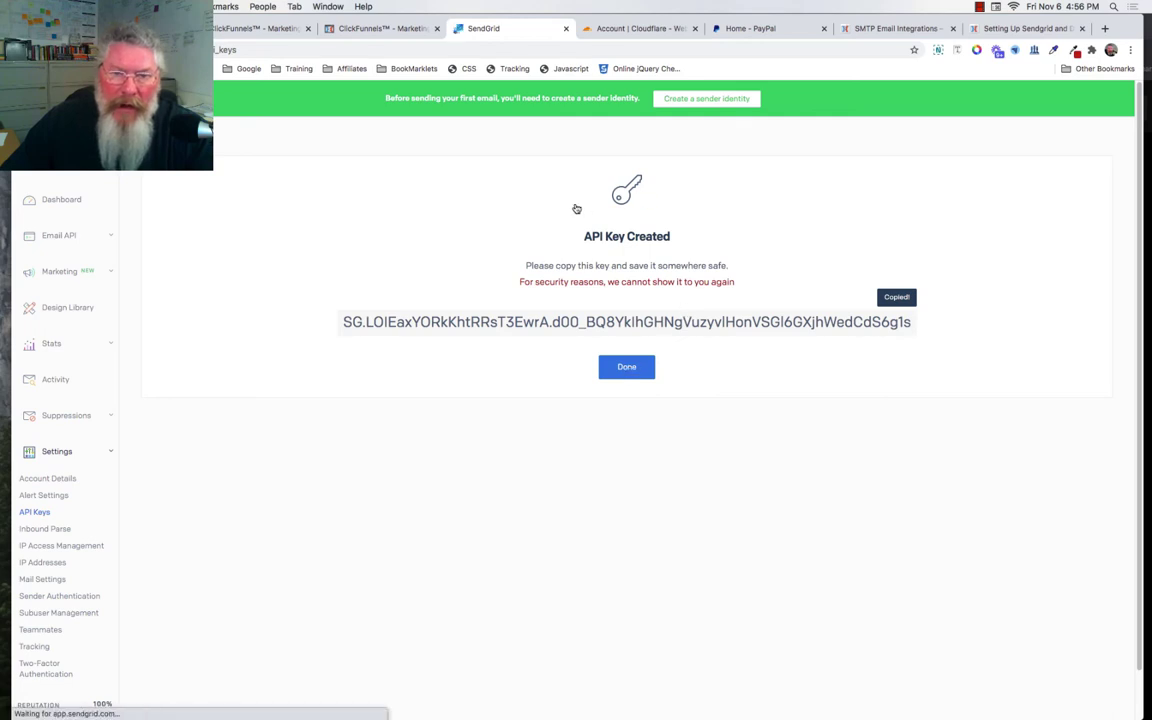
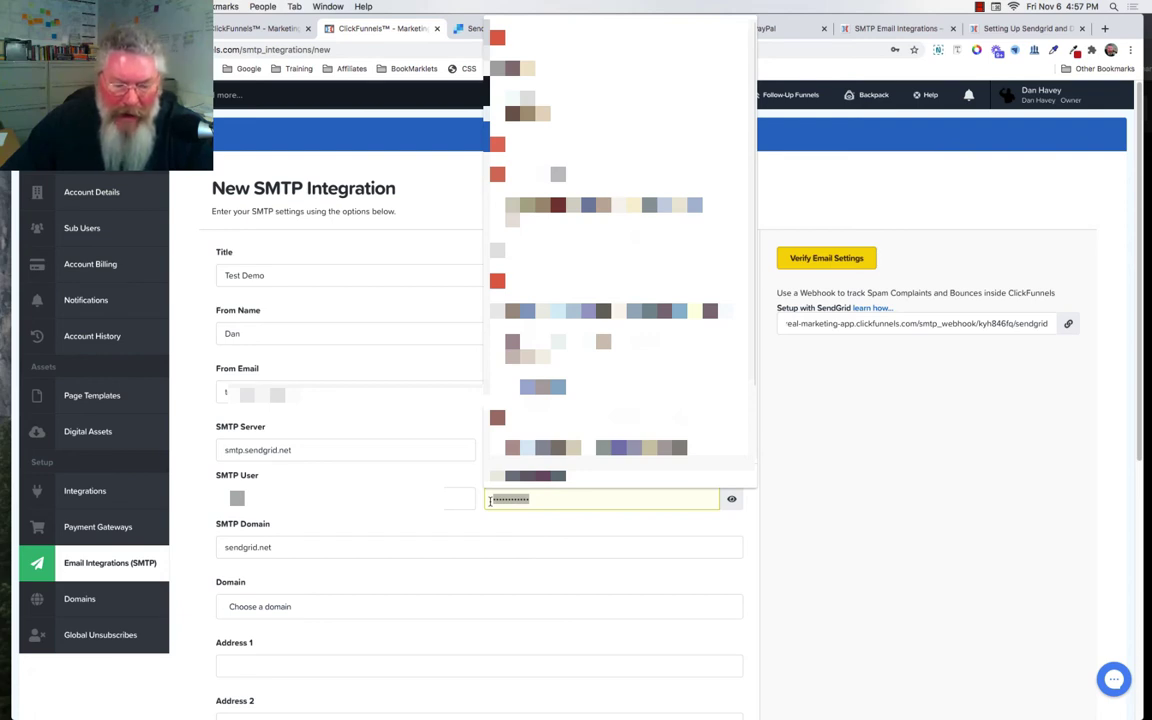
# Step: Paste the SendGrid API key as the password and choose campaignmanagersacademy.com as the domain
pyautogui.press('super+v')
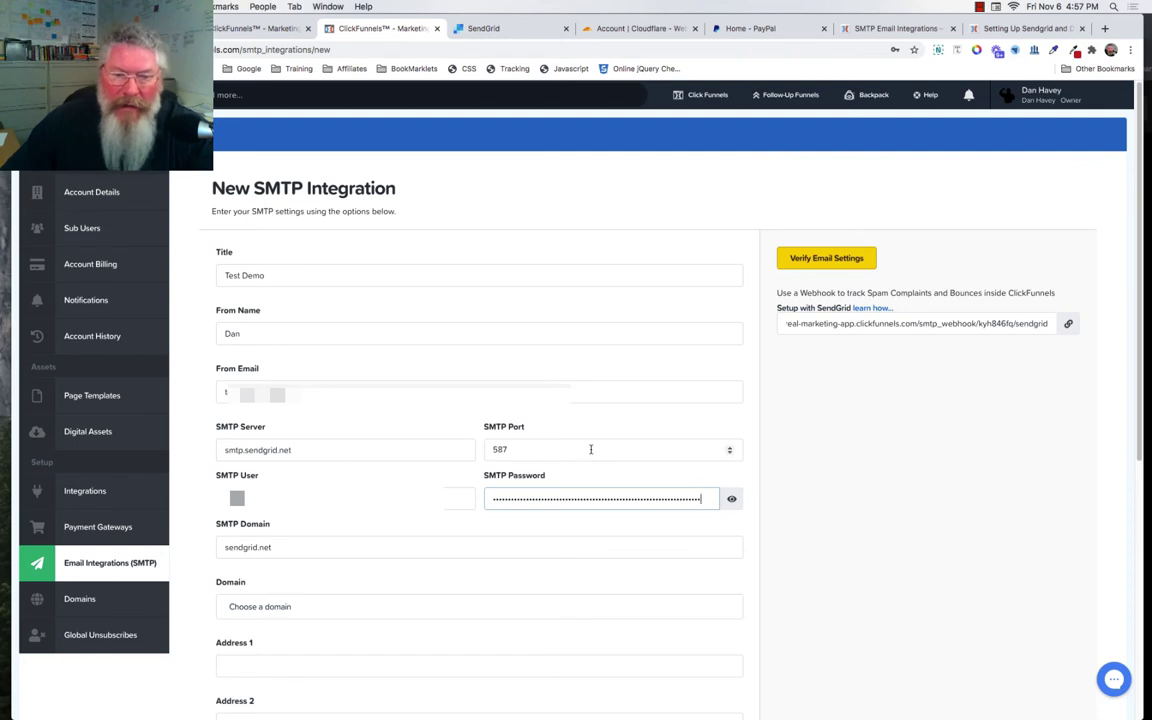
pyautogui.click(483, 582)
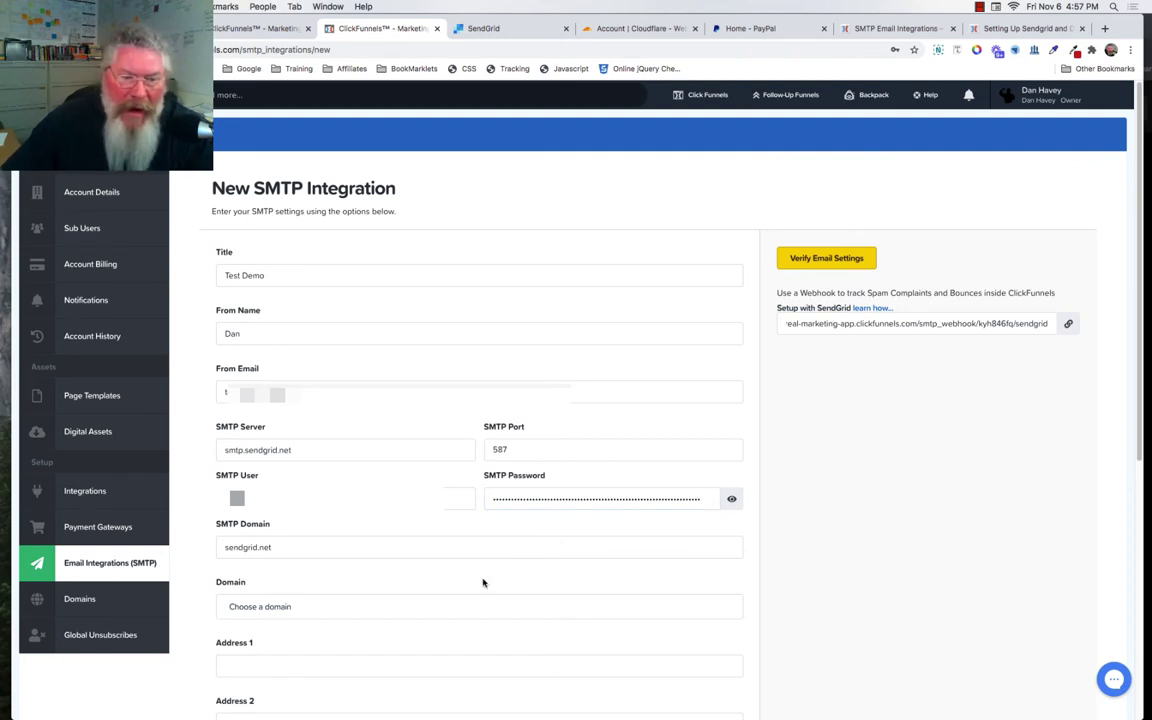
pyautogui.scroll(-5, 483, 582)
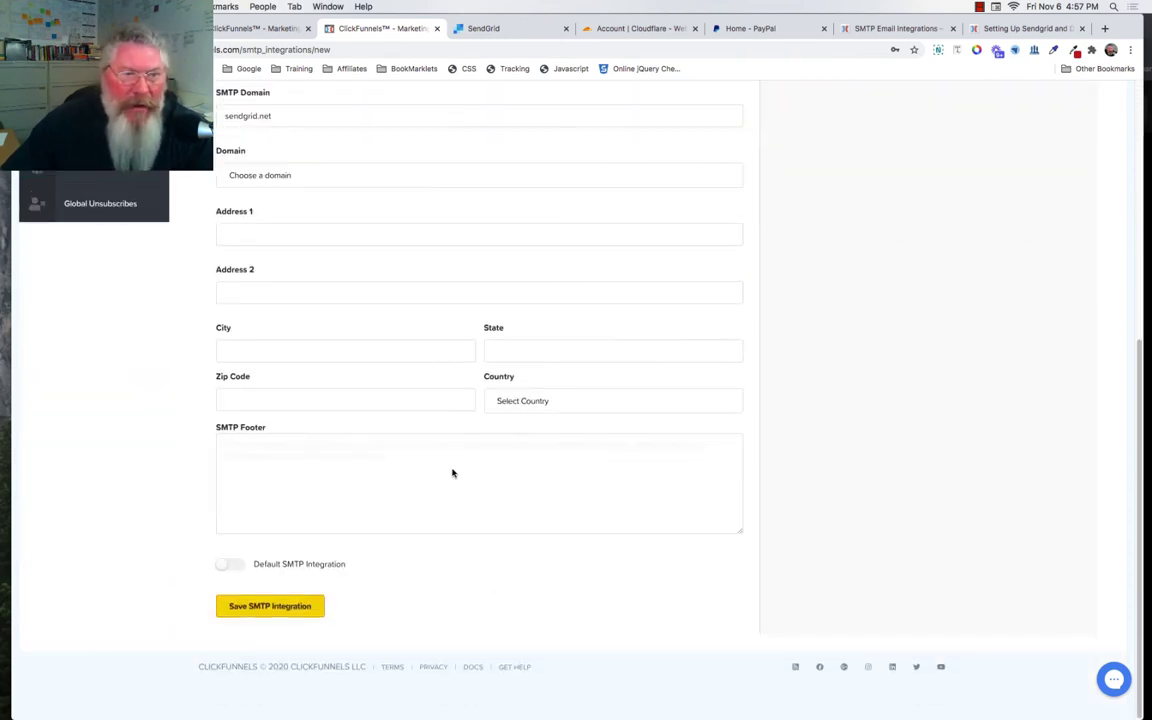
pyautogui.click(285, 177)
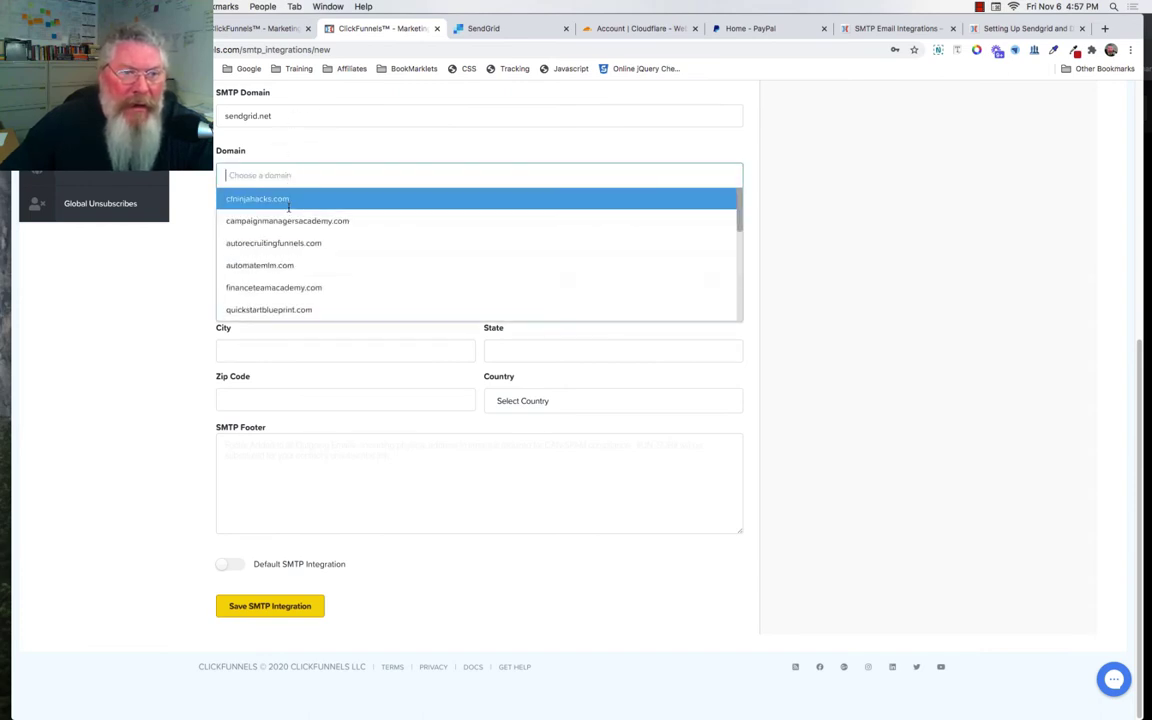
pyautogui.click(289, 221)
# Step: Autofill the saved business street address, city, state and zip, and set country to United States
pyautogui.click(293, 234)
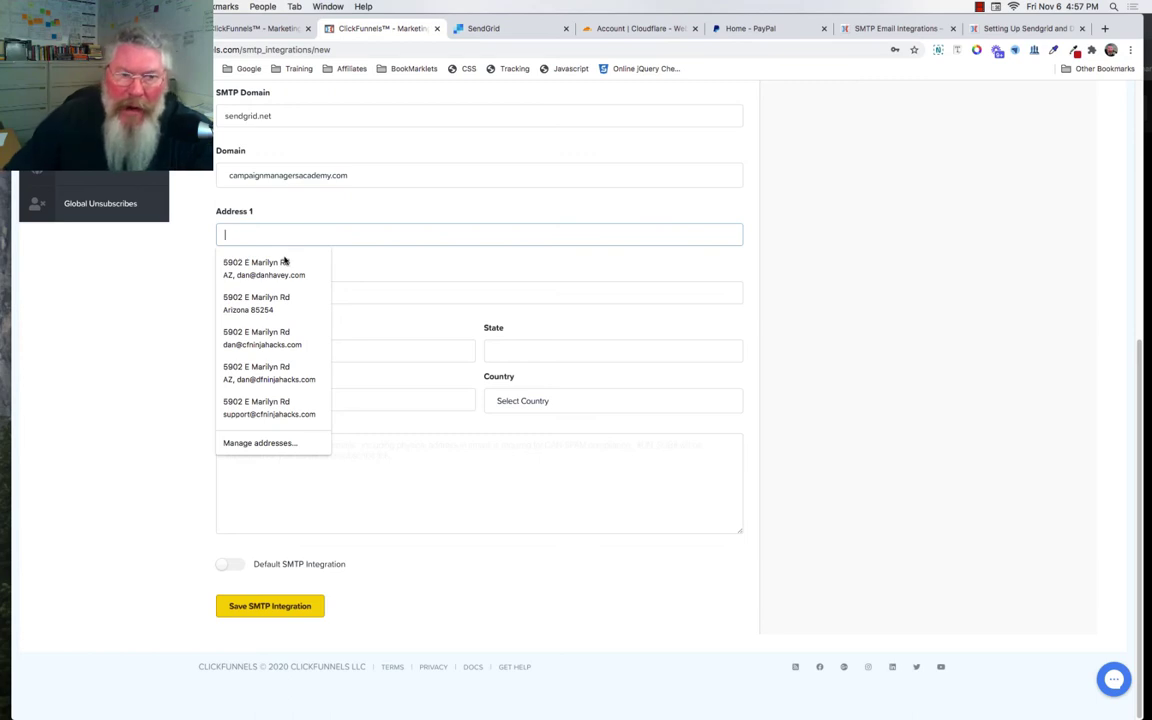
pyautogui.click(282, 268)
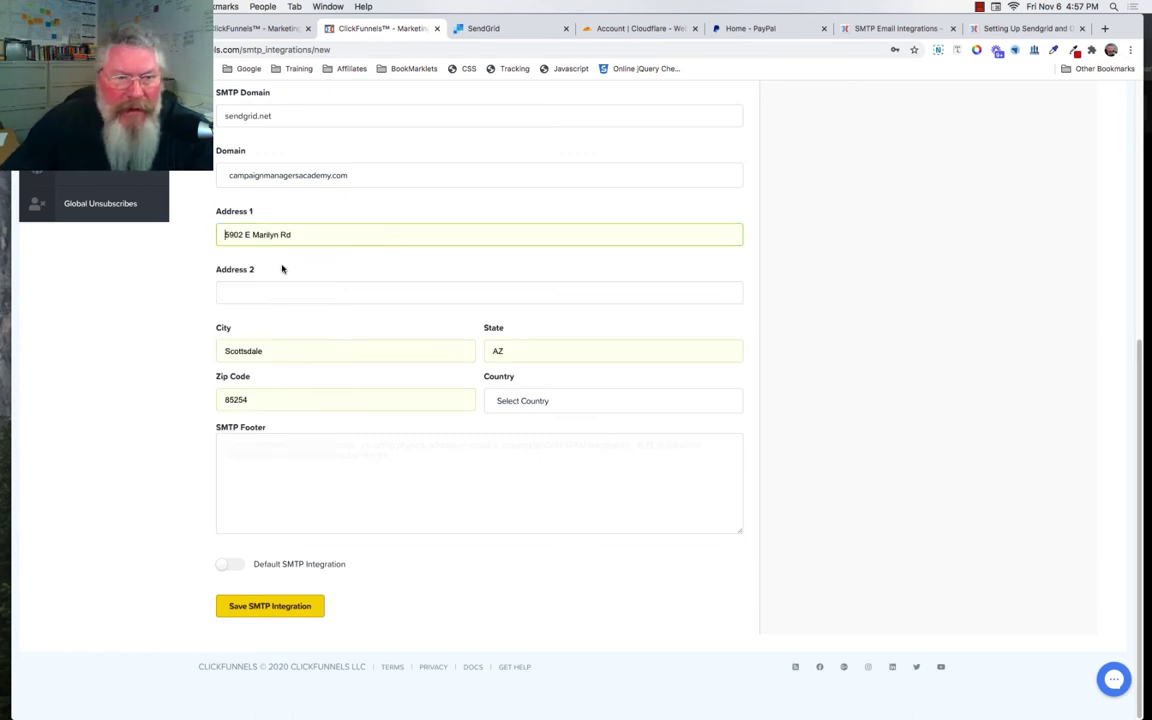
pyautogui.click(557, 403)
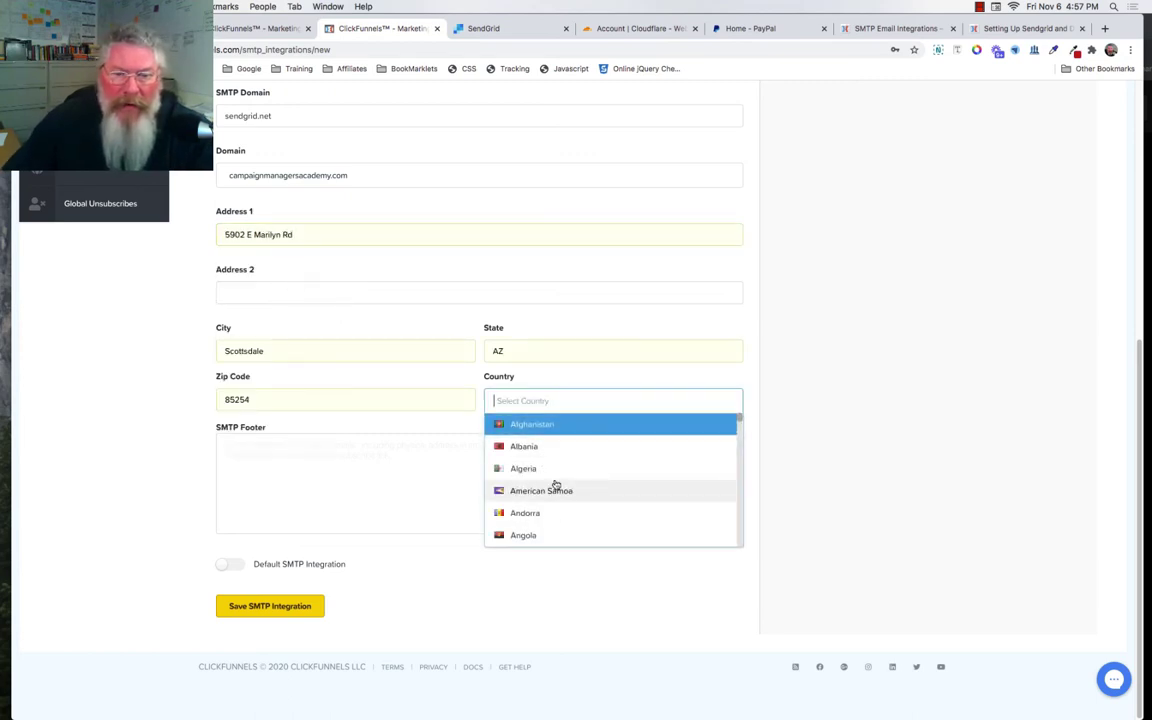
pyautogui.scroll(-15, 556, 484)
pyautogui.scroll(-20, 556, 484)
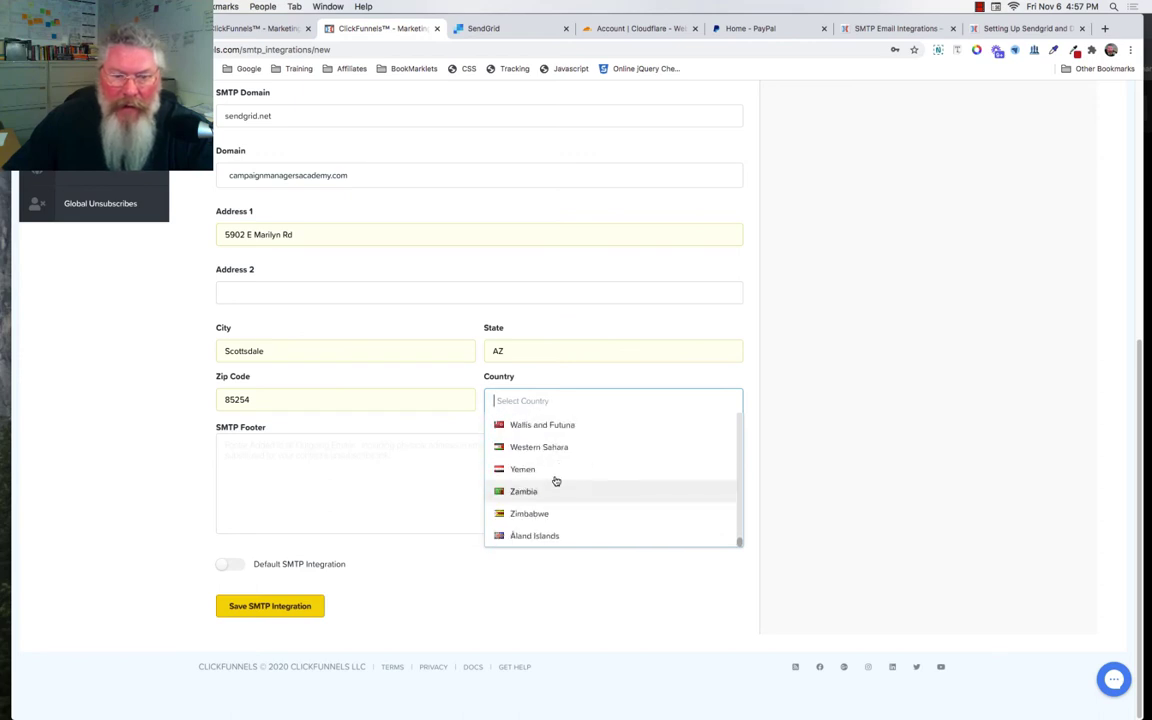
pyautogui.scroll(5, 553, 468)
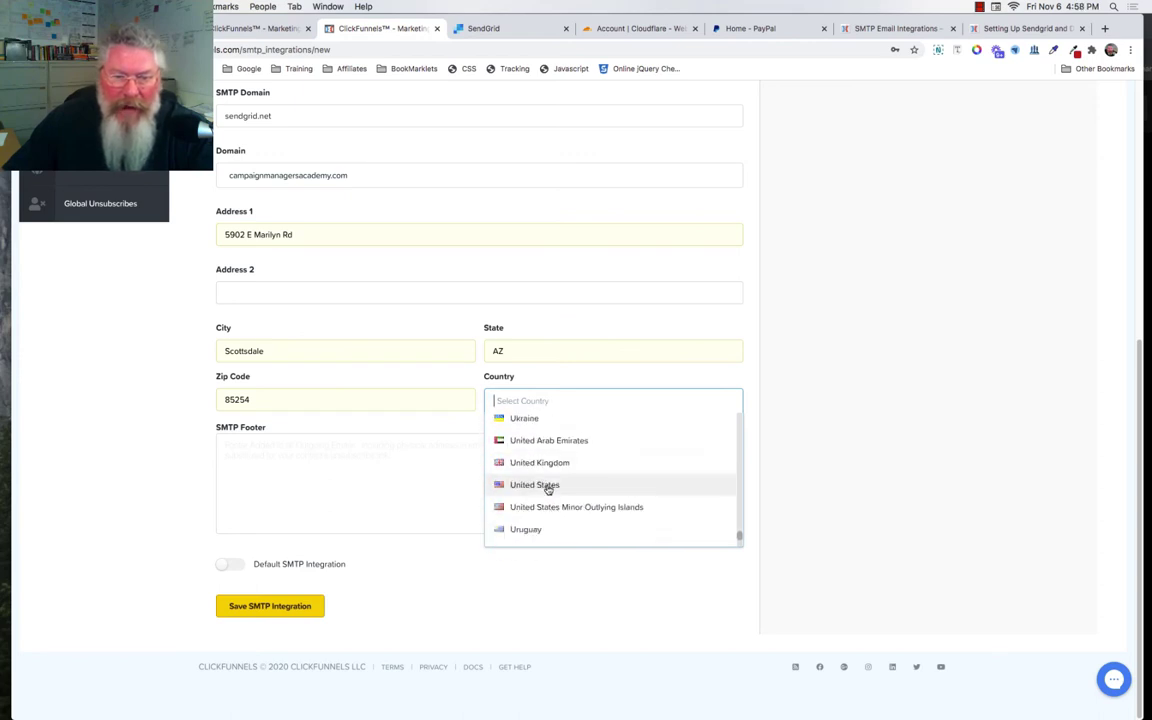
pyautogui.click(548, 484)
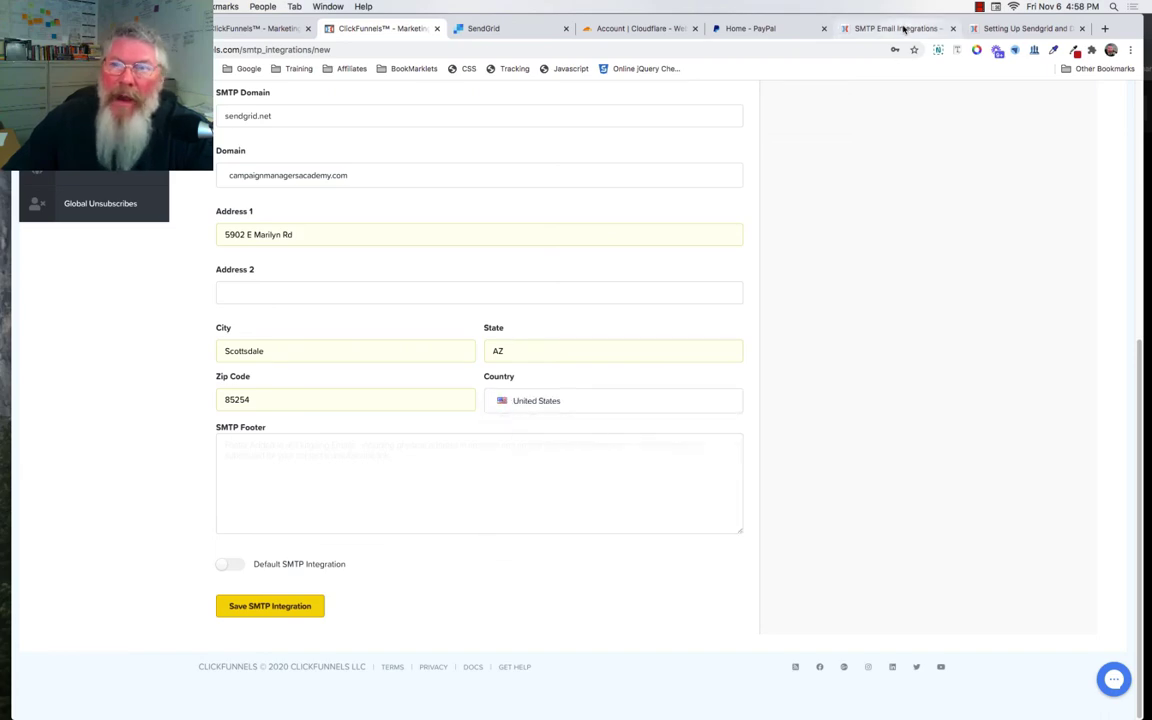
# Step: Copy the SMTP Footer HTML snippet from the 'Setting Up Sendgrid' article, then return to ClickFunnels
pyautogui.click(1020, 28)
pyautogui.scroll(-5, 710, 339)
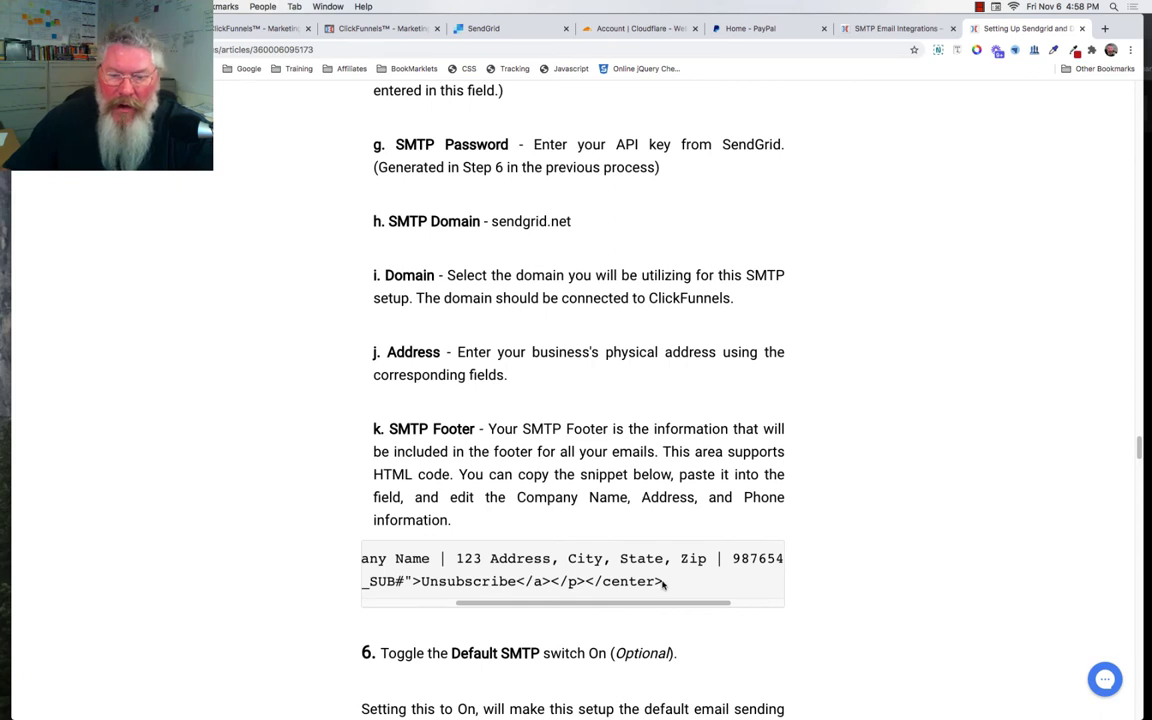
pyautogui.moveTo(664, 583); pyautogui.dragTo(352, 562)
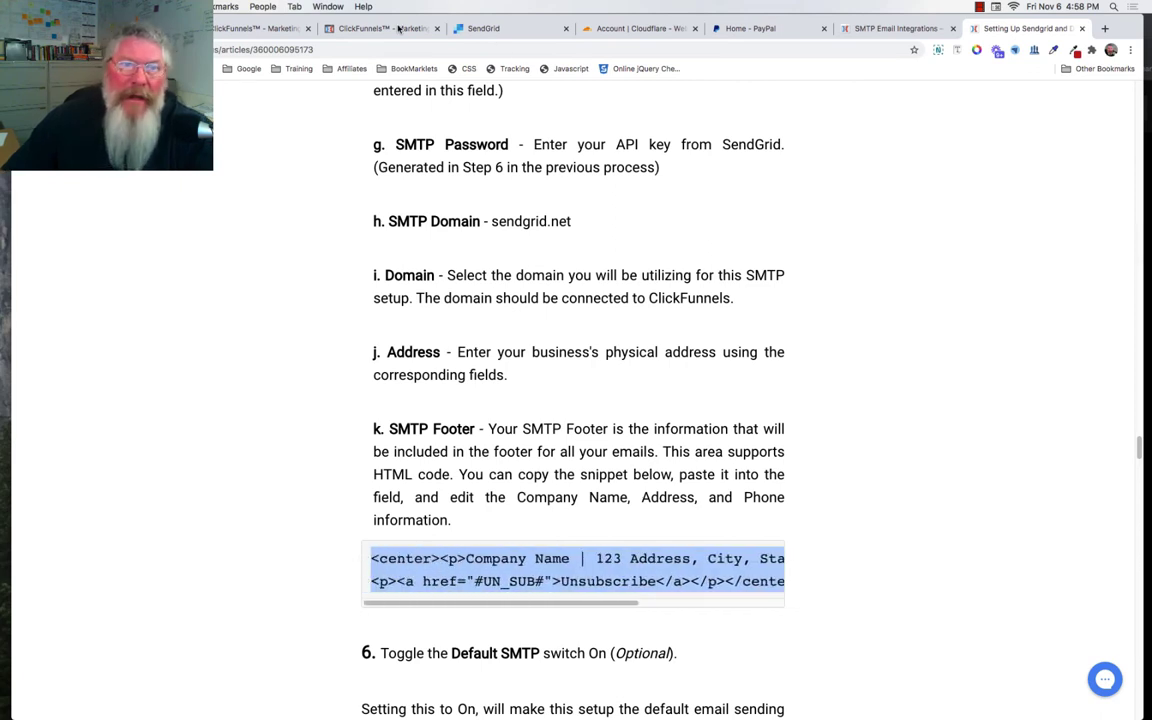
pyautogui.click(394, 30)
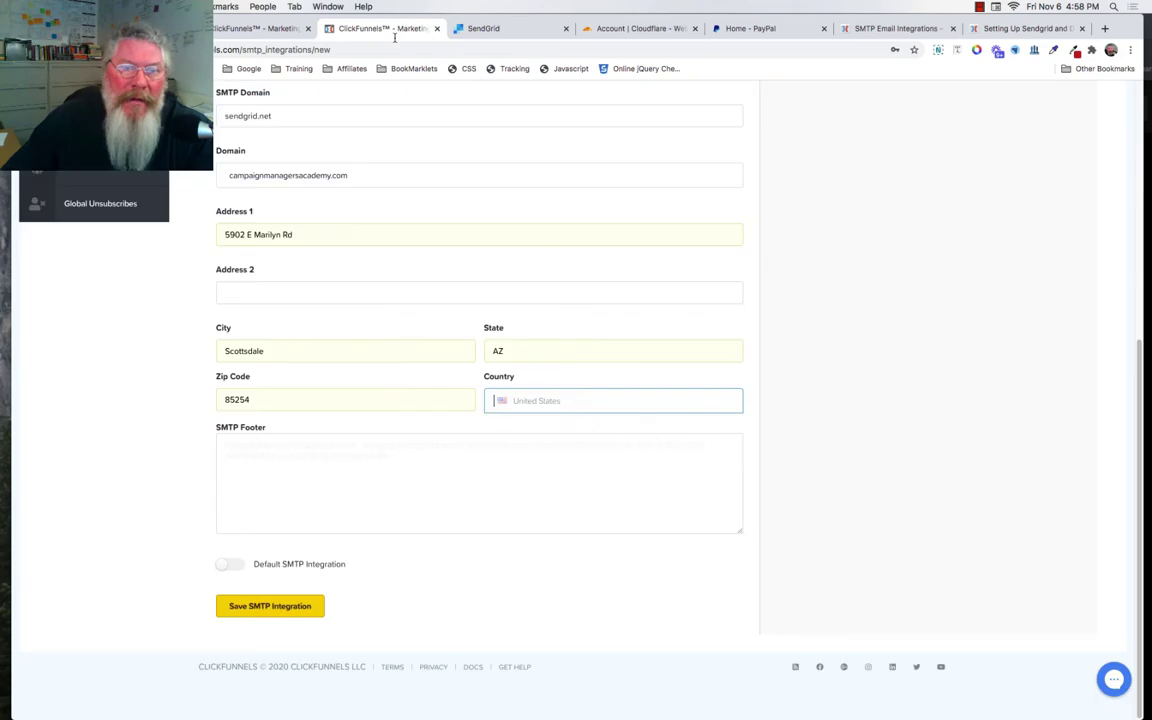
# Step: Paste the unsubscribe footer snippet into the SMTP Footer field
pyautogui.click(373, 456)
pyautogui.hotkey('ctrl', 'v')
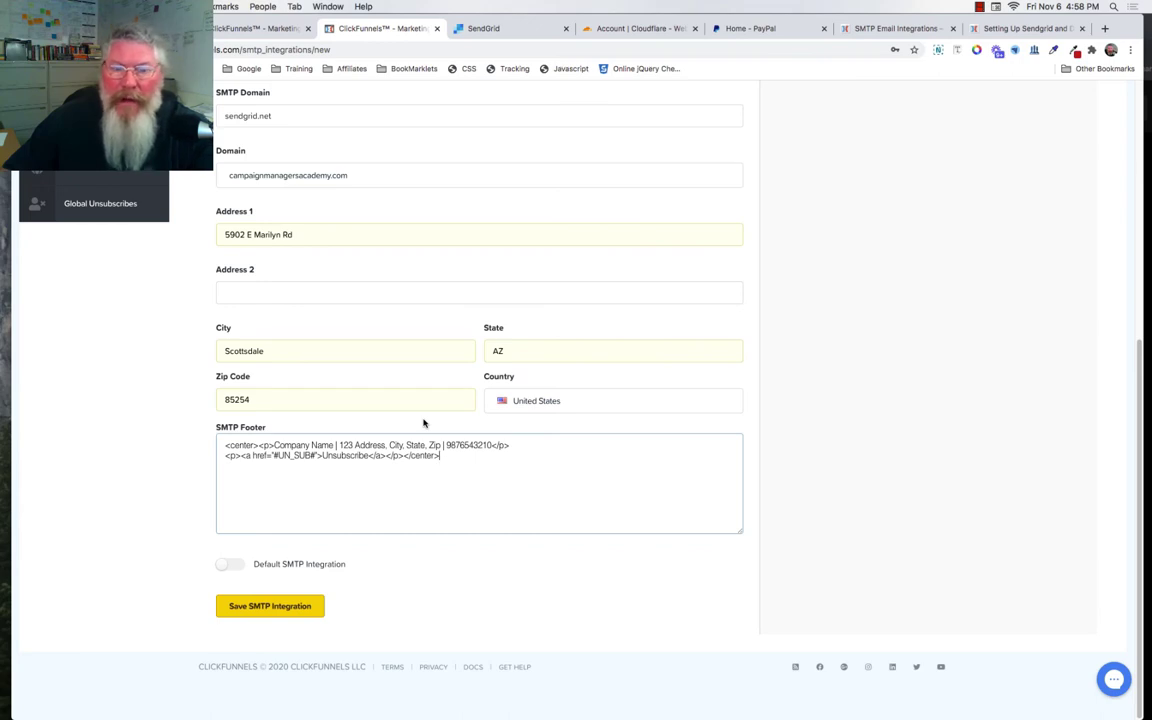
pyautogui.scroll(8, 423, 423)
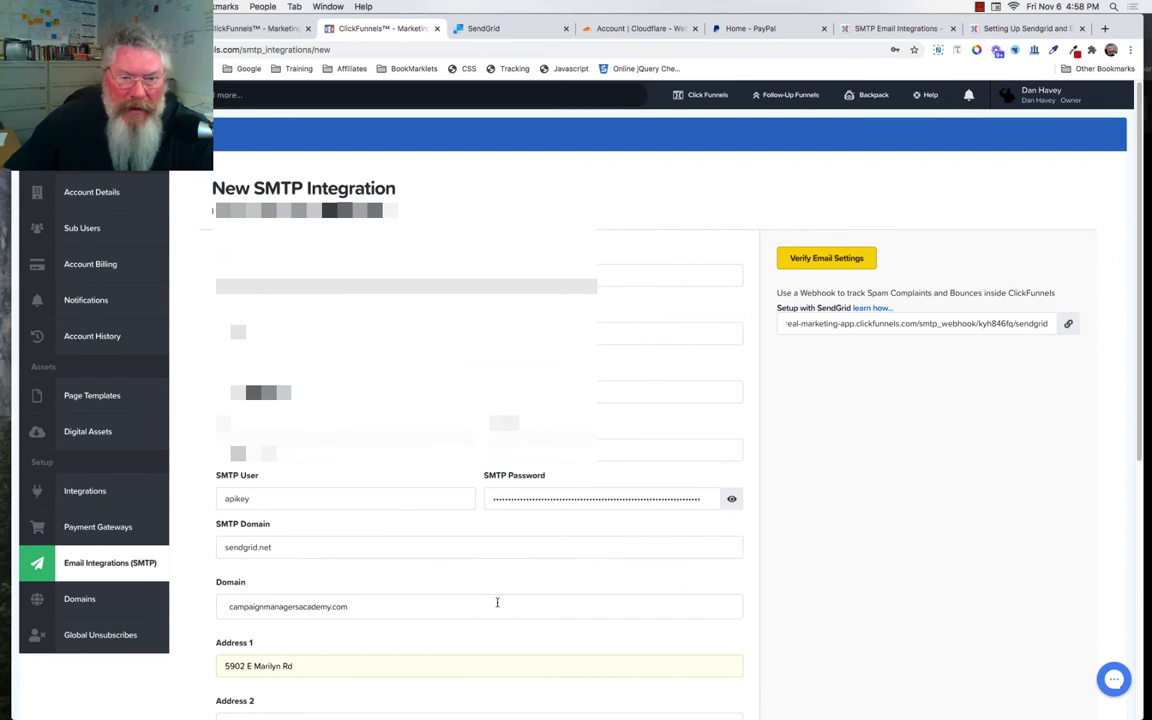
pyautogui.scroll(-5, 497, 602)
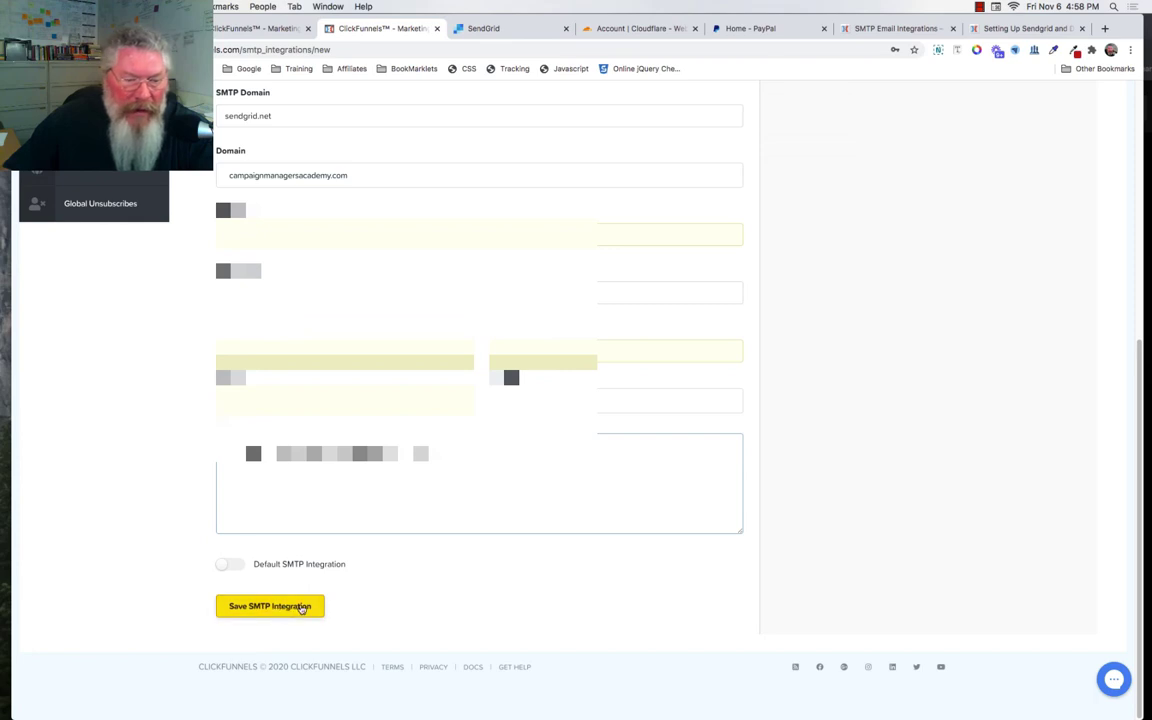
pyautogui.scroll(8, 789, 528)
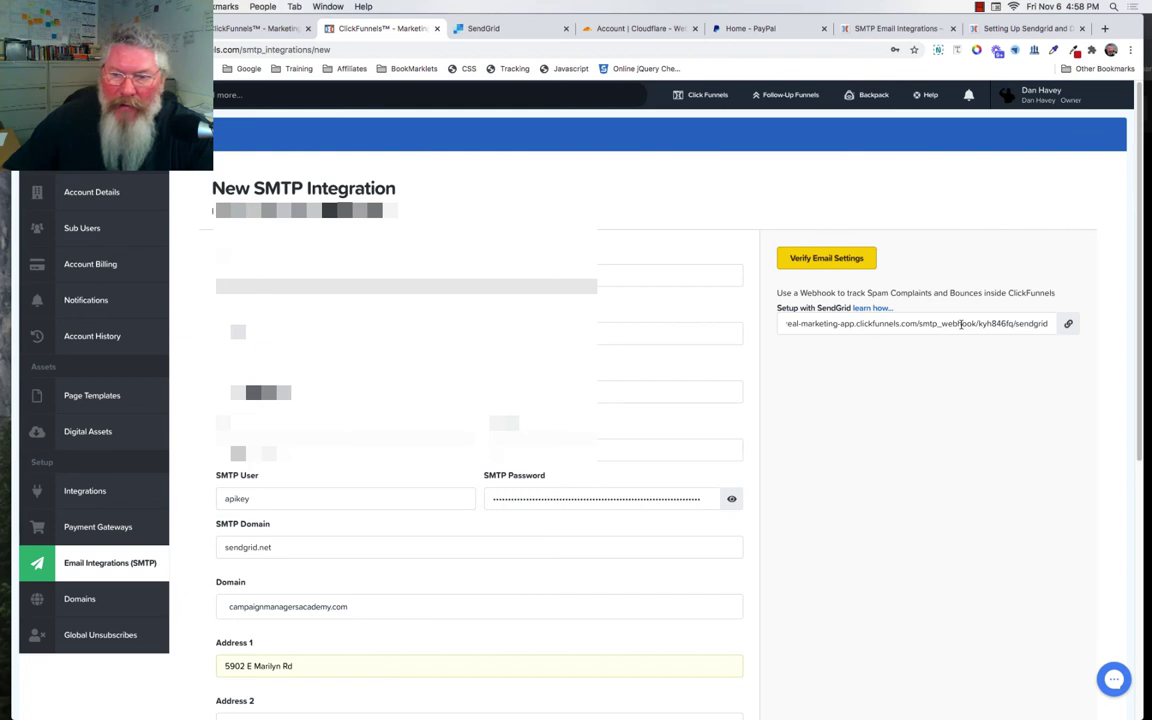
# Step: Copy the SendGrid webhook URL and save the SMTP integration
pyautogui.click(1069, 326)
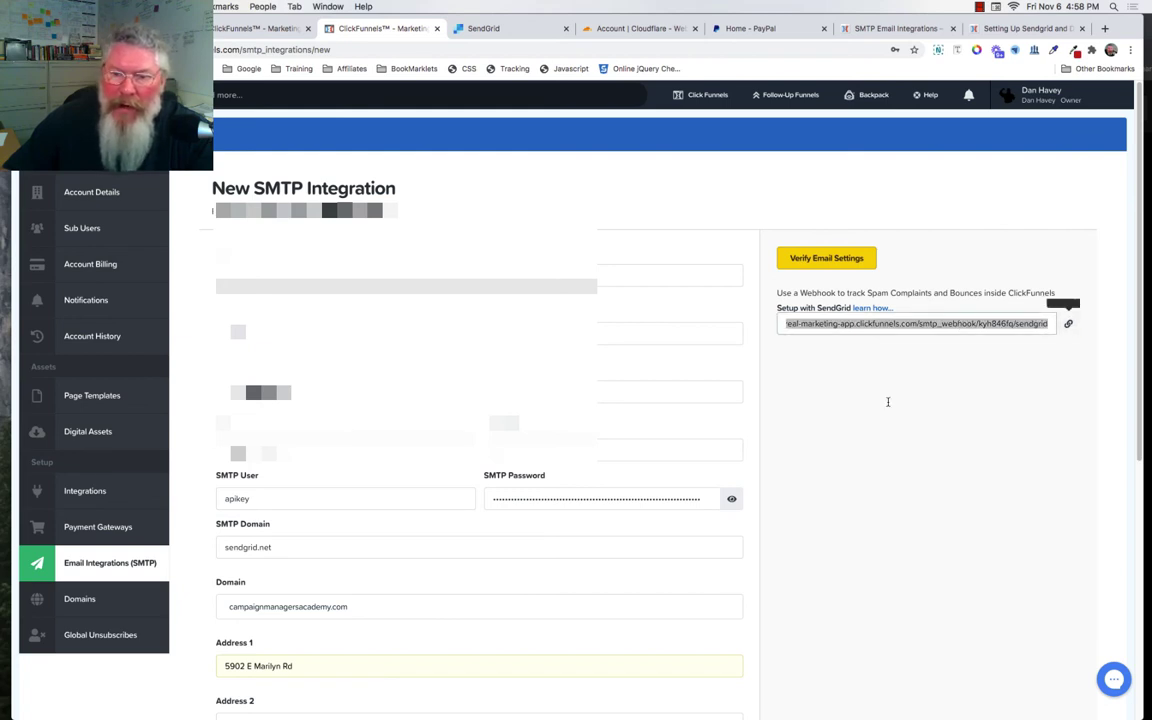
pyautogui.scroll(-8, 779, 445)
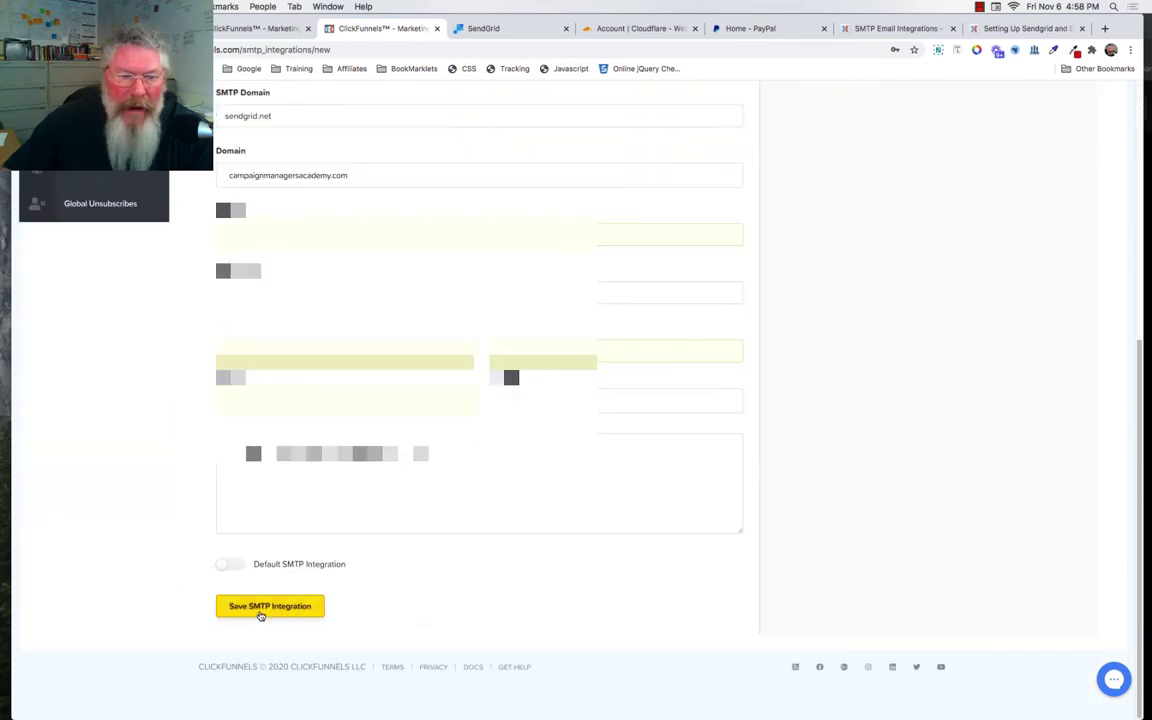
pyautogui.click(262, 608)
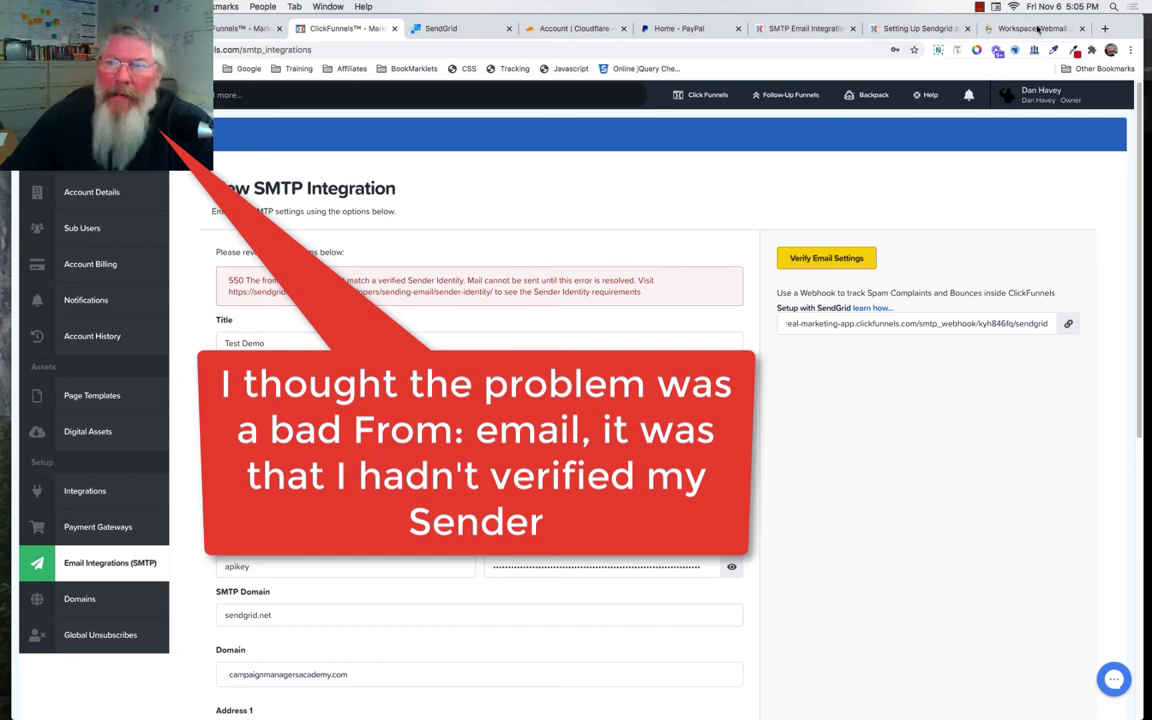
# Step: Open SendGrid's verification email in Workspace Webmail and verify the single sender
pyautogui.click(1036, 30)
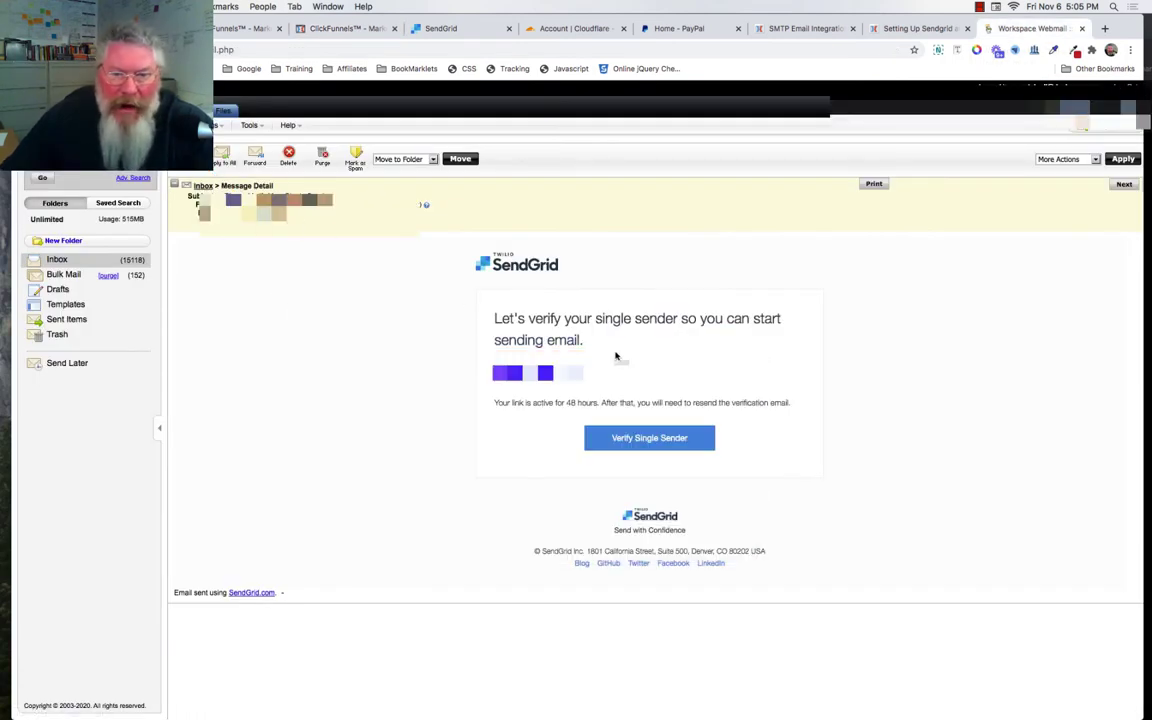
pyautogui.click(658, 443)
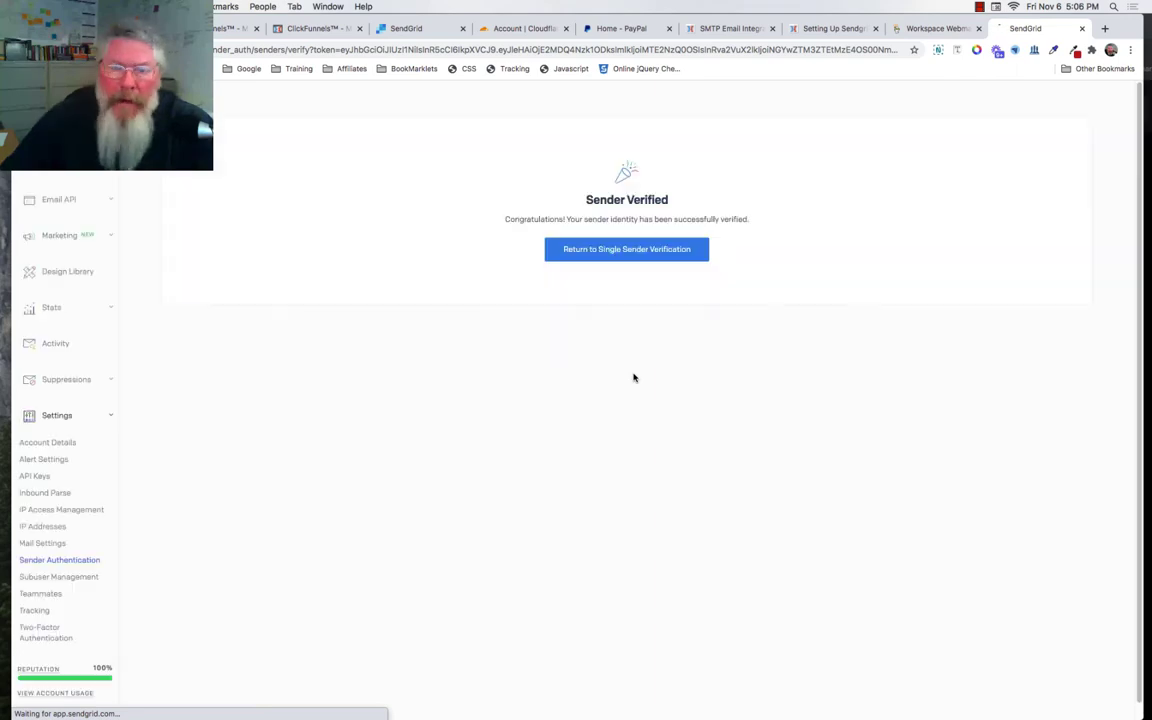
# Step: Return to SendGrid's Single Sender Verification list, where sender 'test' shows as verified
pyautogui.click(626, 250)
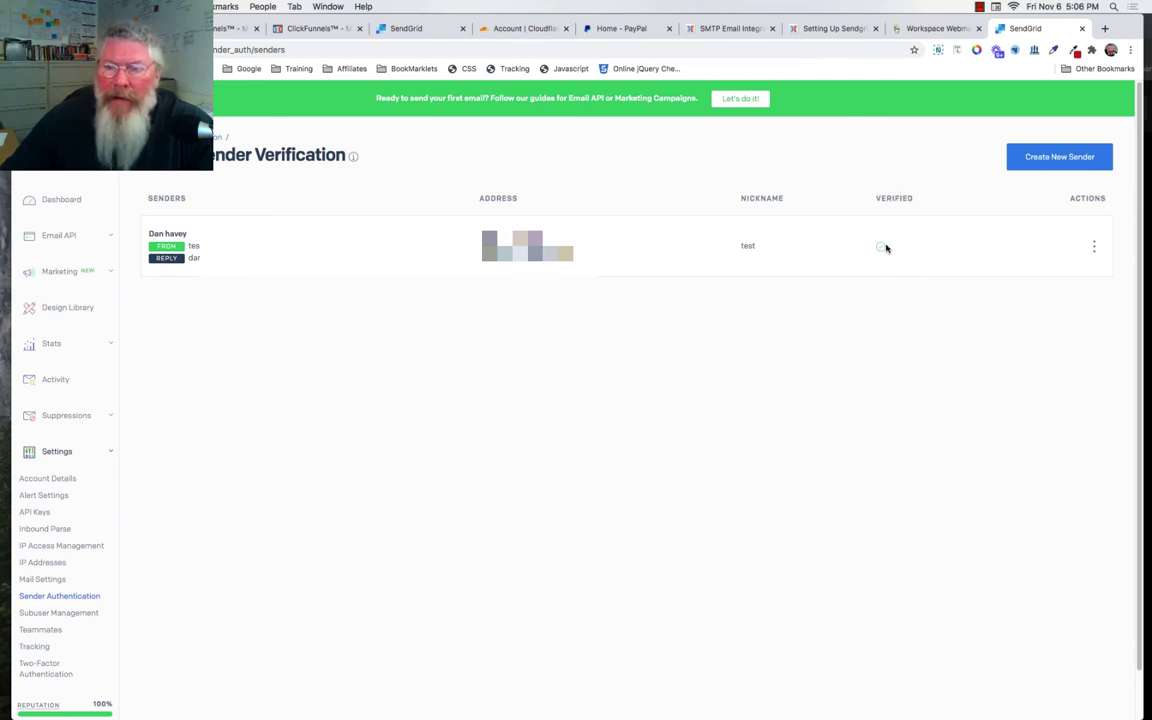
# Step: Save the SMTP integration from the ClickFunnels form
pyautogui.click(315, 28)
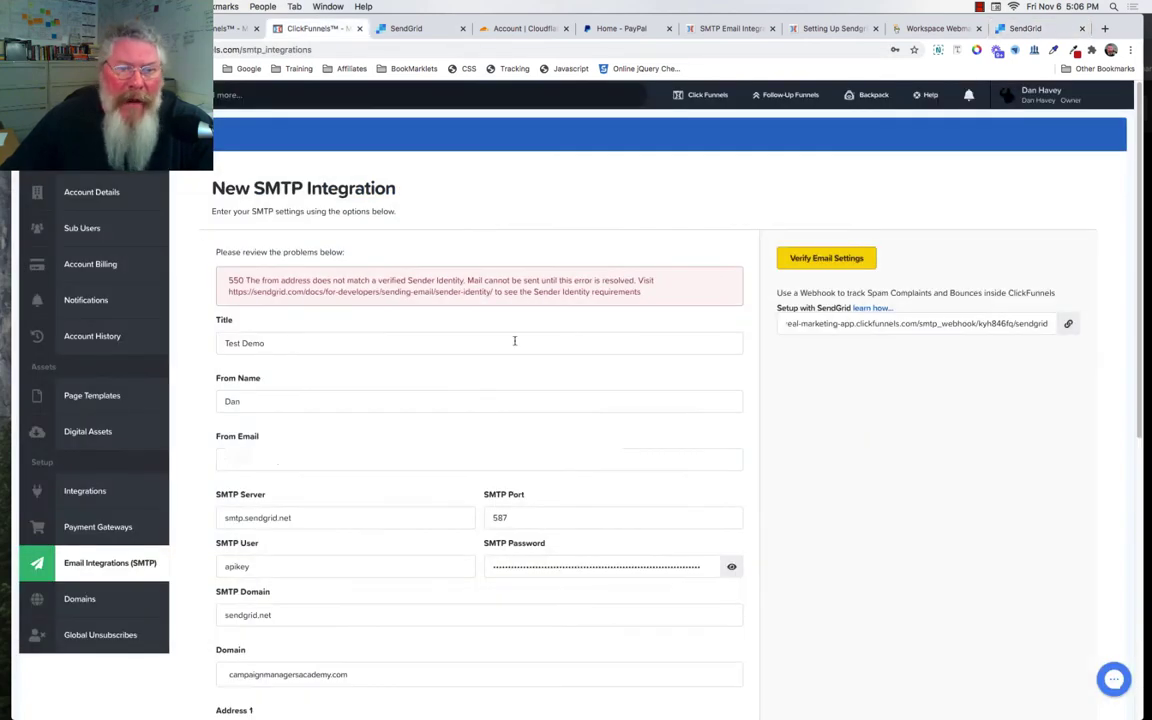
pyautogui.scroll(-10, 517, 375)
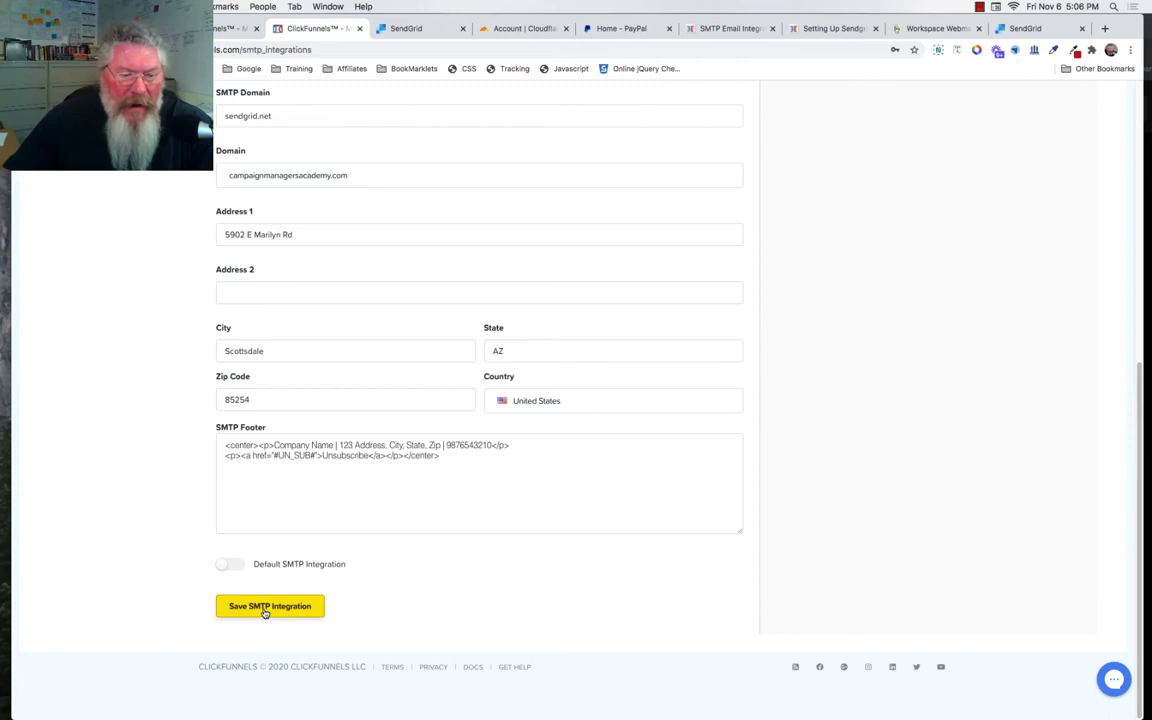
pyautogui.click(265, 607)
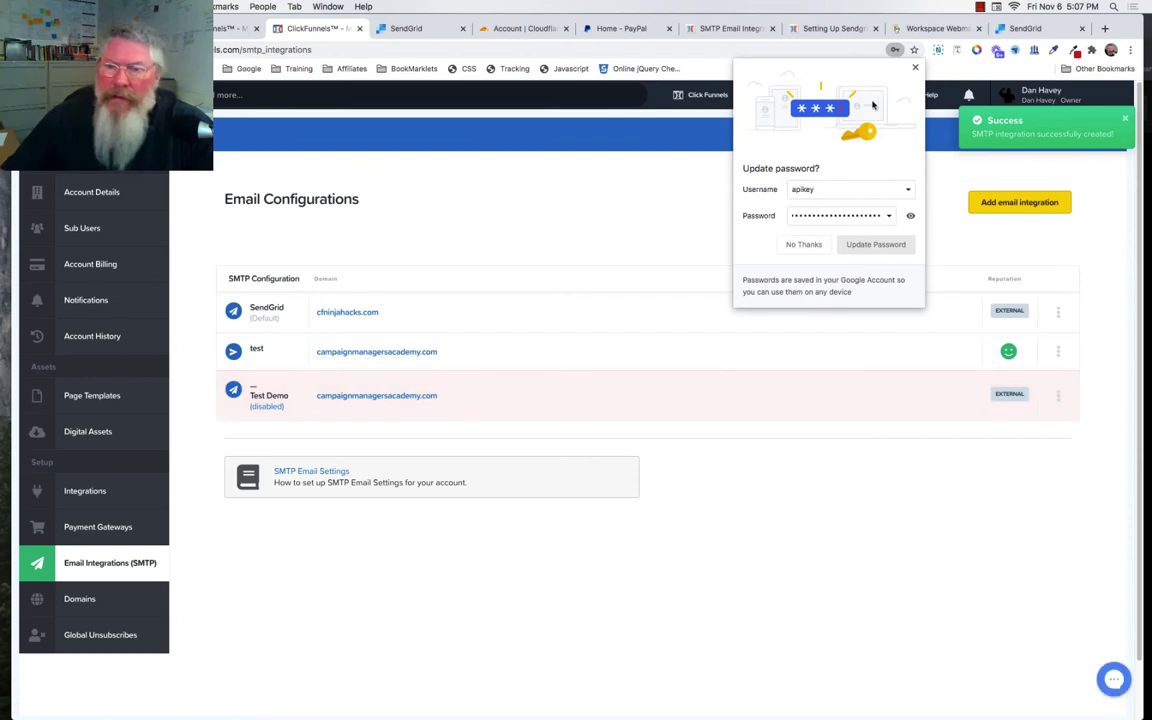
# Step: Re-save the disabled Test Demo integration's settings to re-enable it
pyautogui.click(1058, 394)
pyautogui.click(1037, 415)
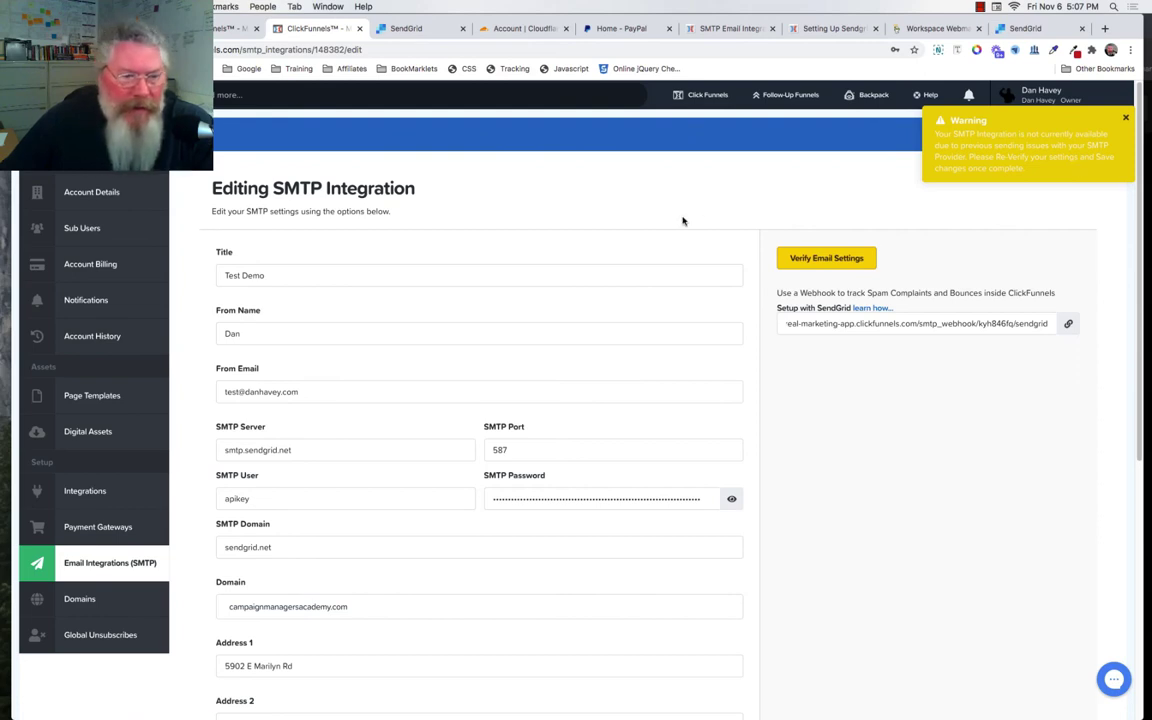
pyautogui.scroll(-5, 683, 221)
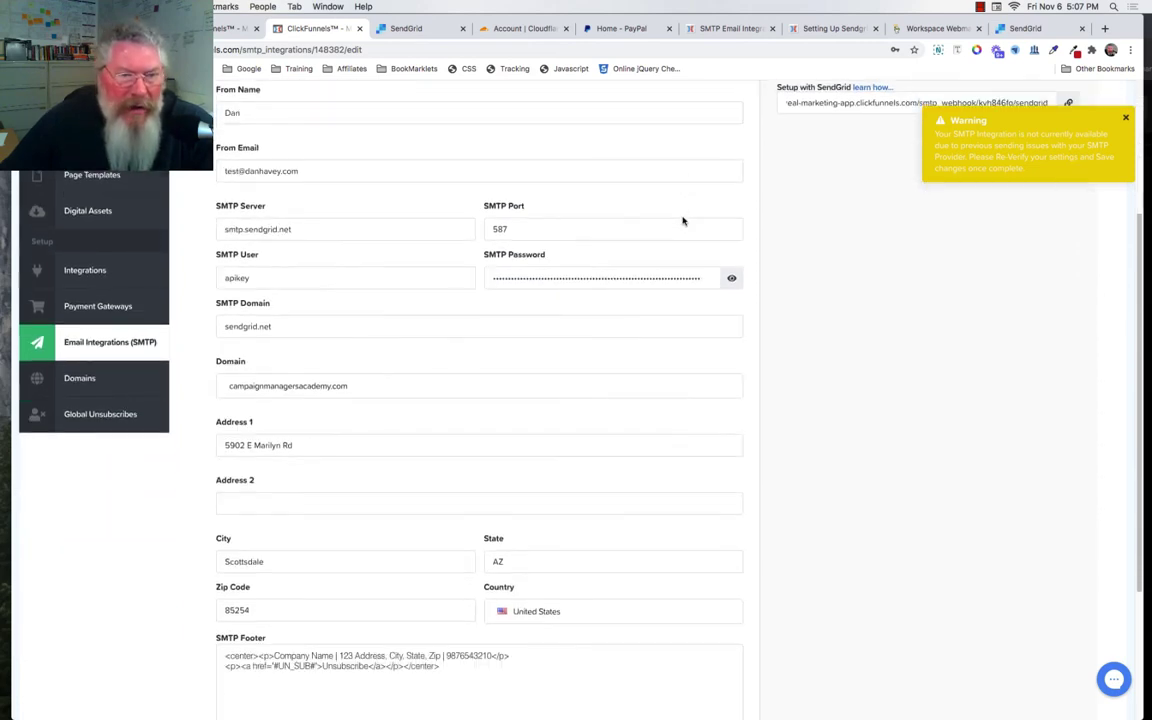
pyautogui.scroll(-5, 683, 221)
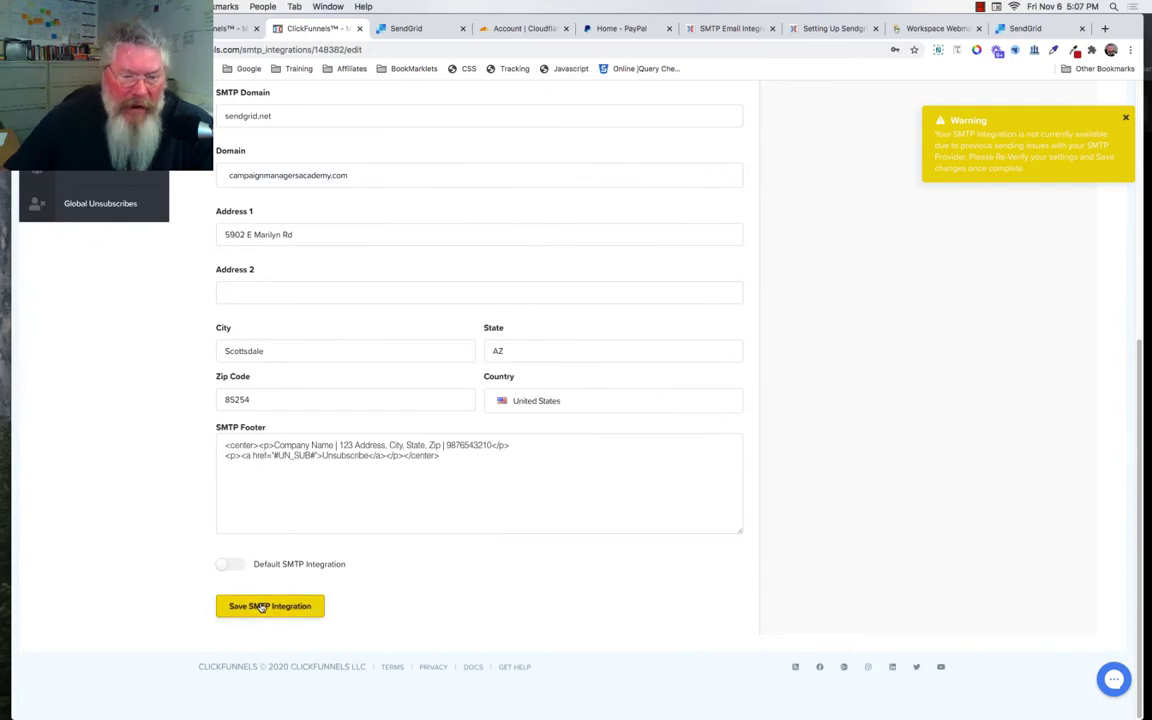
pyautogui.click(261, 607)
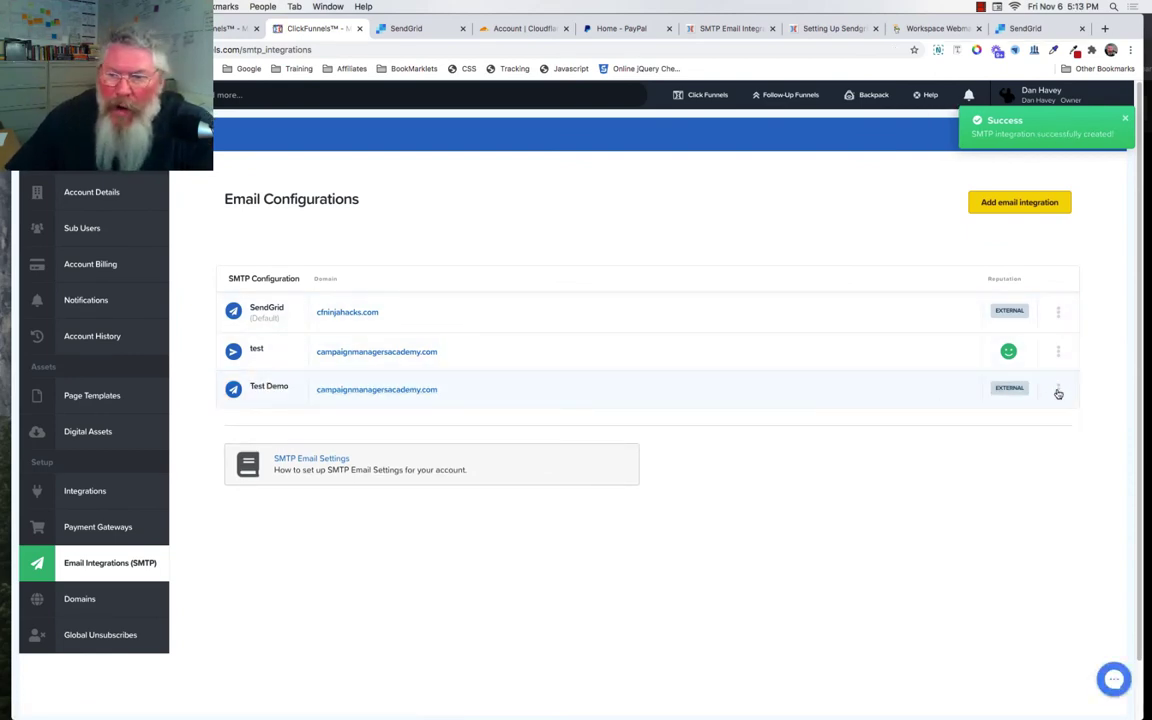
# Step: Copy the webhook URL from the Test Demo integration's edit page and switch to SendGrid
pyautogui.click(1058, 389)
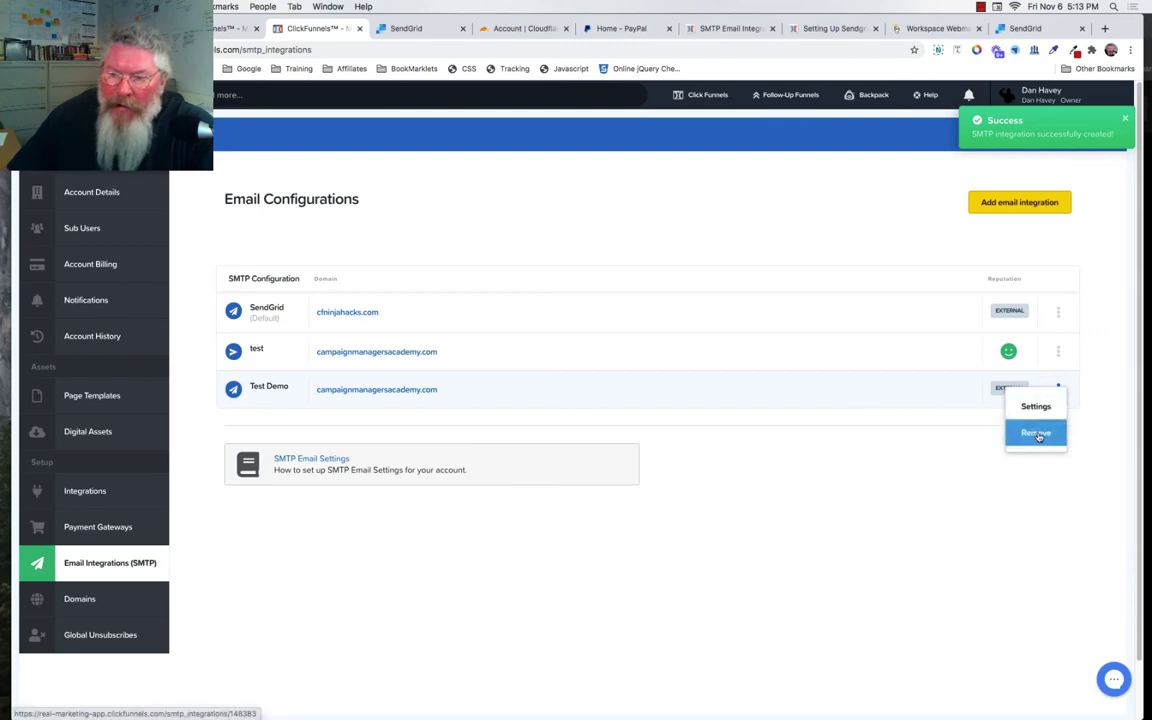
pyautogui.click(745, 486)
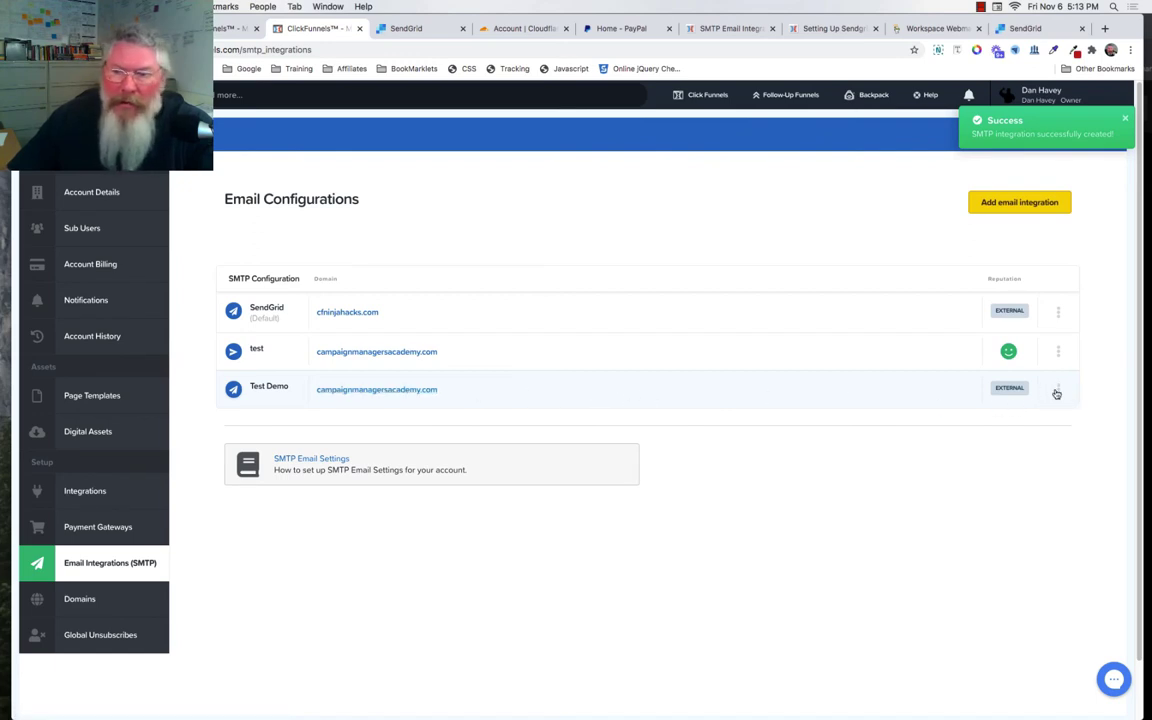
pyautogui.click(1057, 389)
pyautogui.click(1034, 404)
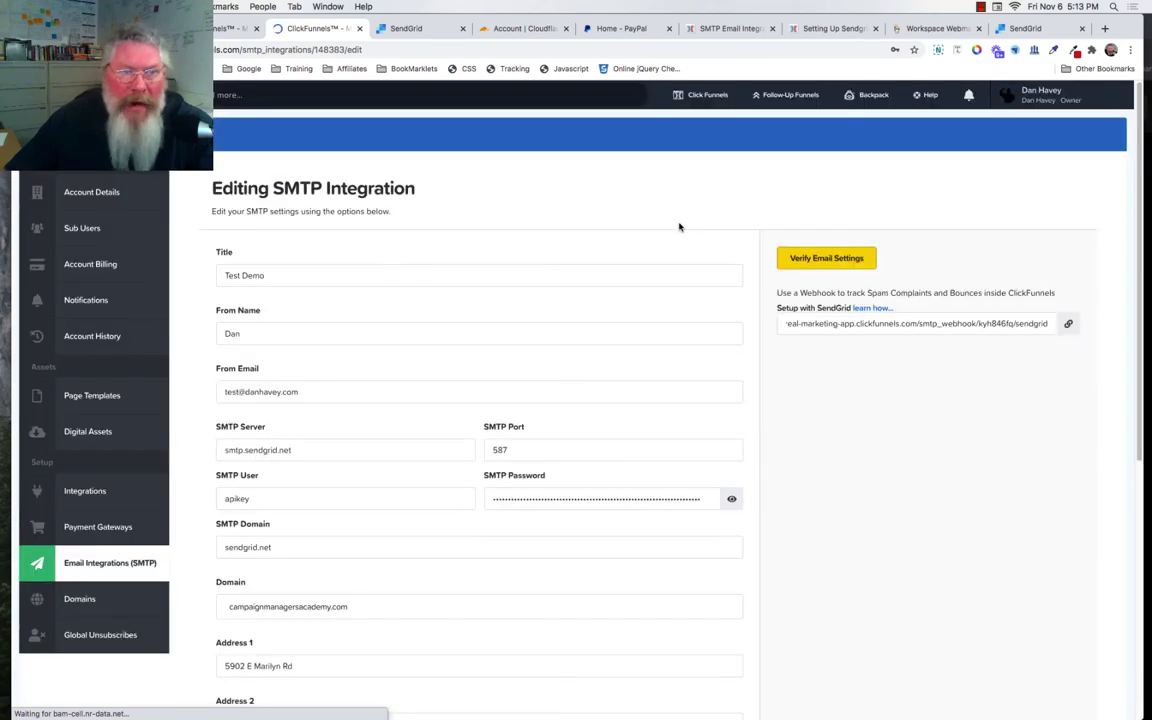
pyautogui.click(1068, 324)
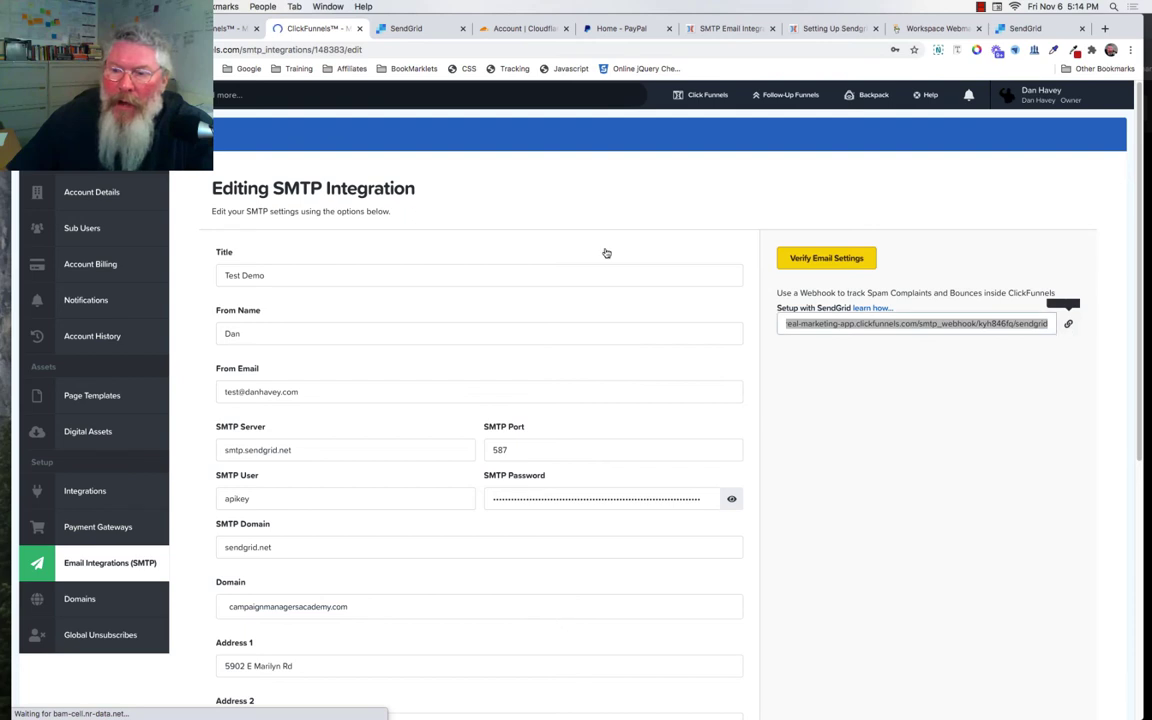
pyautogui.click(420, 30)
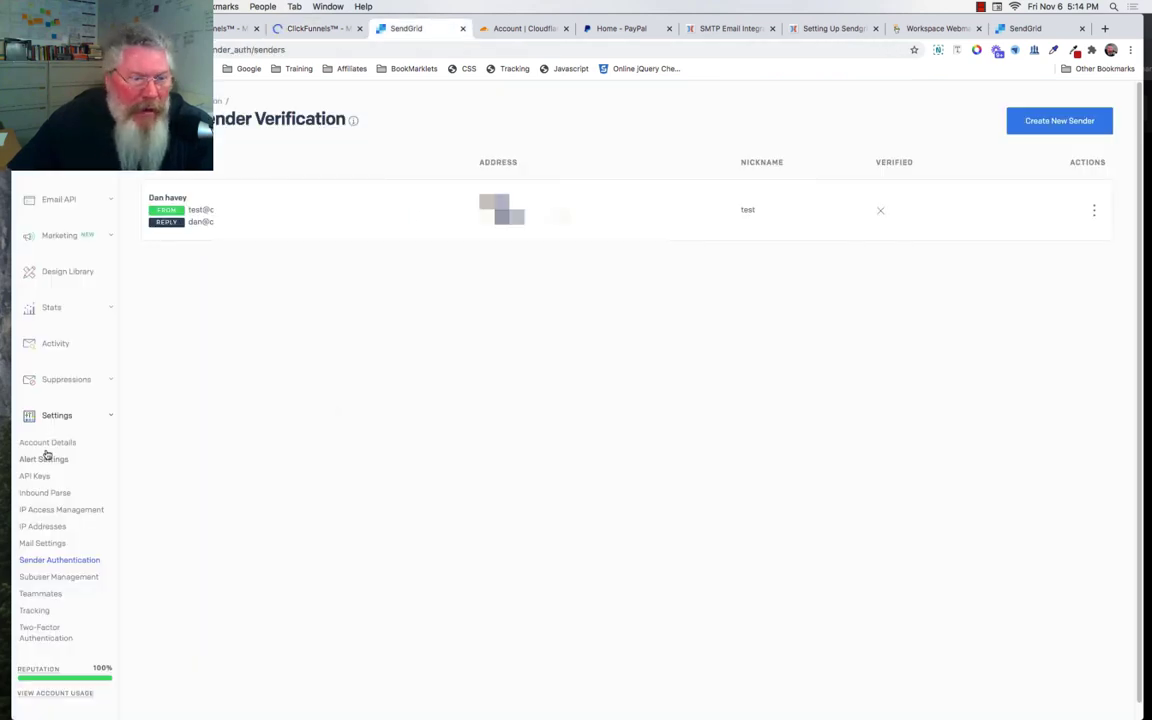
# Step: Paste the ClickFunnels webhook URL as the Event Webhook's HTTP Post URL
pyautogui.click(44, 545)
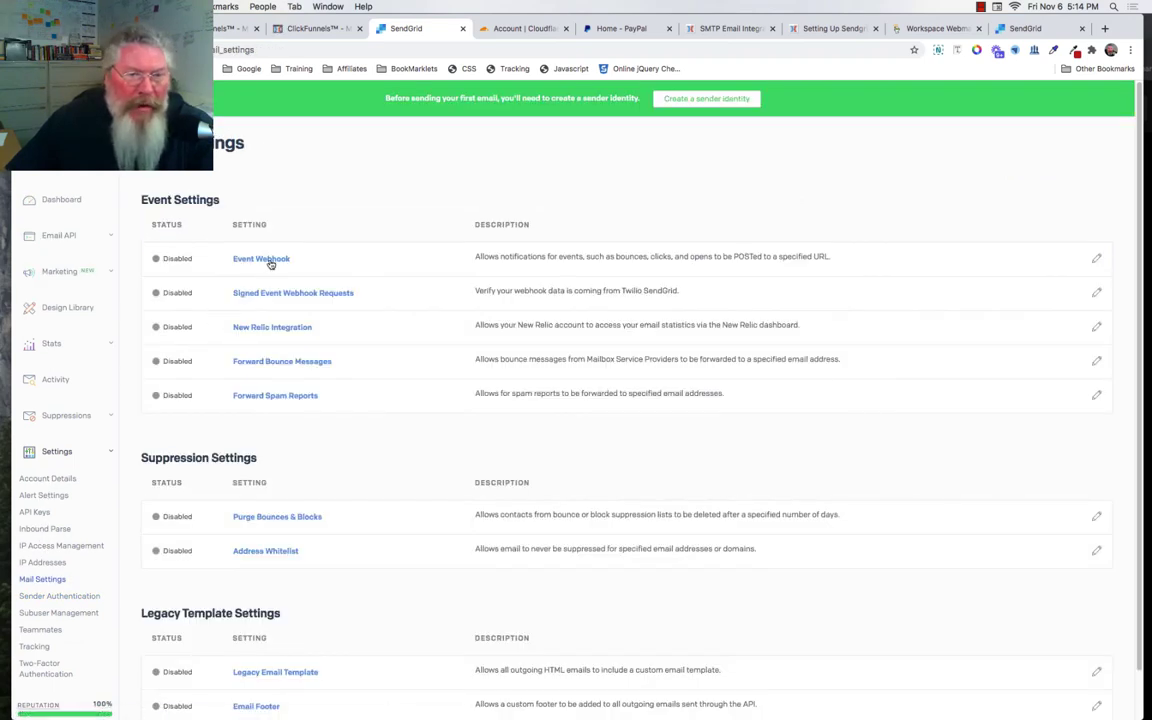
pyautogui.click(268, 260)
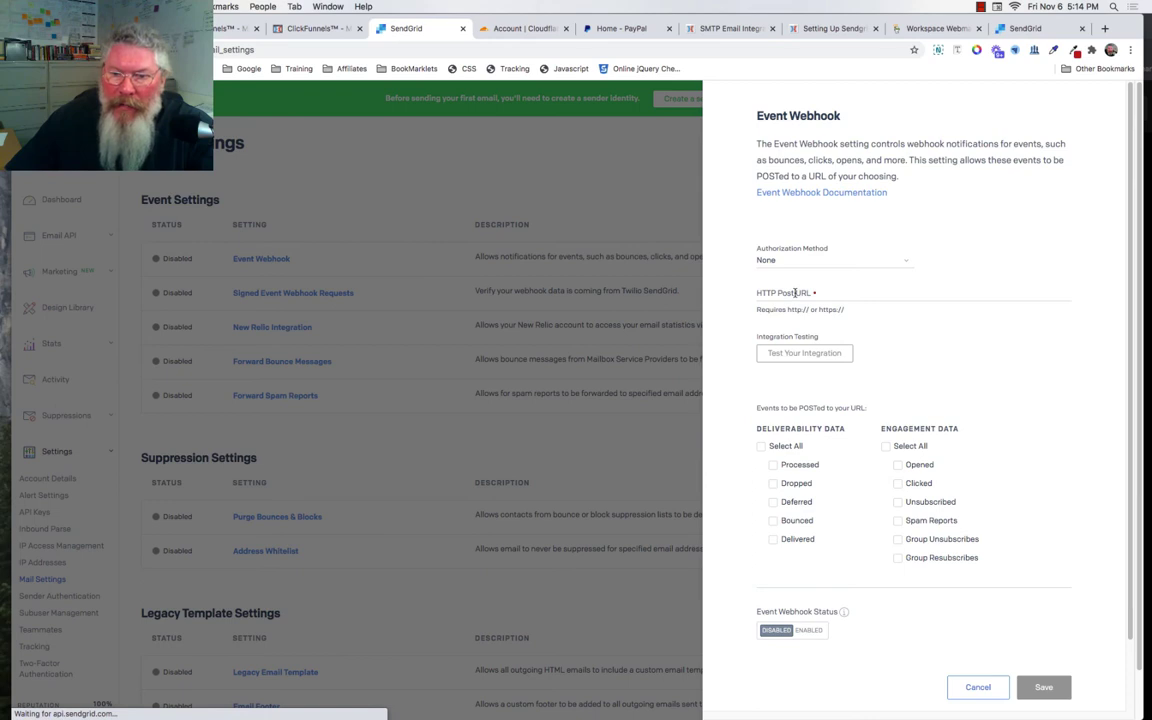
pyautogui.click(795, 293)
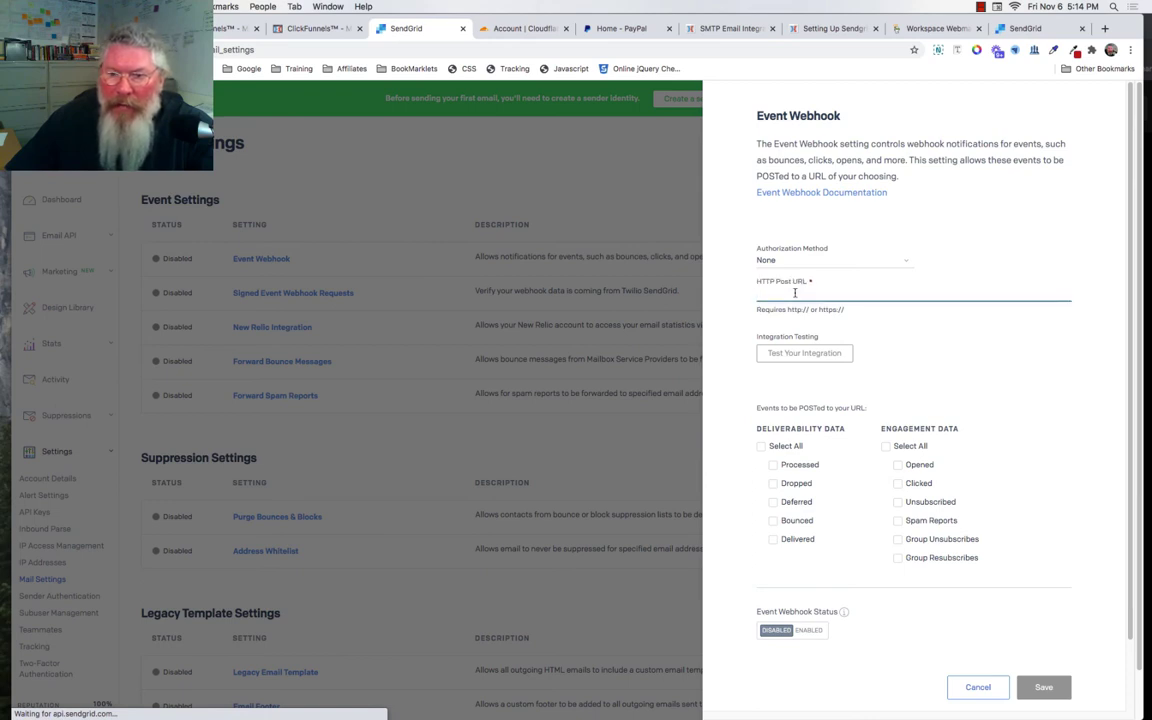
pyautogui.press('super+v')
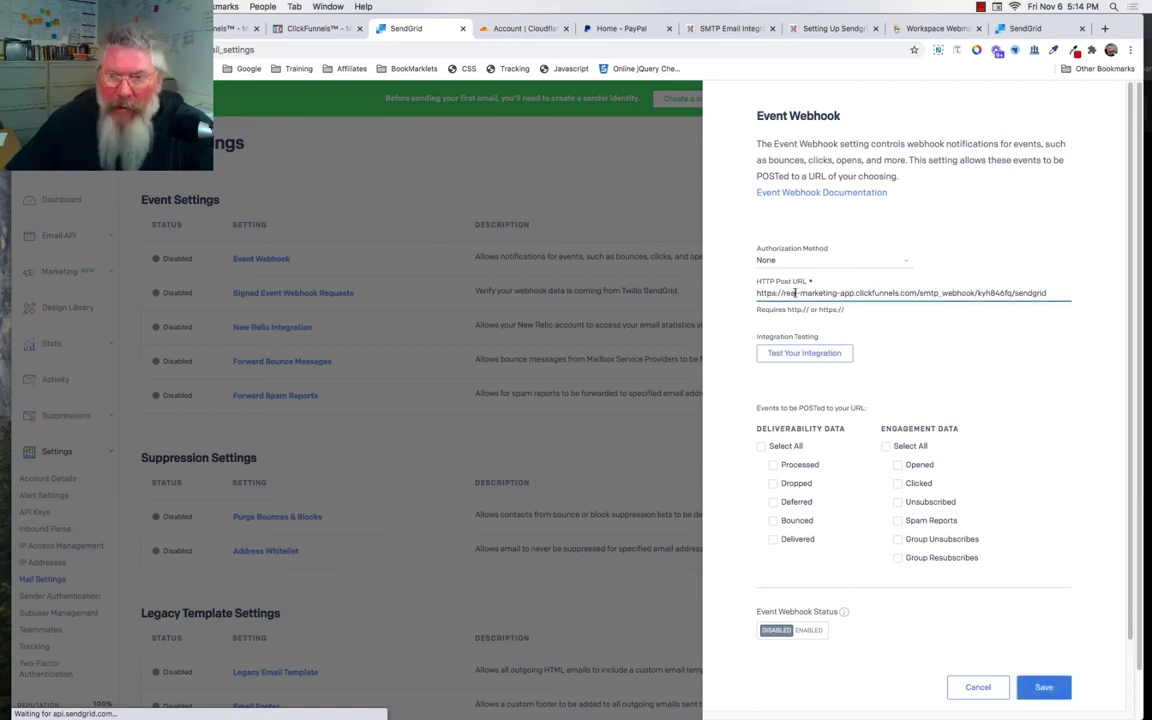
pyautogui.click(818, 353)
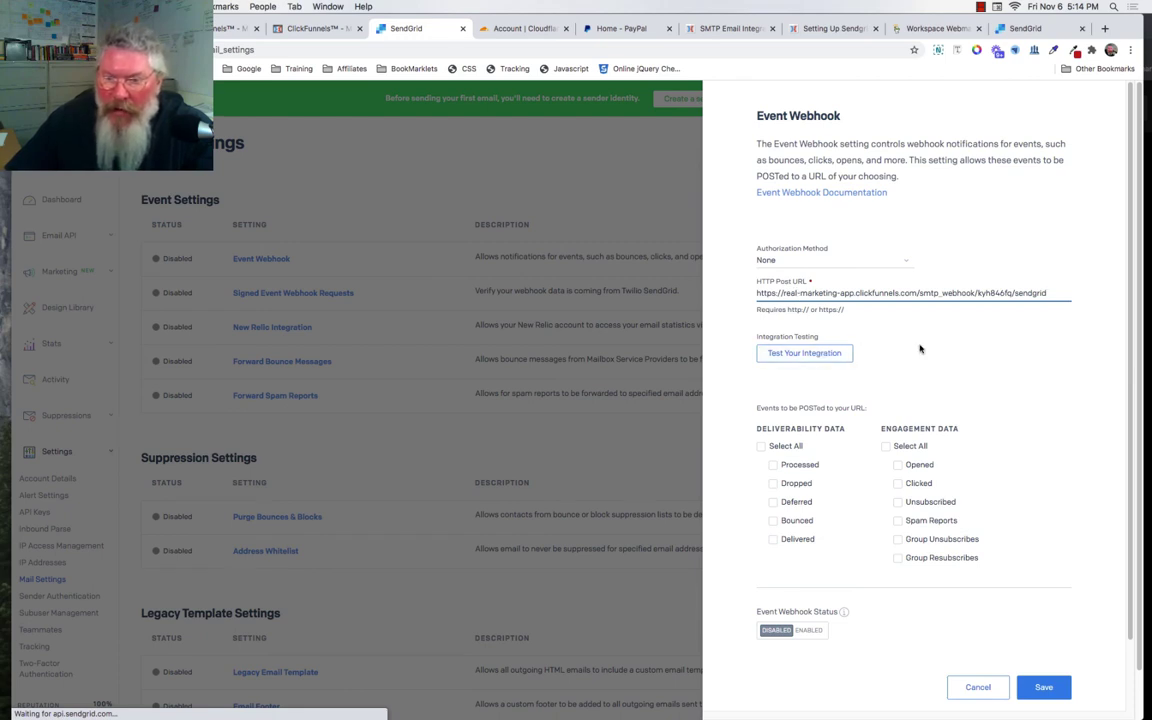
# Step: Select all deliverability and engagement events except Group Unsubscribes/Resubscribes, enable the webhook, and save
pyautogui.scroll(-2, 920, 348)
pyautogui.click(761, 367)
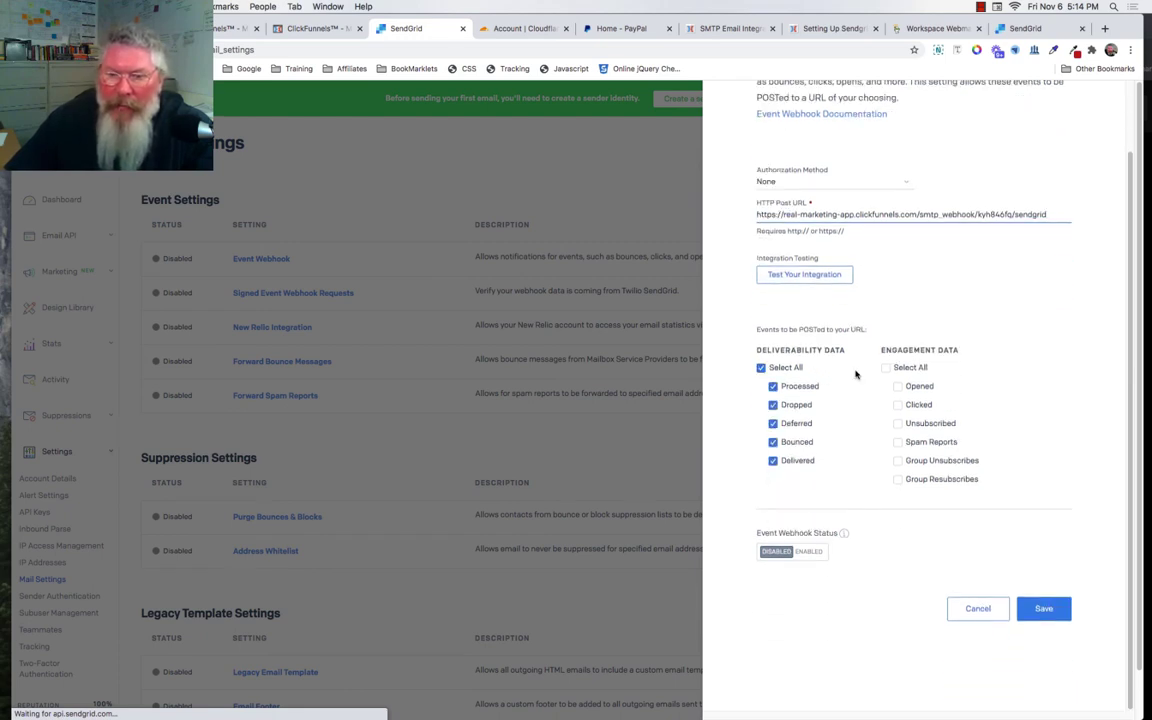
pyautogui.click(885, 367)
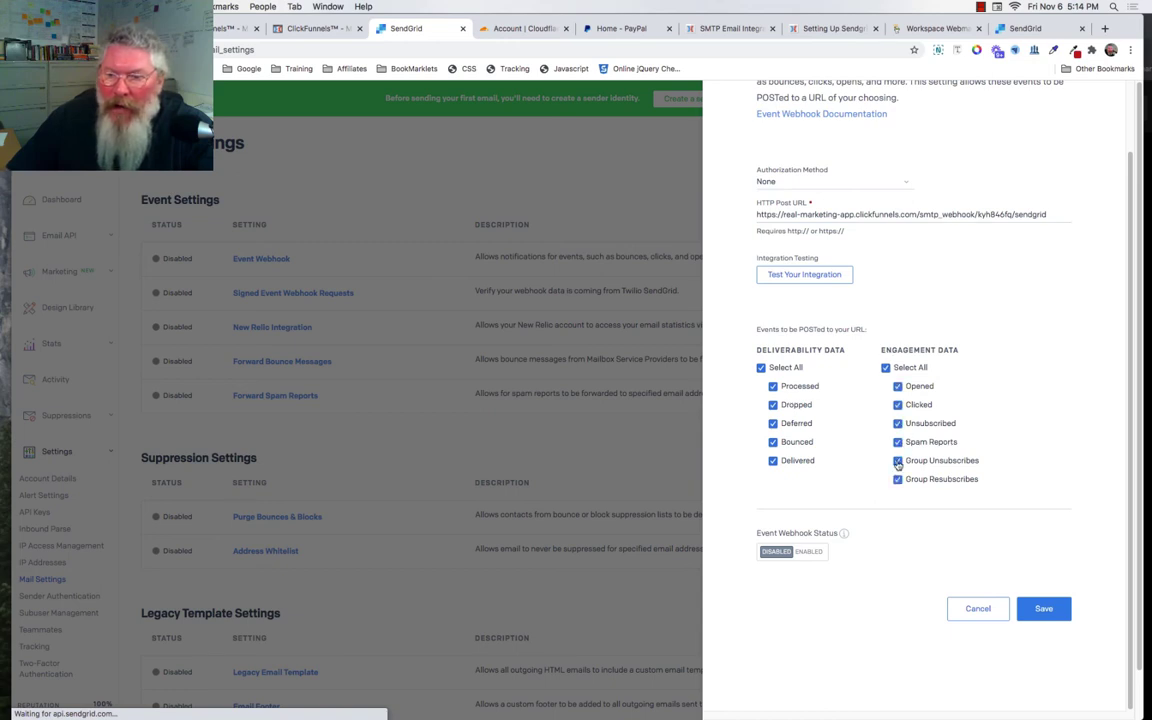
pyautogui.click(897, 461)
pyautogui.click(897, 479)
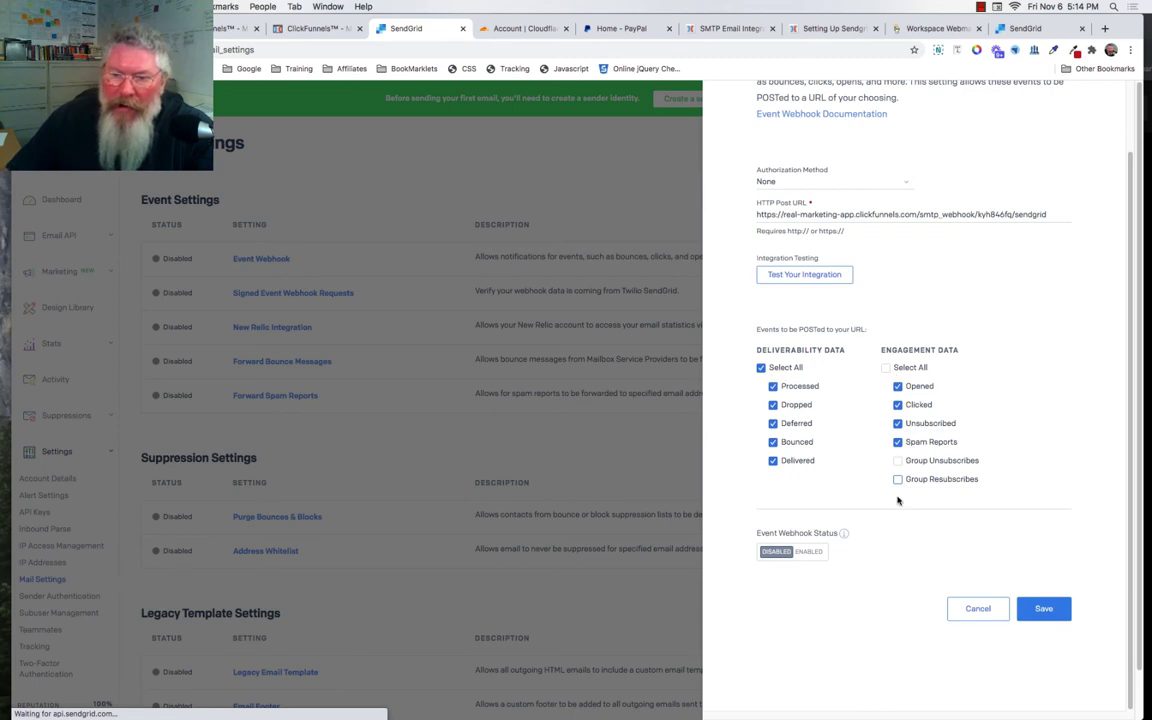
pyautogui.click(817, 553)
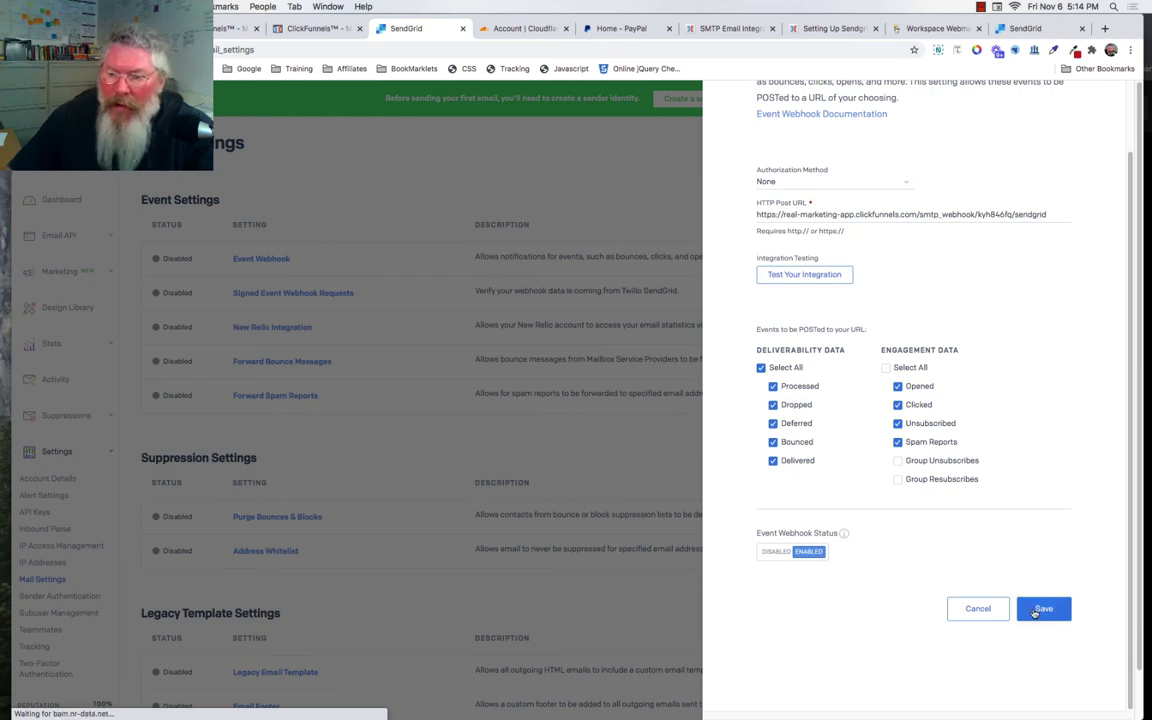
pyautogui.click(1040, 610)
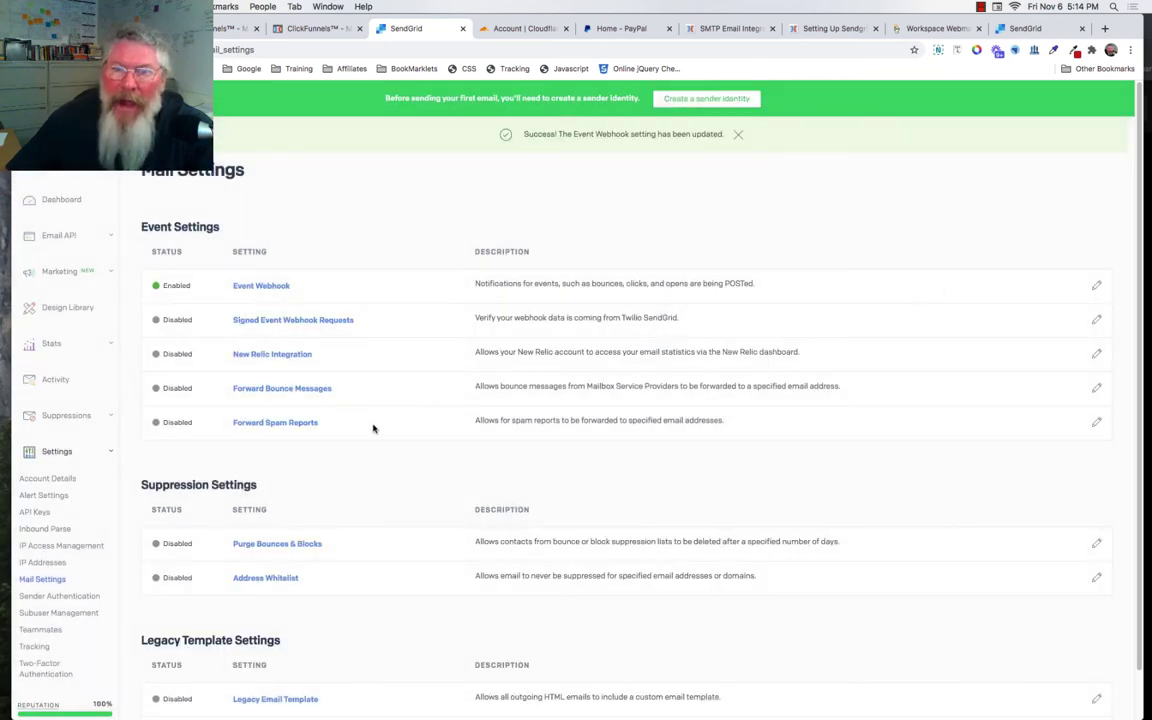
# Step: Send a test event to the ClickFunnels webhook from the Event Webhook panel
pyautogui.click(264, 289)
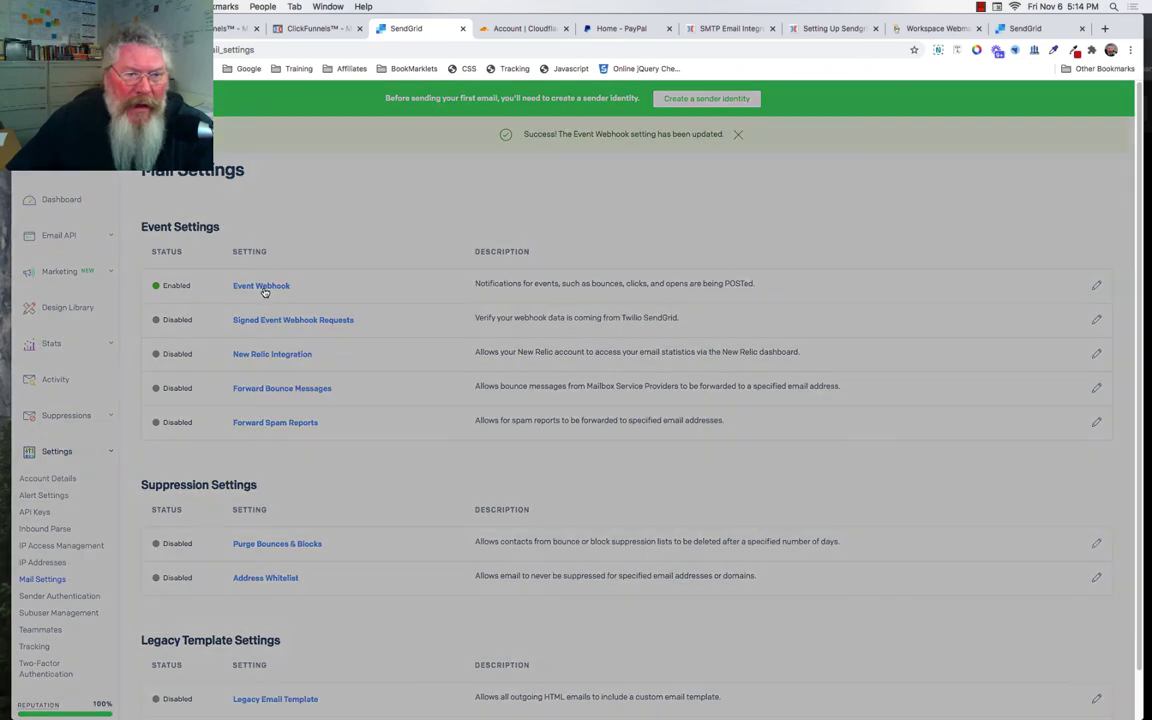
pyautogui.click(798, 354)
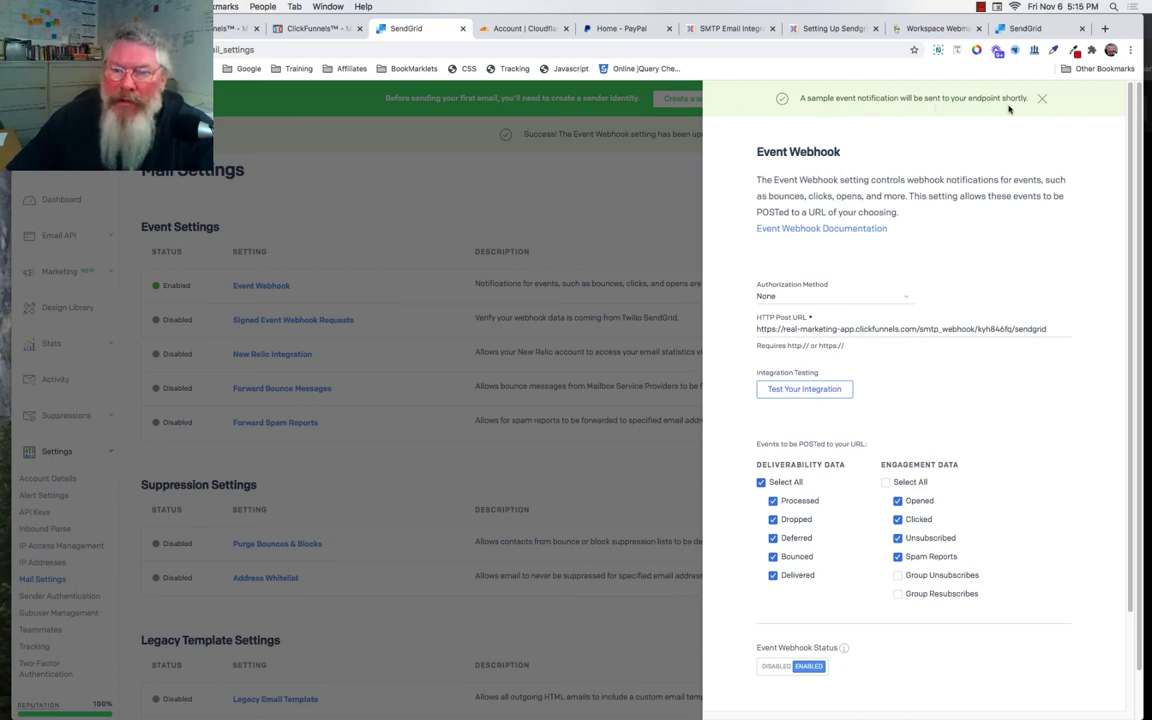
pyautogui.click(416, 174)
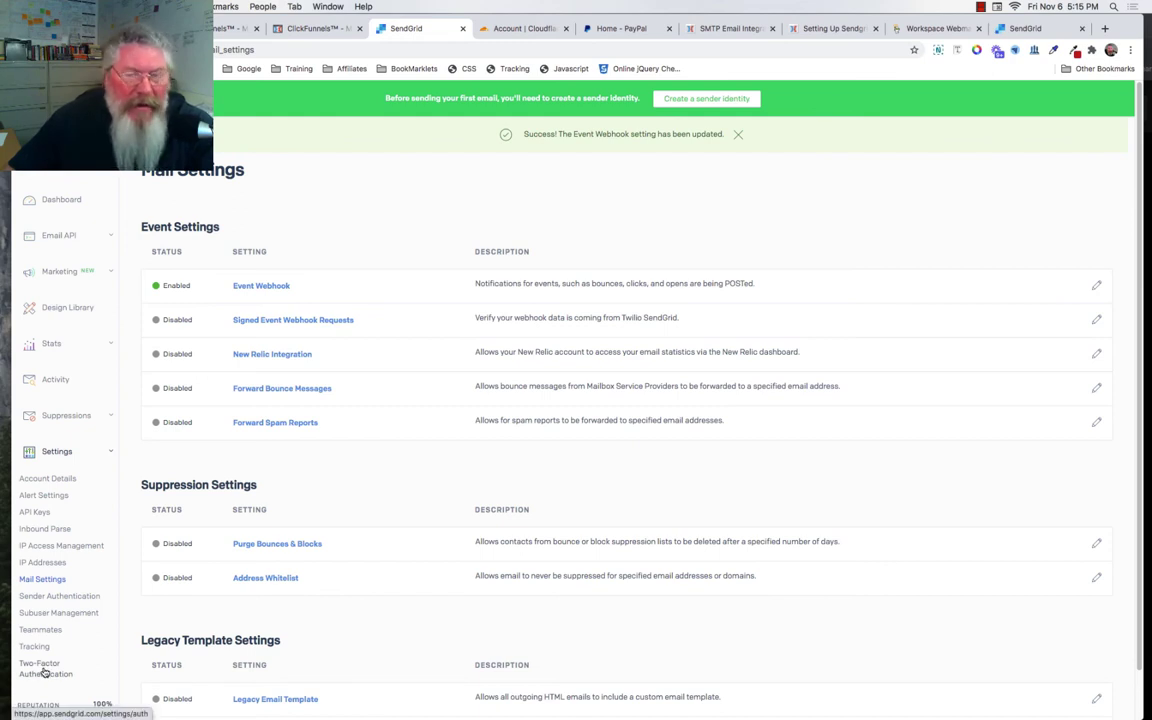
pyautogui.click(44, 668)
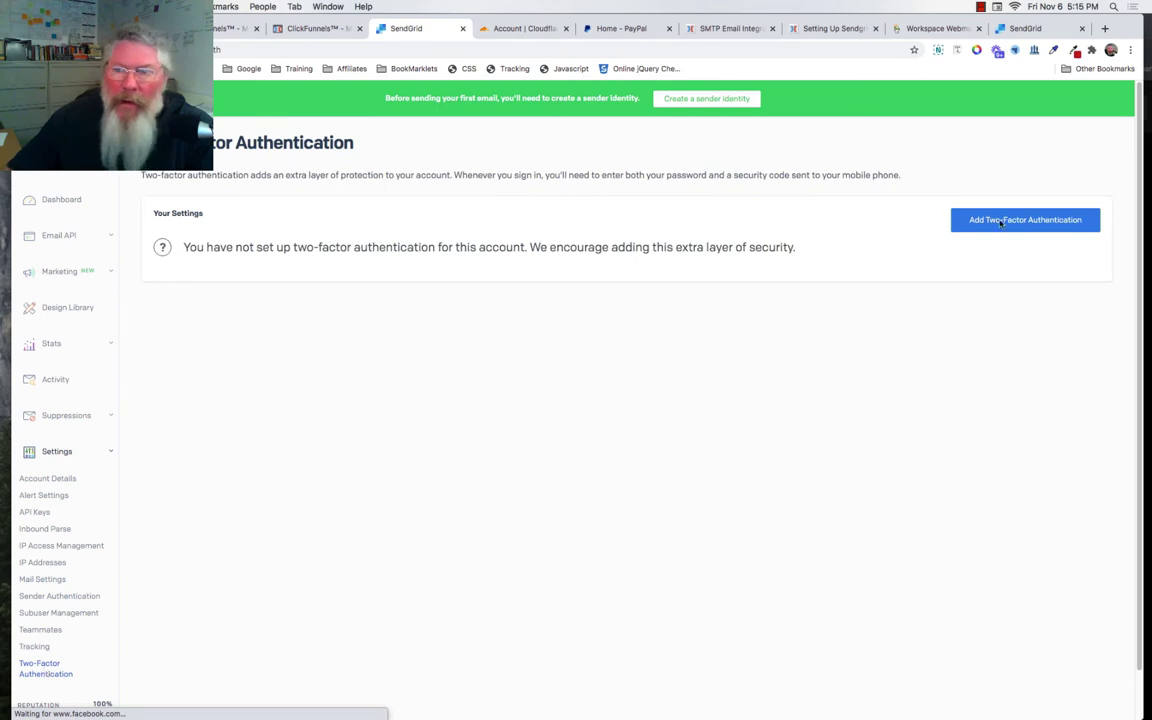
# Step: Begin Authy two-factor setup with a mobile phone number, then cancel it
pyautogui.click(1003, 221)
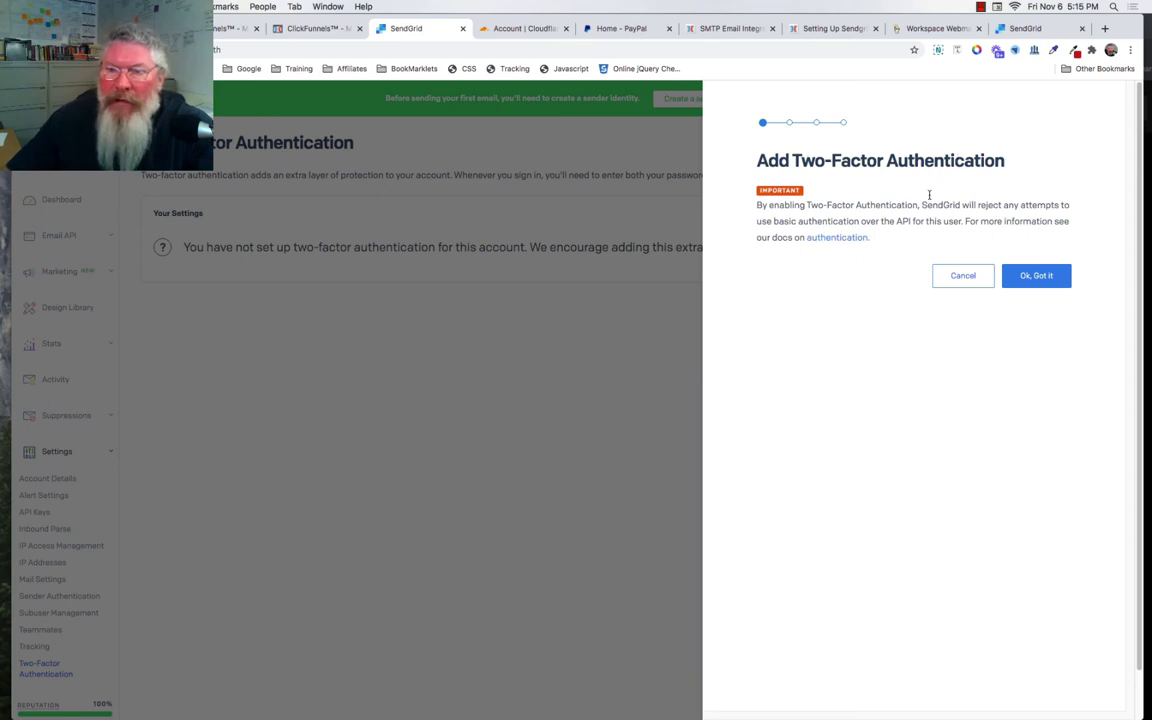
pyautogui.click(1038, 277)
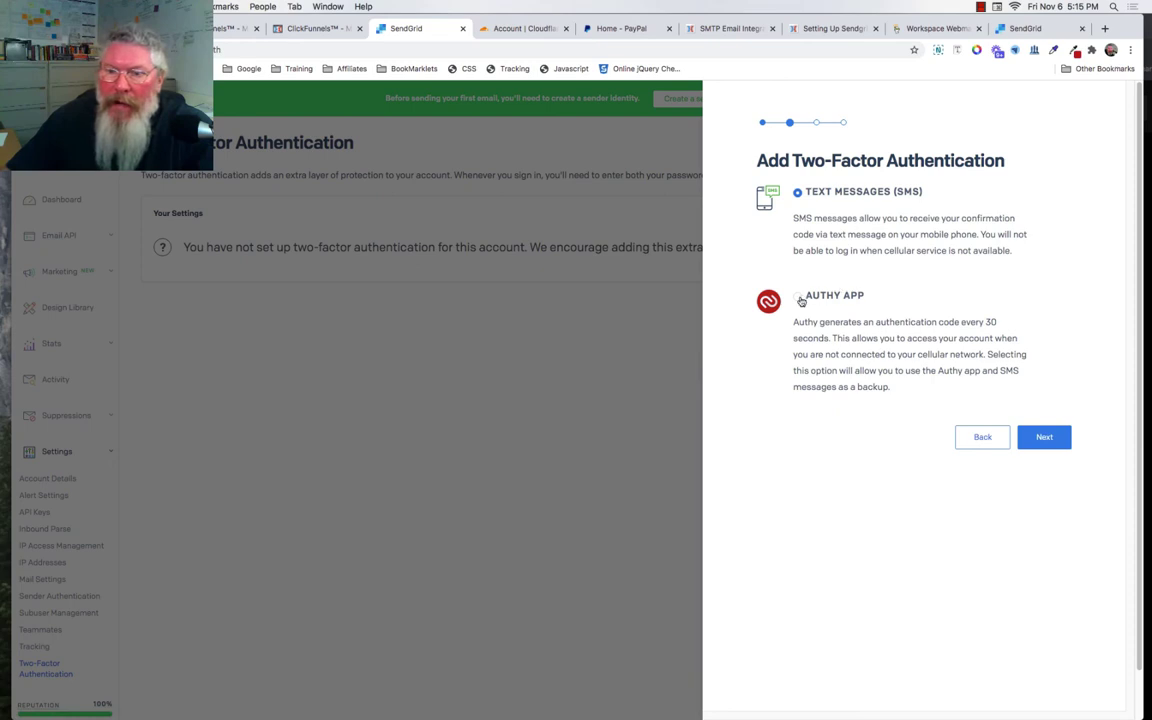
pyautogui.click(850, 302)
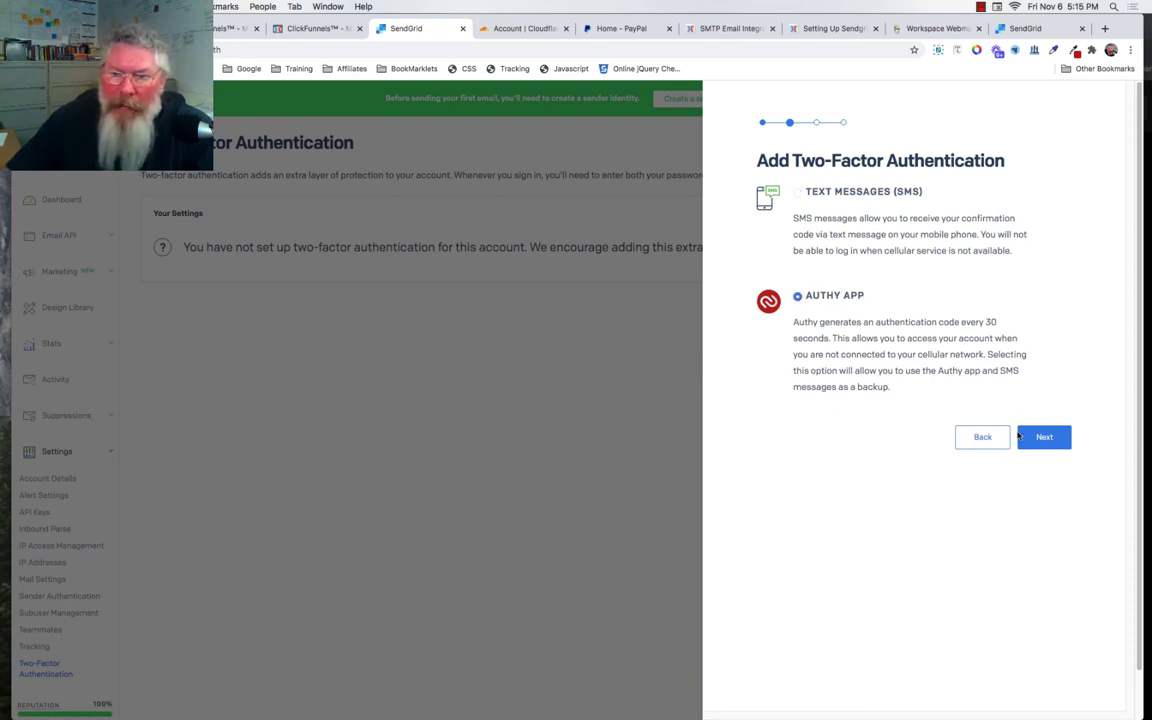
pyautogui.click(1040, 440)
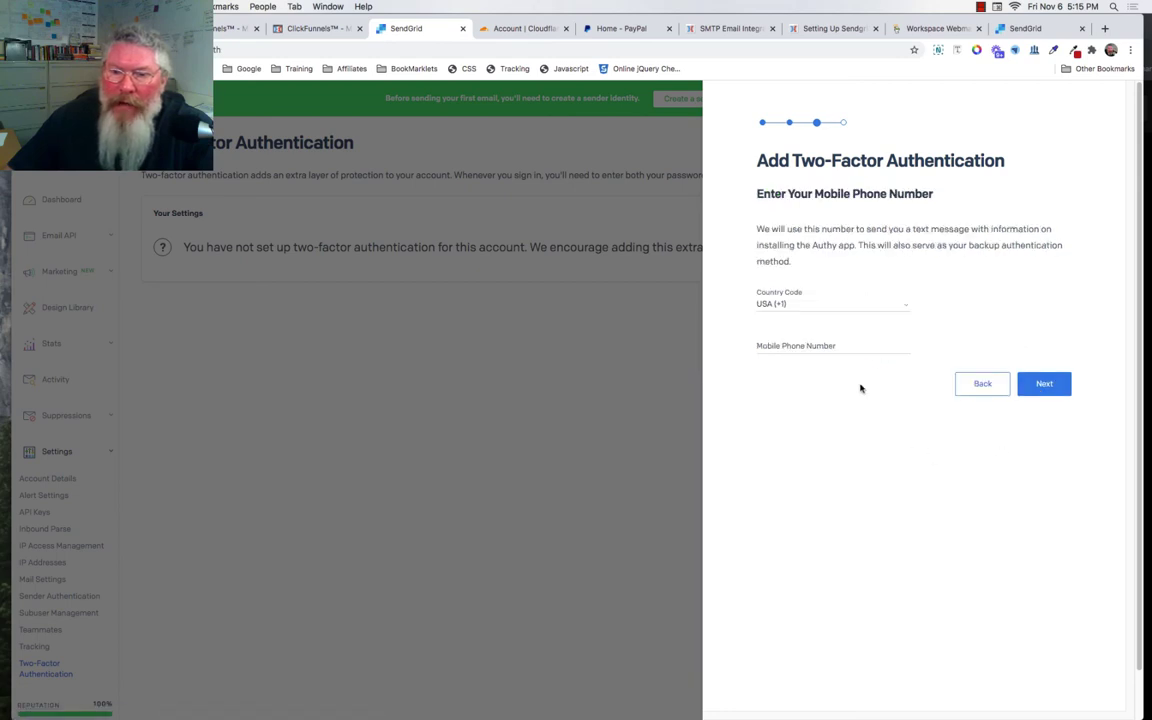
pyautogui.click(802, 347)
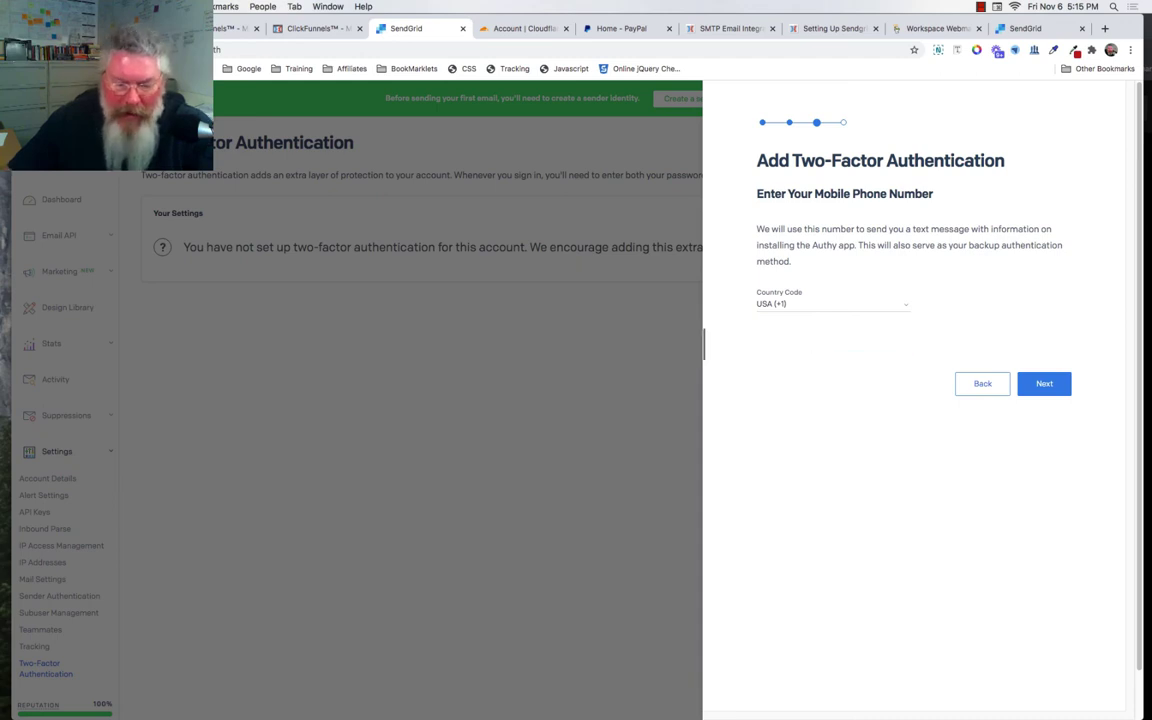
pyautogui.click(1033, 385)
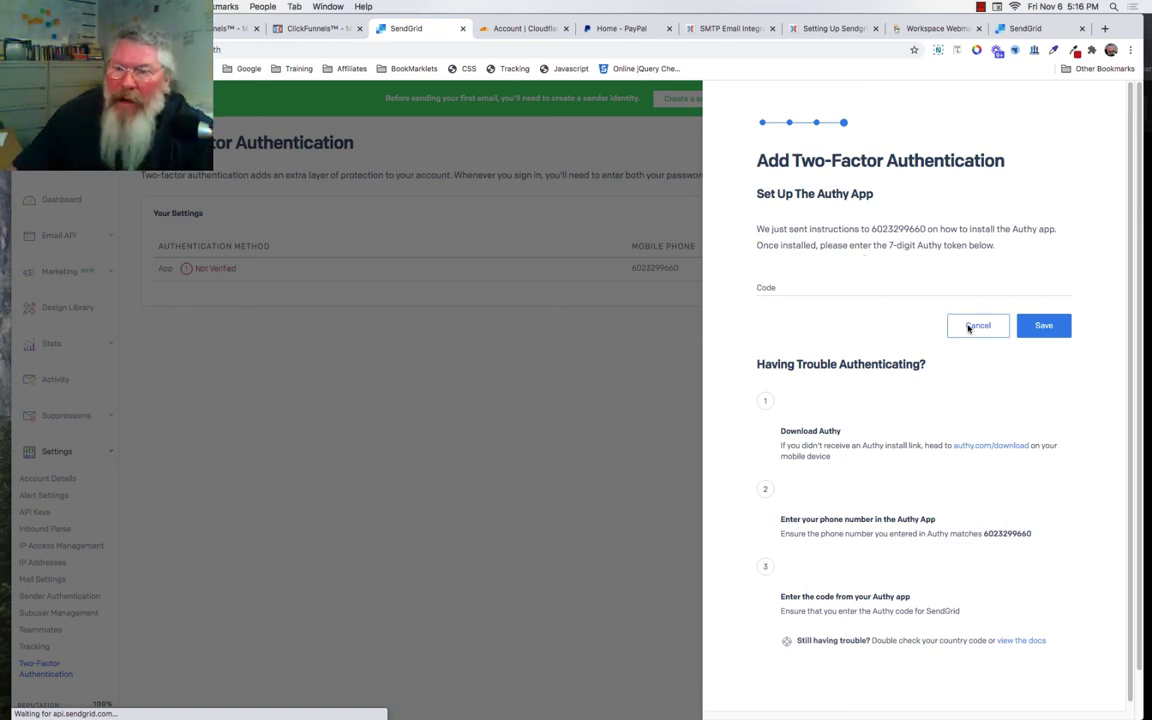
pyautogui.click(974, 328)
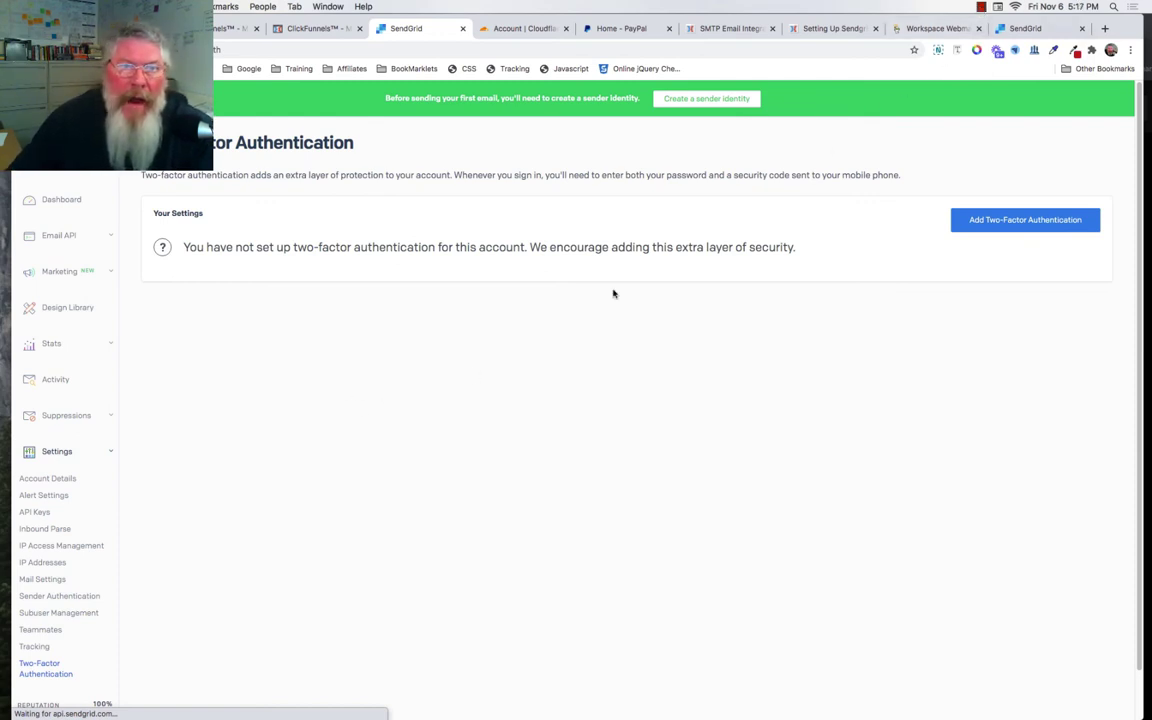
# Step: Start SendGrid domain authentication with Cloudflare as the DNS host and link branding set to Yes
pyautogui.click(62, 597)
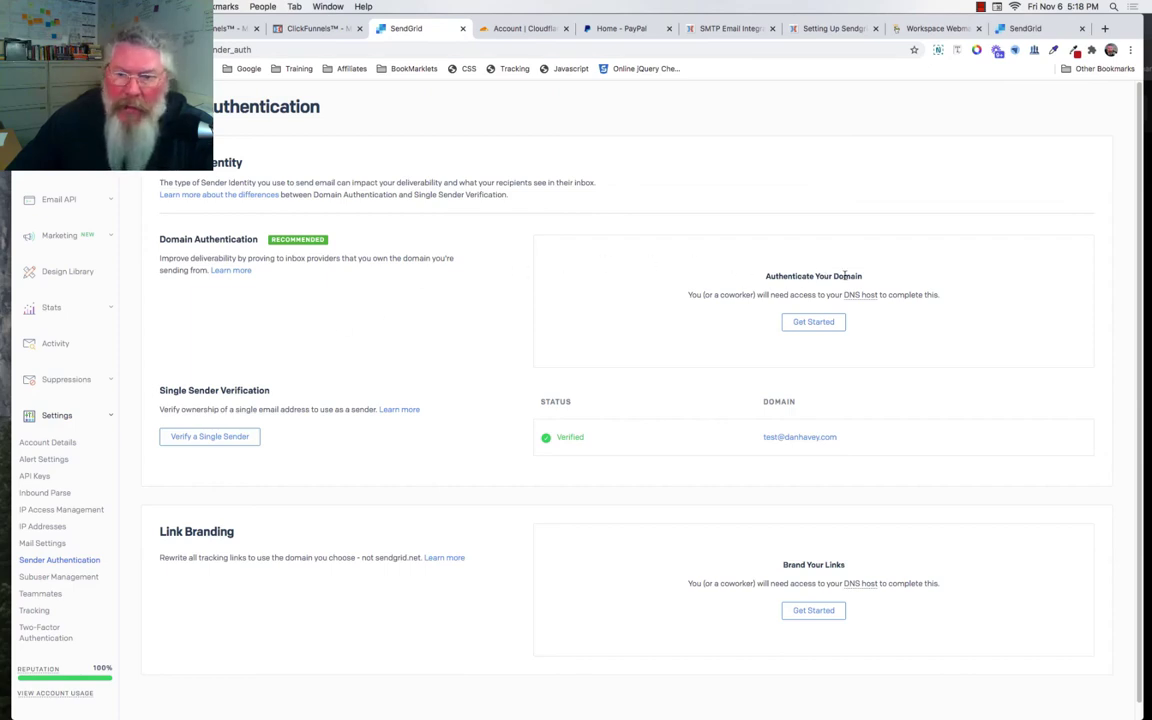
pyautogui.click(818, 324)
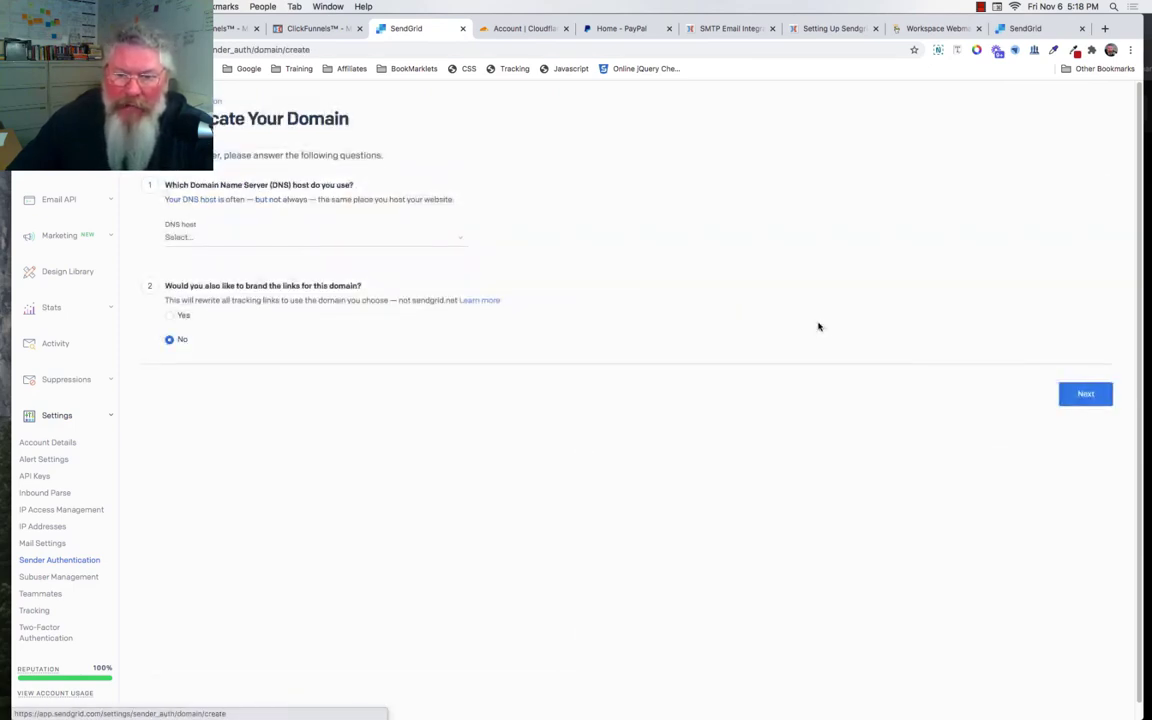
pyautogui.click(205, 238)
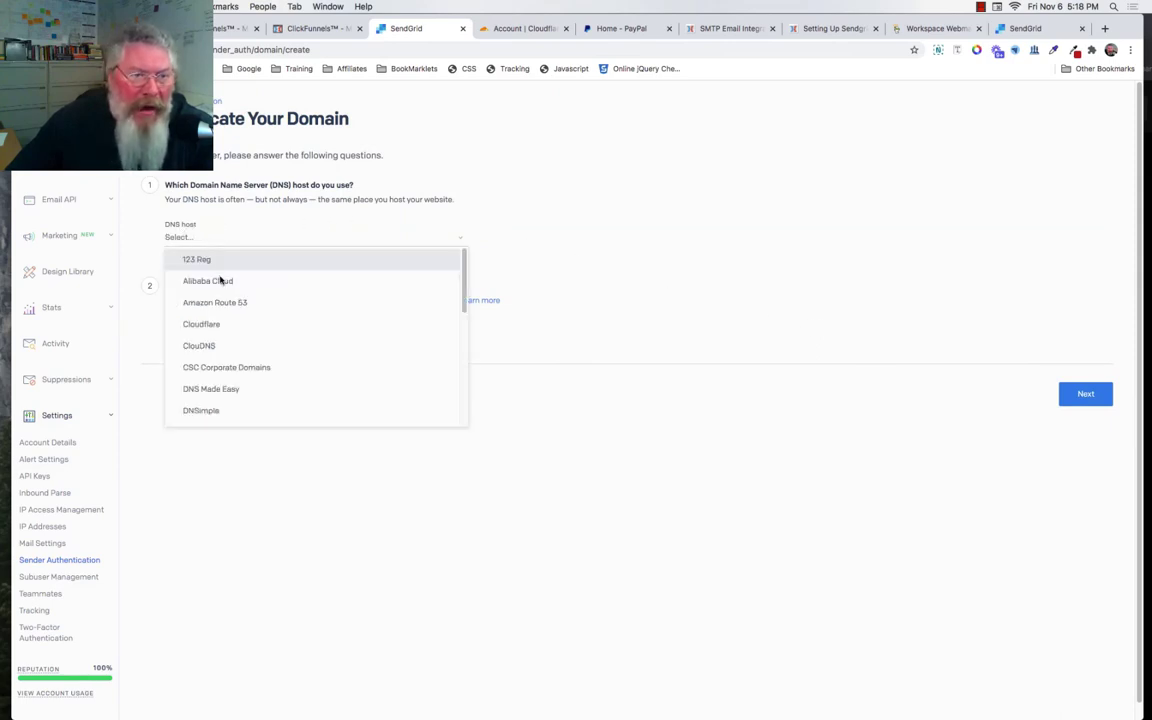
pyautogui.click(211, 327)
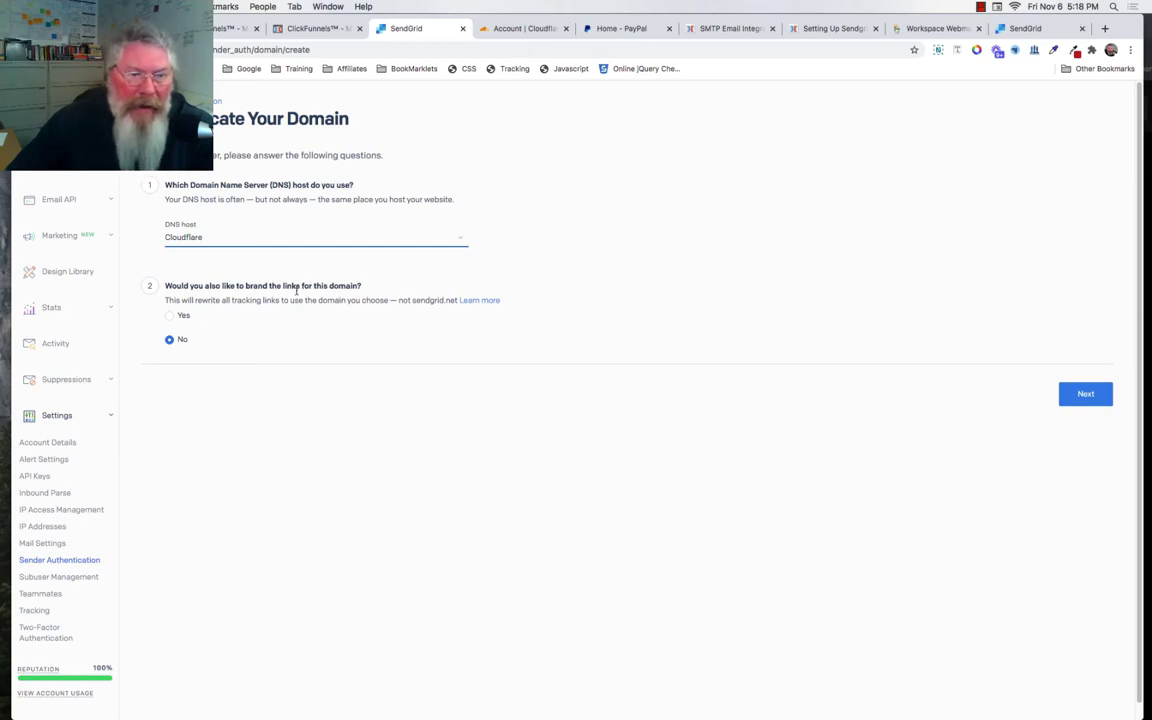
pyautogui.click(171, 318)
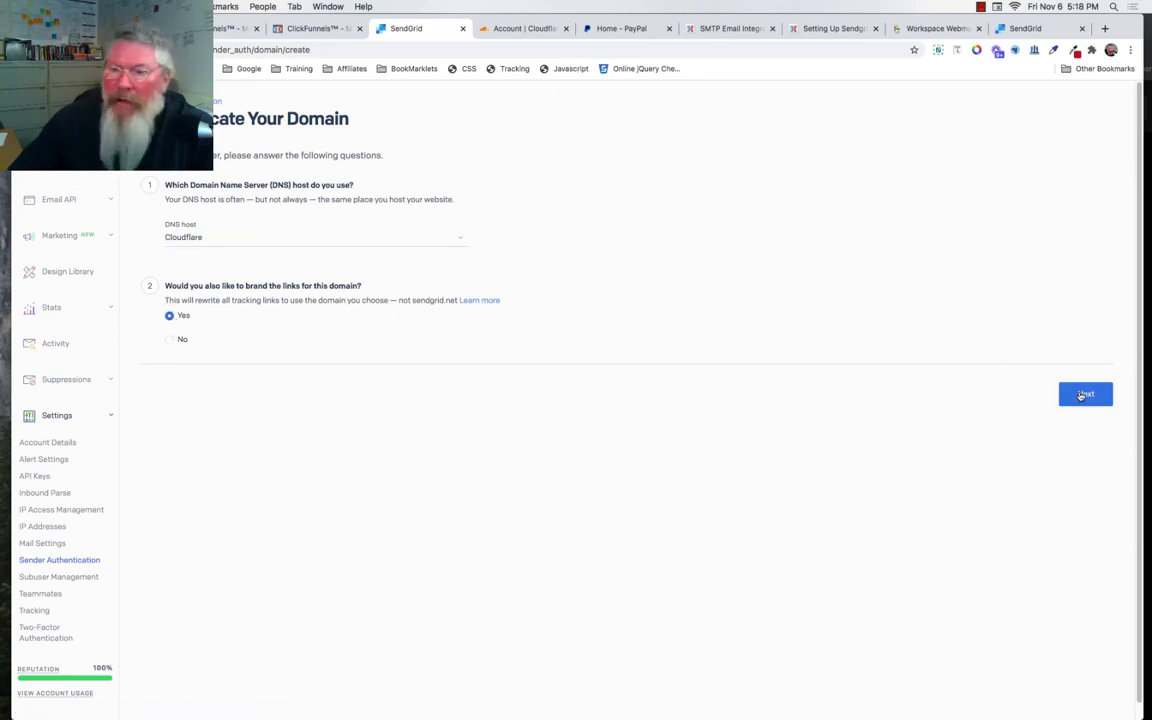
pyautogui.click(1084, 394)
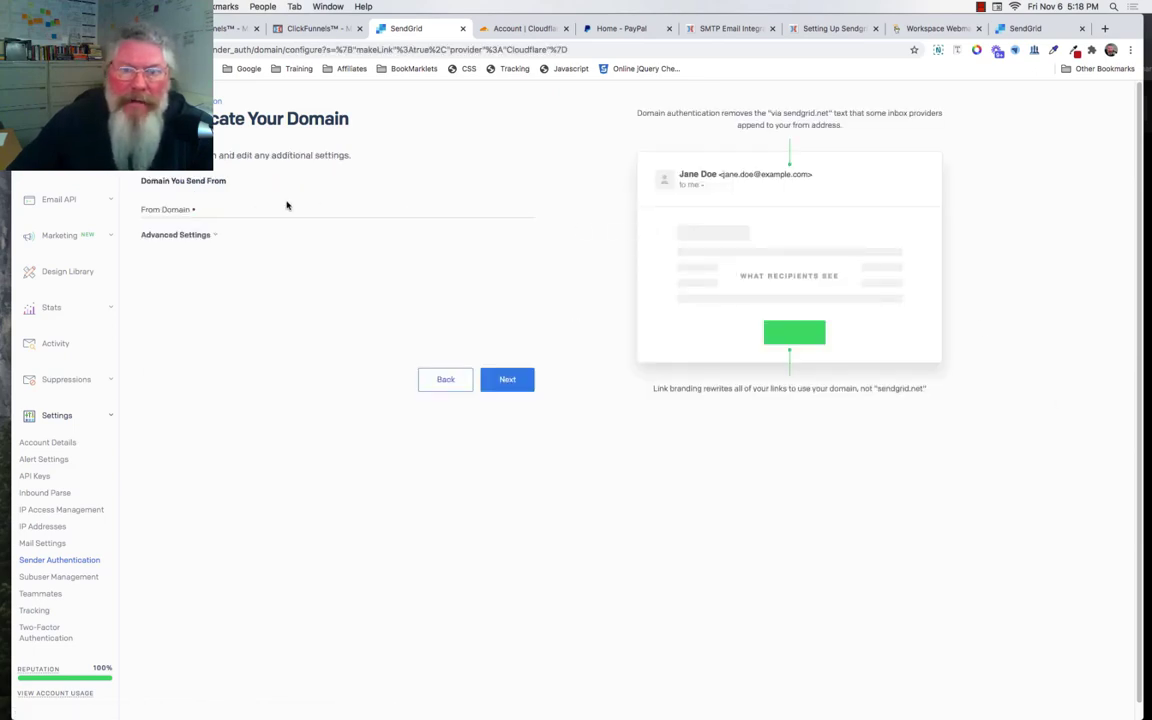
# Step: Enter funnelcodesecrets.com as the From Domain to generate its five CNAME records, then go to Cloudflare
pyautogui.click(231, 208)
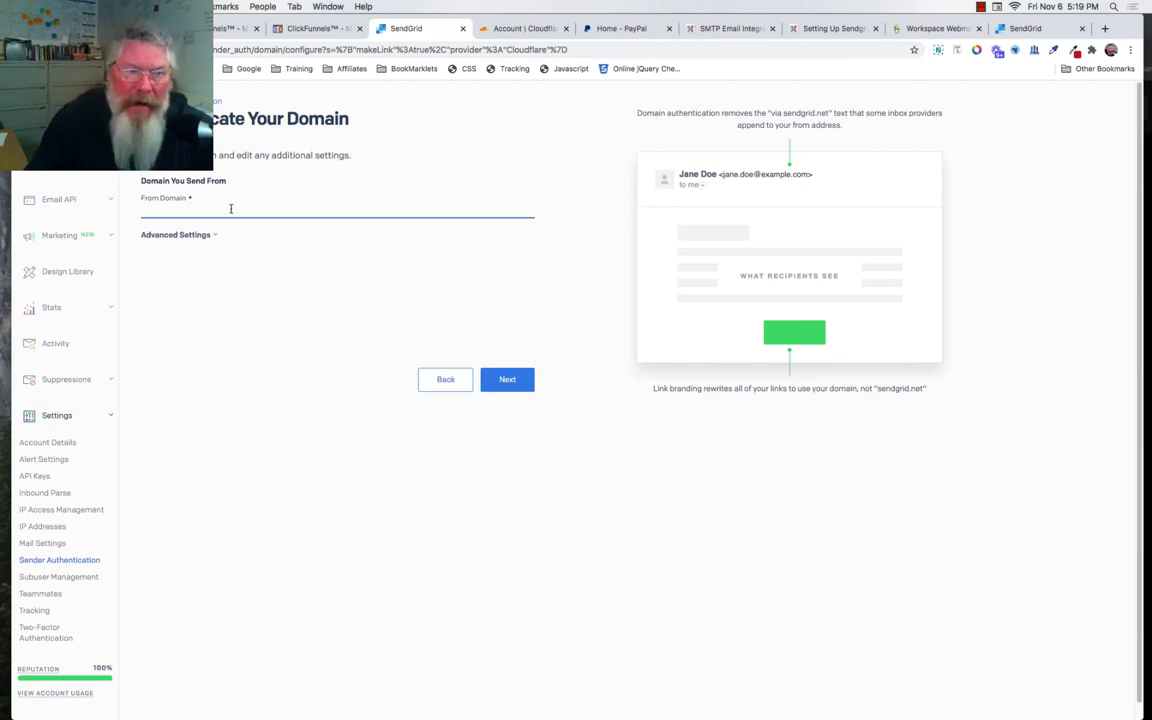
pyautogui.write('funne')
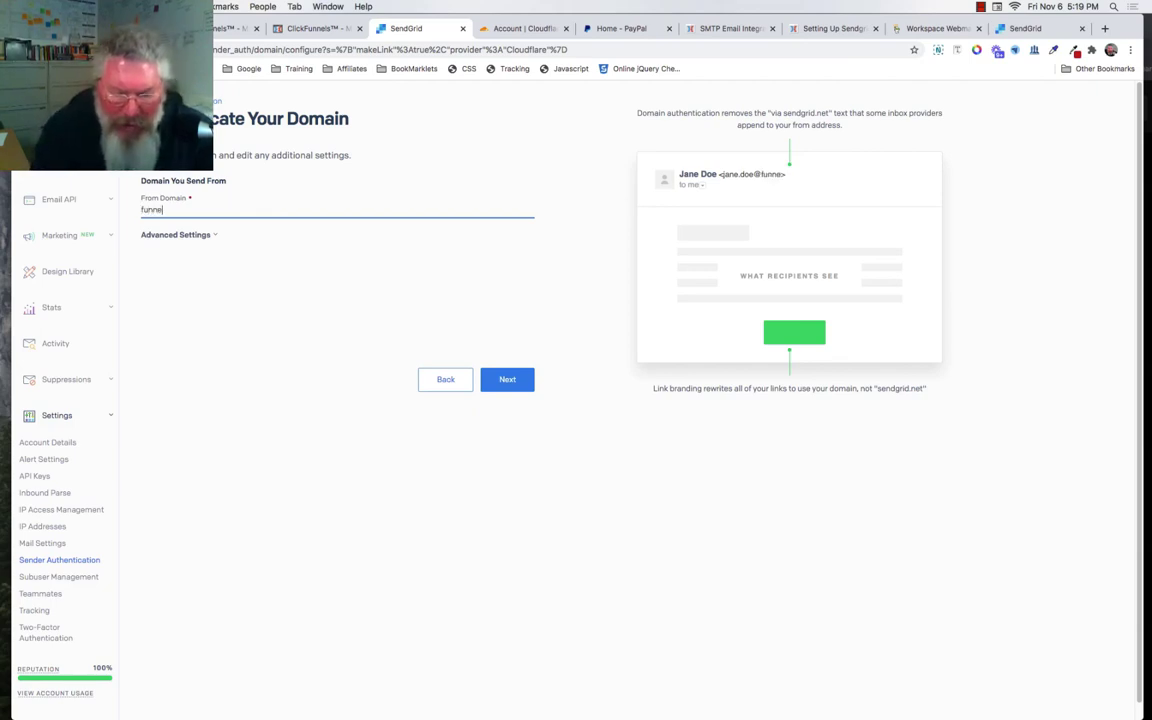
pyautogui.write('lcodes')
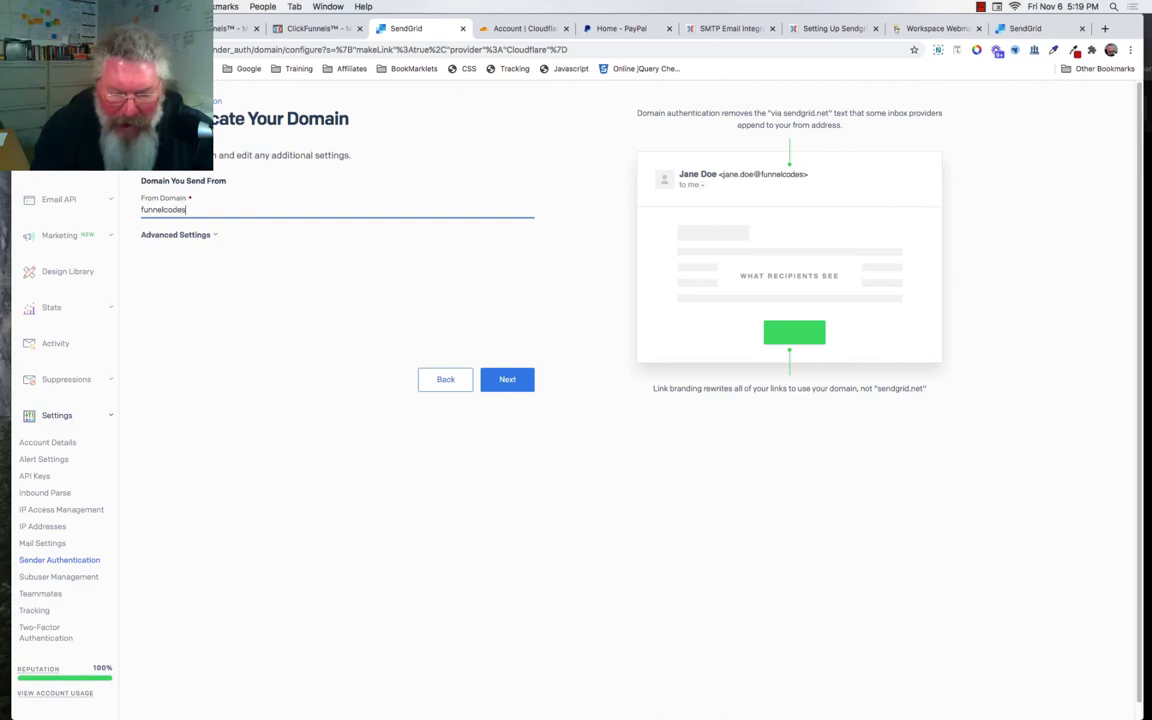
pyautogui.write('ecrets')
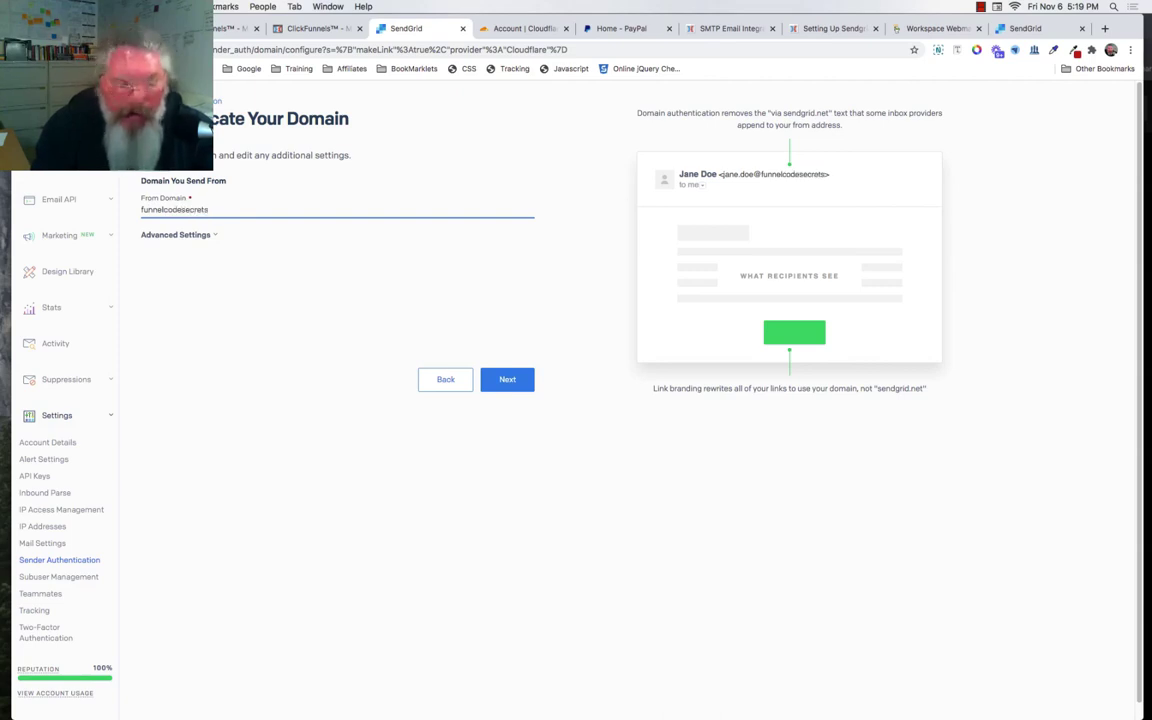
pyautogui.write('.com')
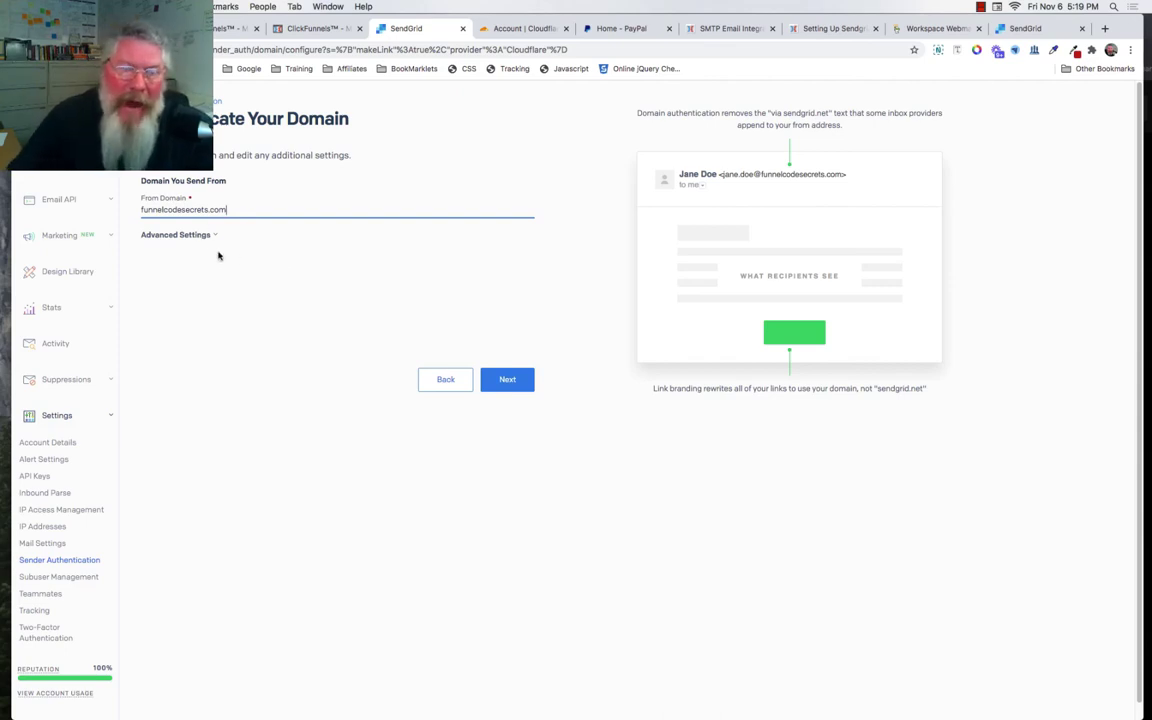
pyautogui.click(189, 237)
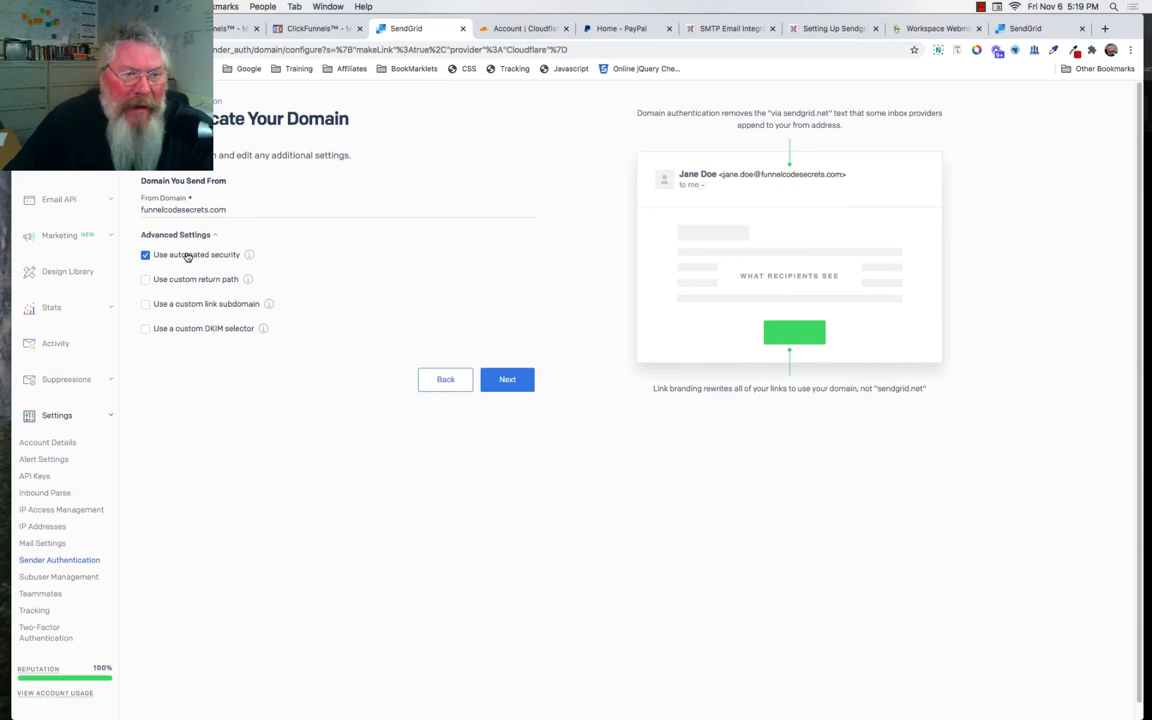
pyautogui.click(210, 234)
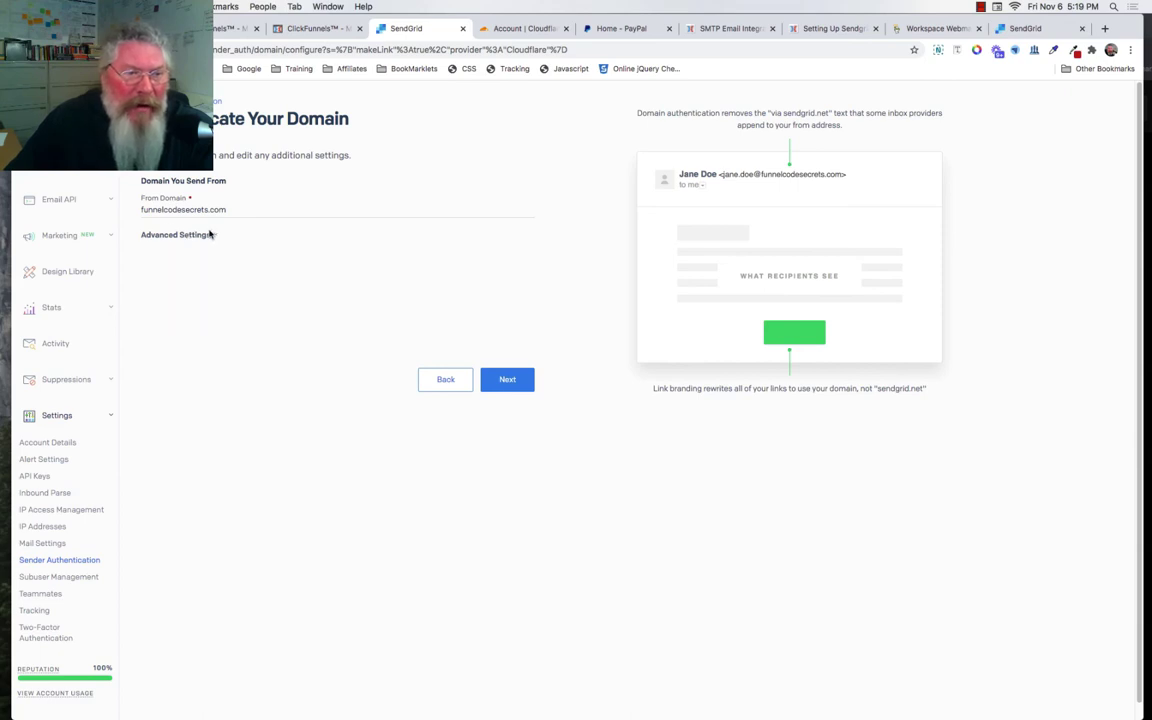
pyautogui.click(507, 380)
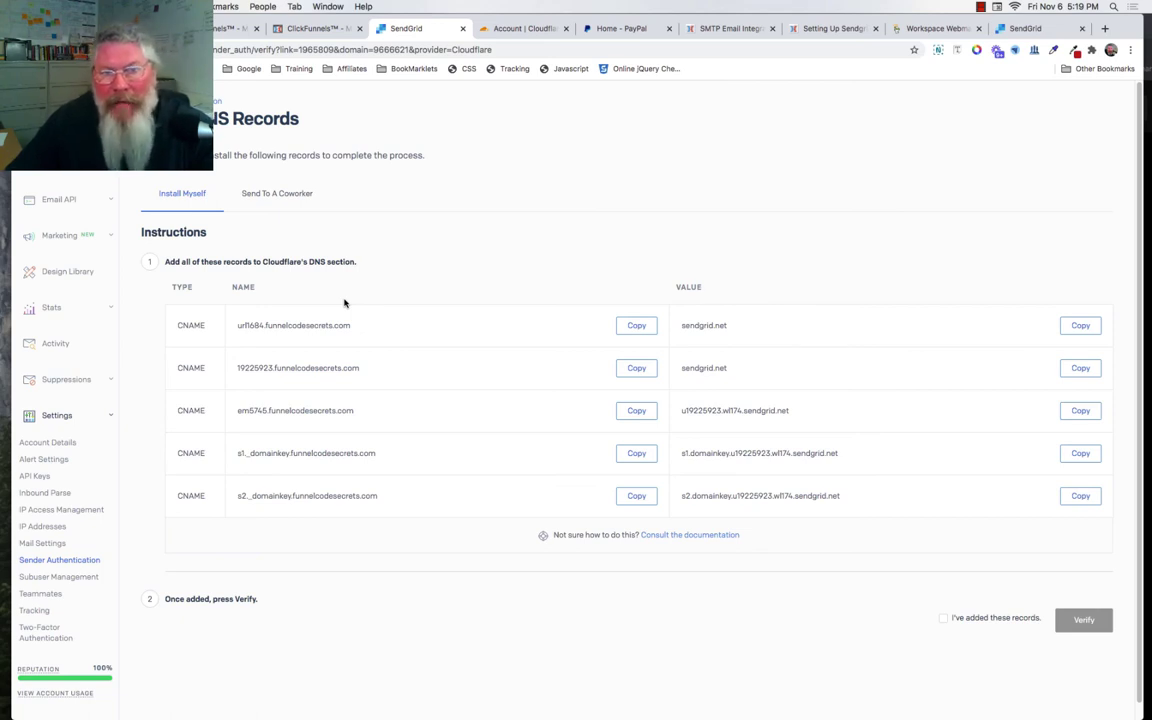
pyautogui.click(524, 29)
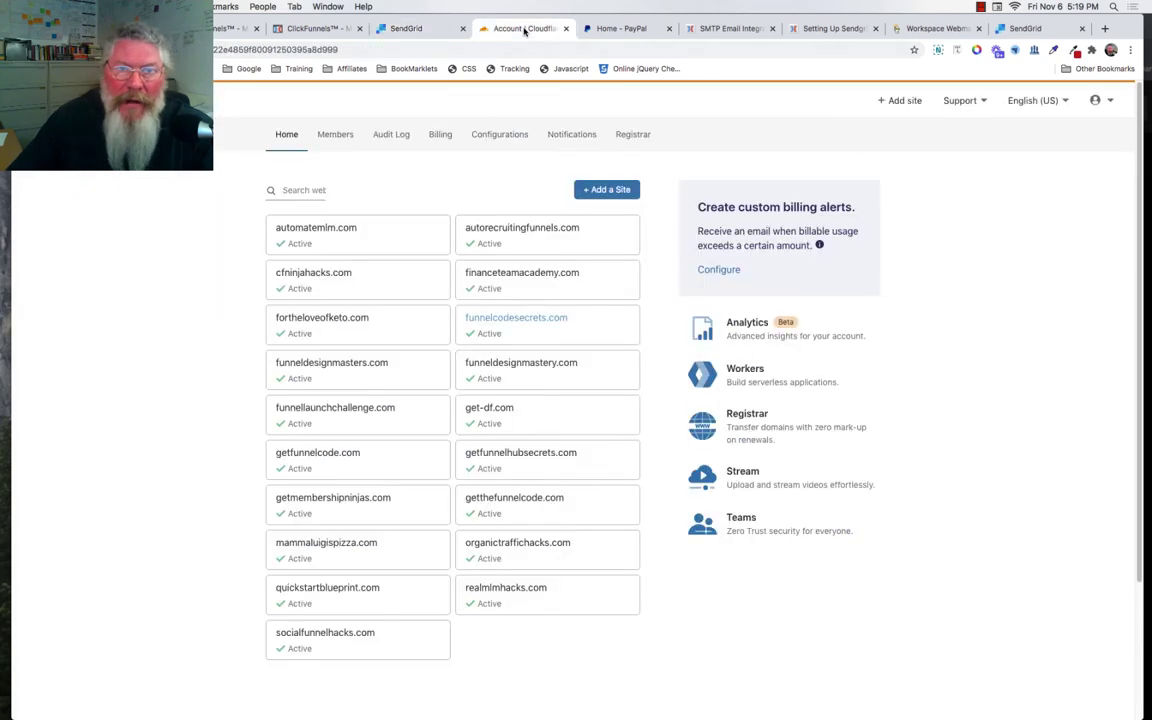
# Step: Open the funnelcodesecrets.com DNS records in Cloudflare, then return to SendGrid's records to install
pyautogui.click(530, 320)
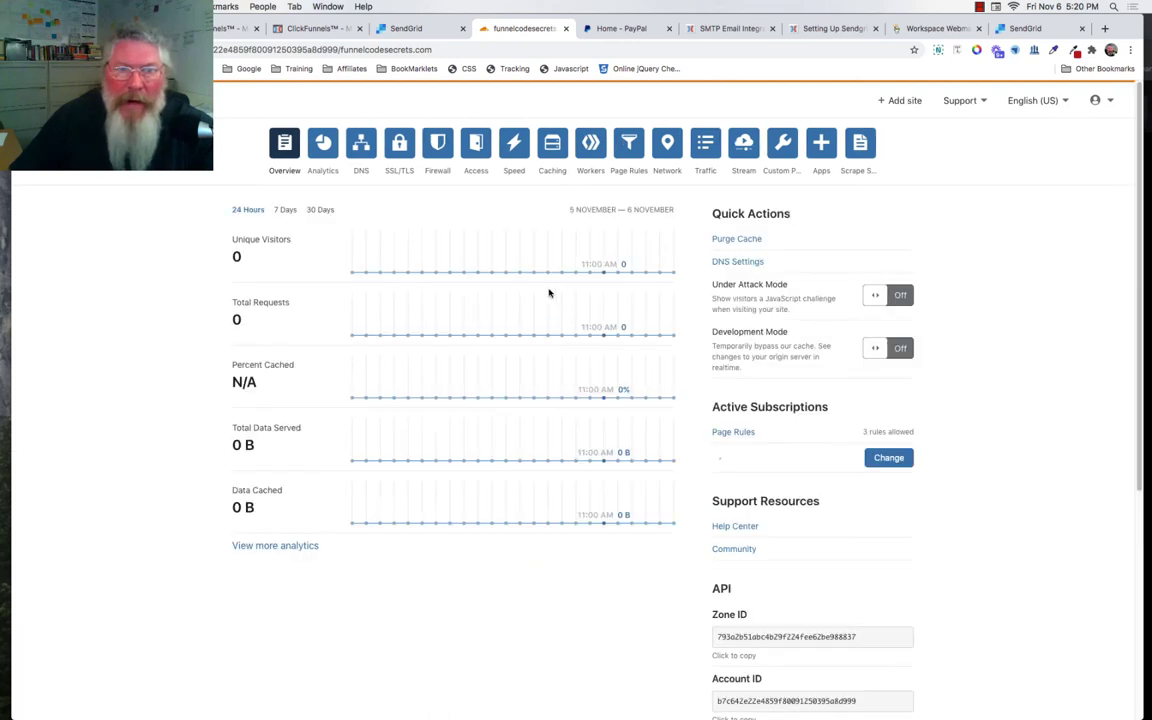
pyautogui.click(361, 145)
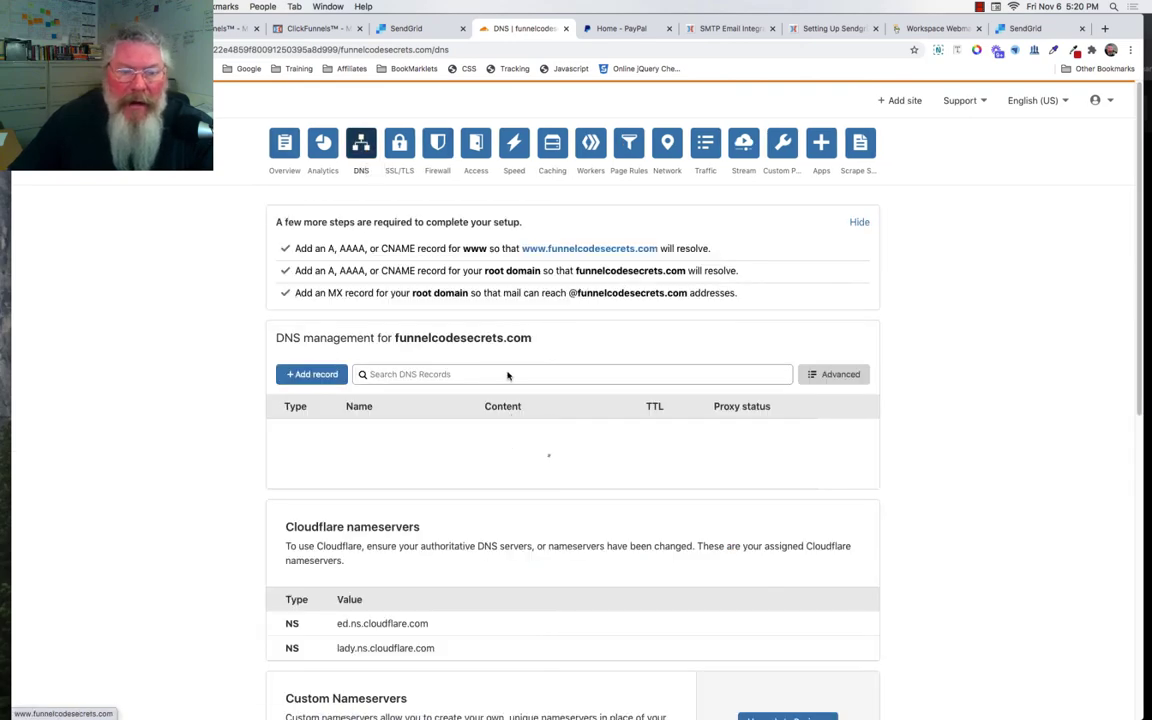
pyautogui.scroll(-5, 509, 370)
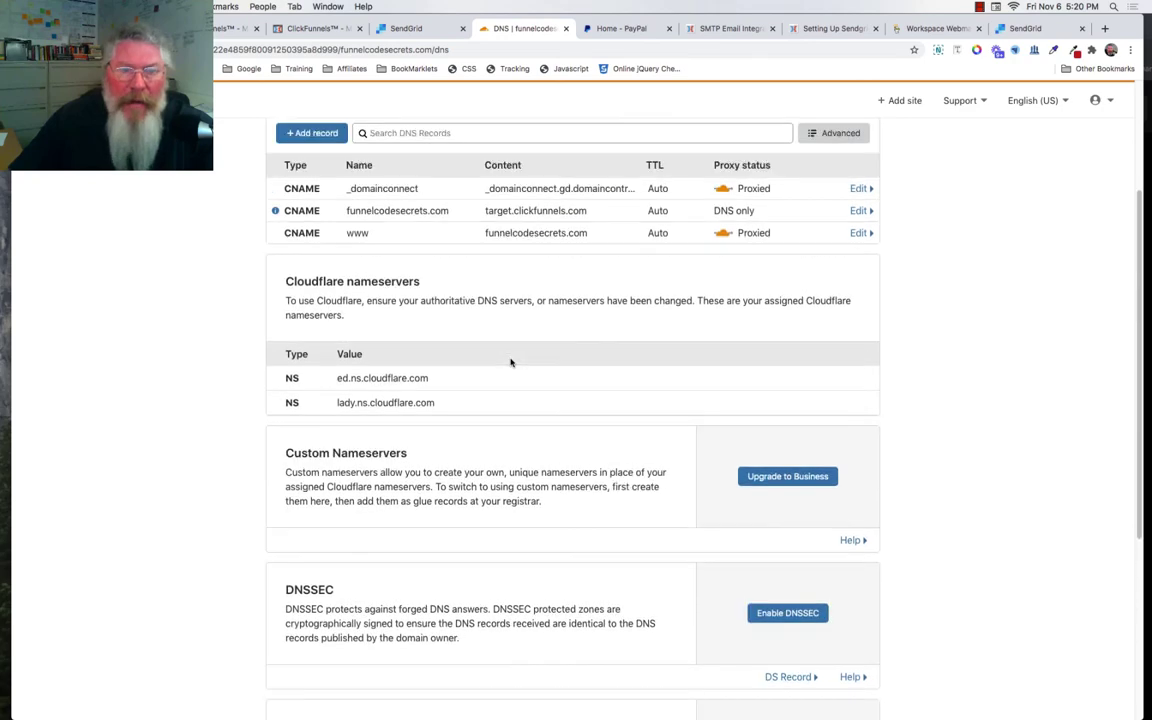
pyautogui.scroll(1, 510, 362)
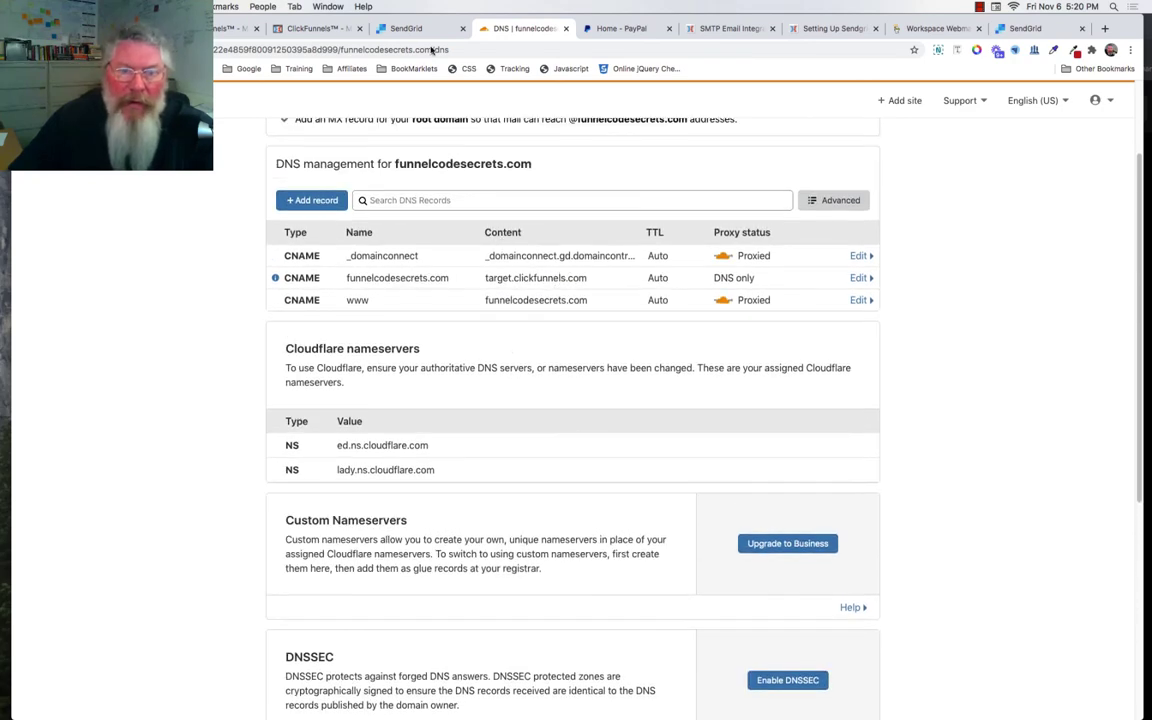
pyautogui.click(400, 29)
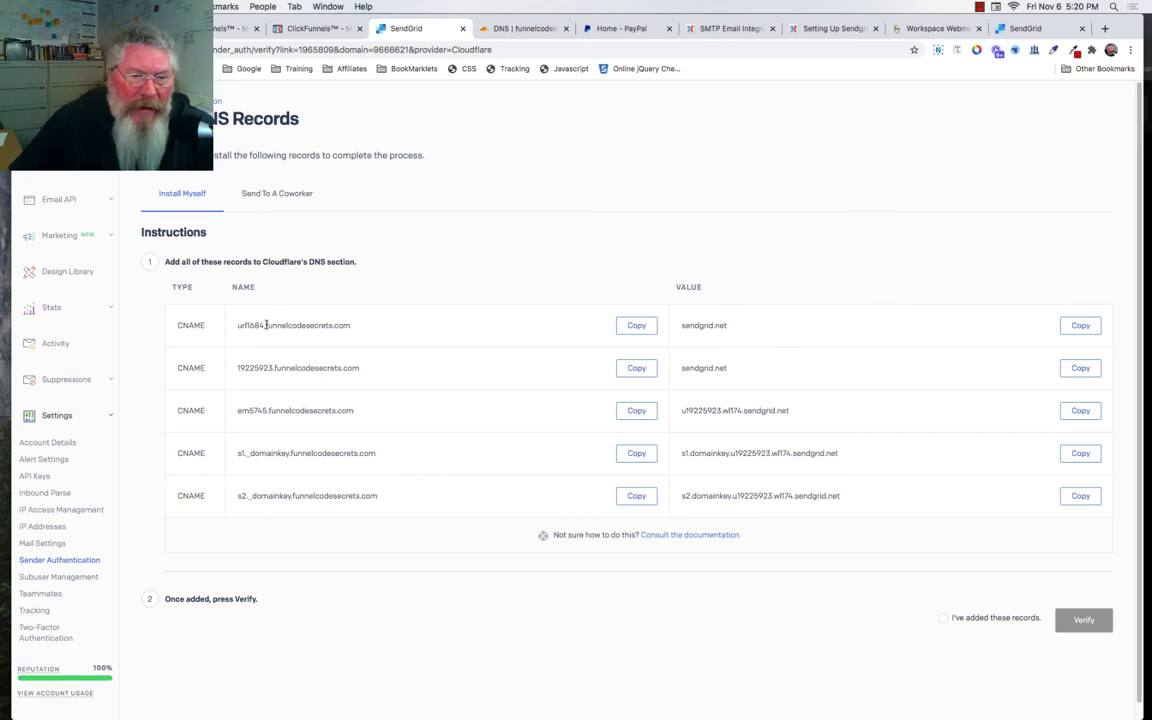
# Step: Start a new Cloudflare CNAME record named url1684, taken from SendGrid's first record
pyautogui.moveTo(266, 325); pyautogui.dragTo(352, 327)
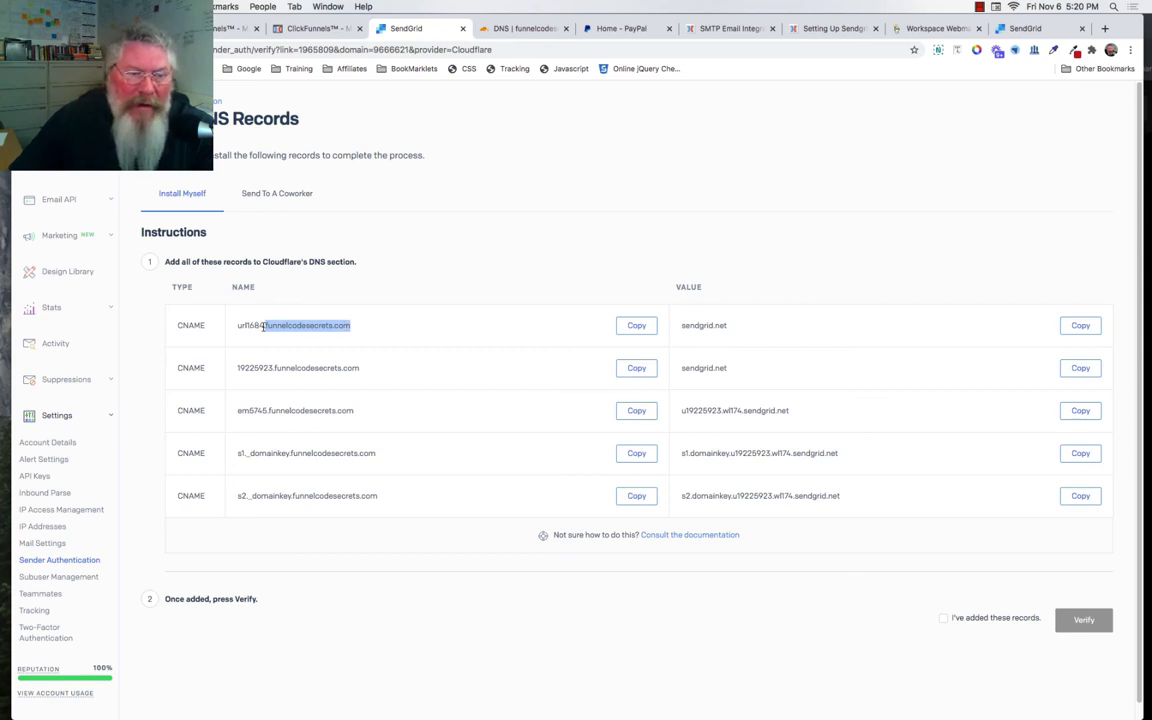
pyautogui.click(263, 326)
pyautogui.doubleClick(244, 325)
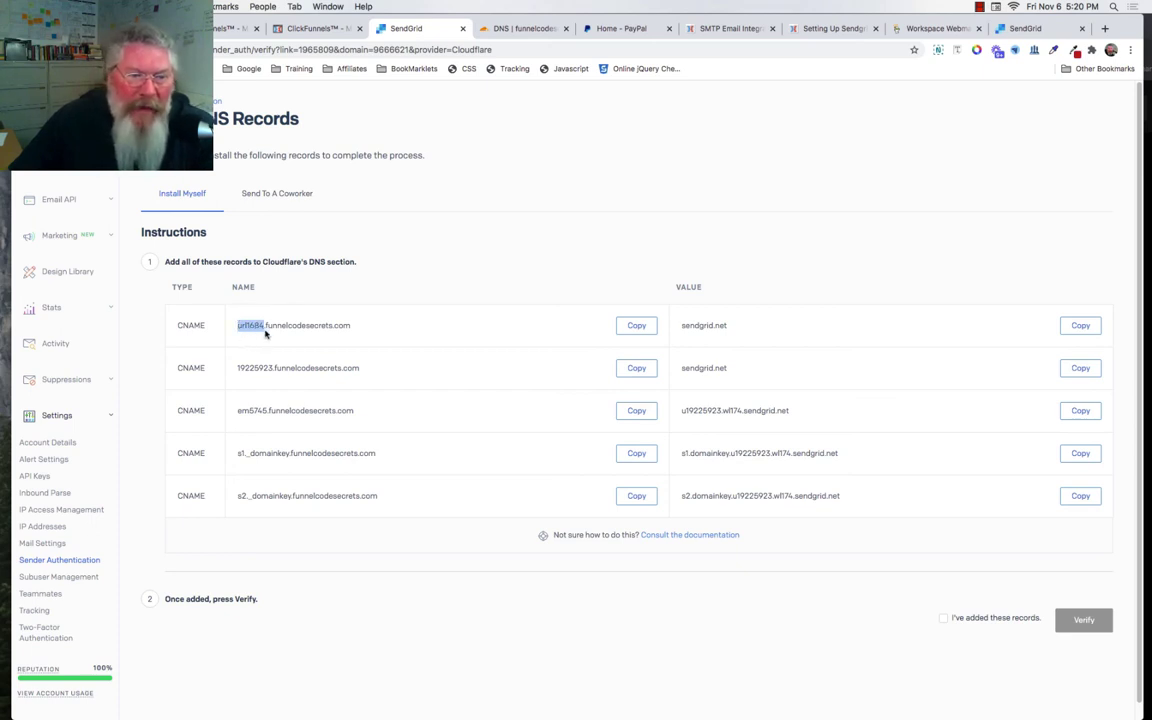
pyautogui.click(522, 29)
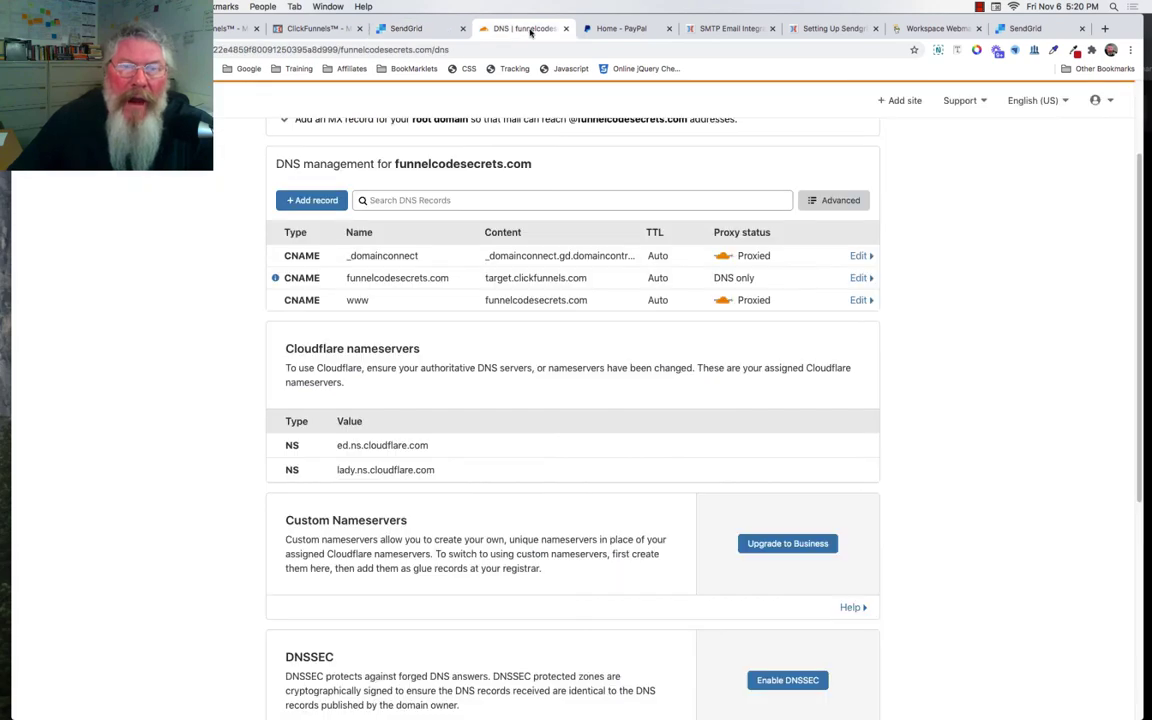
pyautogui.click(314, 201)
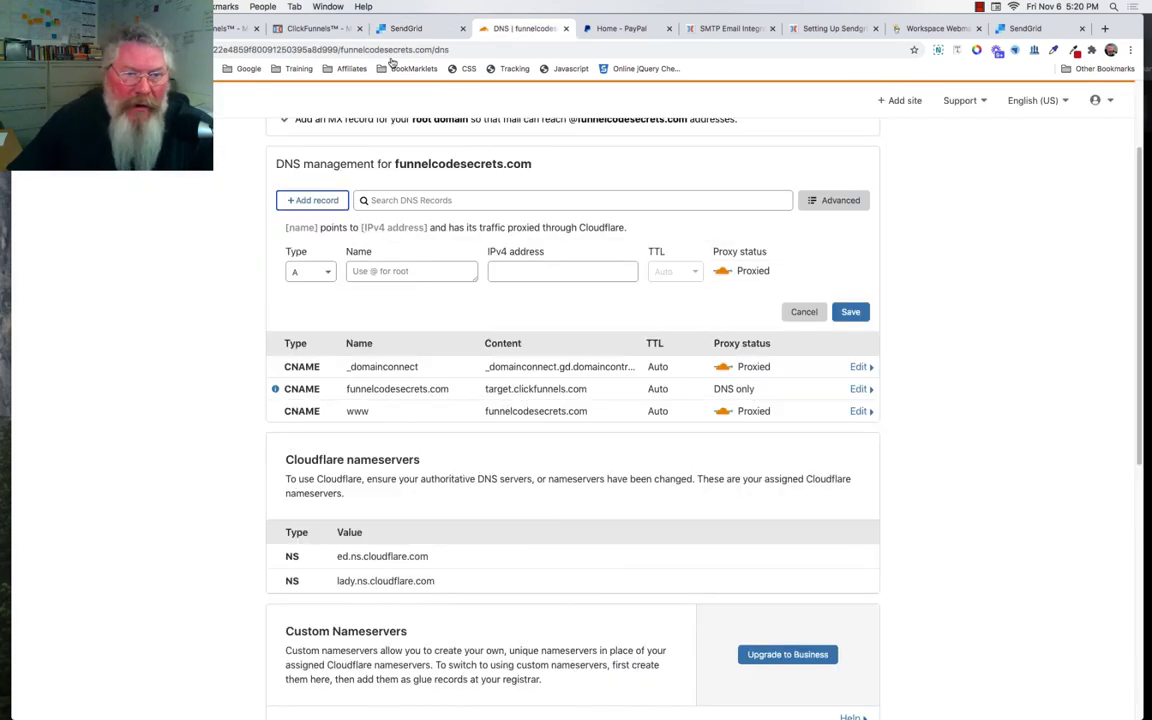
pyautogui.click(370, 28)
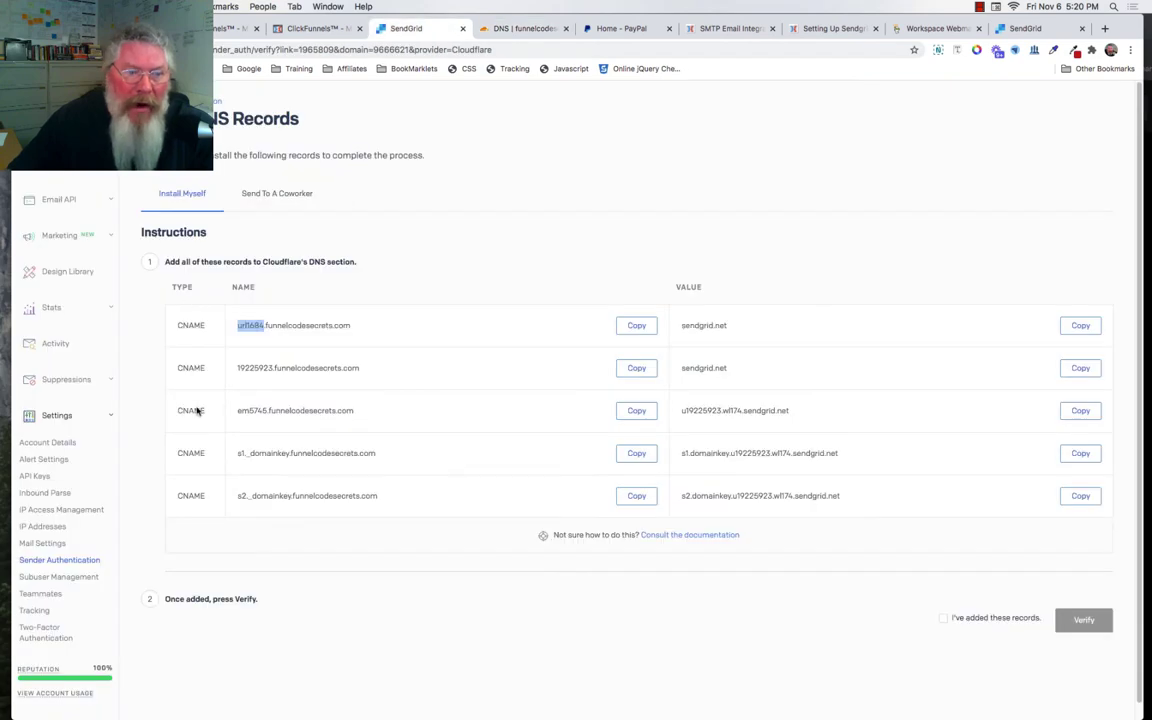
pyautogui.click(524, 30)
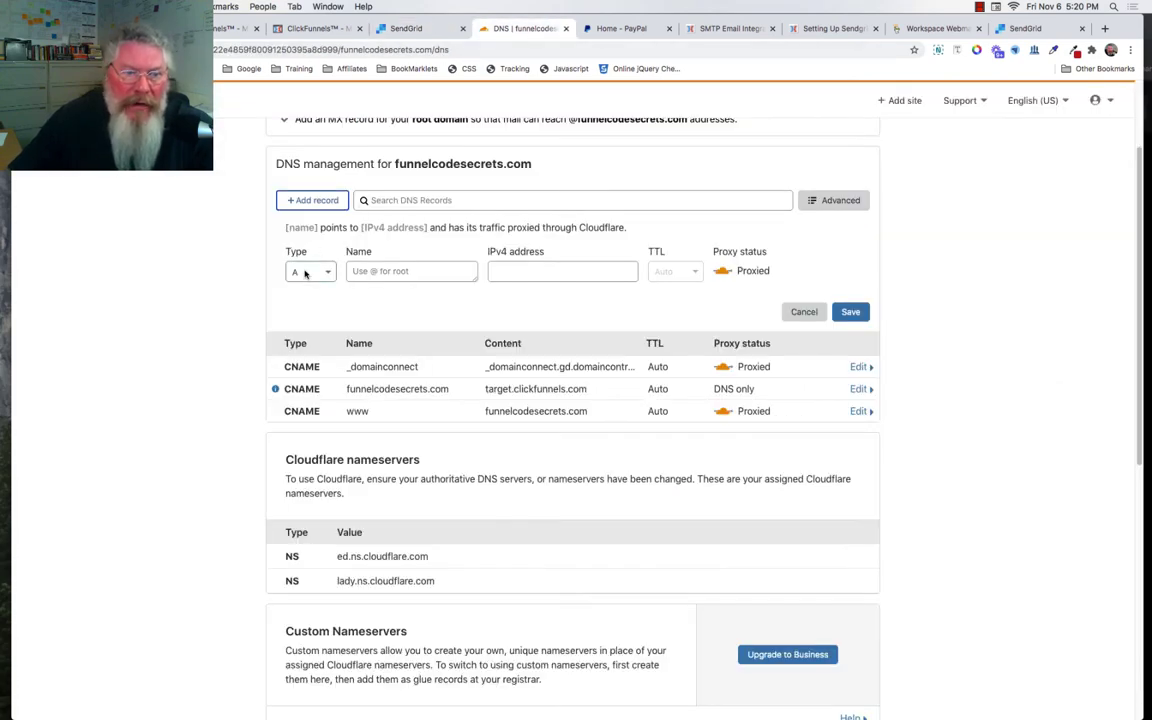
pyautogui.click(306, 273)
pyautogui.click(305, 388)
pyautogui.click(386, 272)
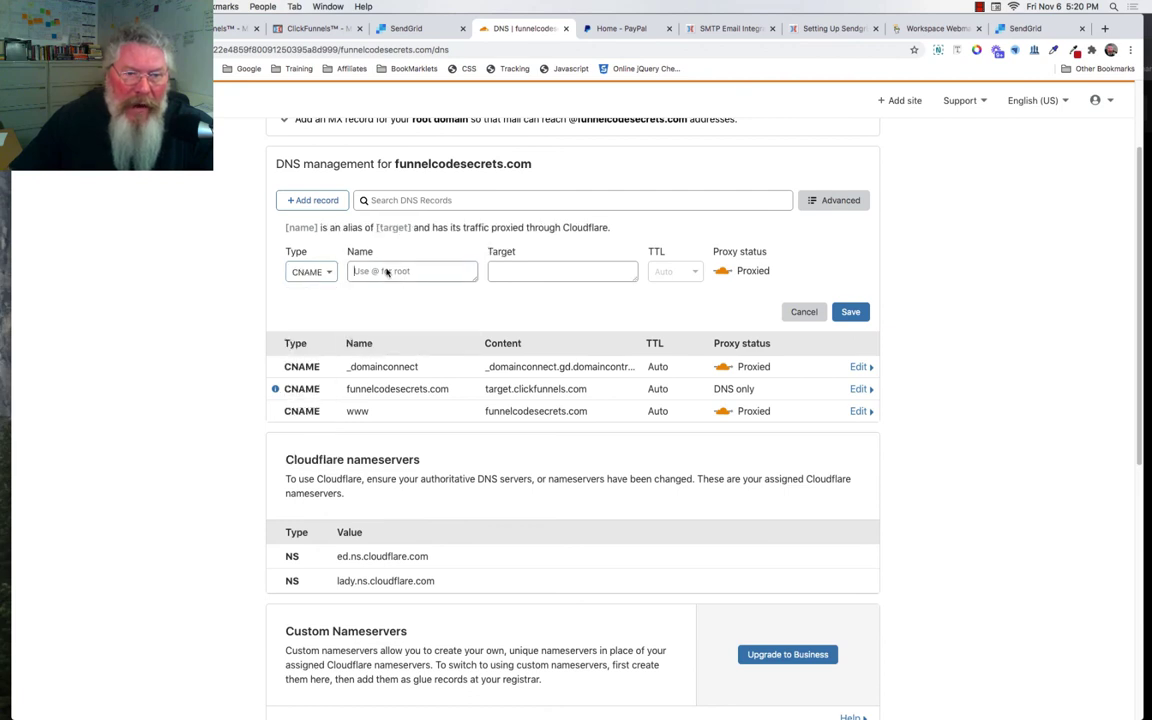
pyautogui.write('url1684')
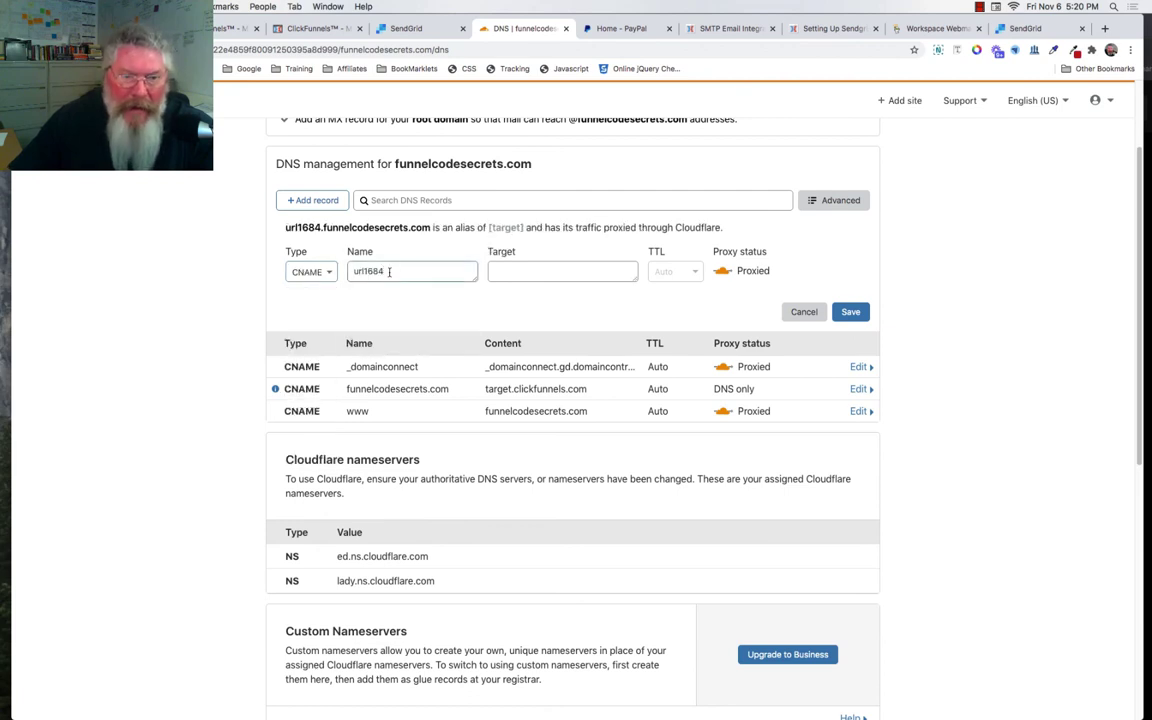
# Step: Point url1684 to sendgrid.net and save it, then copy the next record name 19225923
pyautogui.click(412, 30)
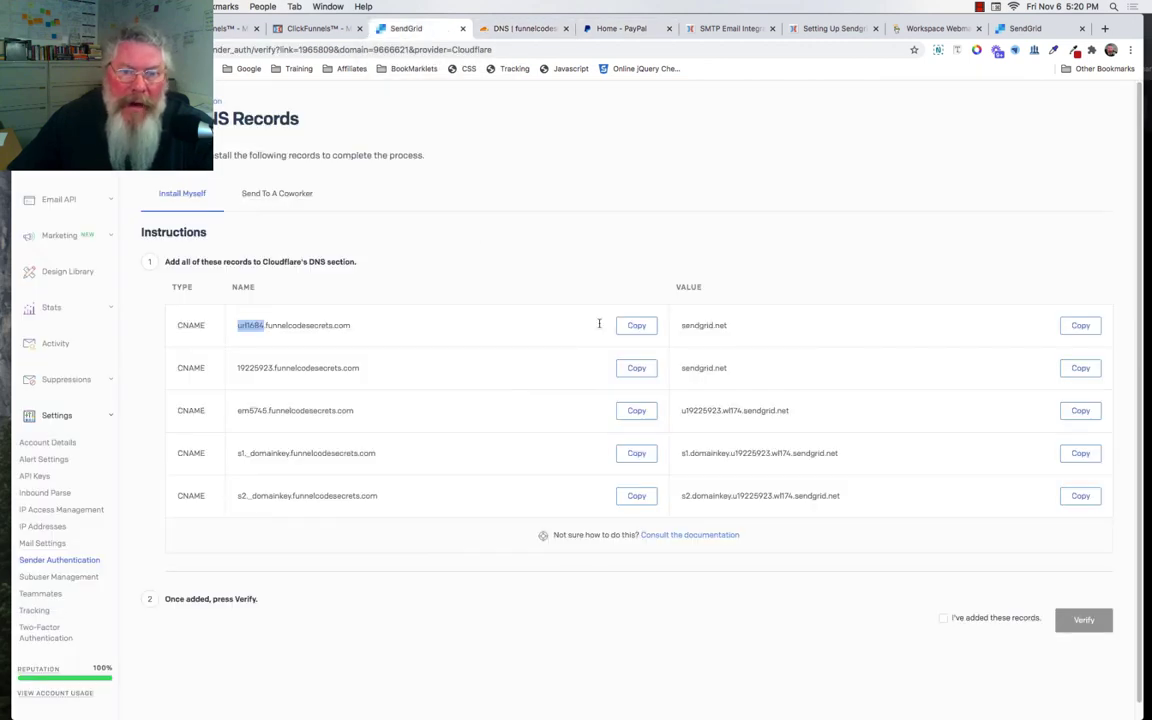
pyautogui.click(1083, 327)
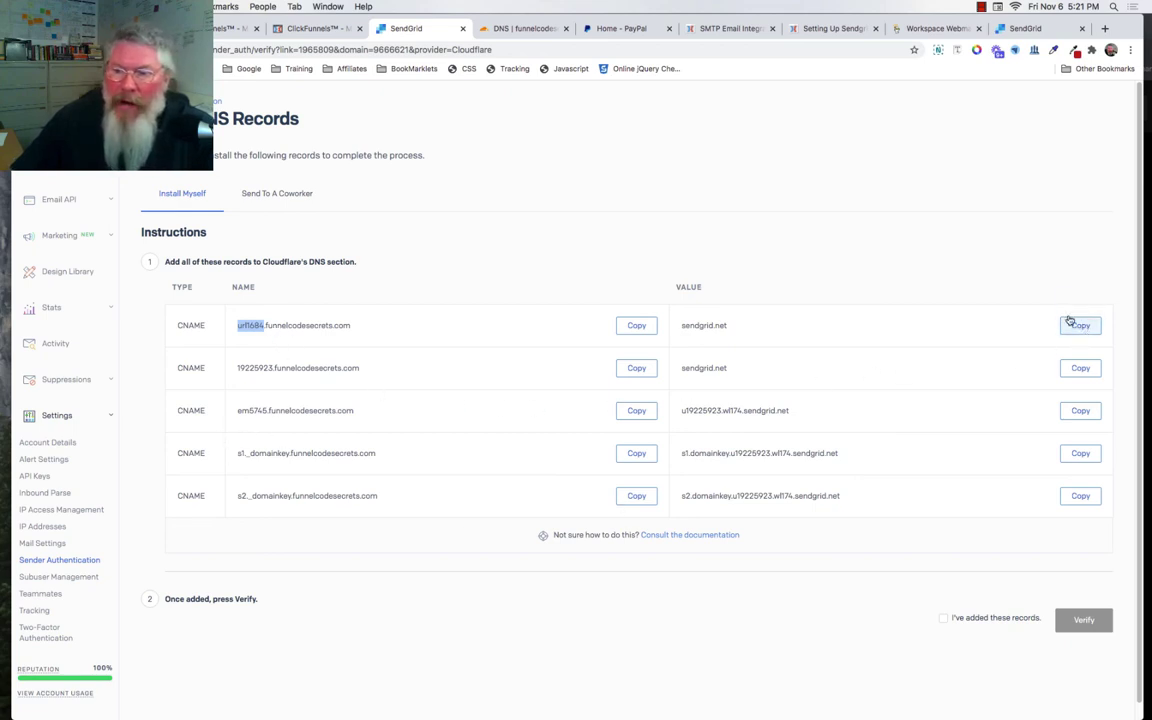
pyautogui.click(515, 28)
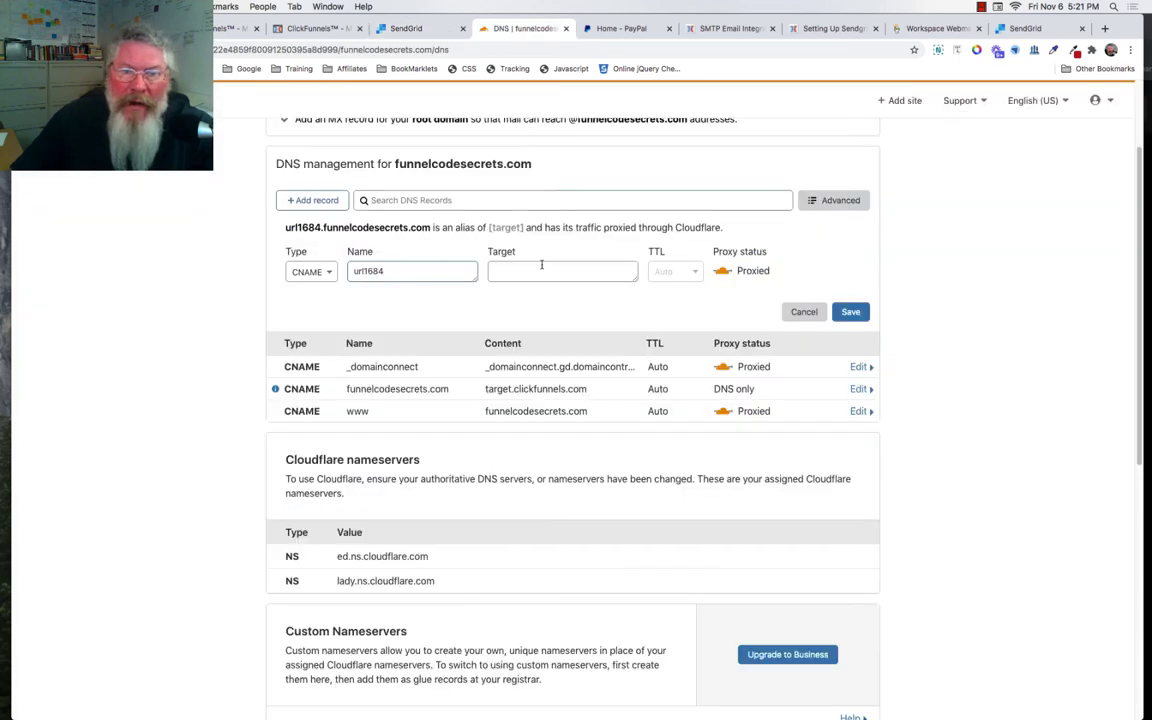
pyautogui.click(541, 268)
pyautogui.press('super+v')
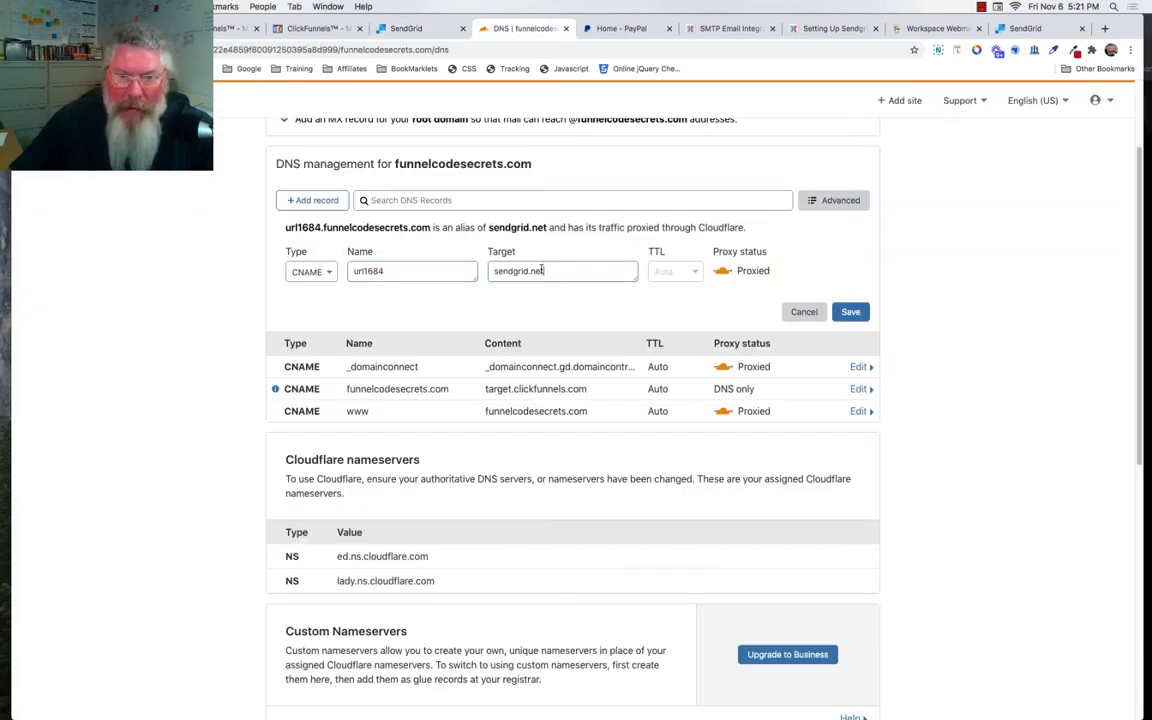
pyautogui.click(850, 312)
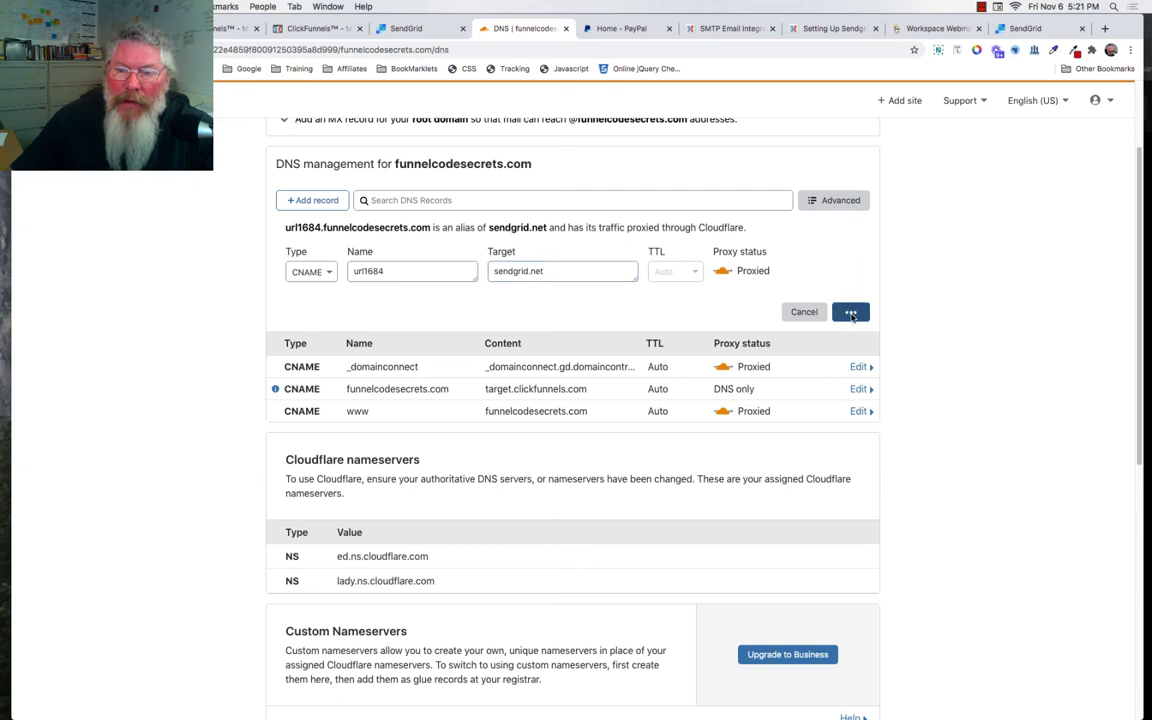
pyautogui.click(410, 30)
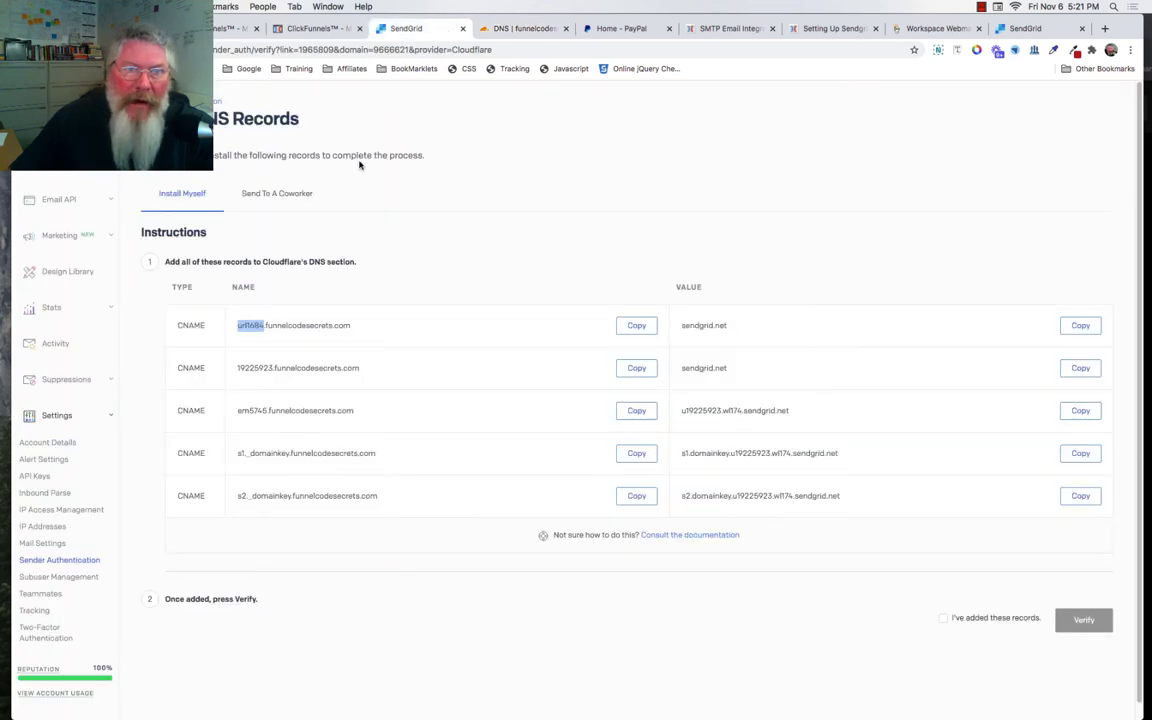
pyautogui.moveTo(271, 367); pyautogui.dragTo(235, 369)
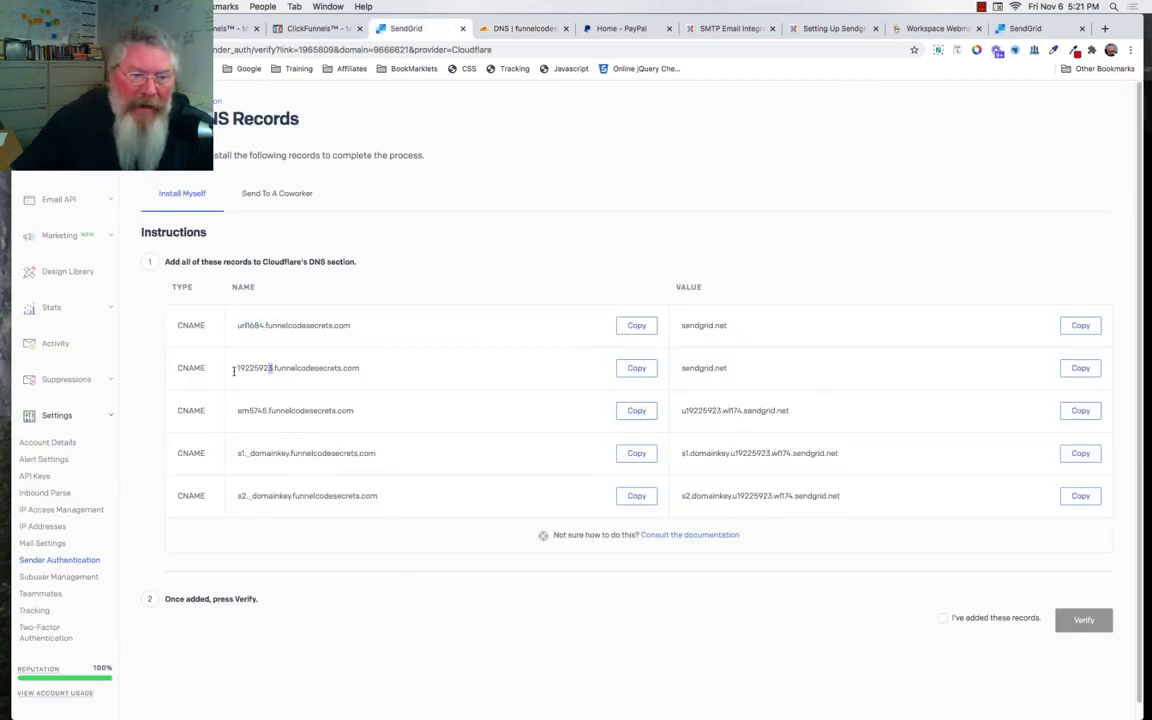
pyautogui.click(517, 29)
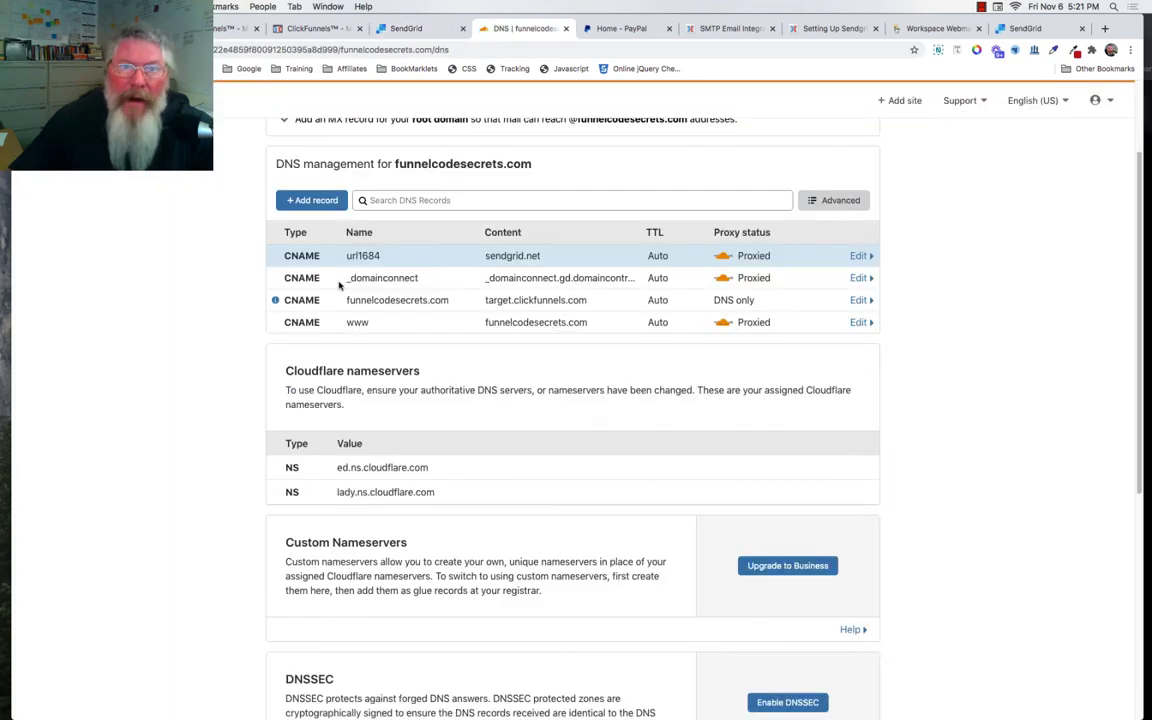
# Step: Add CNAME 19225923 pointing to sendgrid.net in Cloudflare
pyautogui.click(316, 200)
pyautogui.click(316, 272)
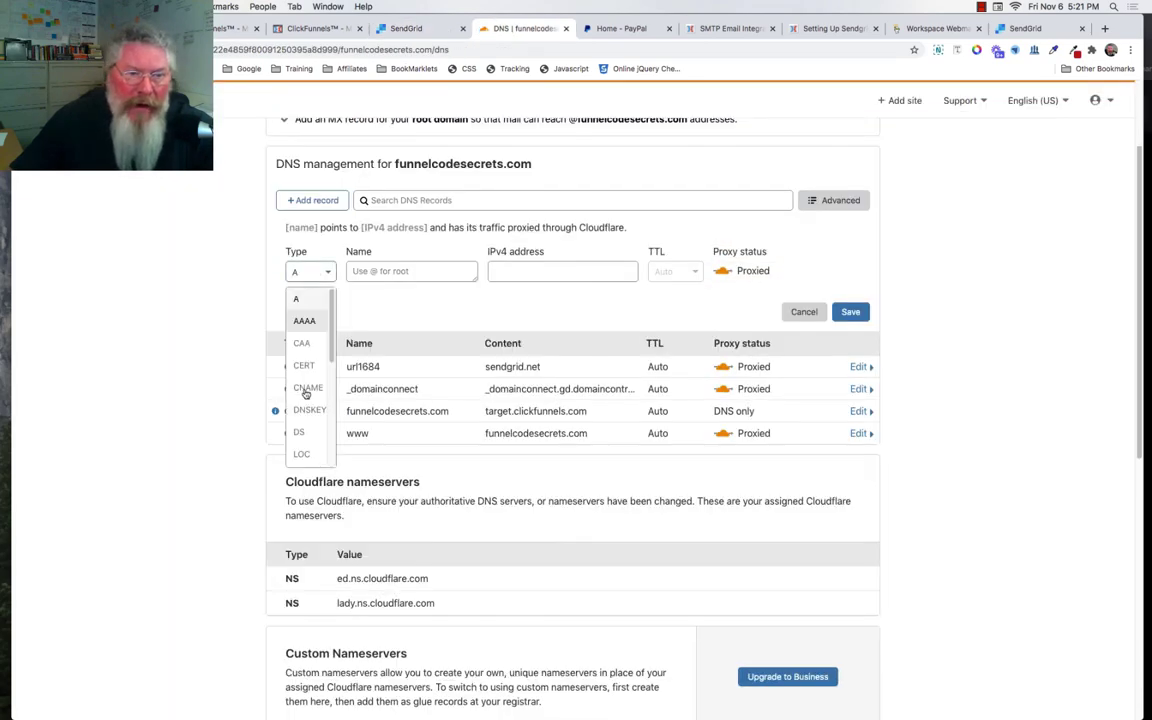
pyautogui.click(276, 350)
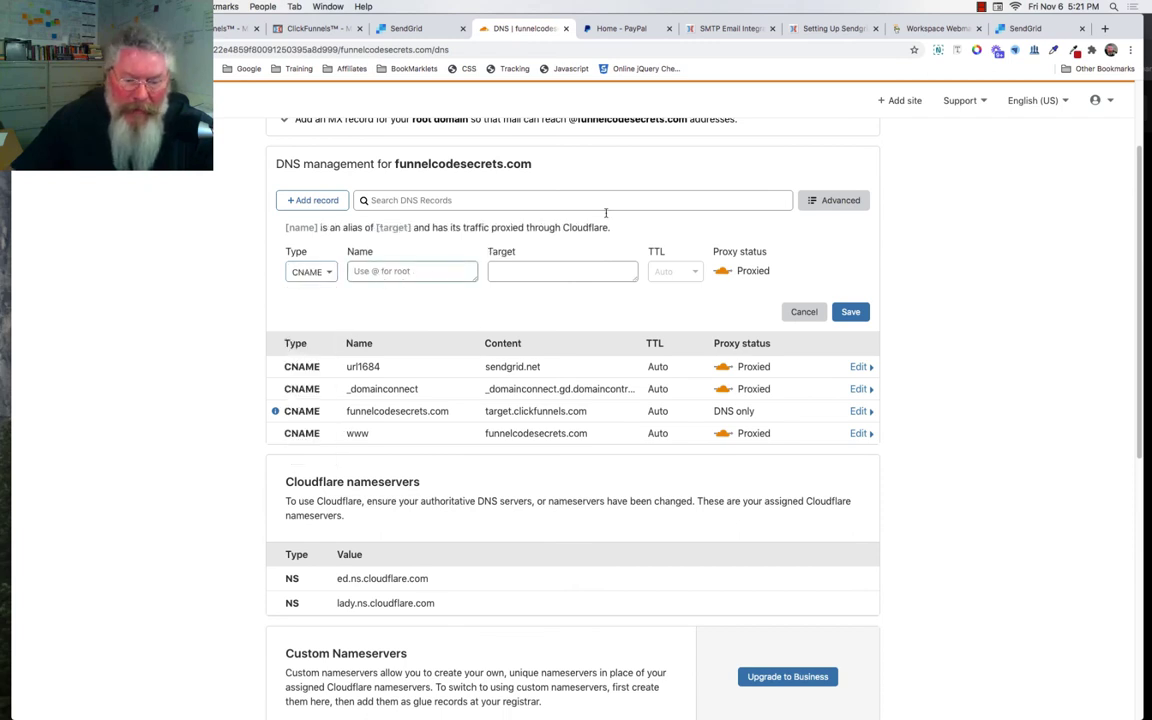
pyautogui.press('super+v')
pyautogui.click(406, 28)
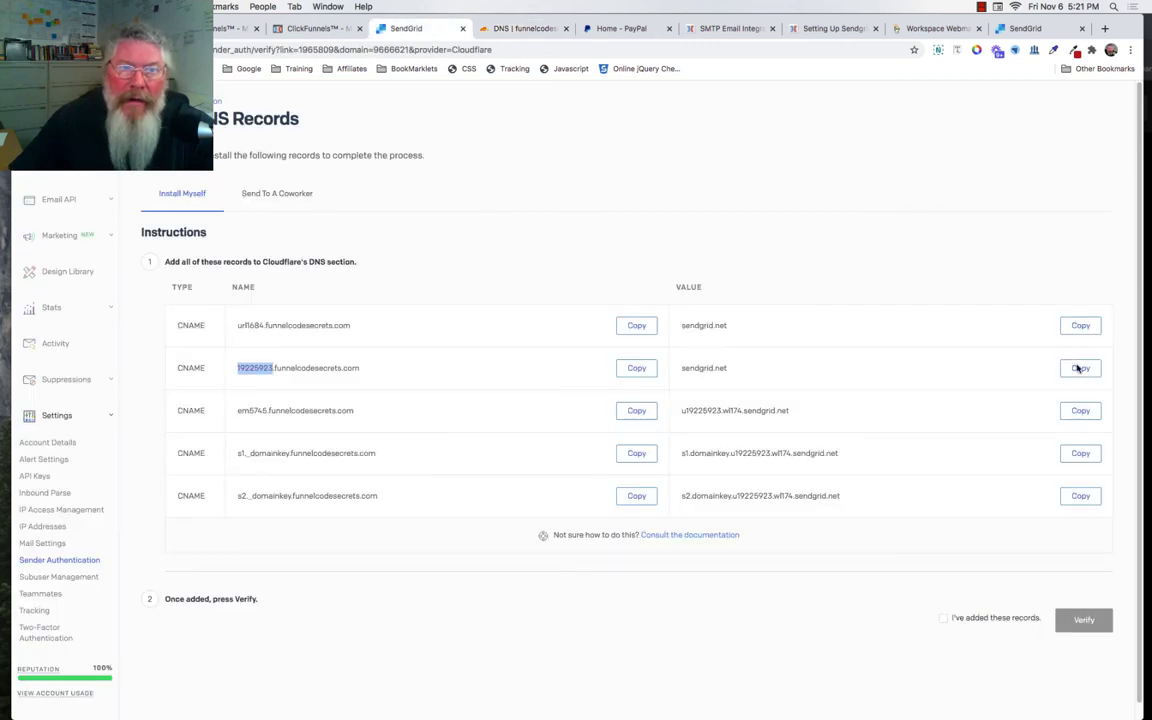
pyautogui.click(1079, 368)
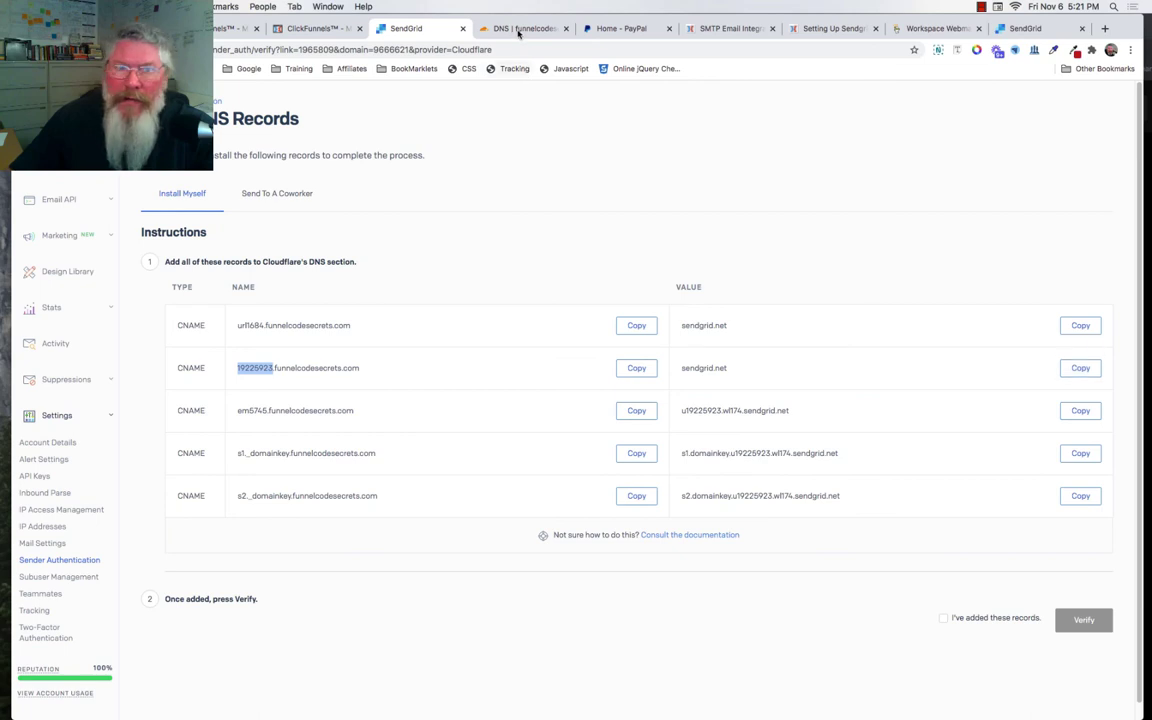
pyautogui.click(519, 33)
pyautogui.click(548, 271)
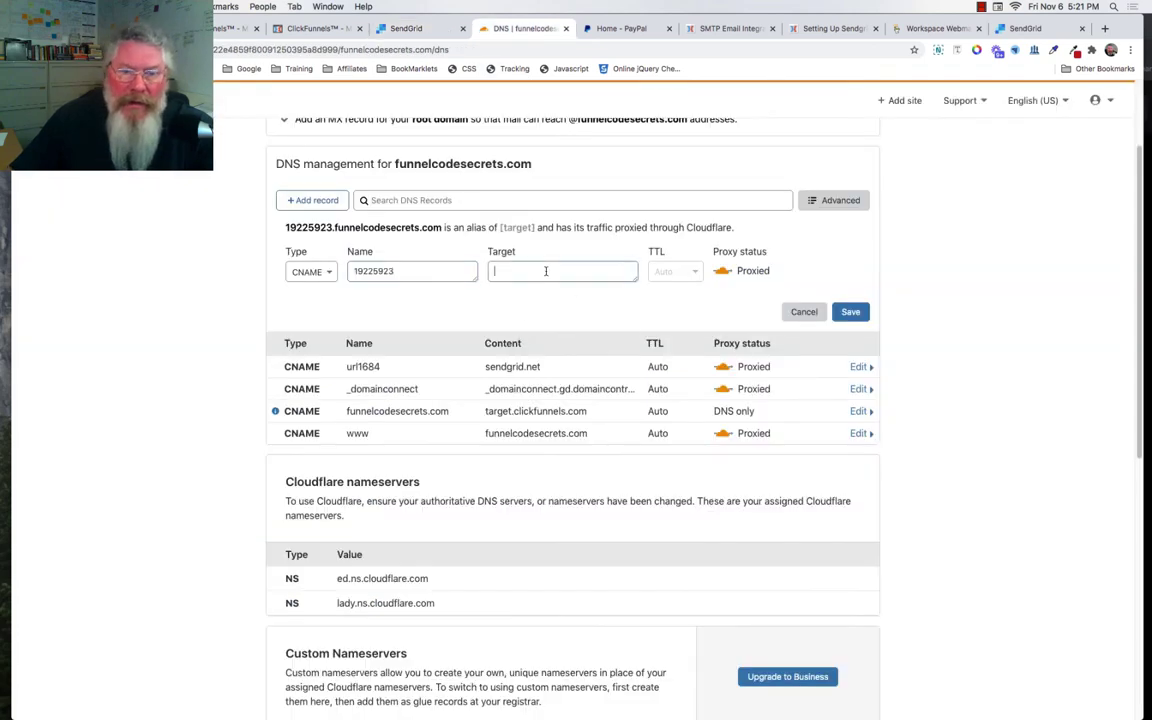
pyautogui.press('super+v')
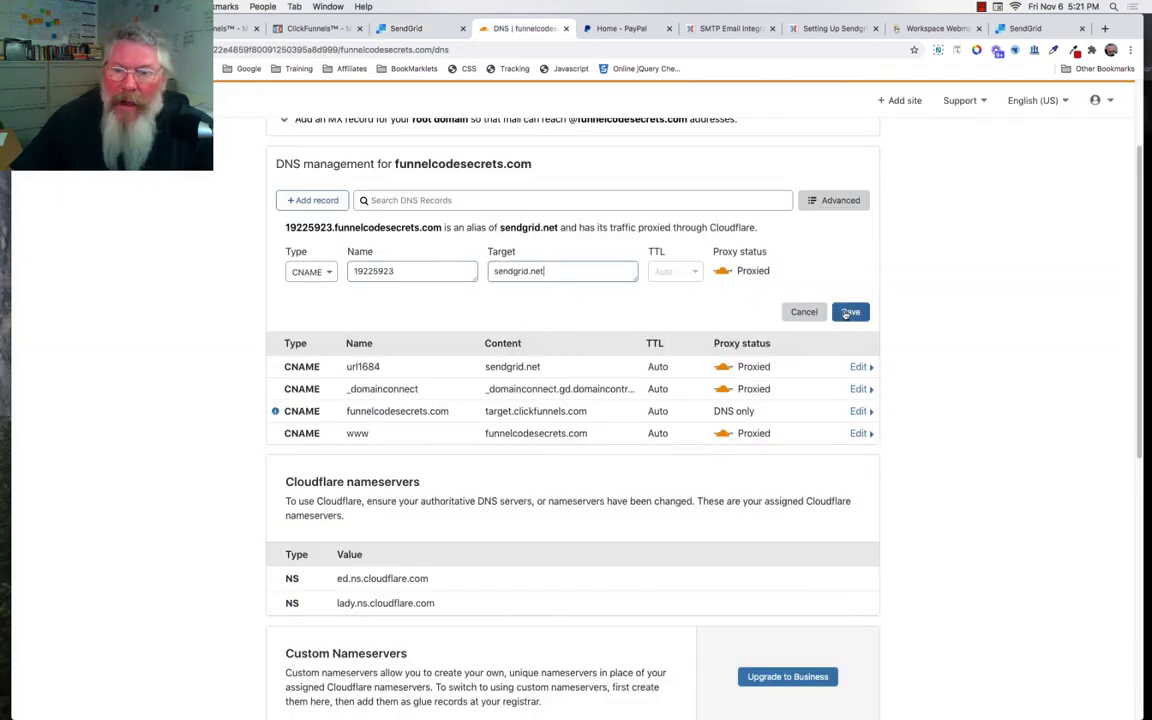
pyautogui.click(850, 312)
# Step: Create CNAME em5745 targeting u19225923.wl174.sendgrid.net and try to save it
pyautogui.click(405, 29)
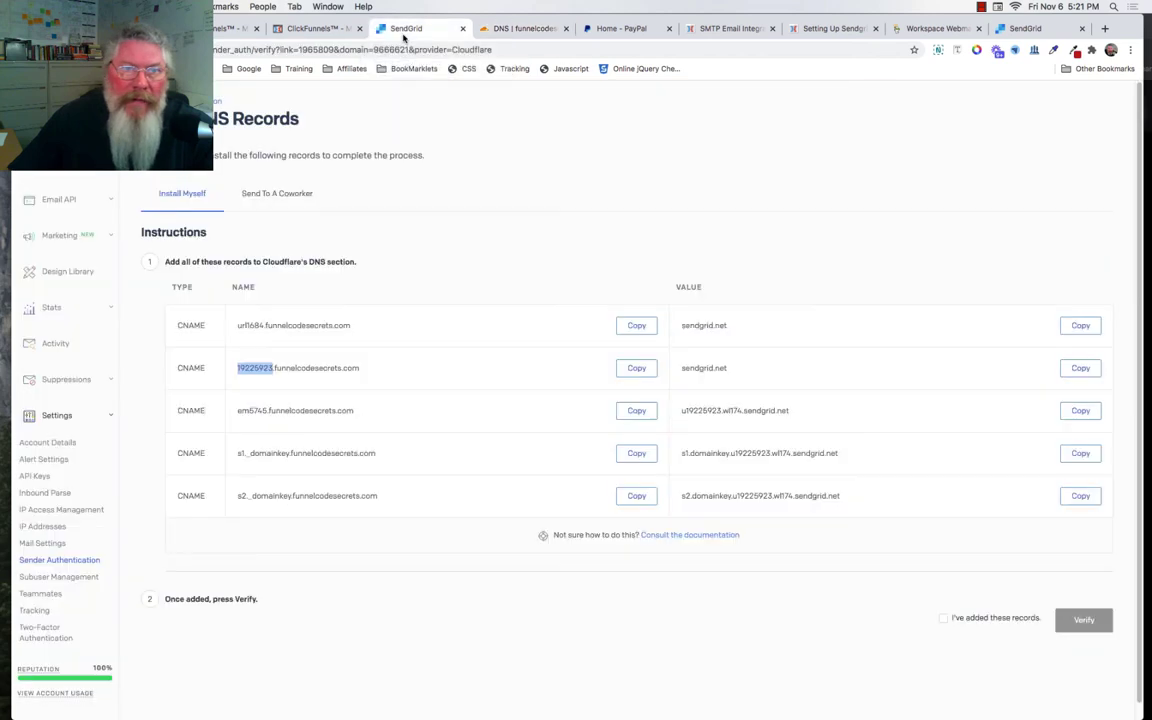
pyautogui.click(265, 413)
pyautogui.moveTo(265, 410); pyautogui.dragTo(239, 410)
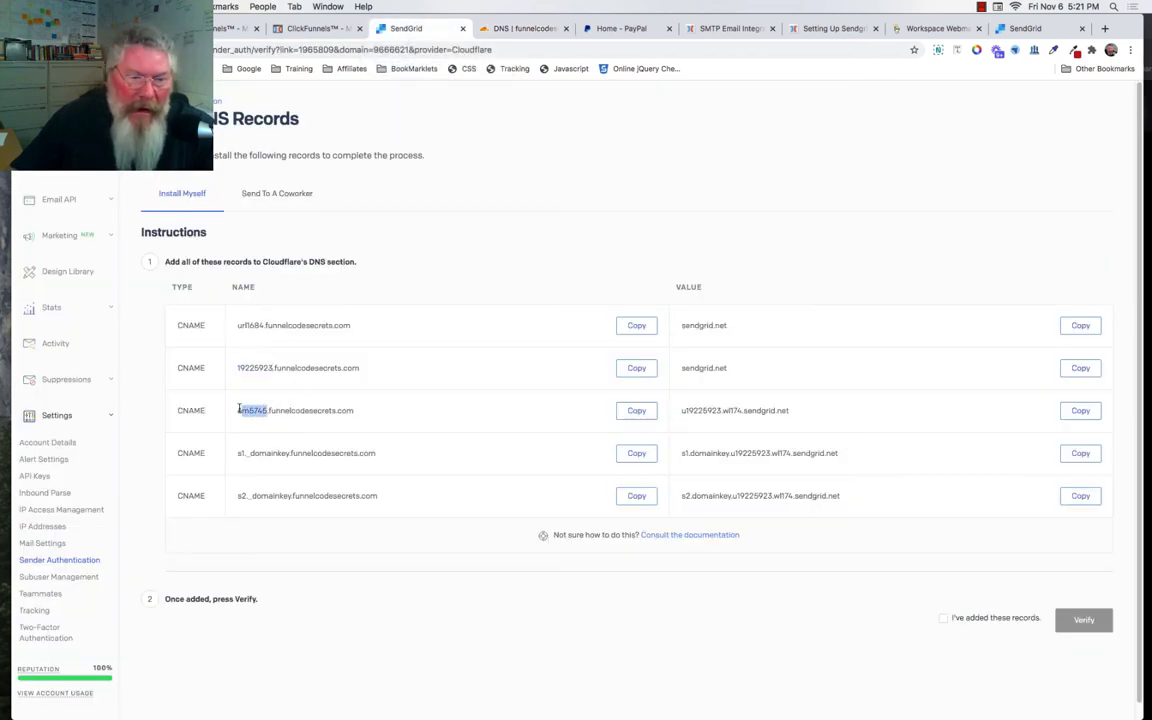
pyautogui.click(516, 29)
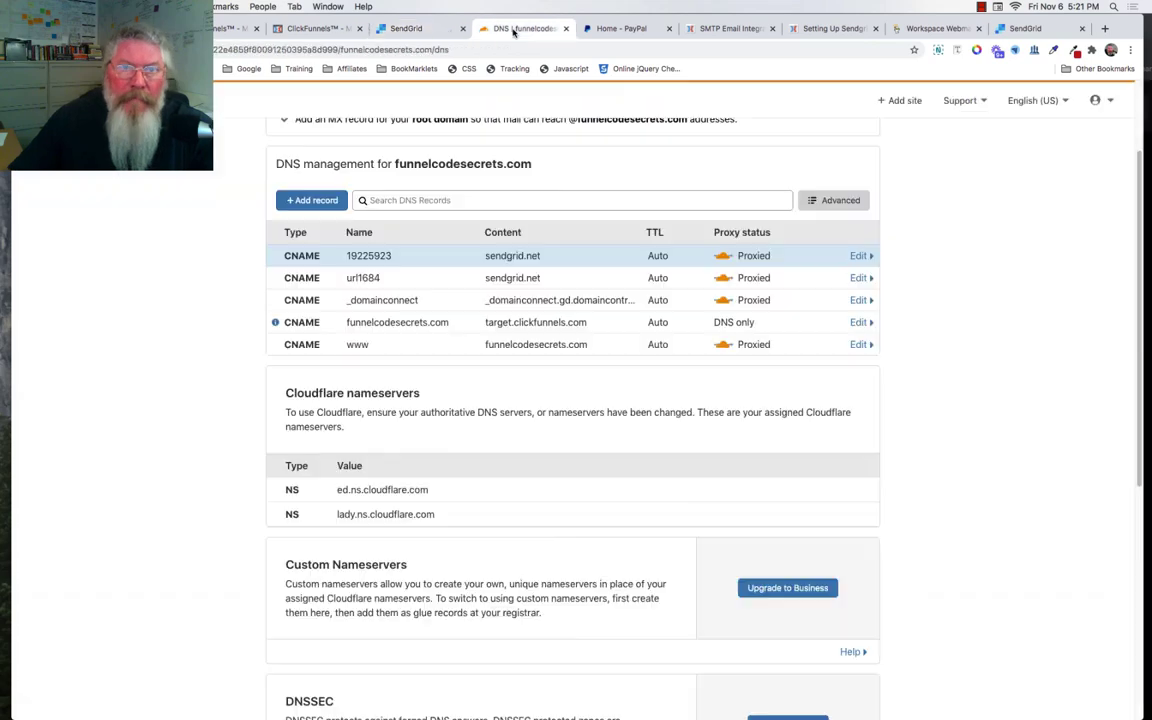
pyautogui.click(312, 200)
pyautogui.click(309, 272)
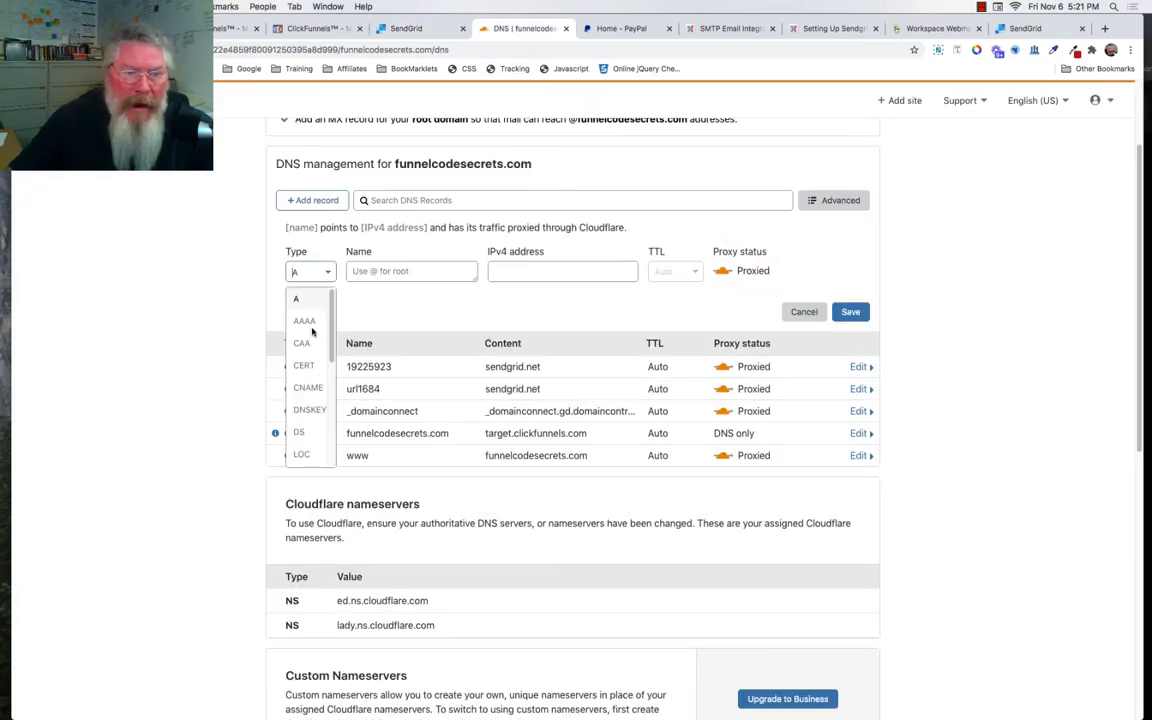
pyautogui.click(306, 387)
pyautogui.click(388, 268)
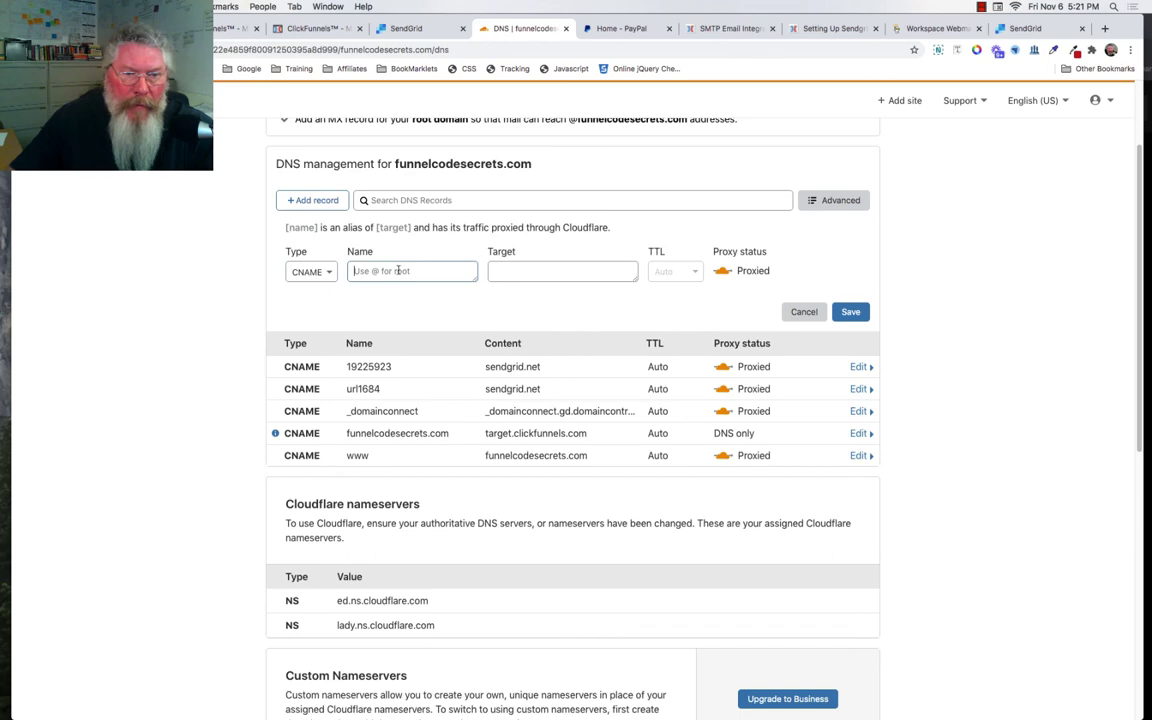
pyautogui.hotkey('ctrl', 'v')
pyautogui.click(390, 28)
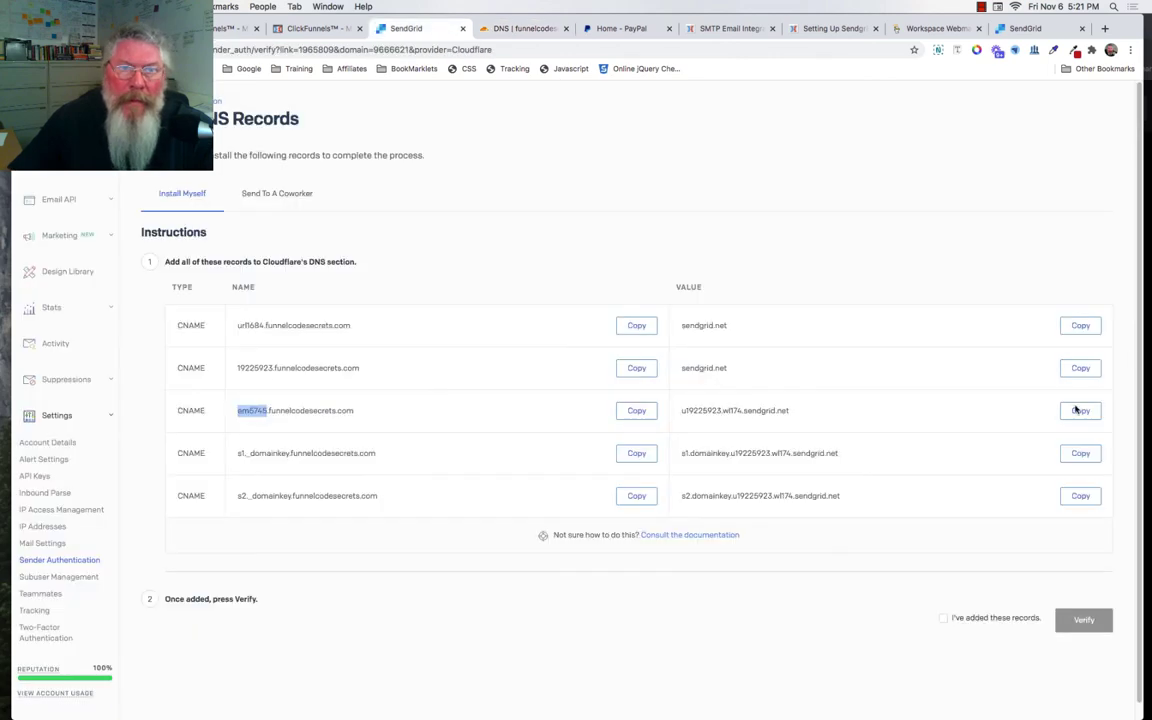
pyautogui.click(505, 28)
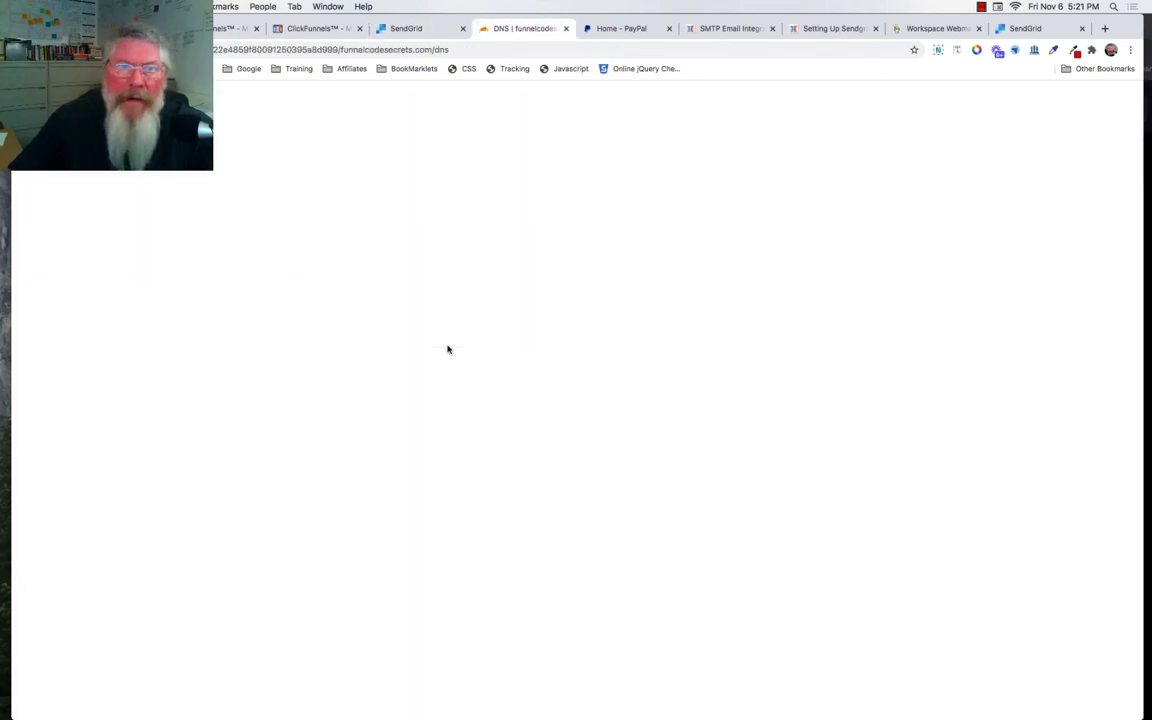
pyautogui.click(496, 274)
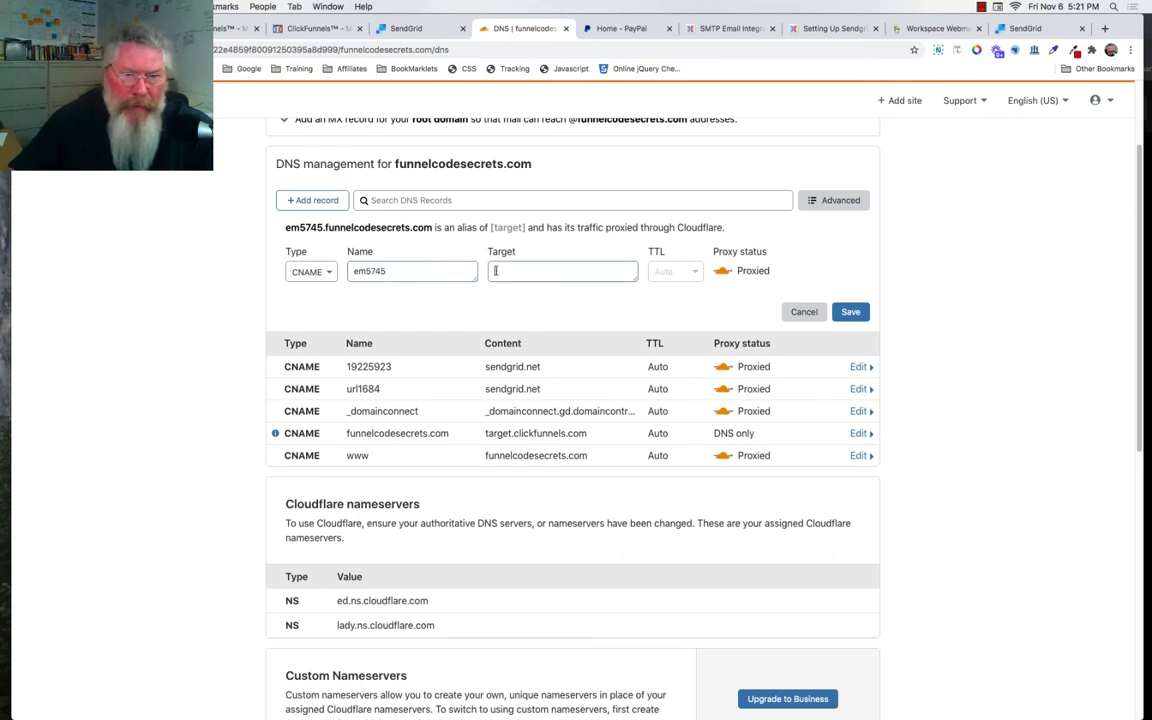
pyautogui.hotkey('ctrl', 'v')
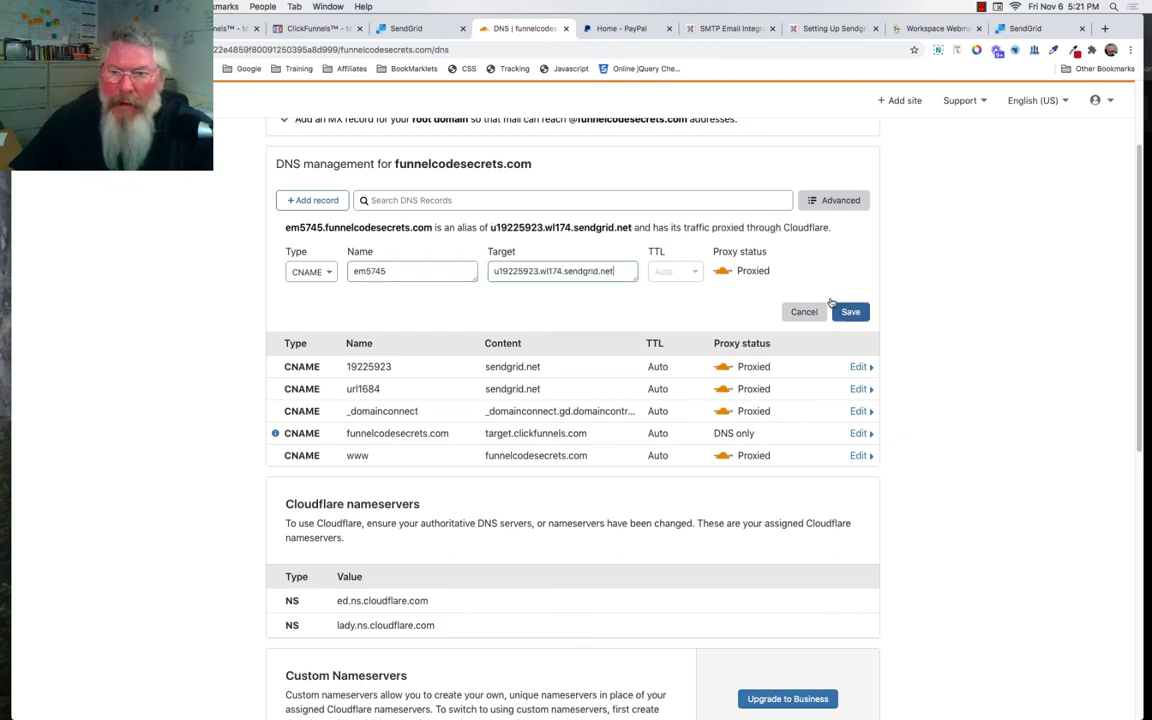
pyautogui.click(850, 312)
# Step: Copy the s1._domainkey host name from SendGrid's record list
pyautogui.click(408, 29)
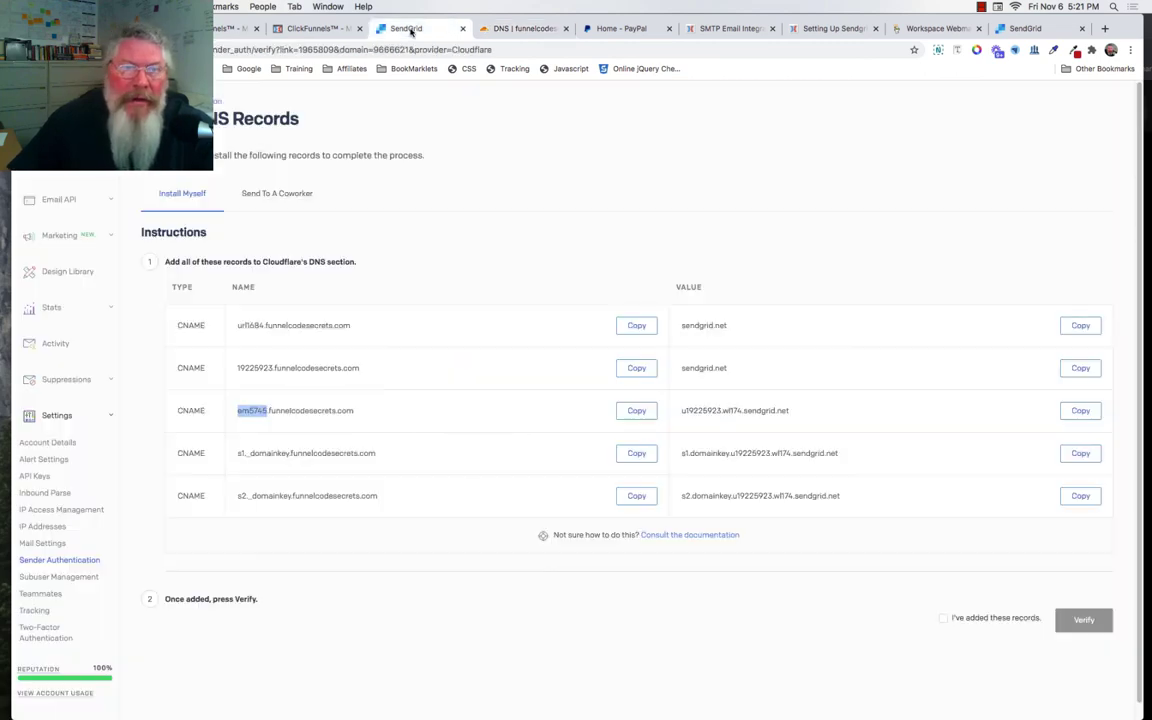
pyautogui.click(288, 452)
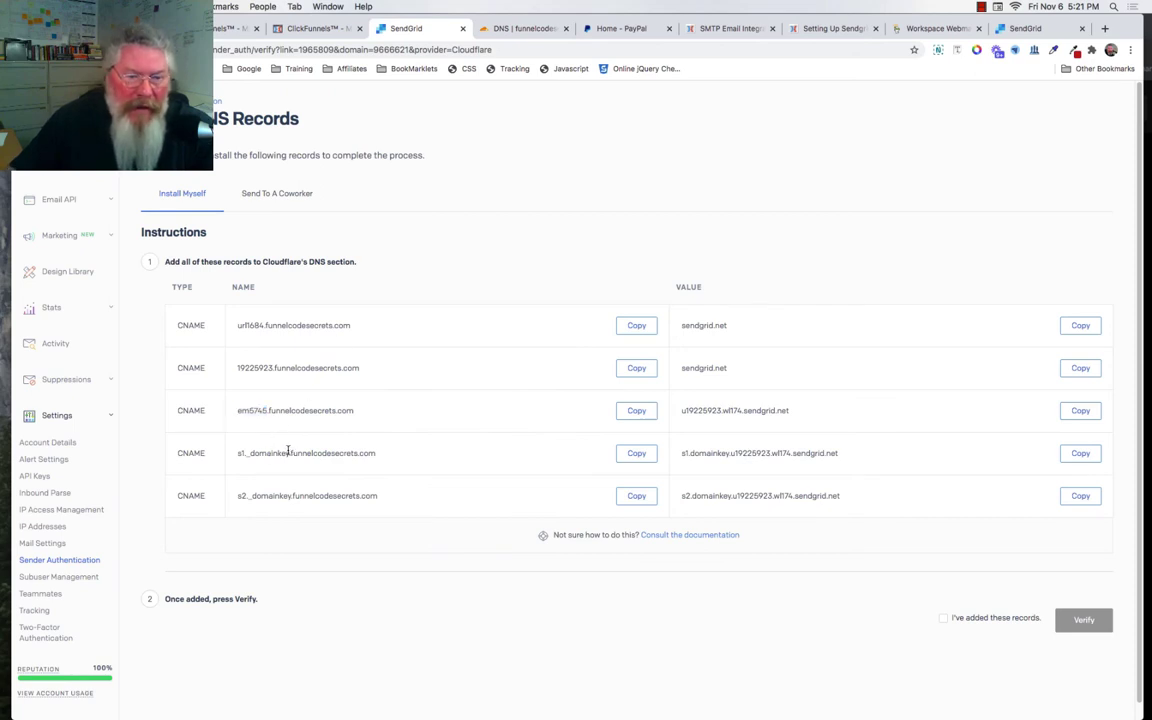
pyautogui.doubleClick(250, 453)
pyautogui.moveTo(250, 453); pyautogui.dragTo(237, 453)
pyautogui.press('super+c')
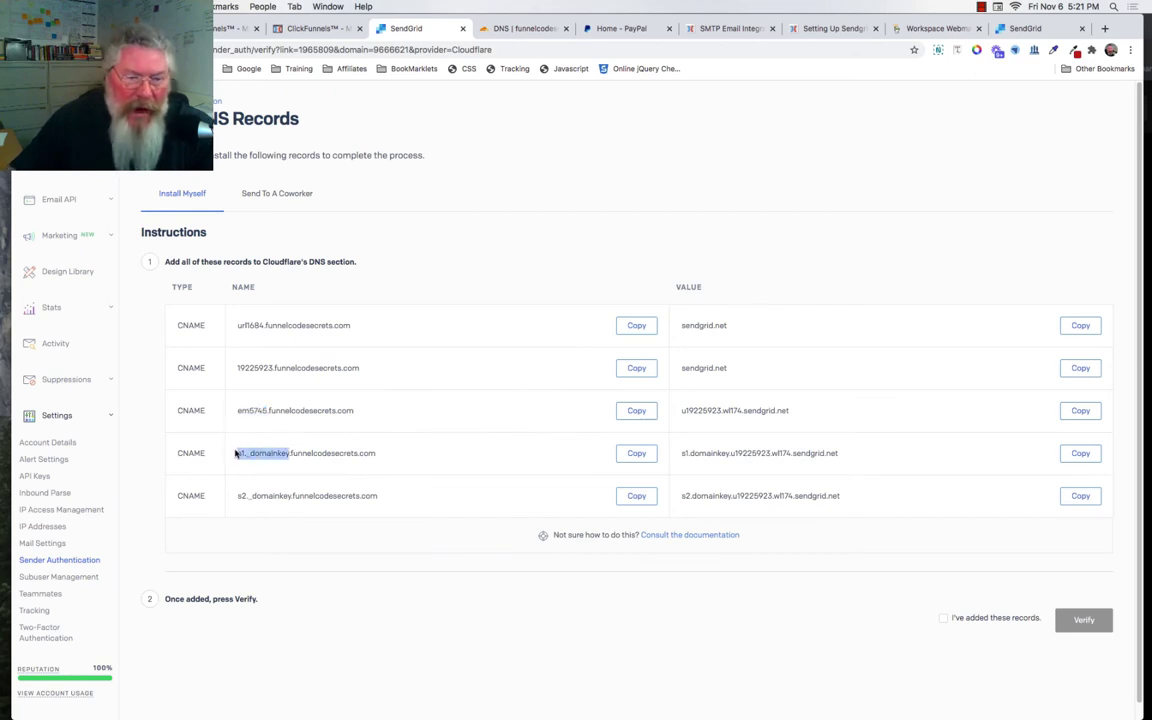
pyautogui.click(519, 29)
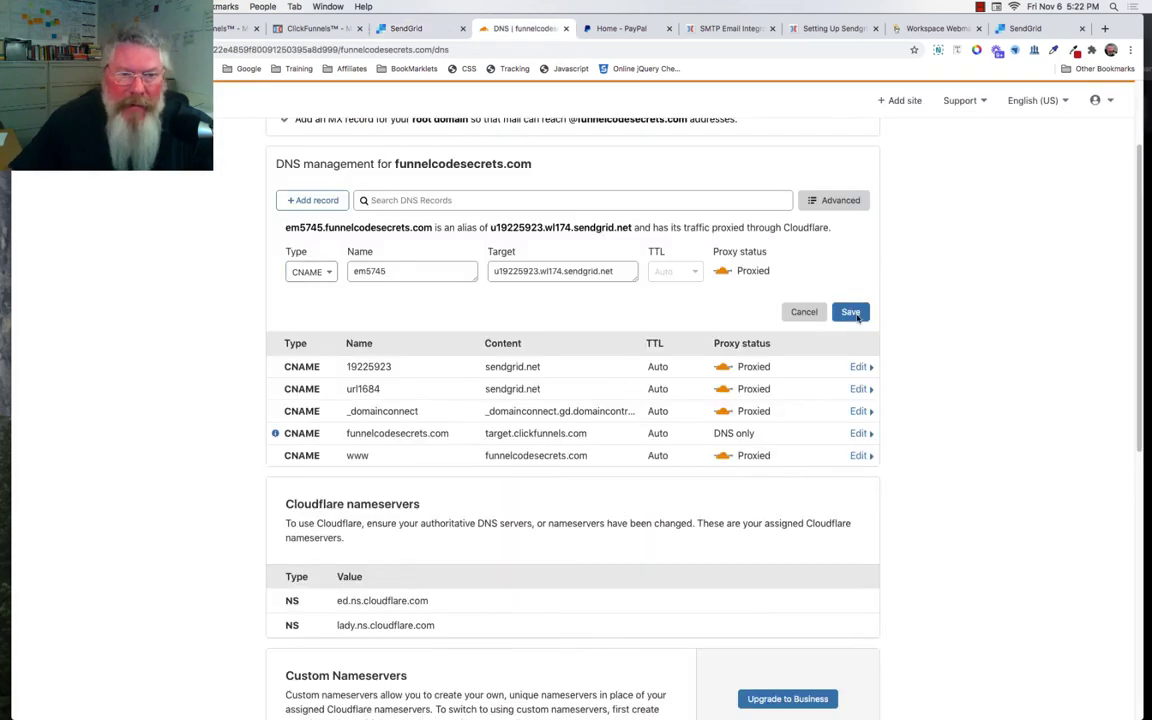
# Step: After the proxy error, switch the em5745 CNAME to DNS only and save it
pyautogui.click(850, 311)
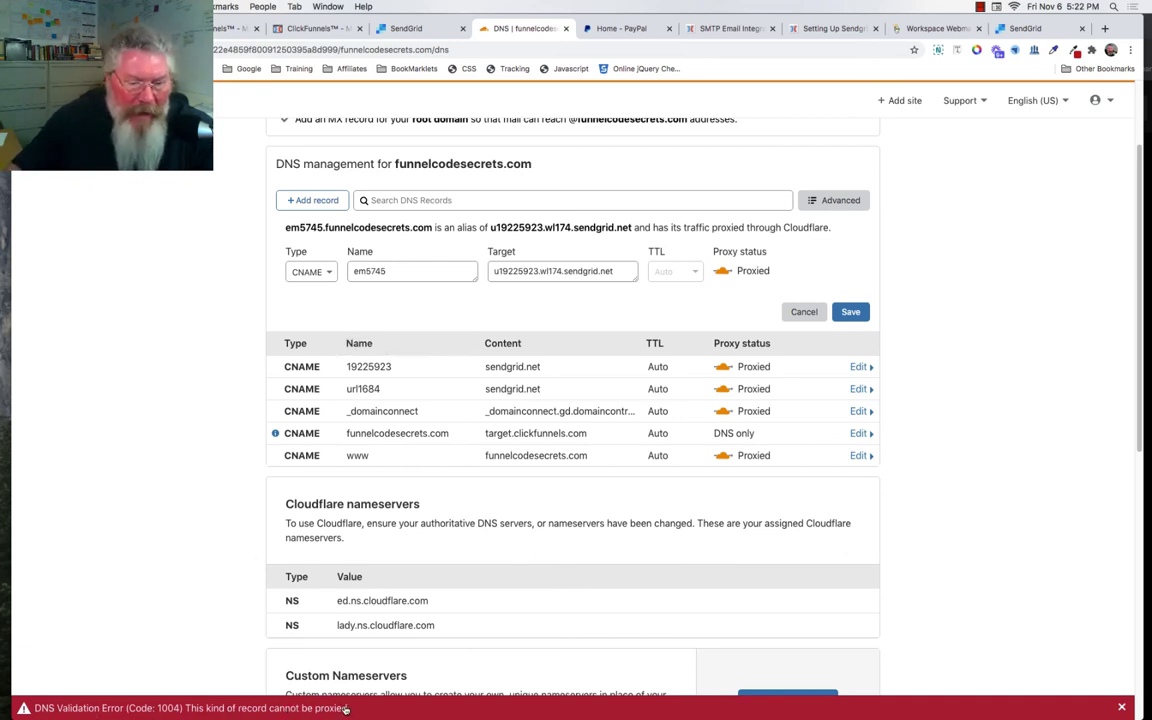
pyautogui.click(722, 270)
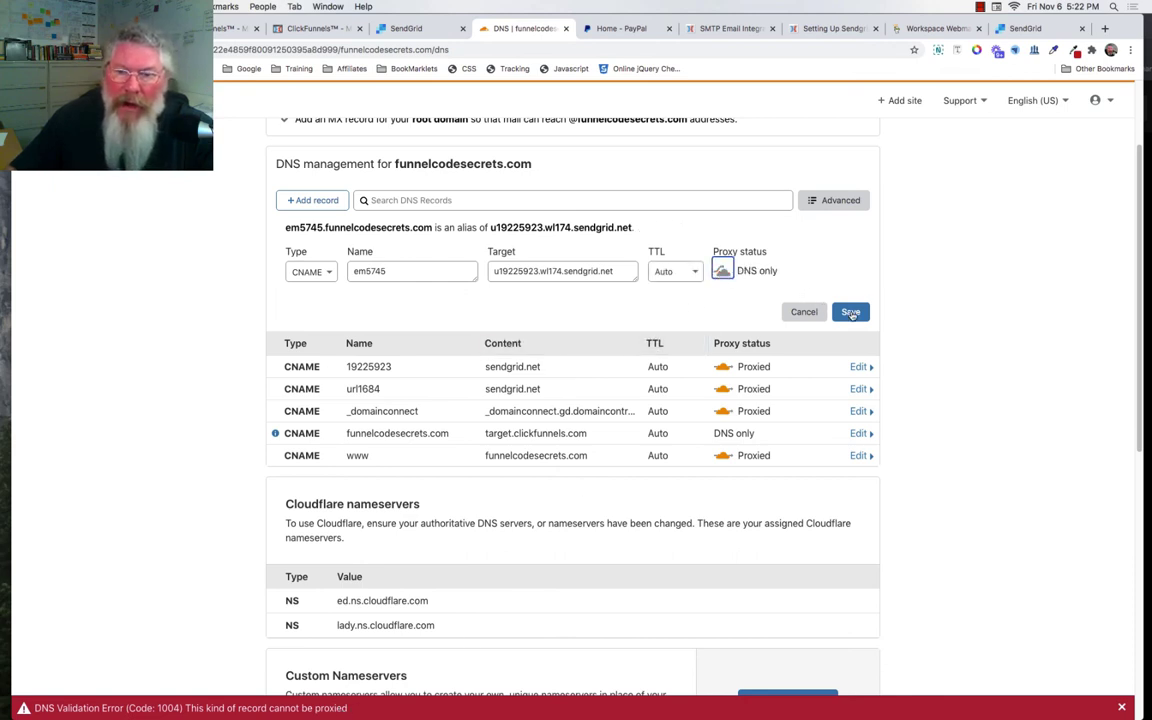
pyautogui.click(850, 312)
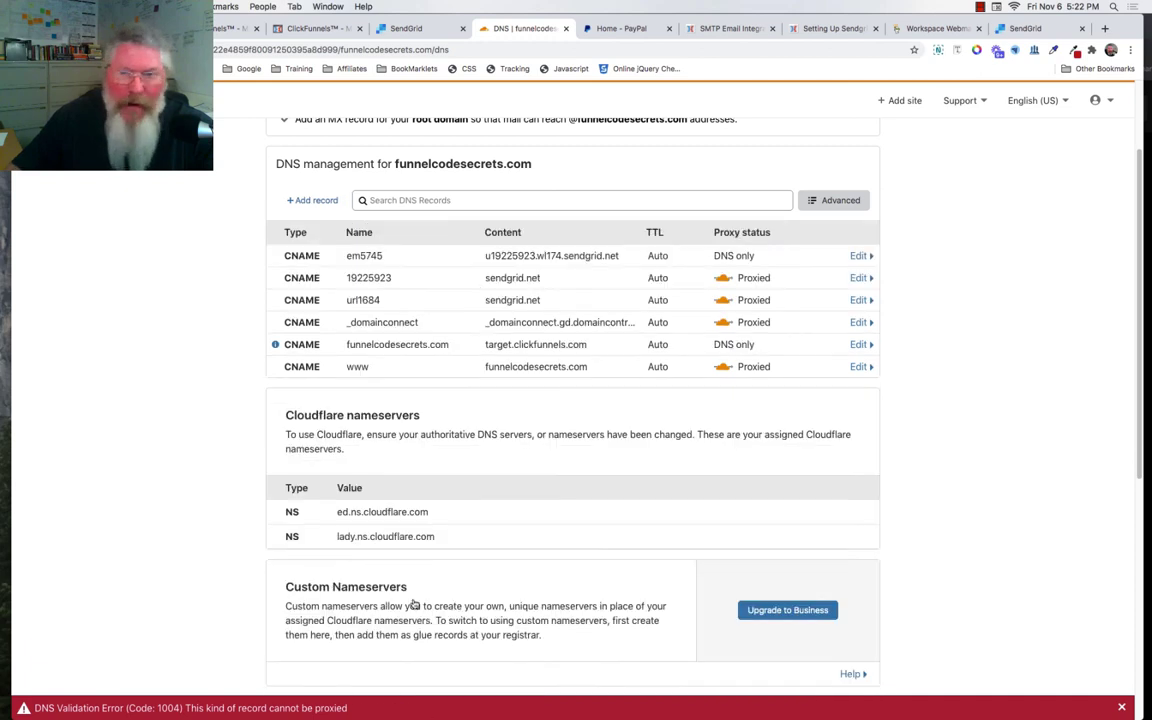
pyautogui.click(311, 200)
# Step: Add CNAME s1._domainkey targeting s1.domainkey.u19225923.wl174.sendgrid.net as DNS only
pyautogui.click(309, 271)
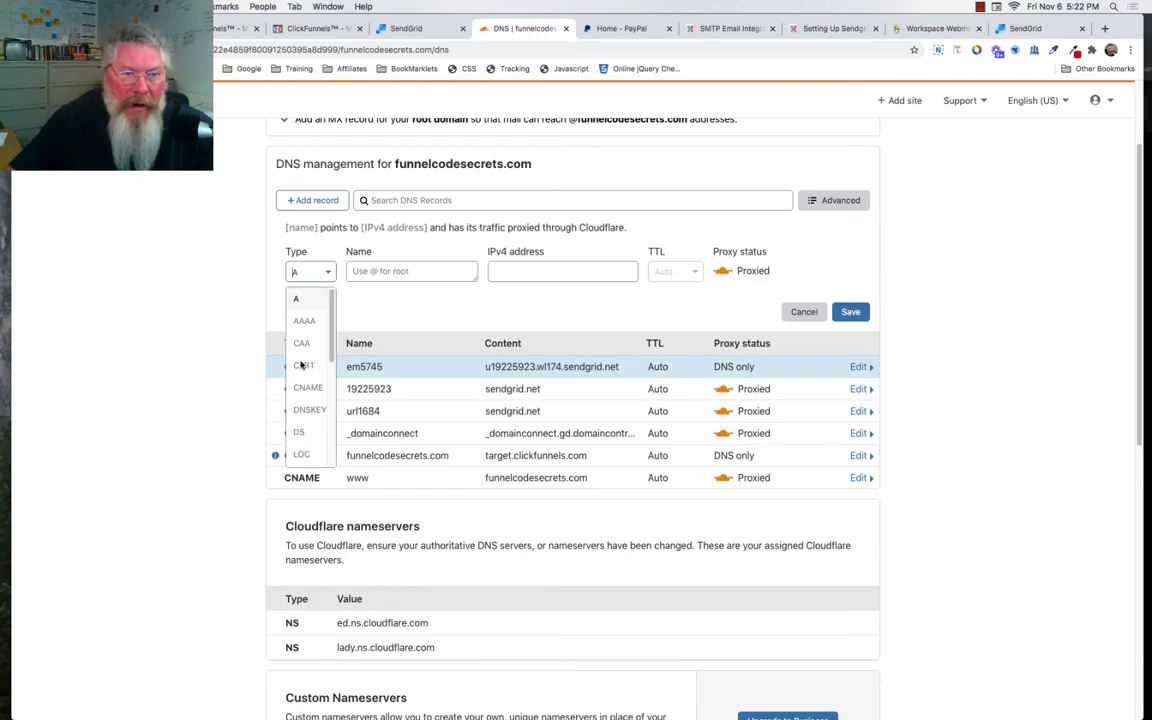
pyautogui.click(301, 389)
pyautogui.click(382, 276)
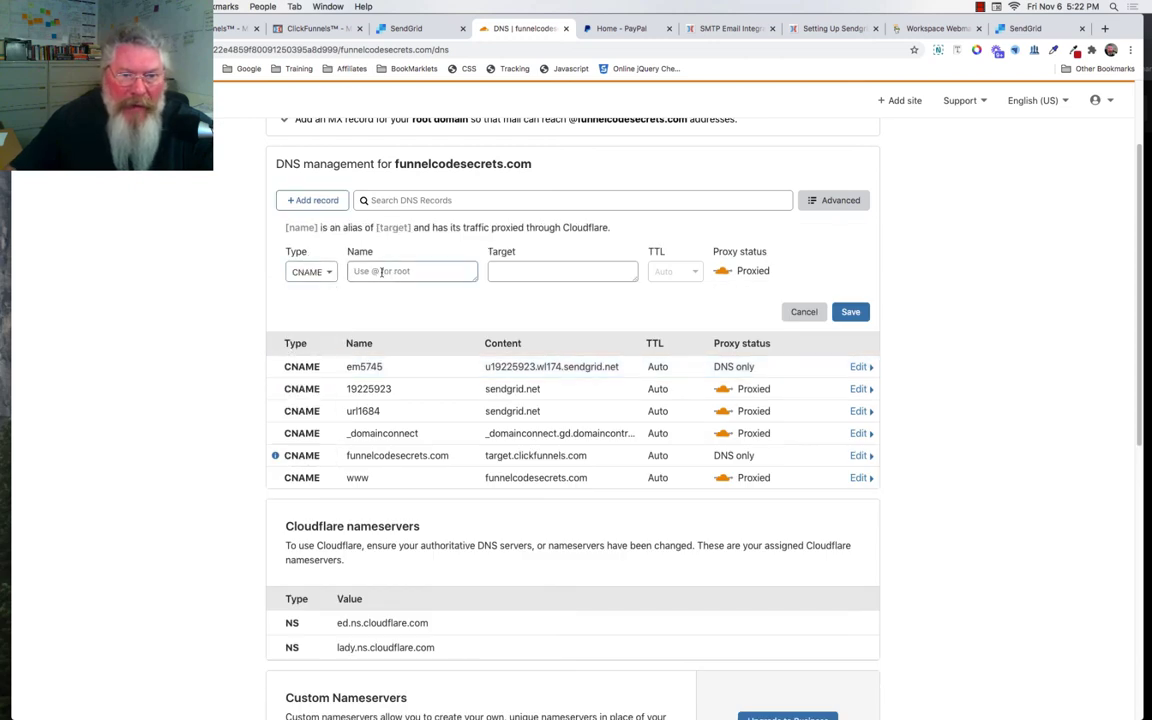
pyautogui.press('super+v')
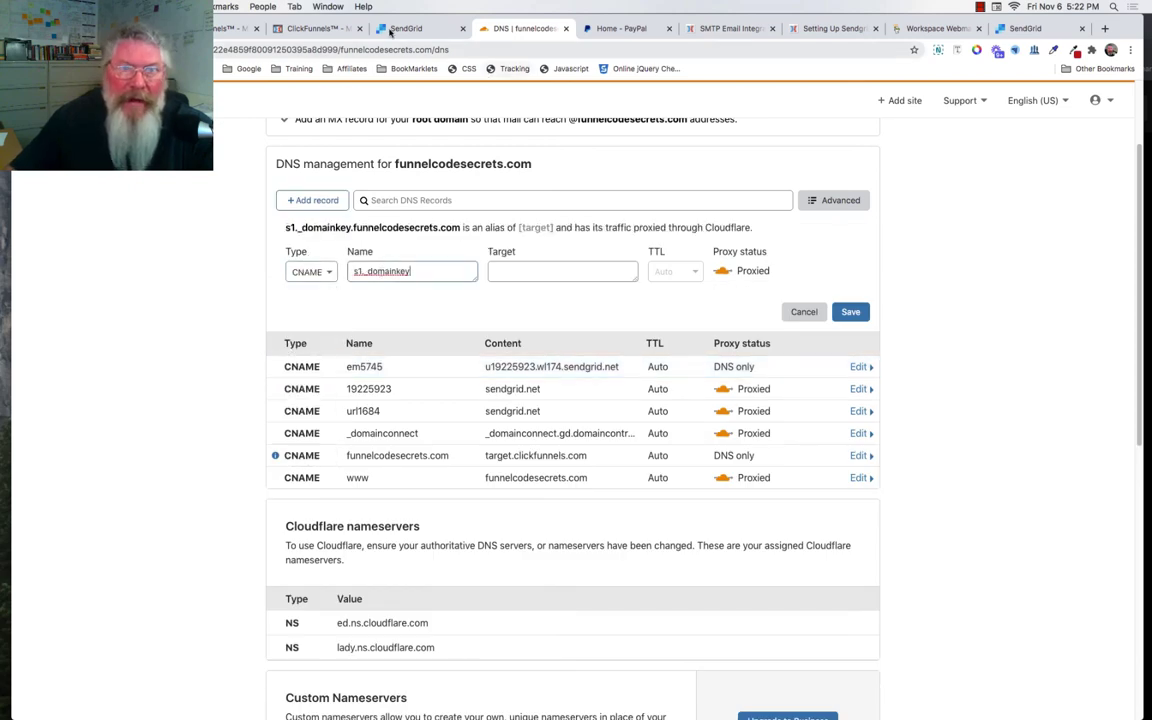
pyautogui.press('super+alt+Left')
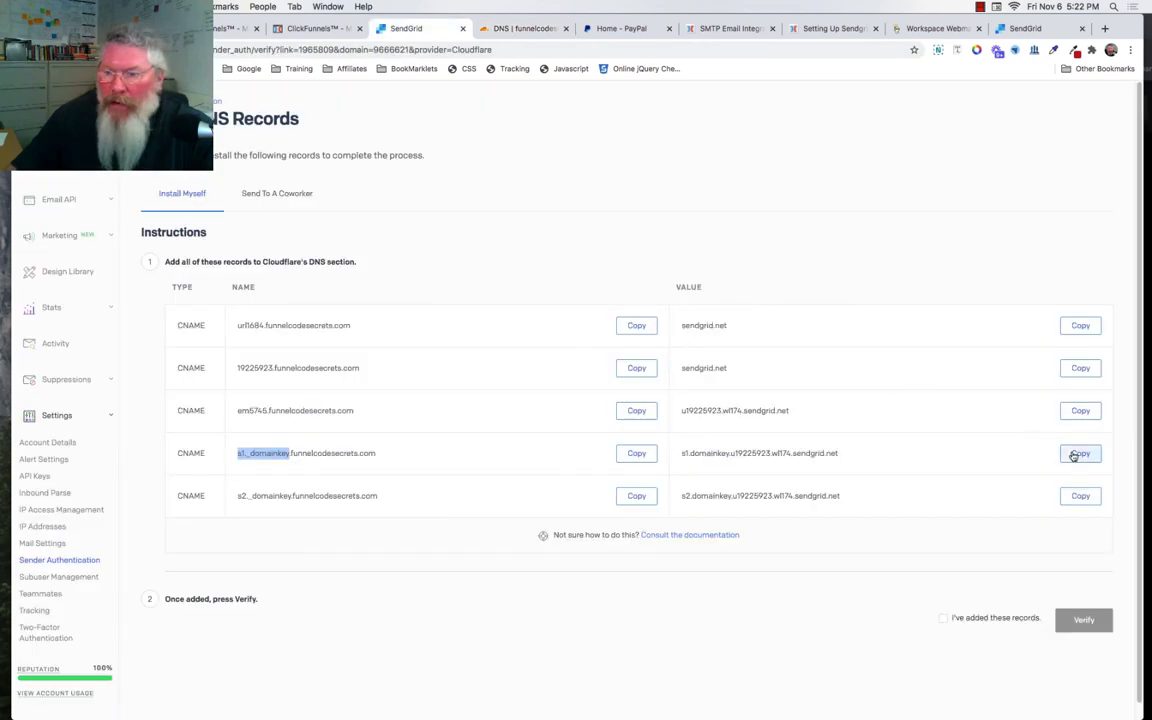
pyautogui.click(1075, 455)
pyautogui.click(510, 28)
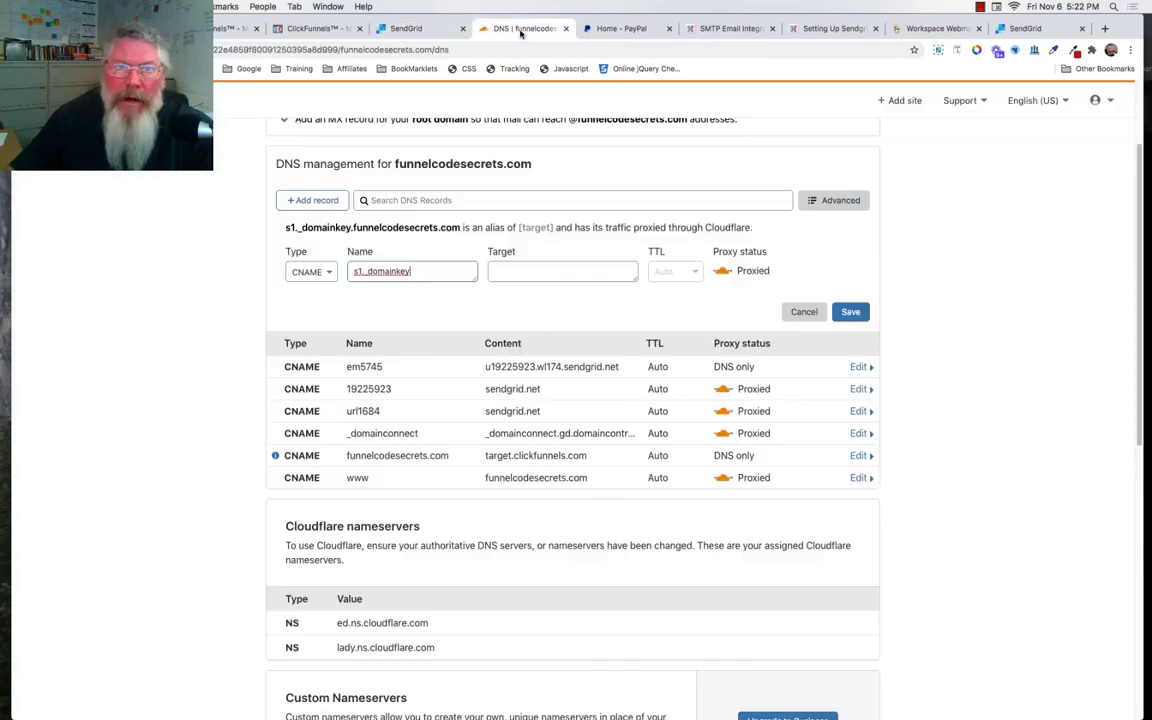
pyautogui.click(522, 266)
pyautogui.press('super+v')
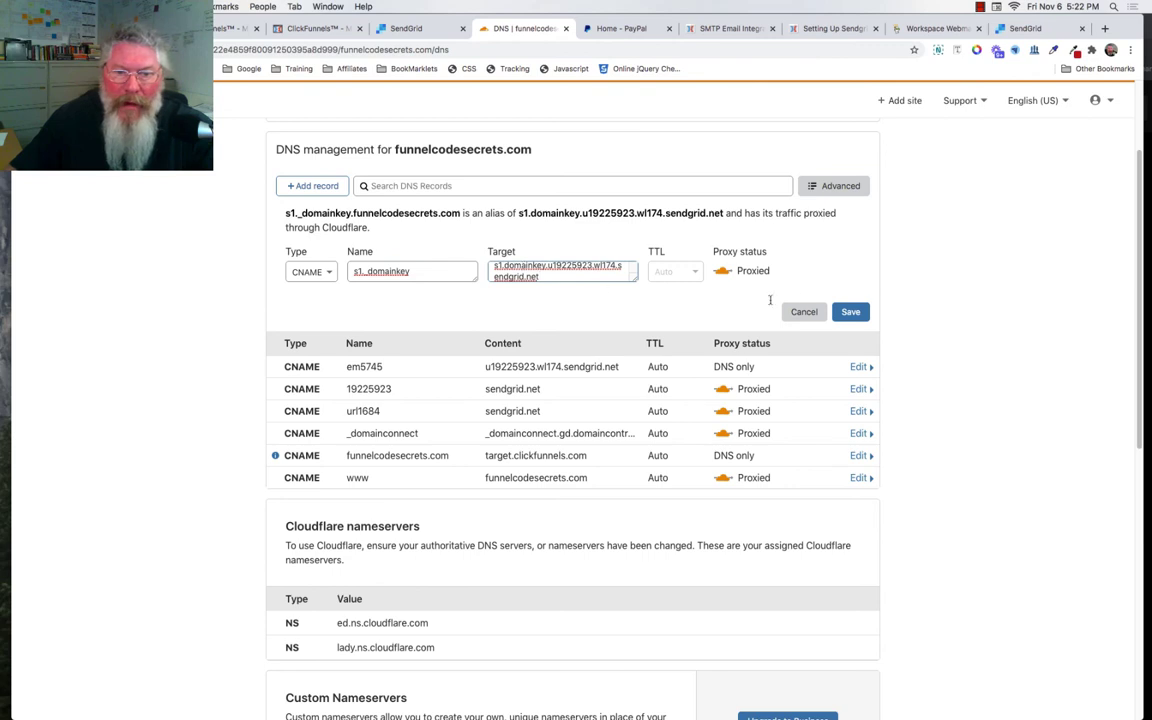
pyautogui.click(859, 315)
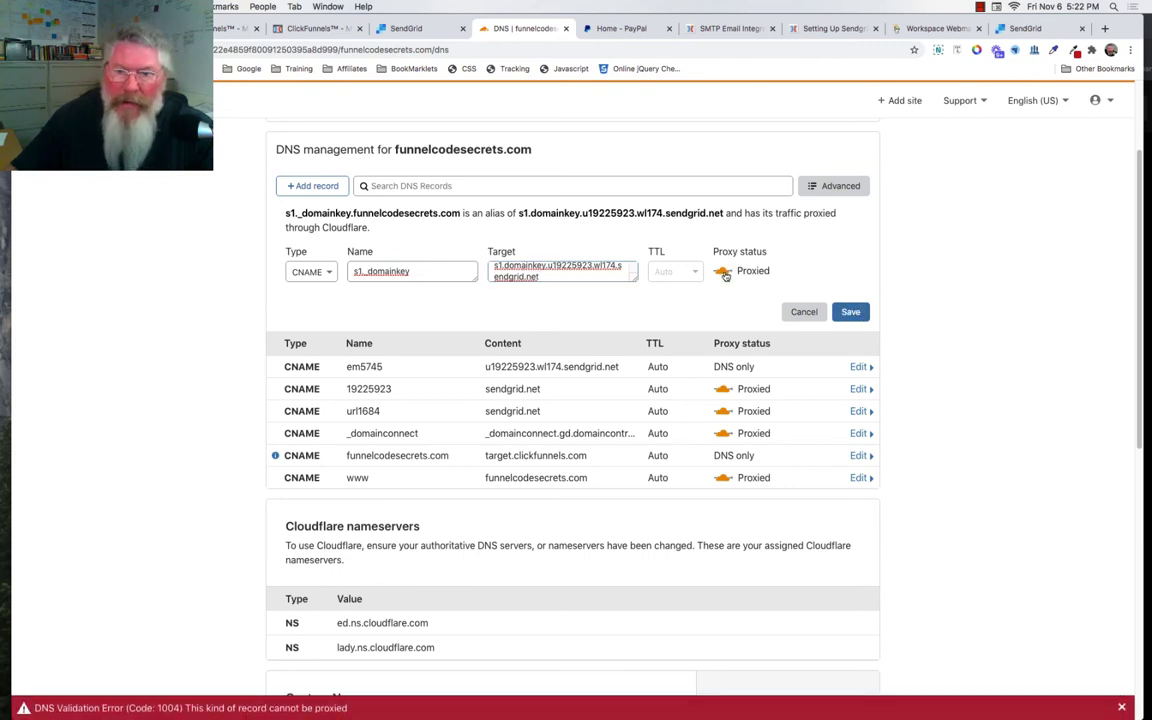
pyautogui.click(723, 272)
pyautogui.click(849, 313)
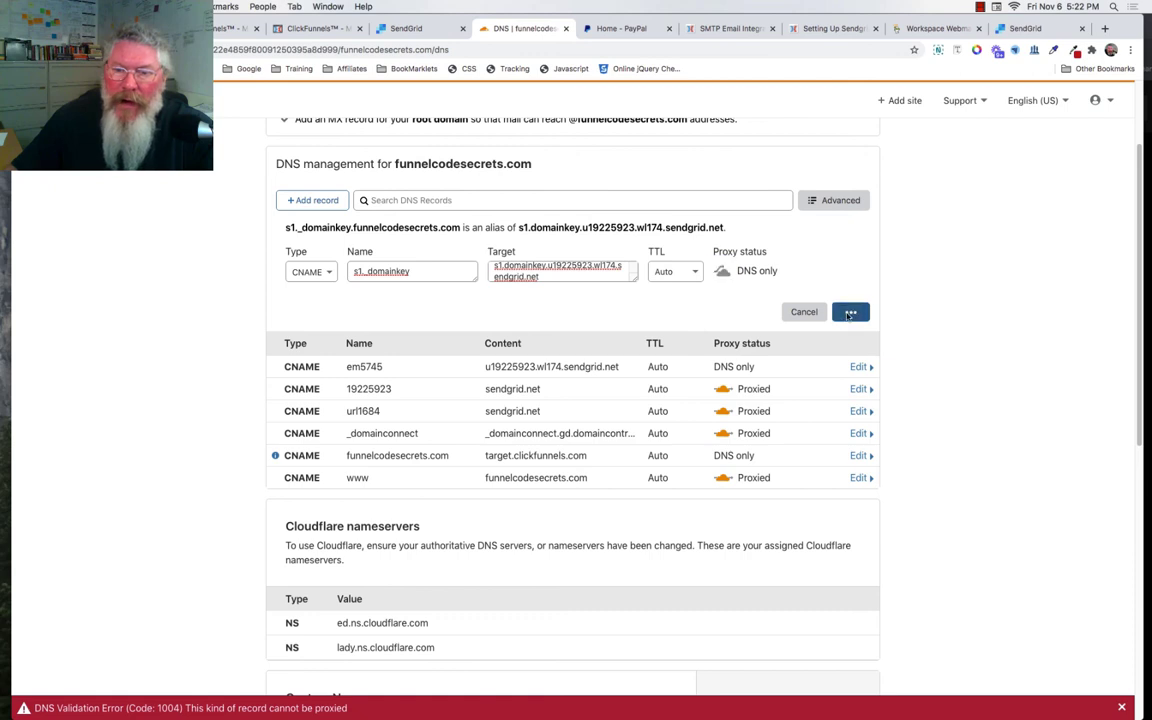
pyautogui.click(418, 31)
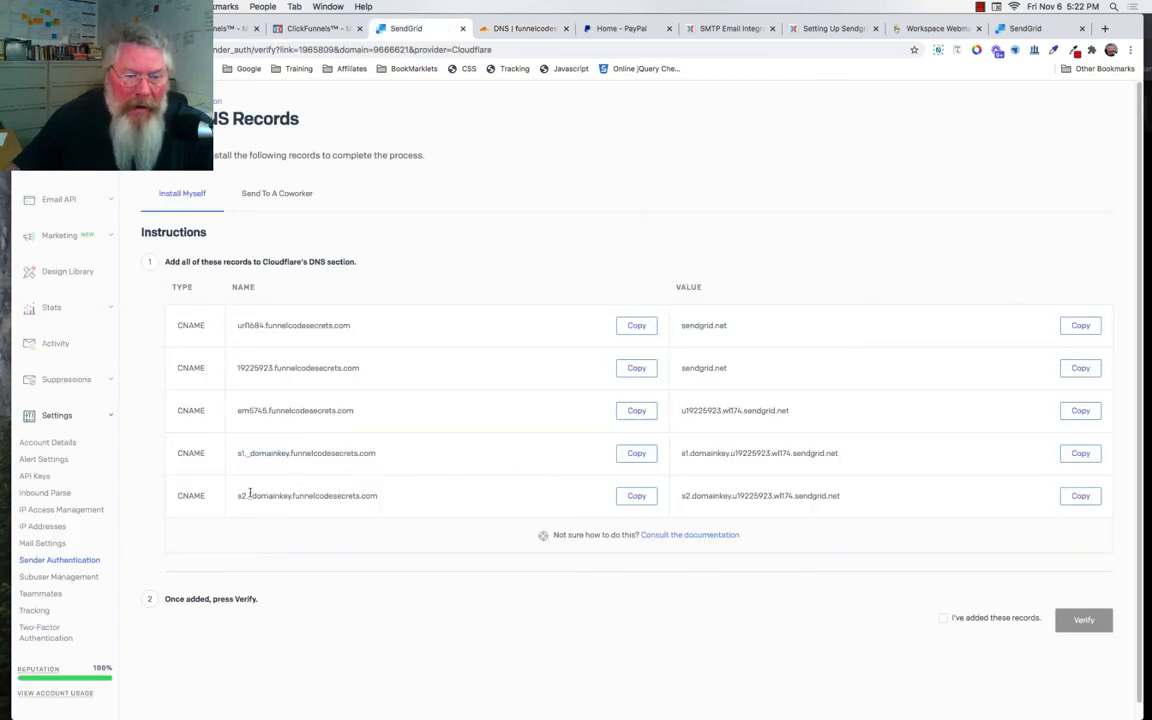
# Step: Start a new Cloudflare CNAME record named s2._domainkey, copied from SendGrid
pyautogui.moveTo(237, 495); pyautogui.dragTo(291, 495)
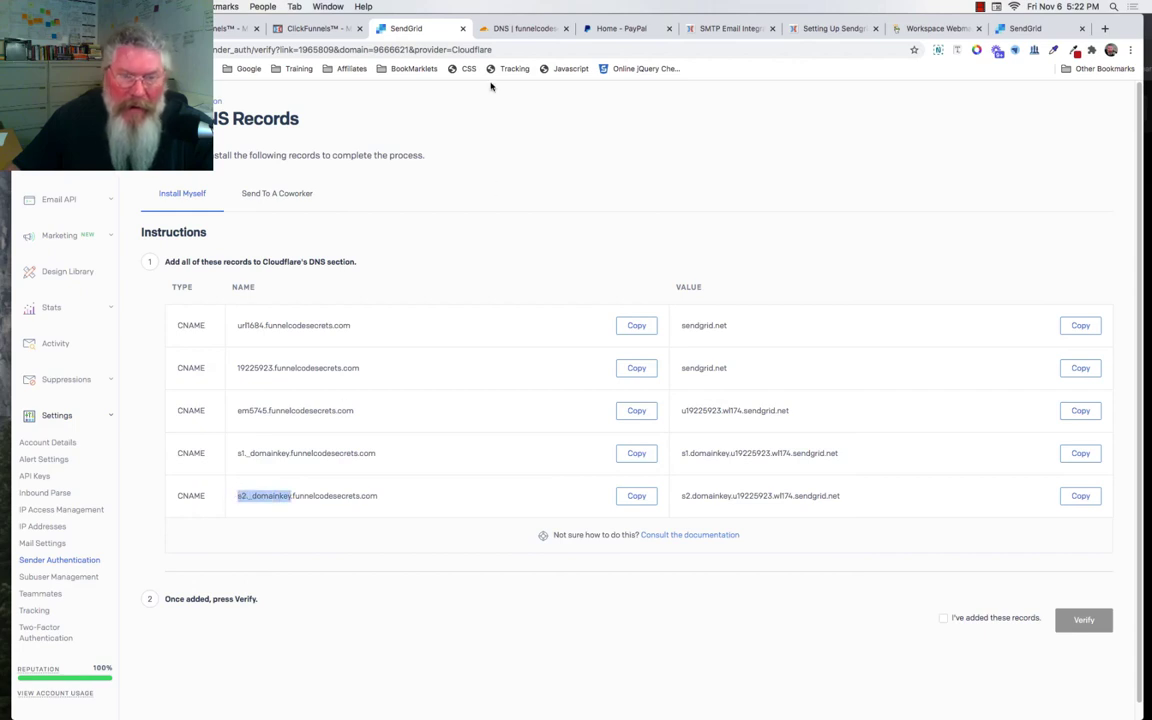
pyautogui.click(505, 29)
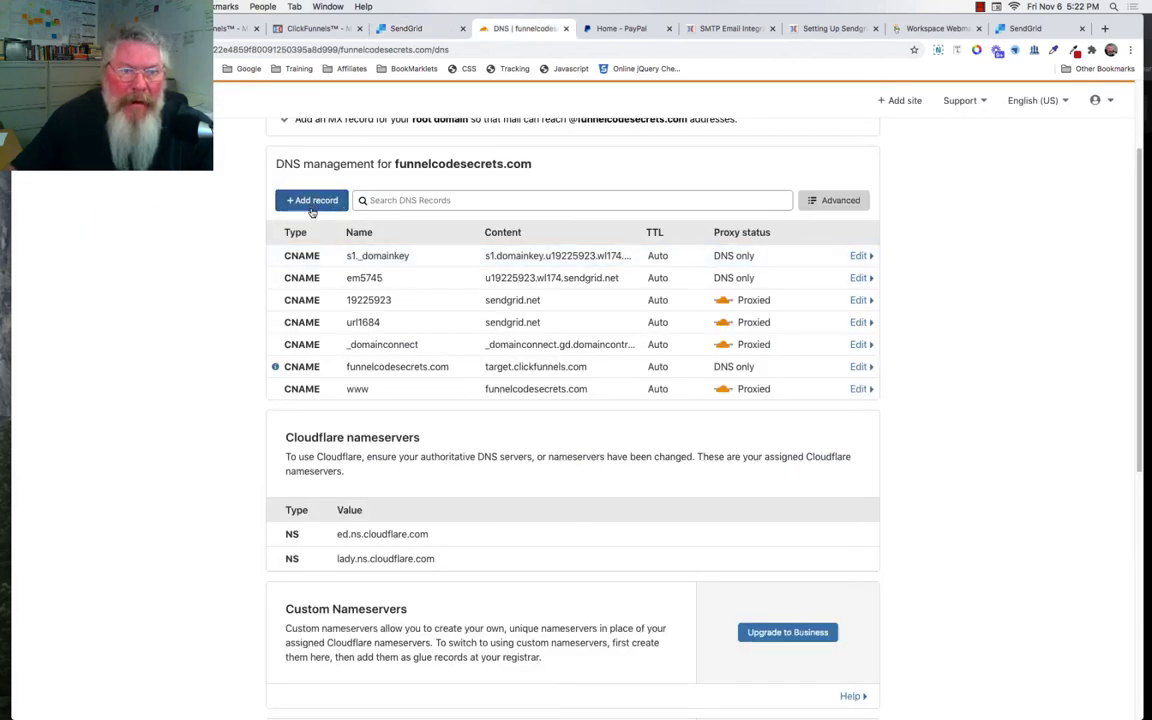
pyautogui.click(312, 201)
pyautogui.click(300, 271)
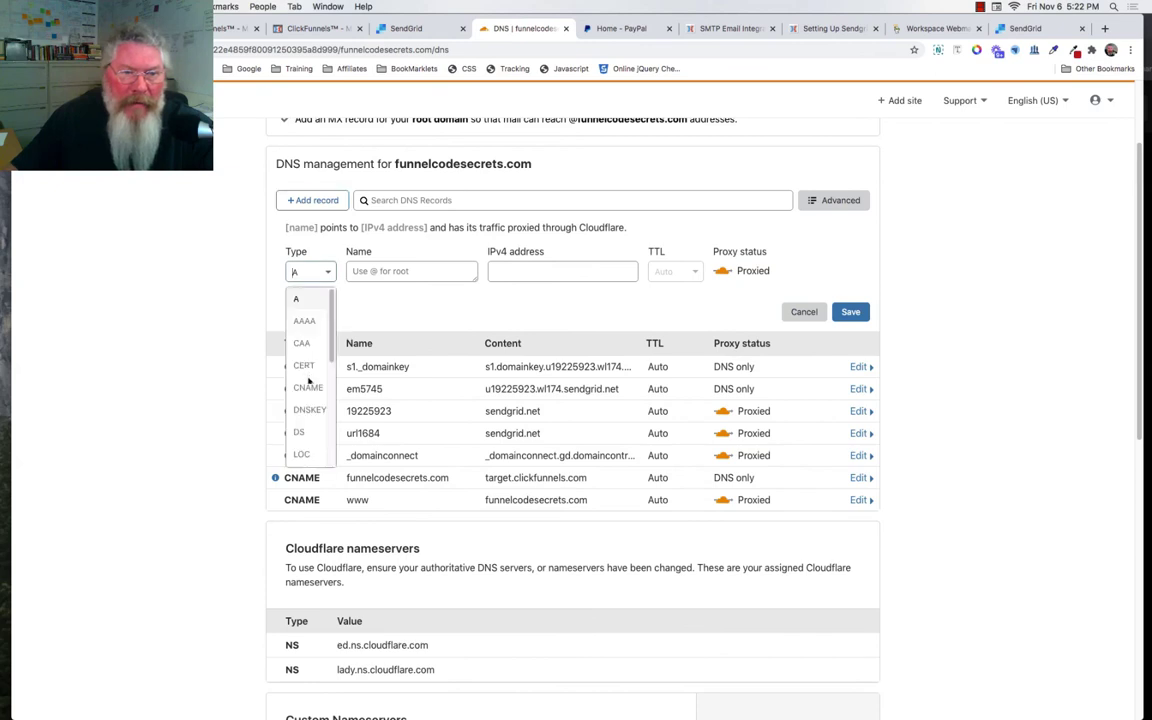
pyautogui.click(307, 388)
pyautogui.click(382, 271)
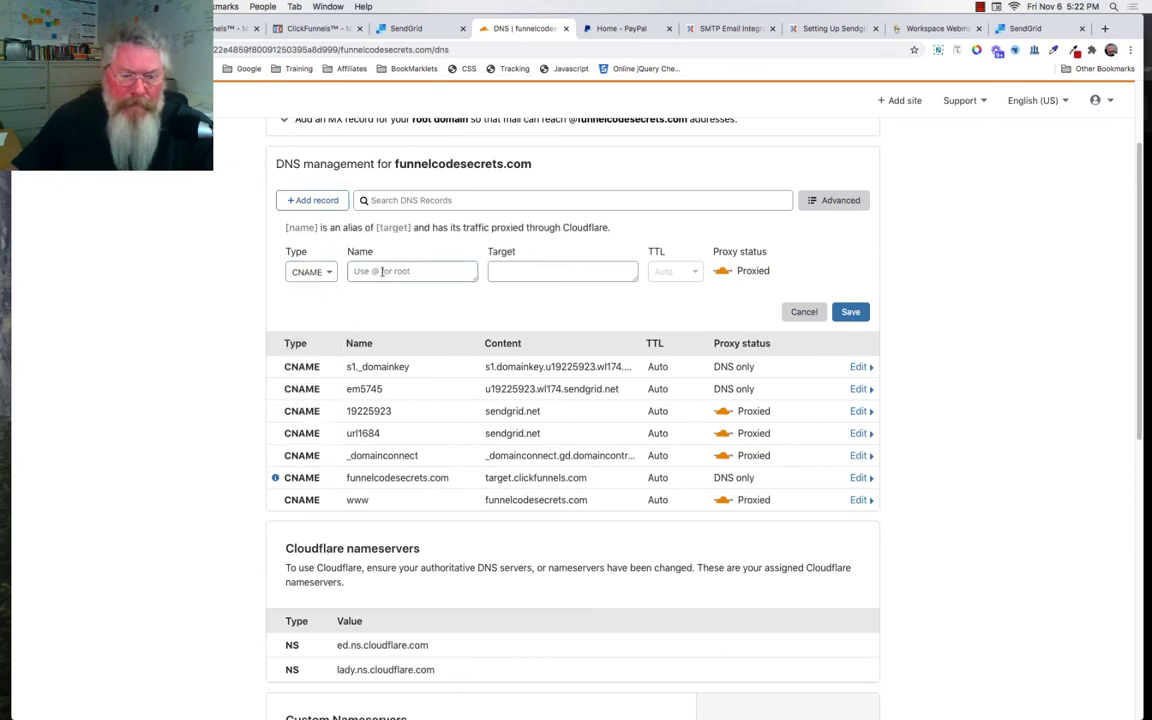
pyautogui.hotkey('ctrl', 'v')
# Step: Target it to s2.domainkey.u19225923.wl174.sendgrid.net and save it as DNS only
pyautogui.click(406, 28)
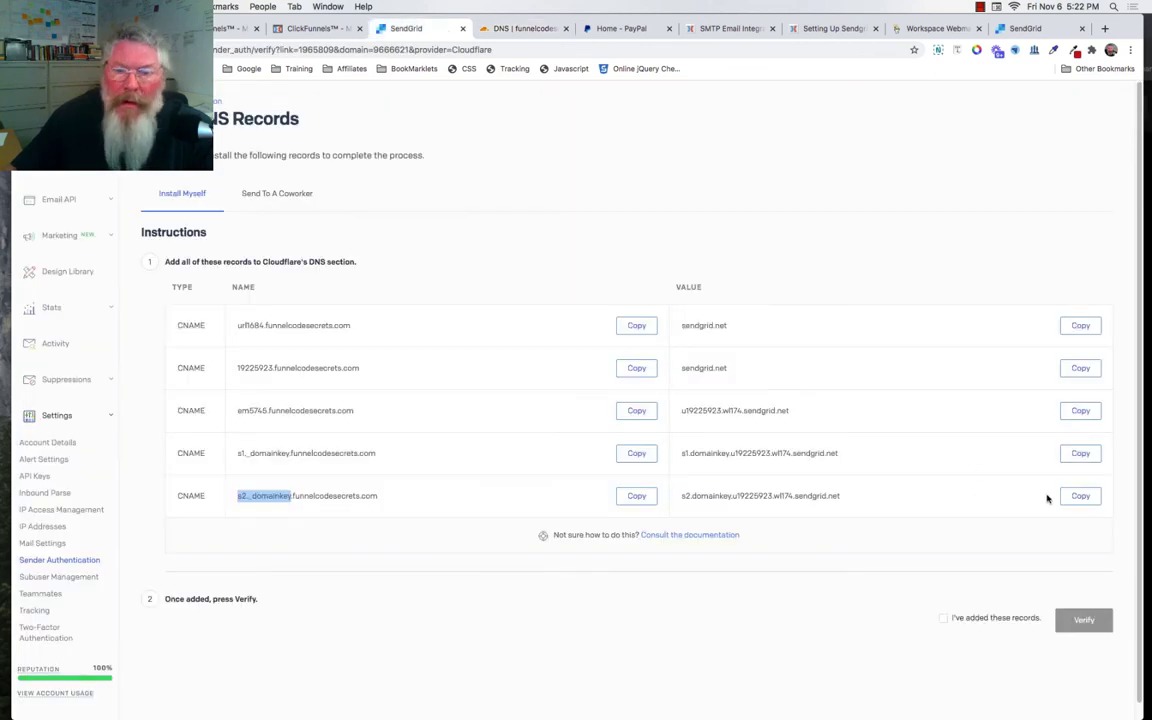
pyautogui.click(1080, 496)
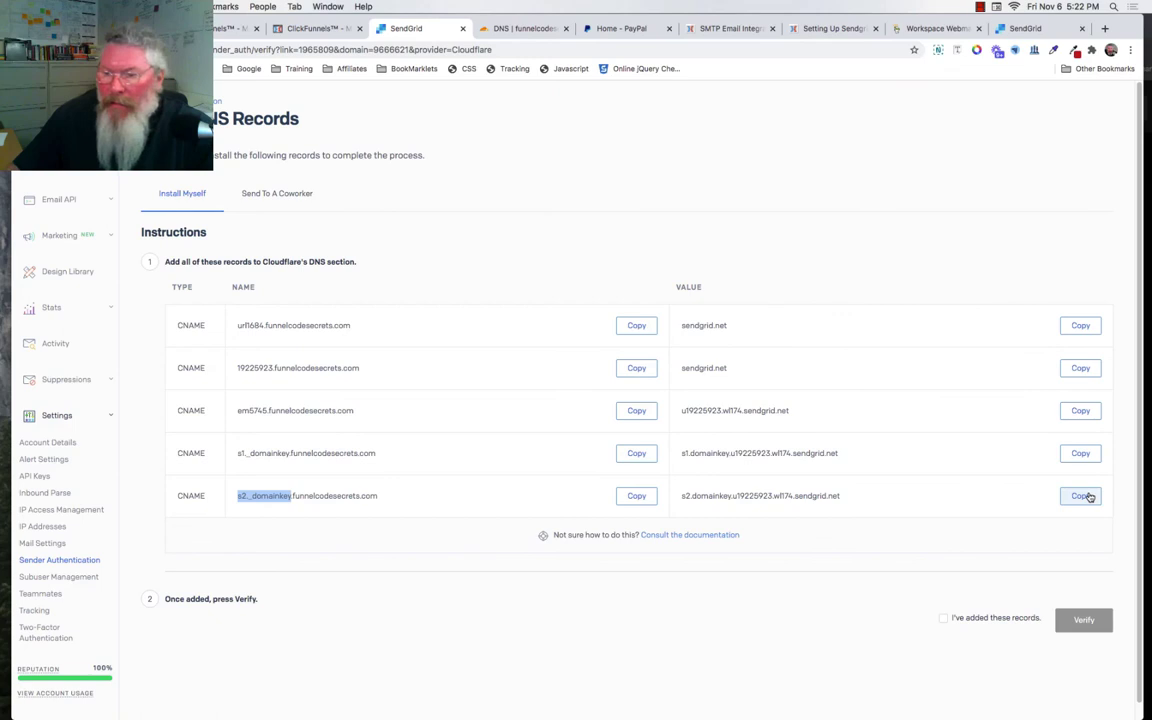
pyautogui.click(486, 29)
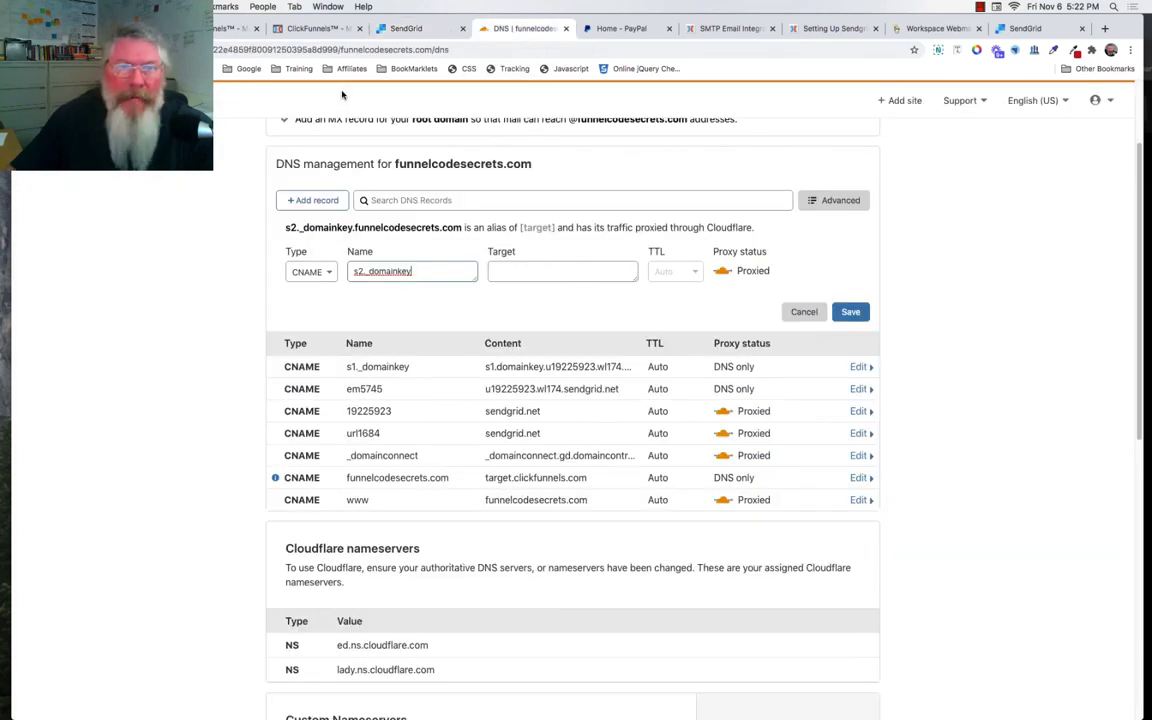
pyautogui.click(540, 270)
pyautogui.hotkey('ctrl', 'v')
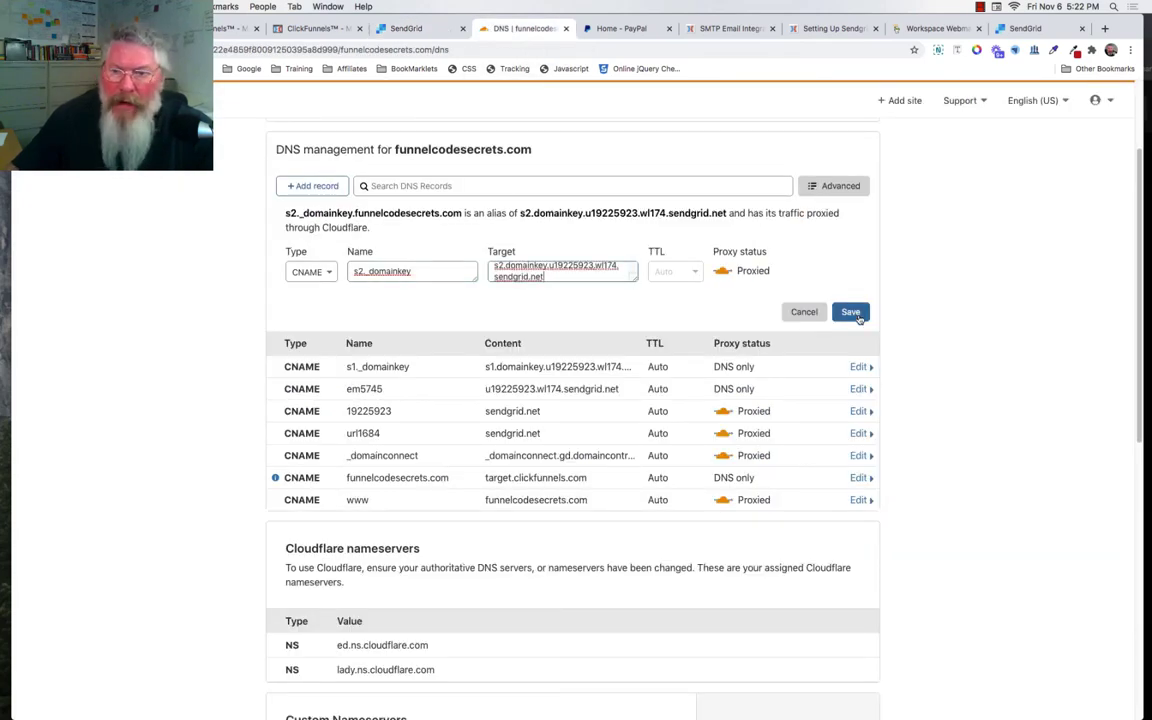
pyautogui.click(850, 312)
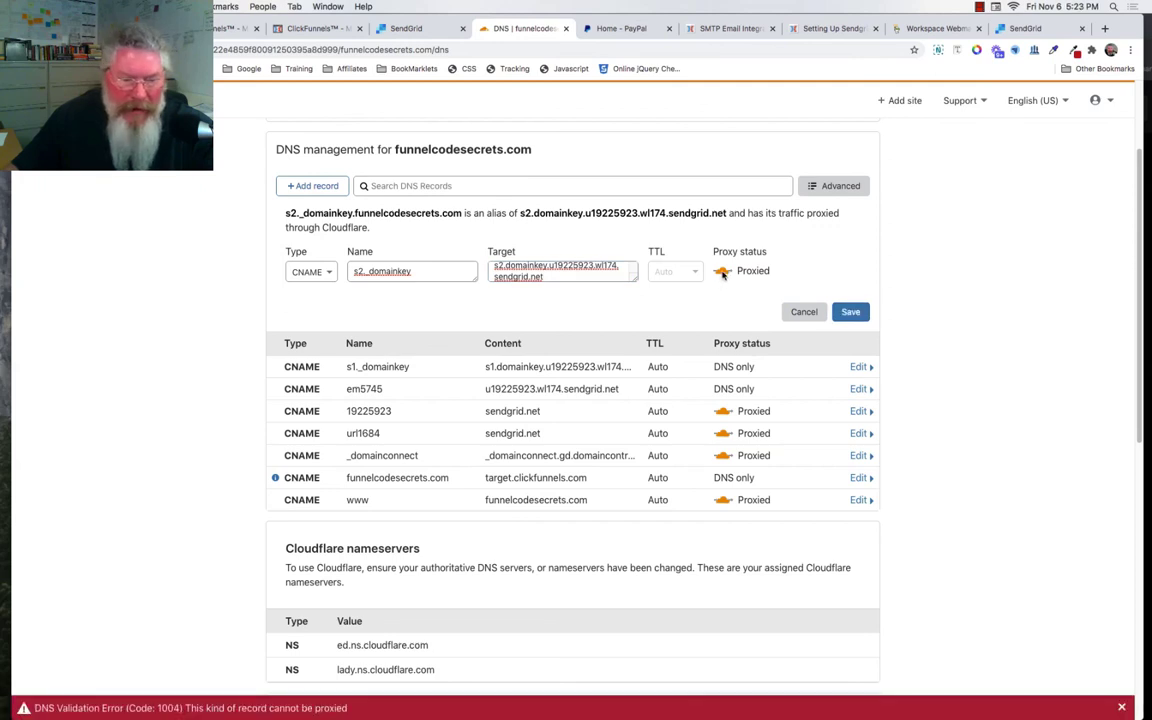
pyautogui.click(723, 272)
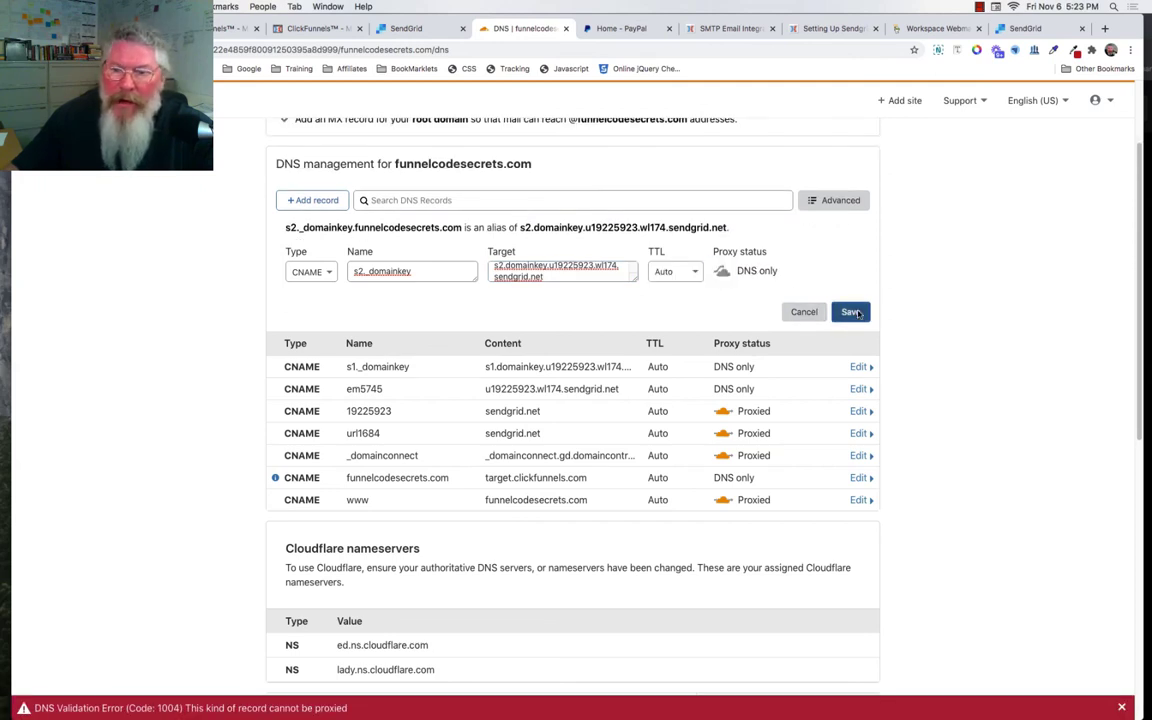
pyautogui.click(852, 312)
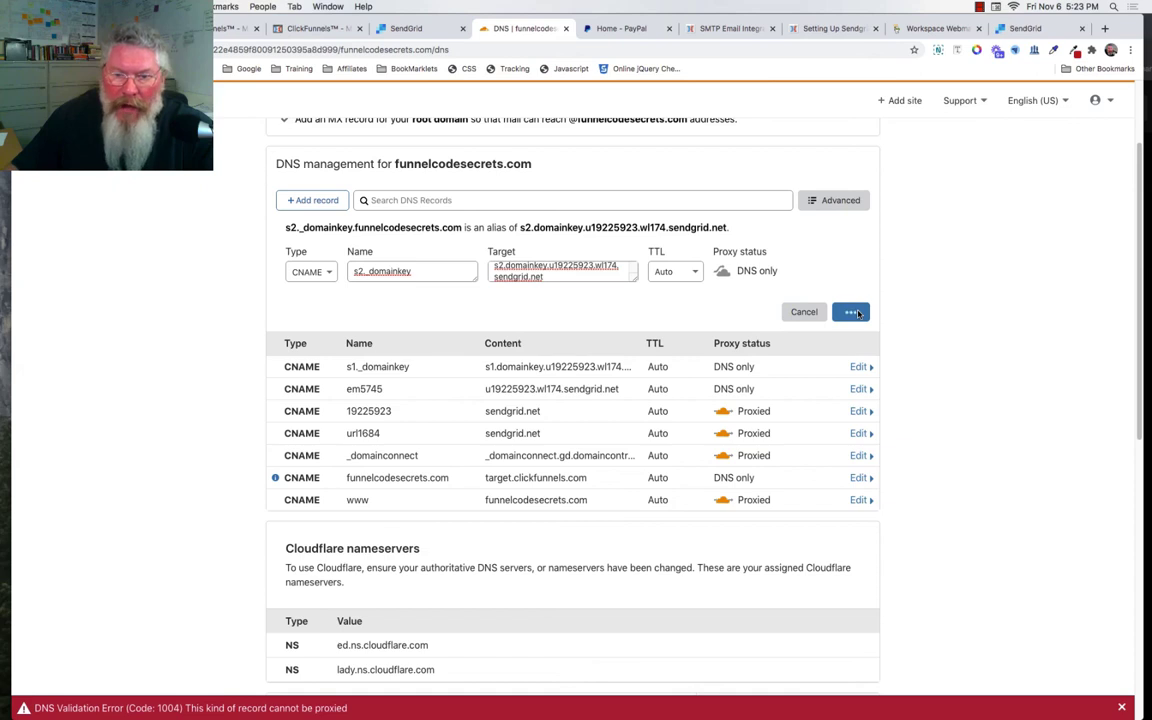
# Step: Confirm the records are added and verify in SendGrid, which flags url1684 and 19225923
pyautogui.click(408, 29)
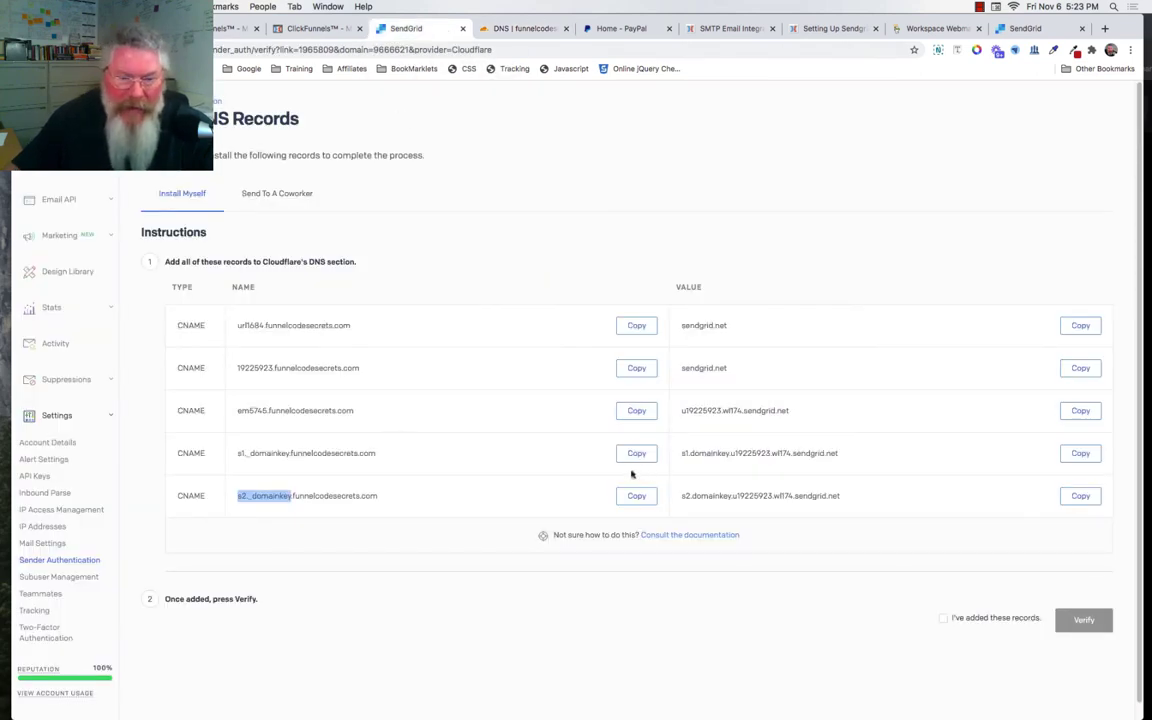
pyautogui.click(943, 618)
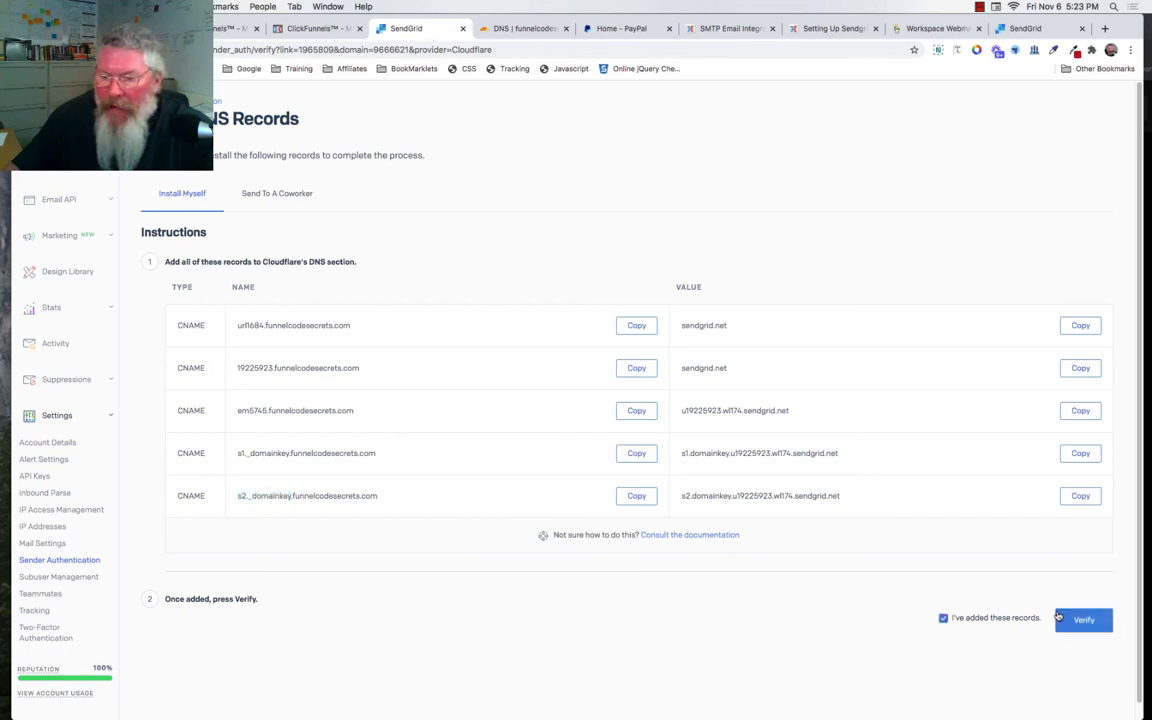
pyautogui.click(1084, 621)
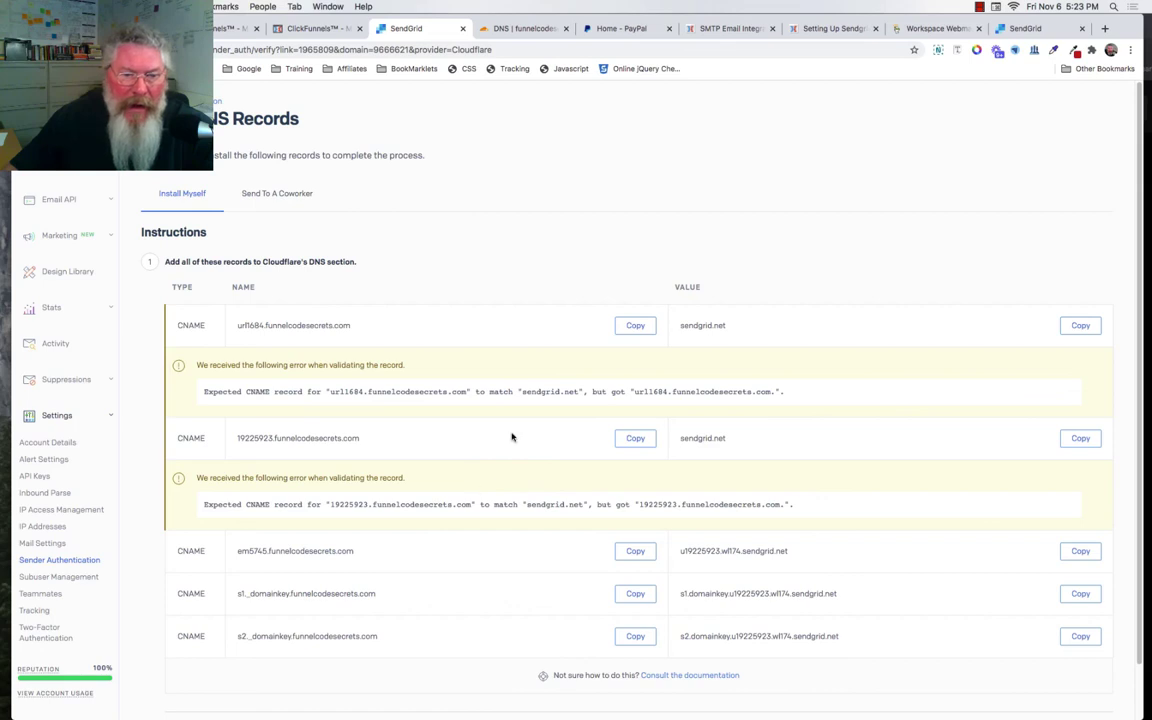
pyautogui.click(521, 30)
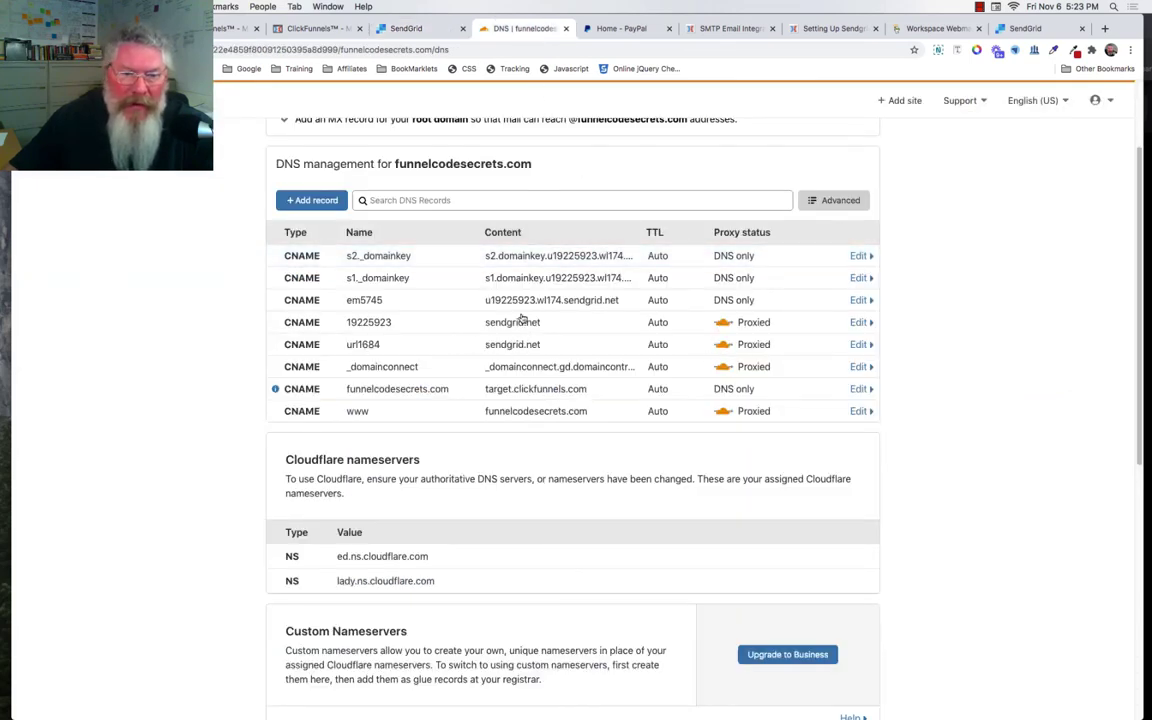
# Step: Edit the 19225923 and url1684 sendgrid.net CNAMEs to DNS only and save each
pyautogui.click(723, 325)
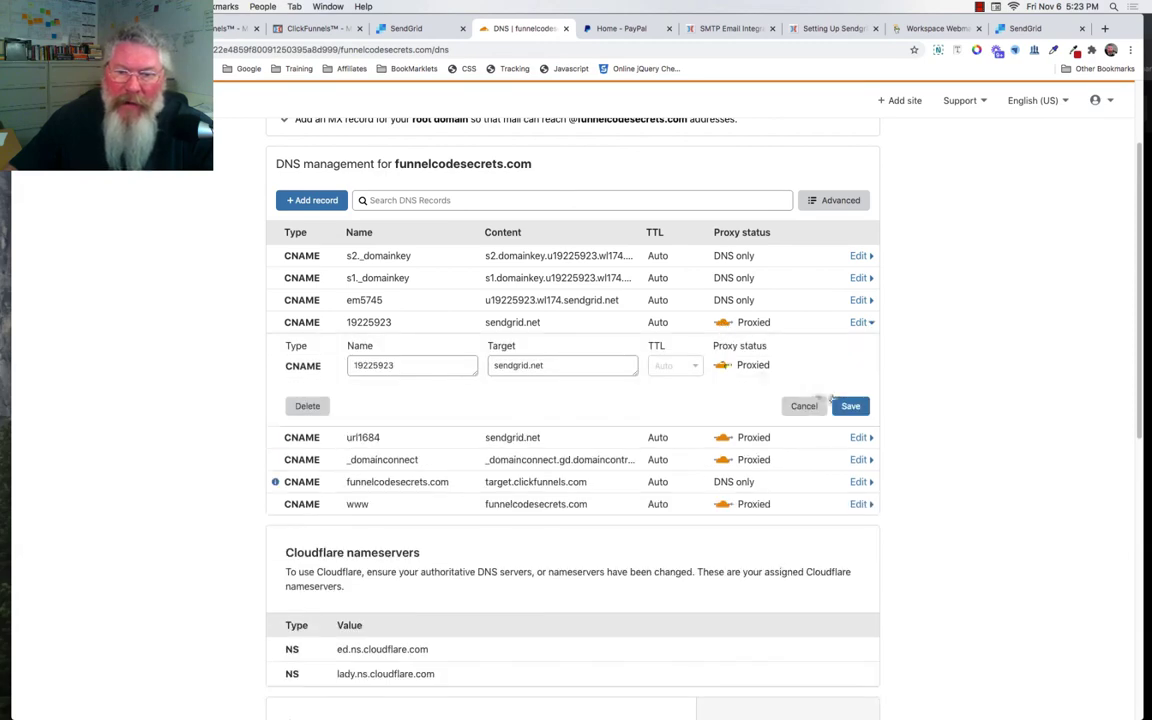
pyautogui.click(722, 365)
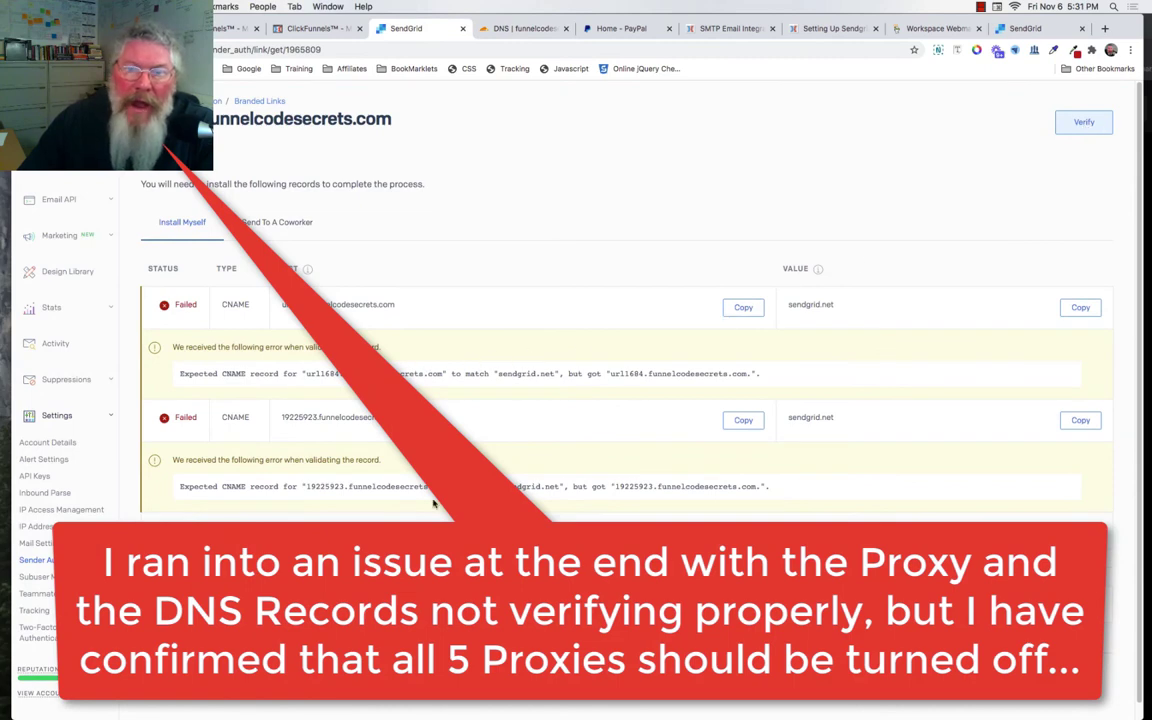
pyautogui.click(522, 28)
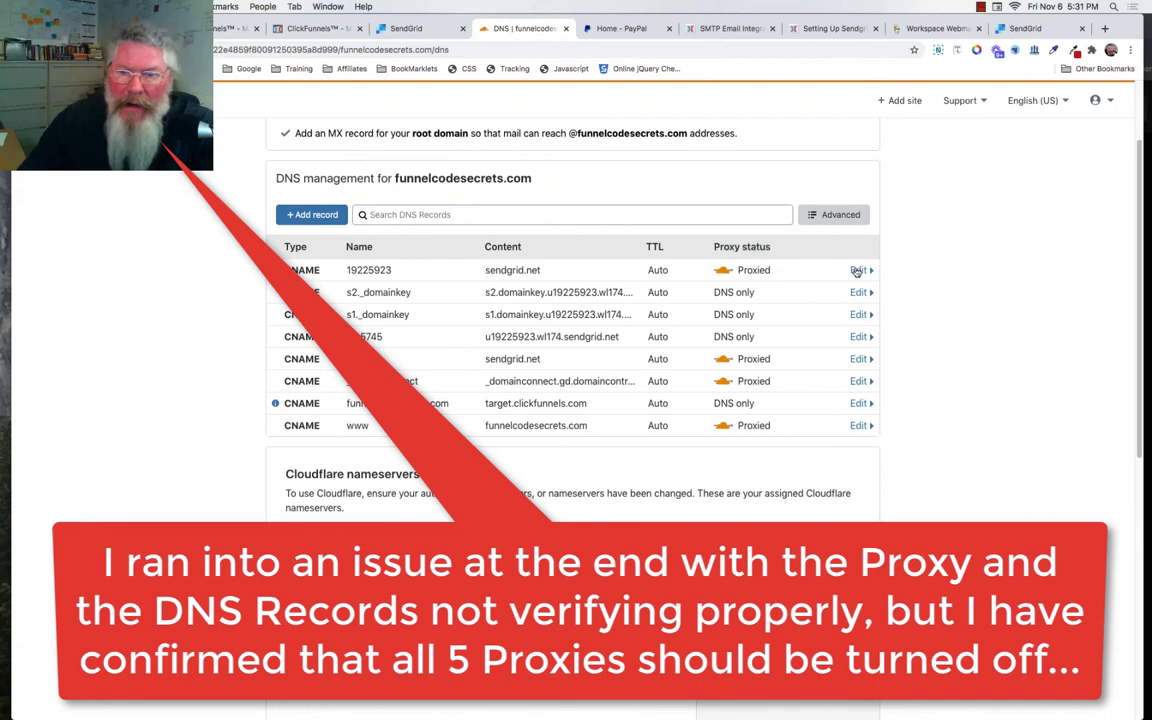
pyautogui.click(857, 270)
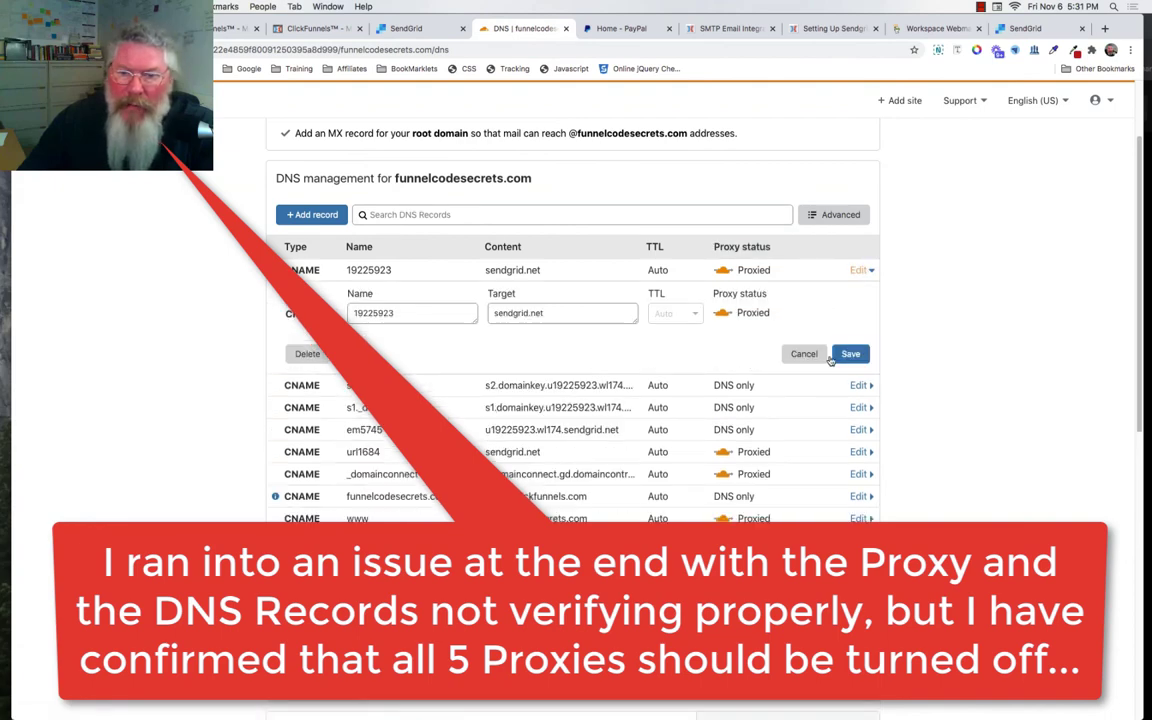
pyautogui.click(722, 313)
pyautogui.click(850, 355)
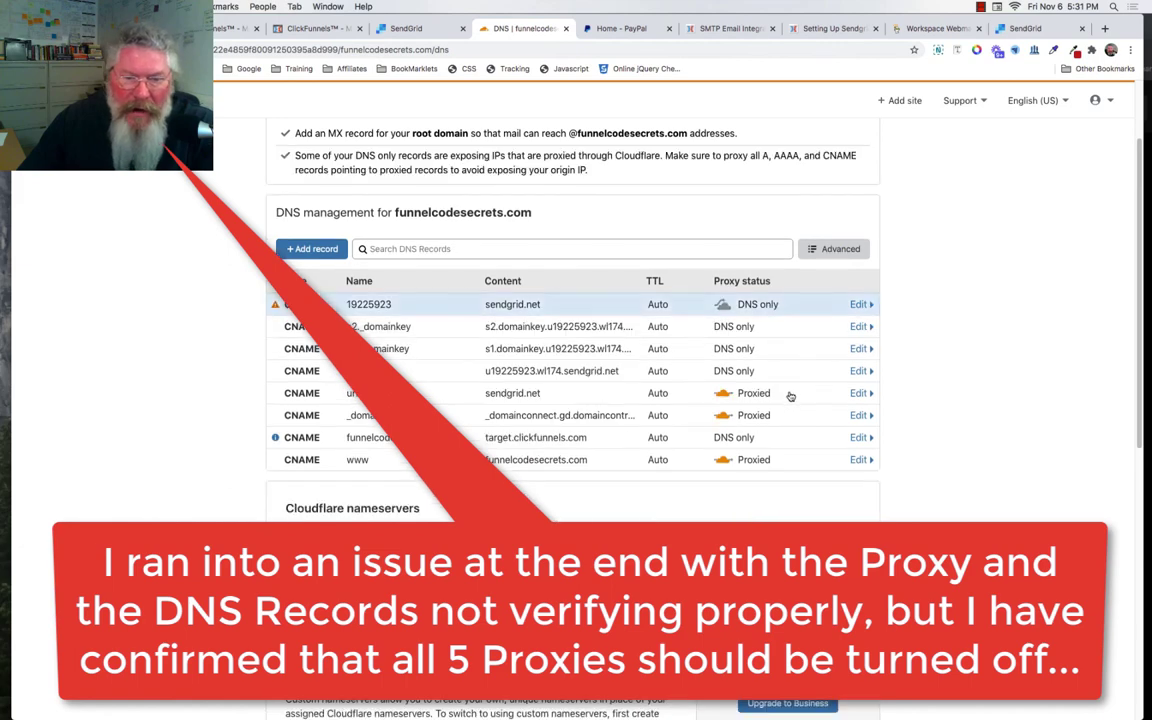
pyautogui.click(857, 393)
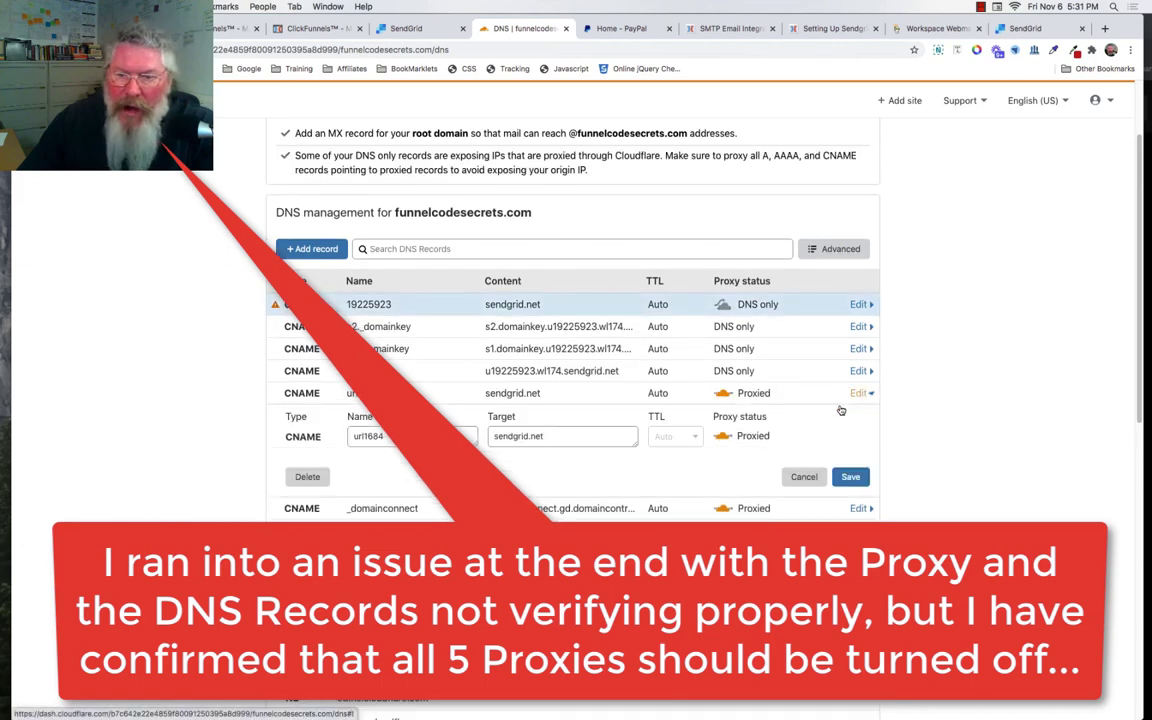
pyautogui.click(722, 435)
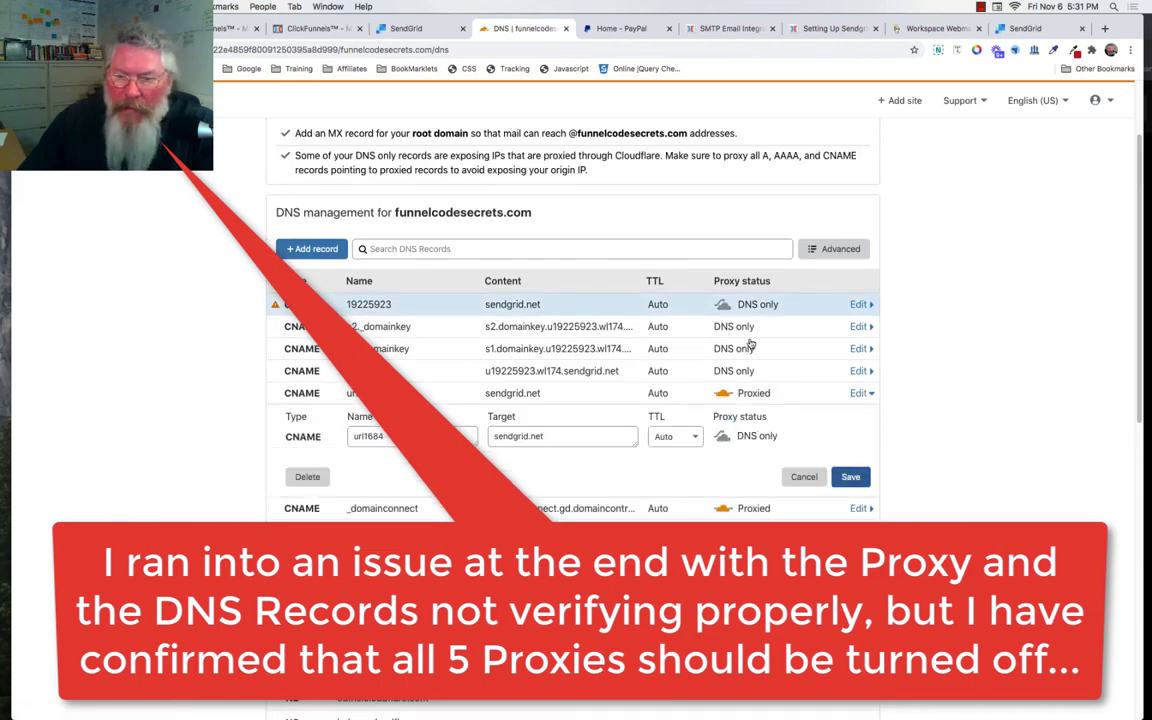
pyautogui.click(850, 476)
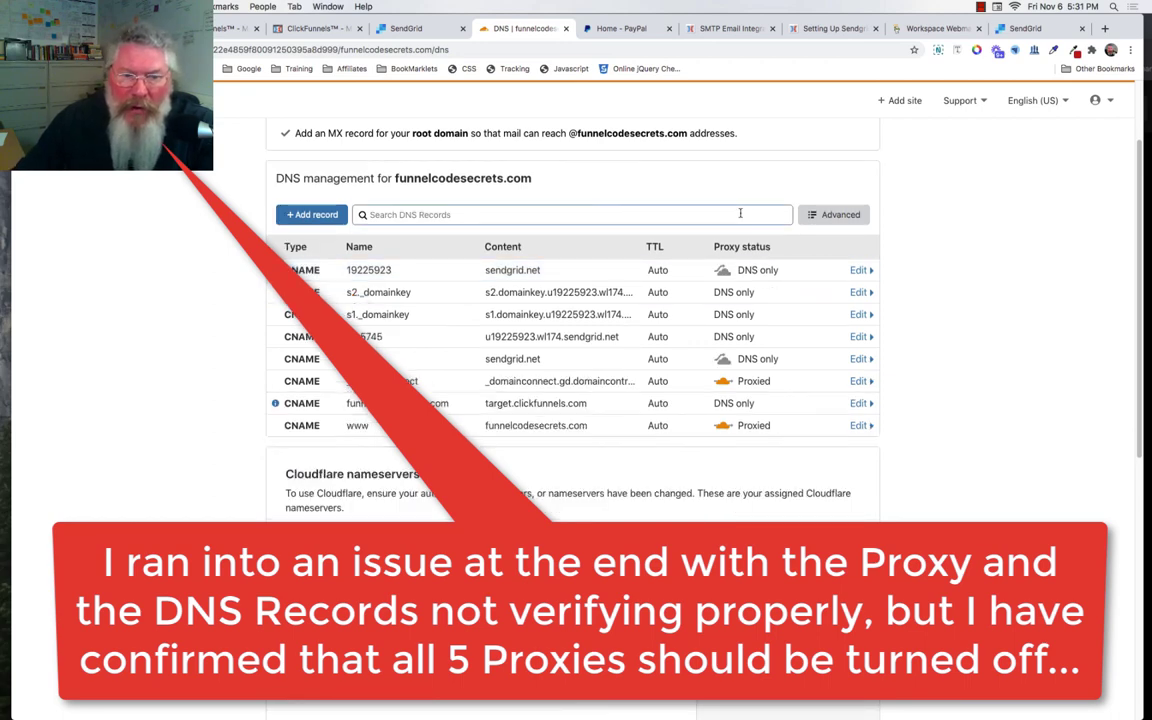
# Step: Re-verify SendGrid link branding: 19225923 now passes while url1684 still shows an error
pyautogui.click(410, 29)
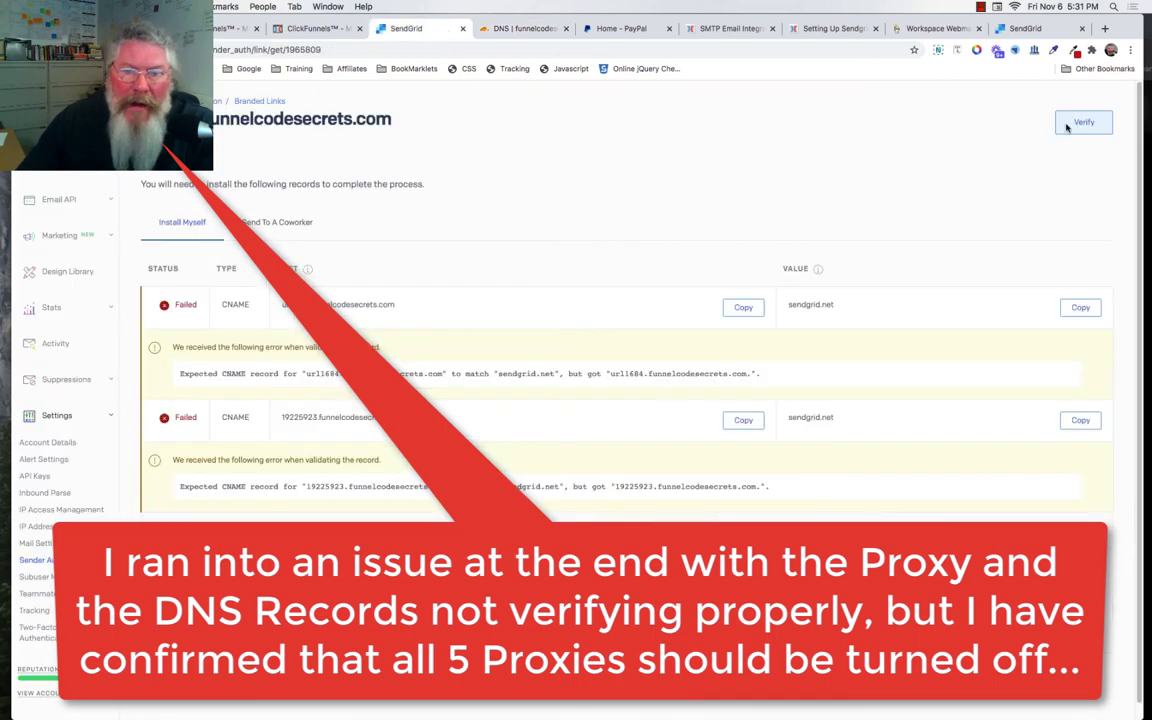
pyautogui.click(1067, 124)
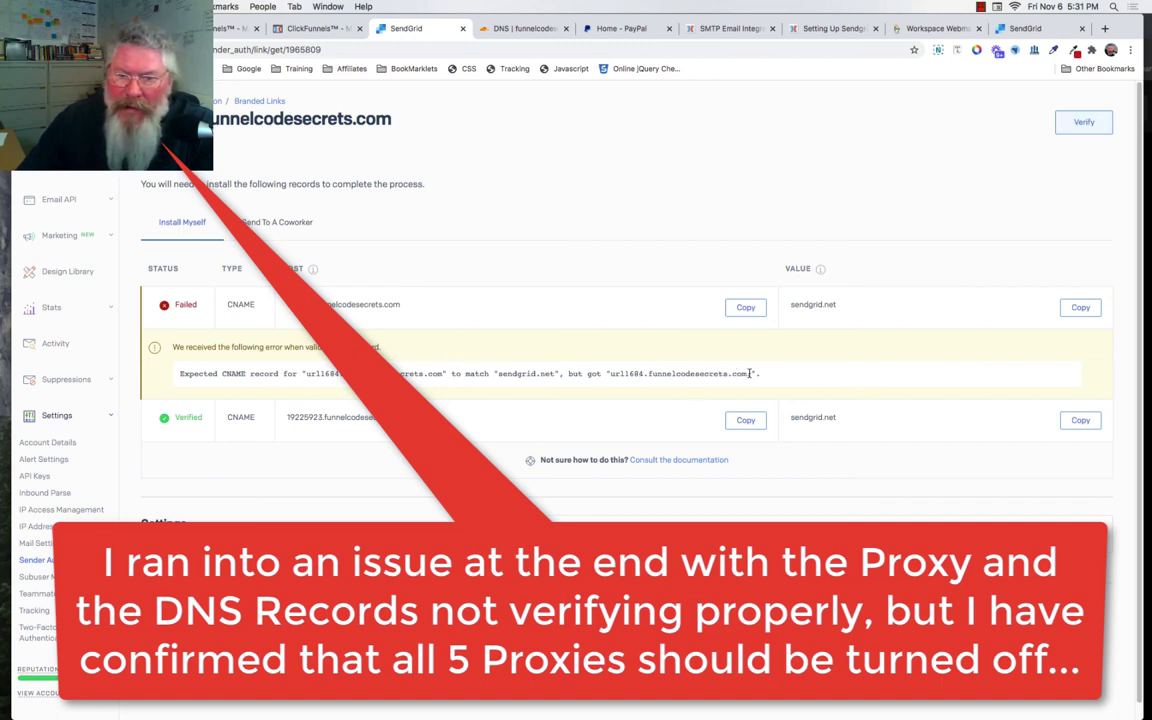
pyautogui.moveTo(750, 373); pyautogui.dragTo(732, 373)
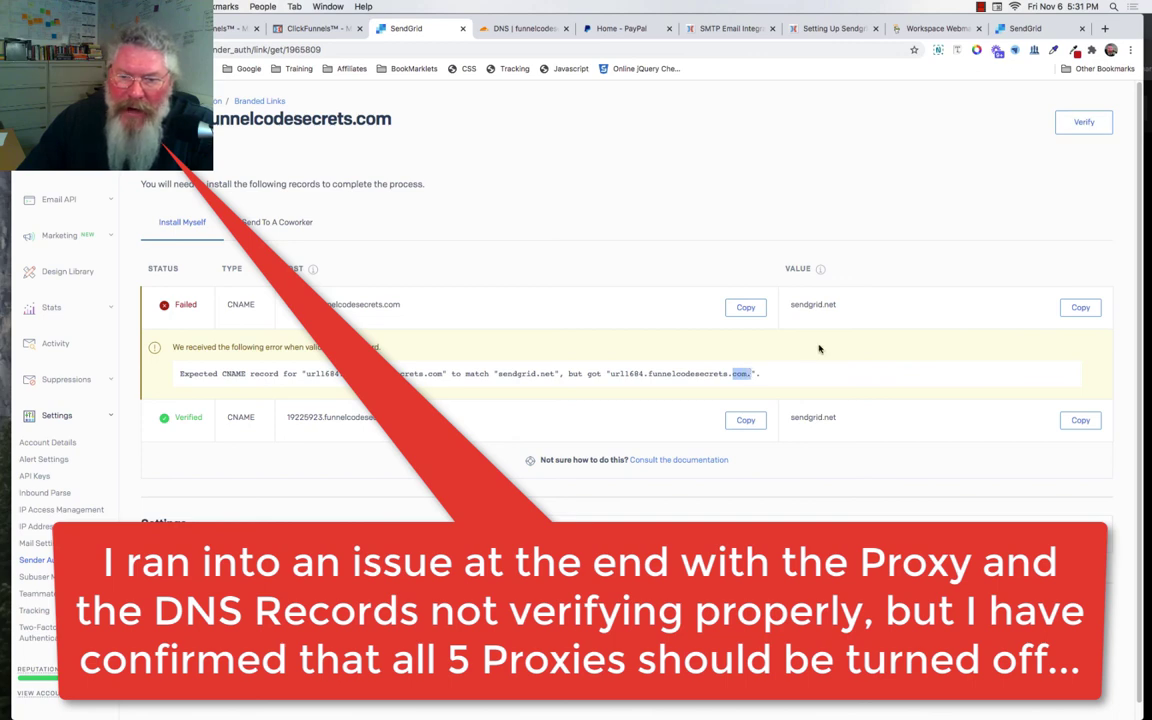
pyautogui.click(818, 348)
pyautogui.click(527, 29)
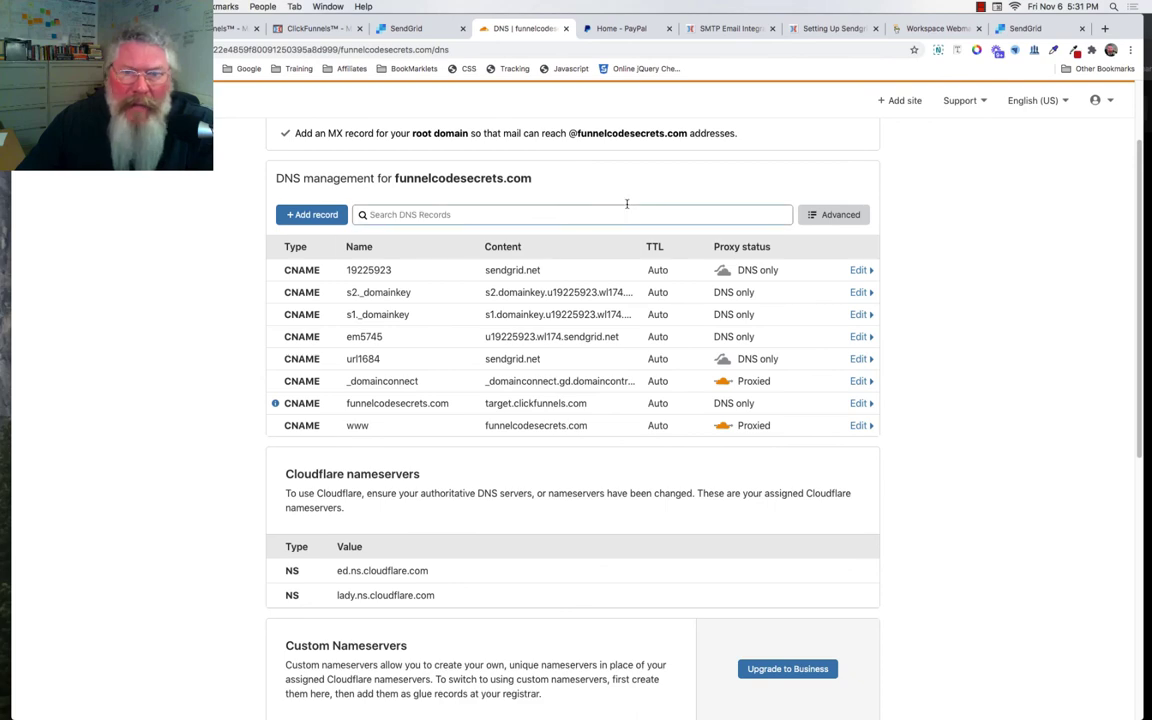
# Step: Review the five DNS-only SendGrid CNAMEs in Cloudflare, then view SendGrid's 'It worked!' confirmation
pyautogui.scroll(1, 610, 212)
pyautogui.scroll(2, 585, 215)
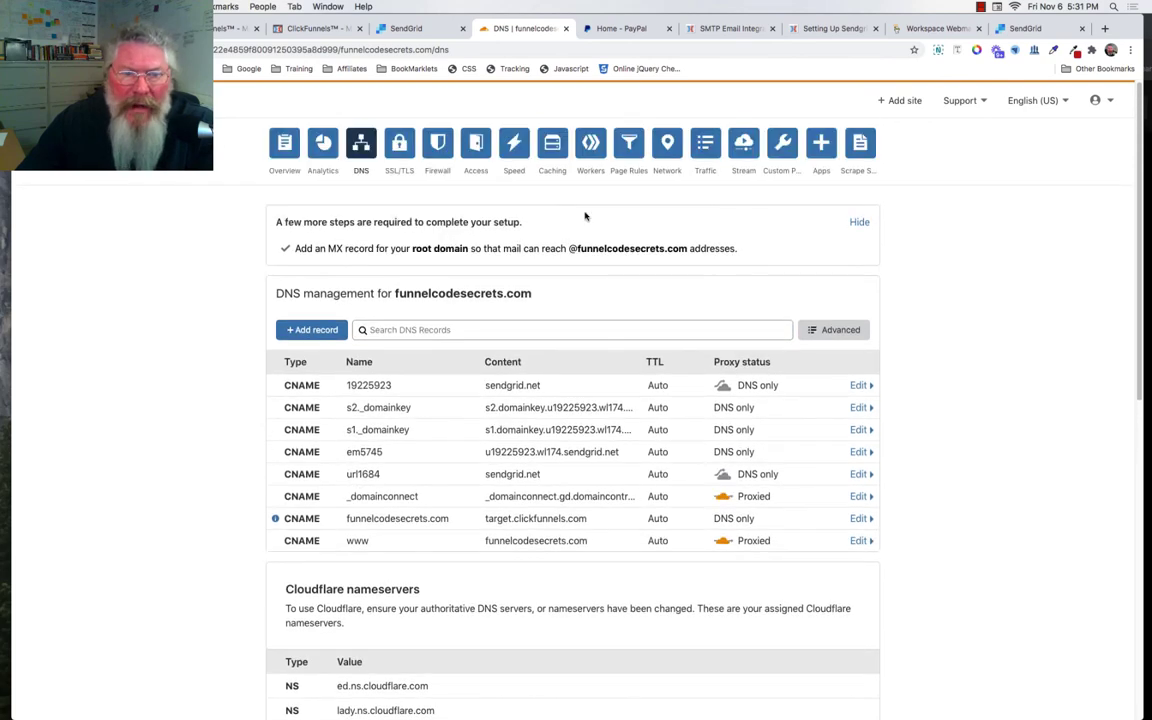
pyautogui.scroll(-4, 585, 215)
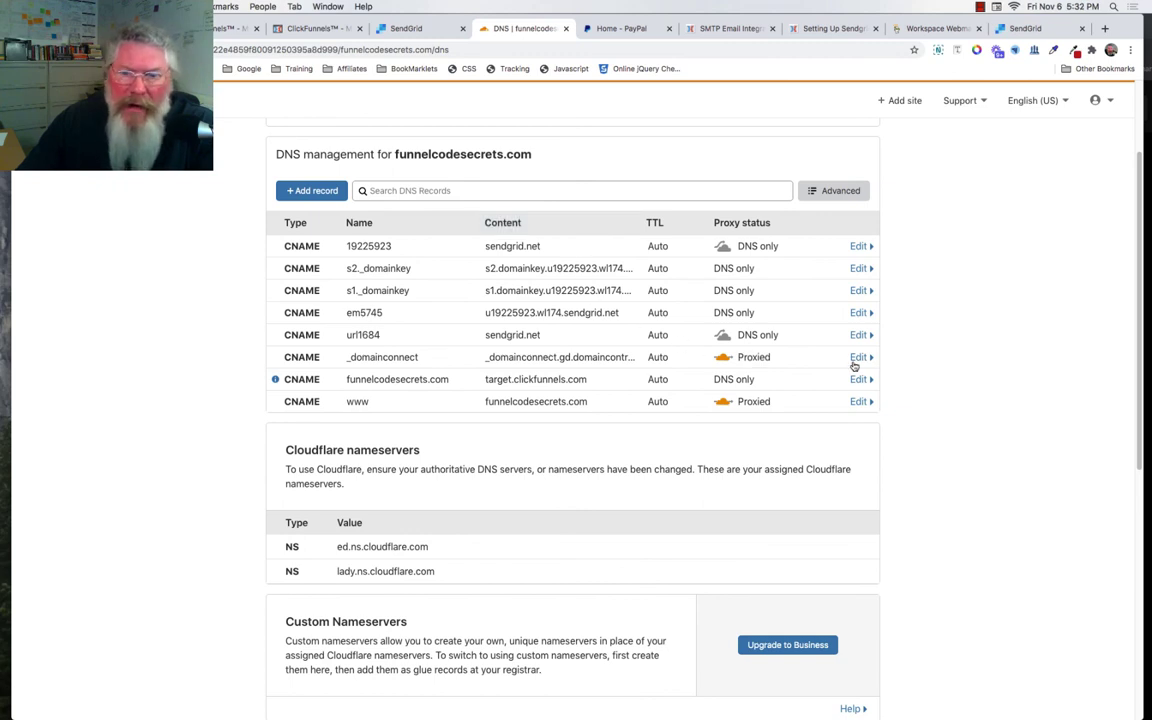
pyautogui.click(402, 29)
pyautogui.click(520, 29)
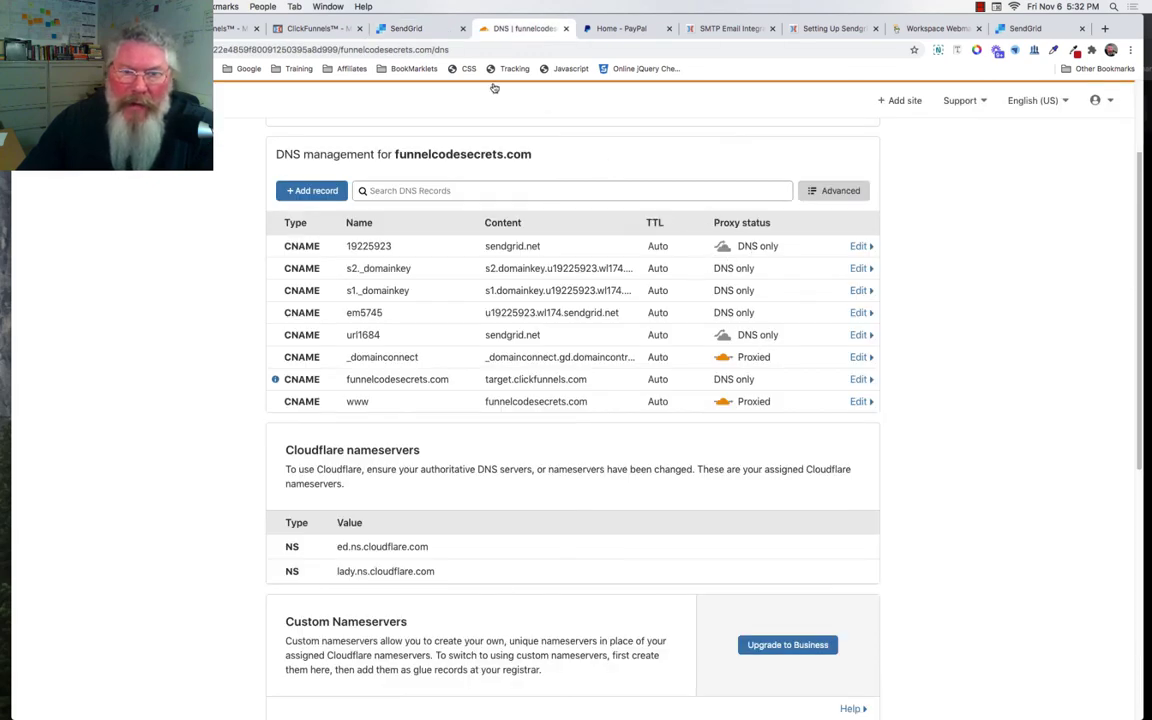
pyautogui.click(390, 28)
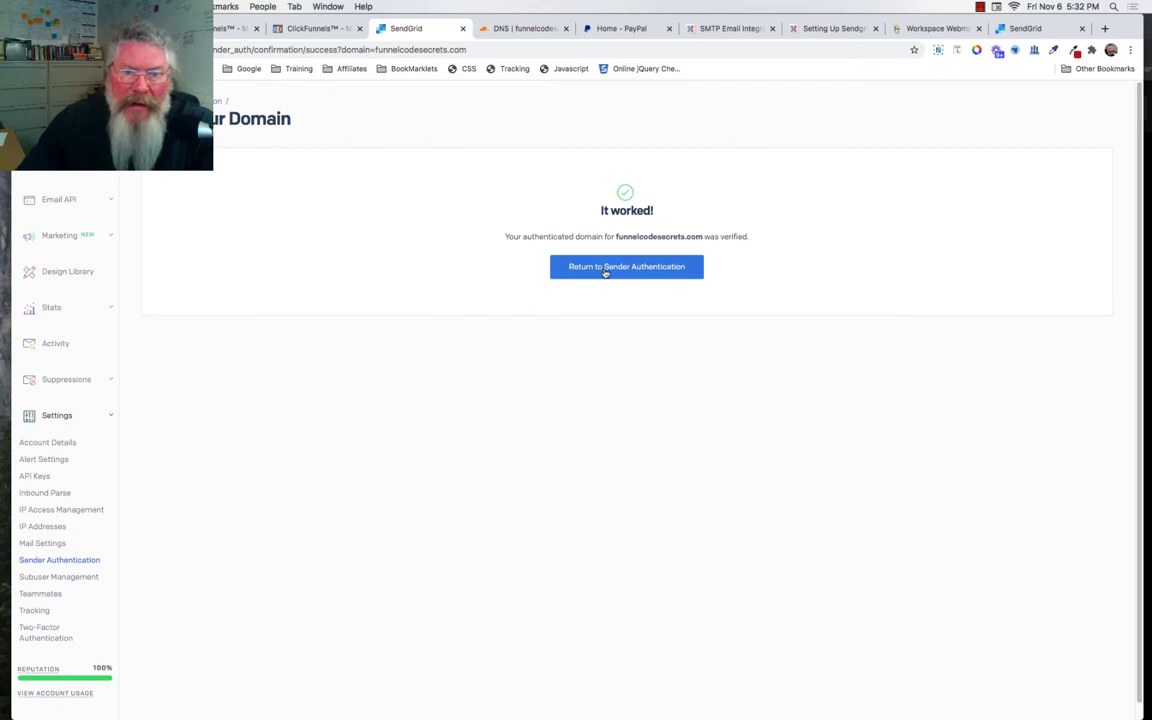
# Step: Re-verify the url1684 link branding from Sender Authentication, then return to Cloudflare's DNS records
pyautogui.click(605, 268)
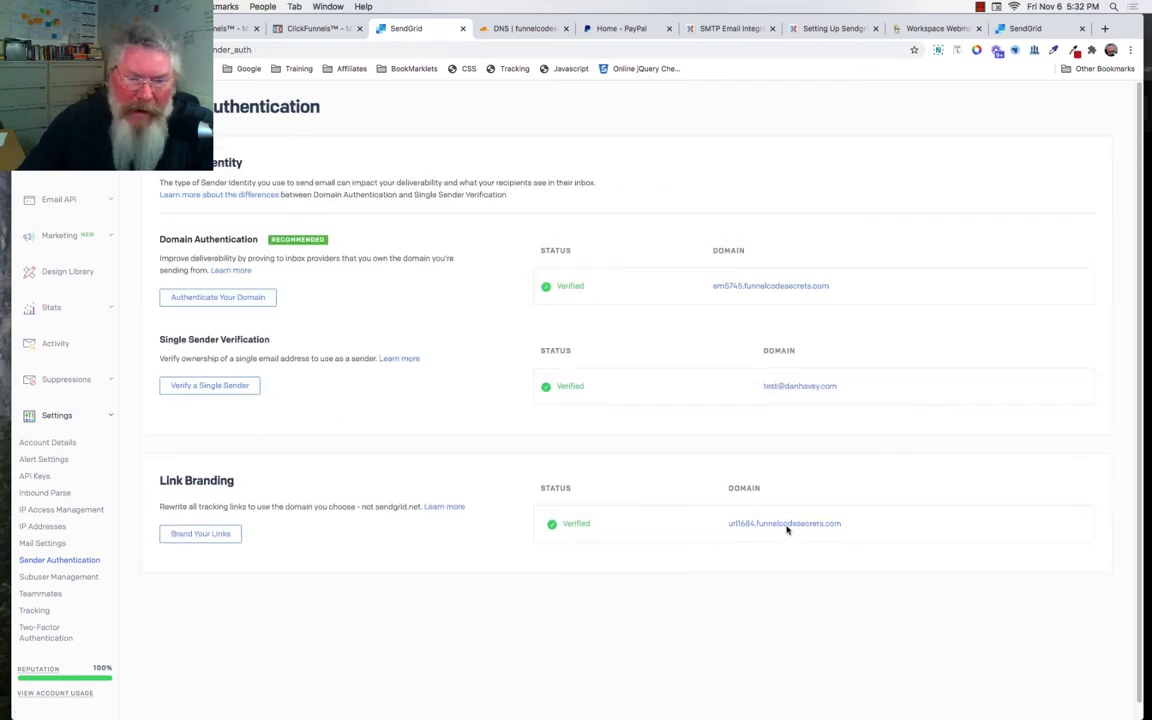
pyautogui.click(789, 525)
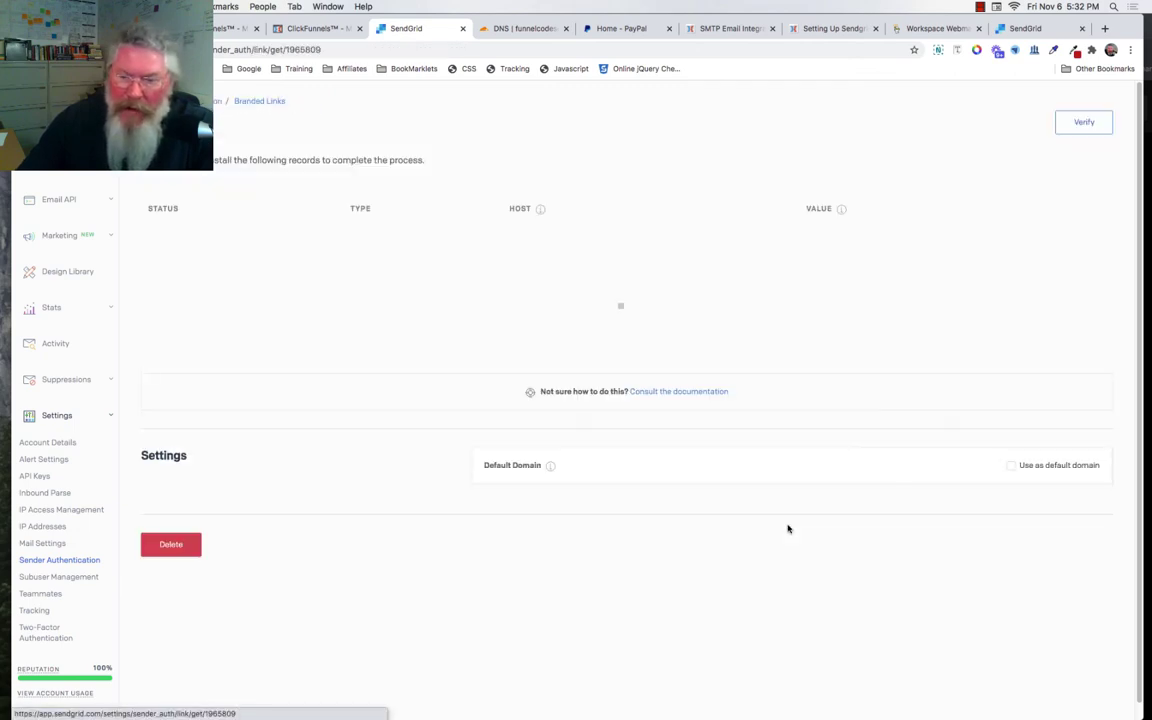
pyautogui.click(1083, 123)
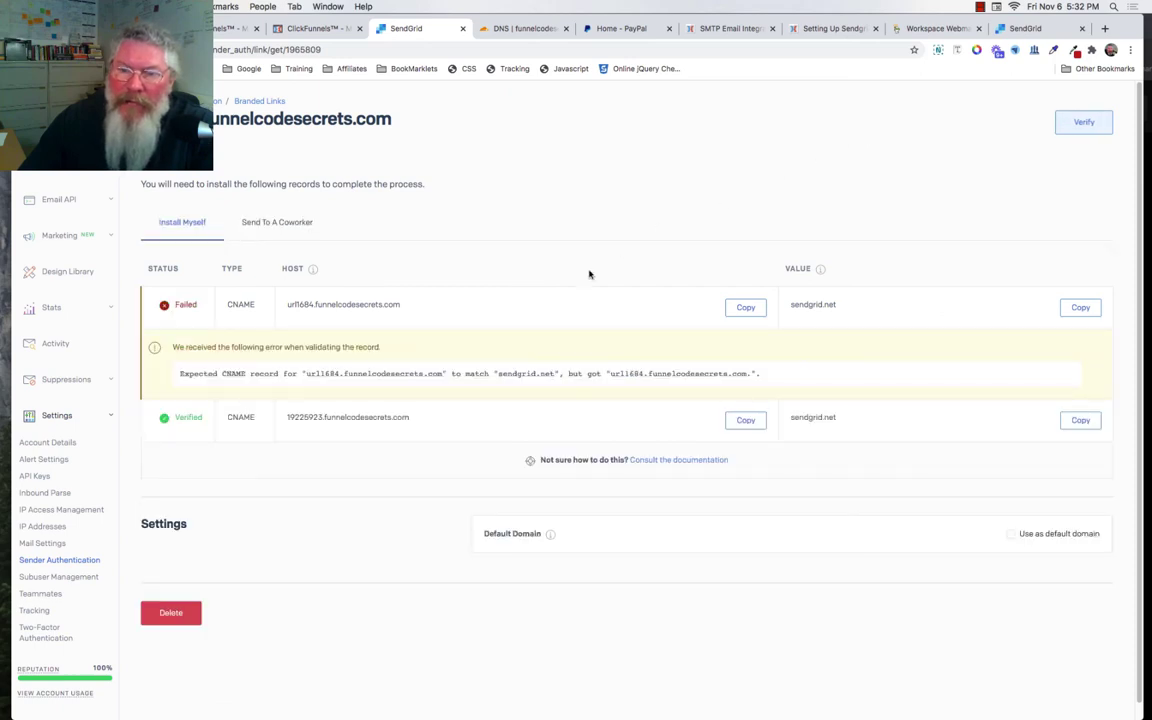
pyautogui.click(524, 29)
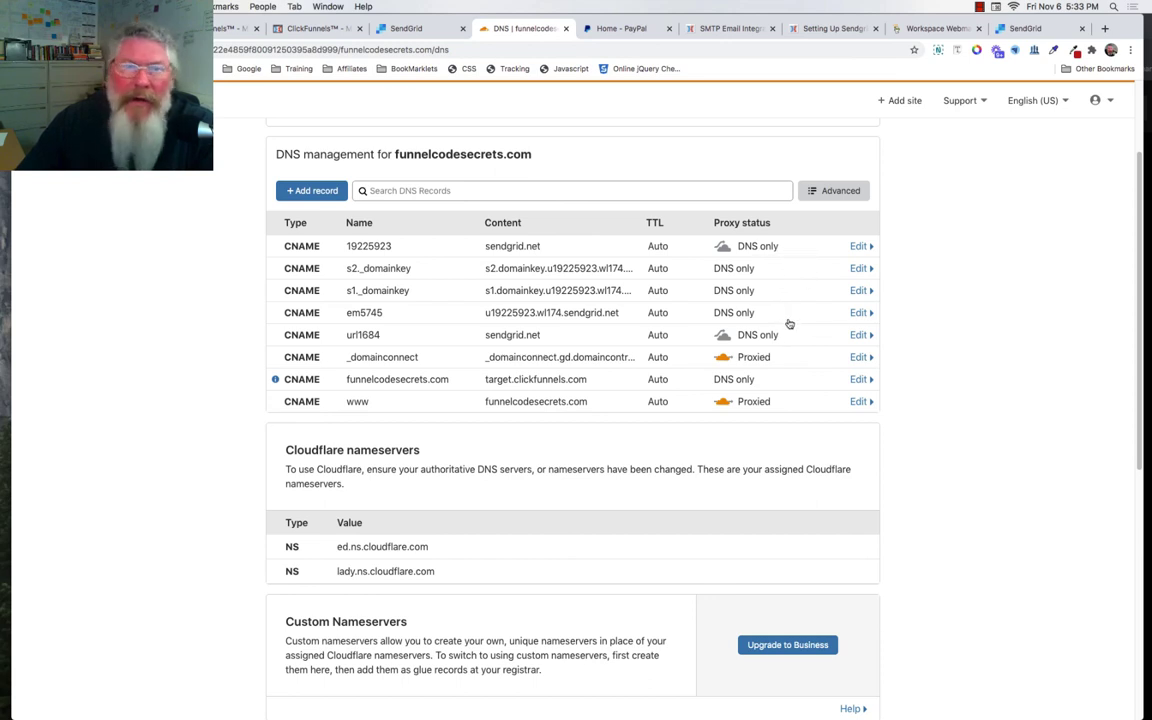
pyautogui.click(980, 7)
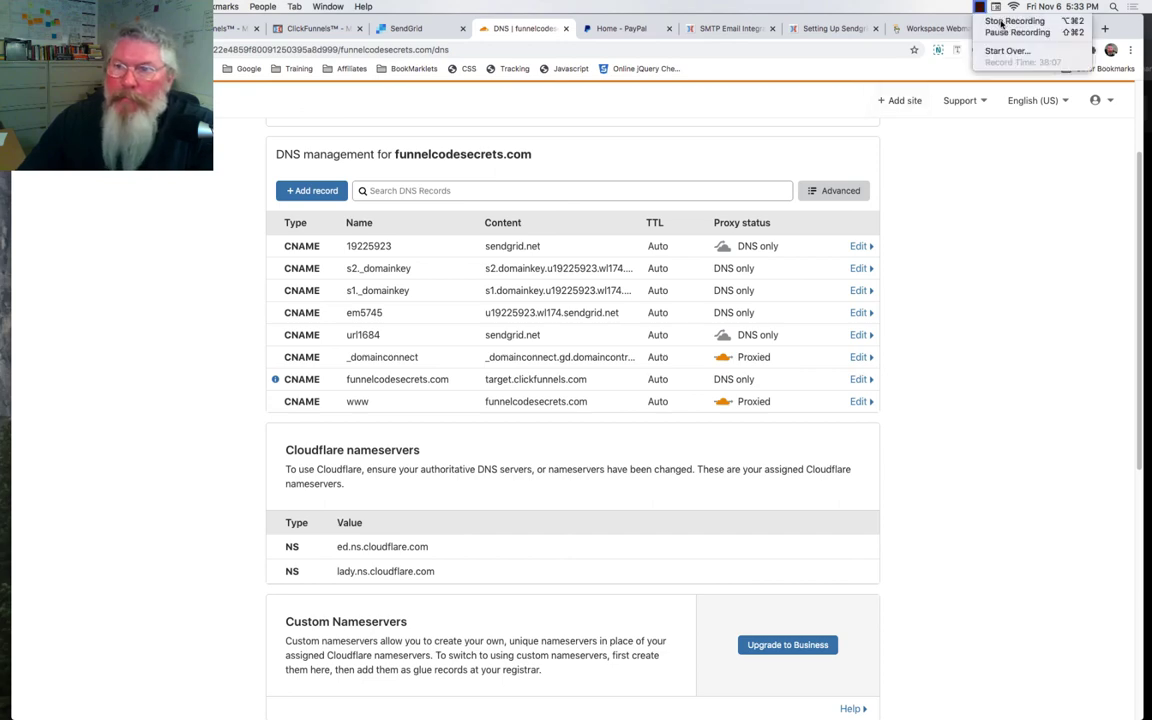